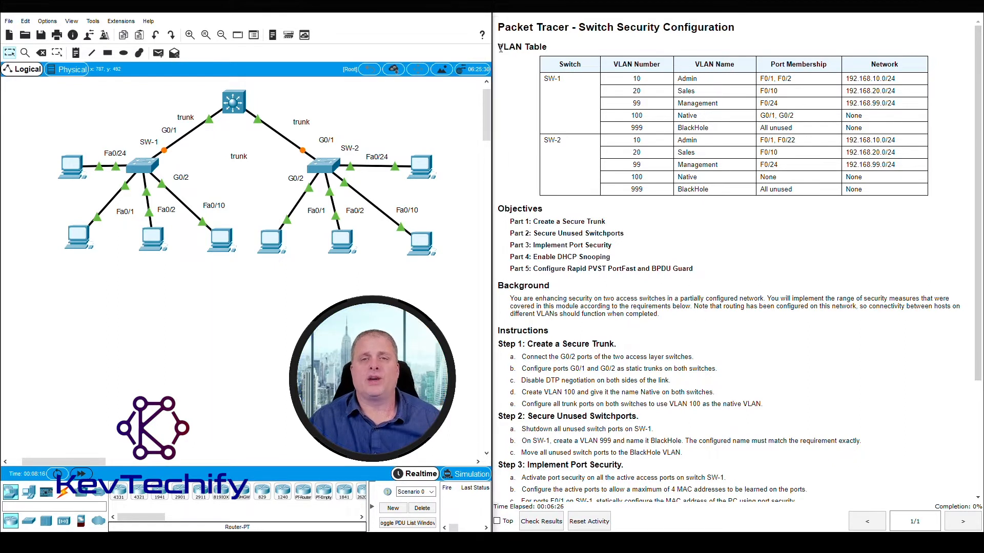
Review the VLAN table's numbers, names and port memberships for SW-1, including the Native and BlackHole VLANs.
{"action": "left_click_drag", "start_coordinate": [501, 48], "coordinate": [541, 45]}
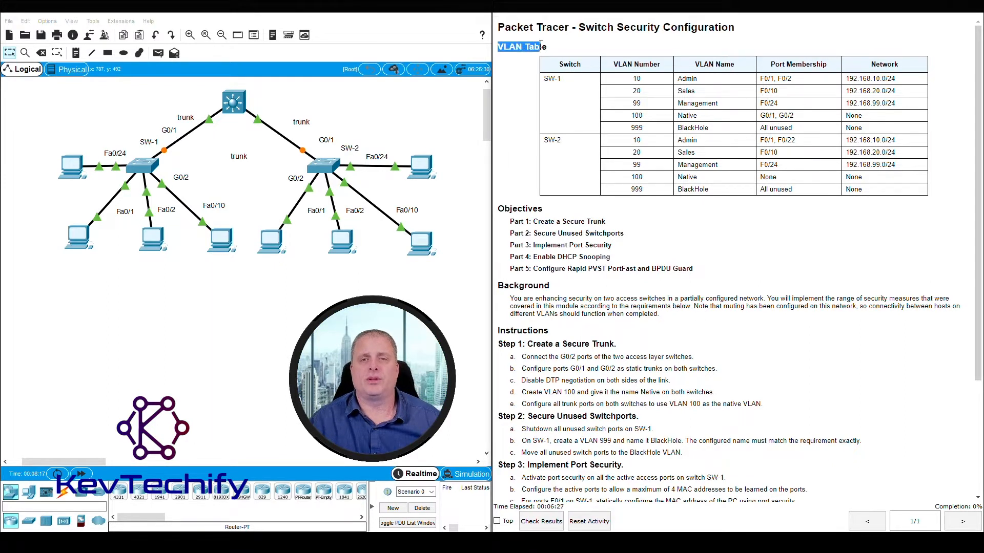
{"action": "left_click", "coordinate": [580, 87]}
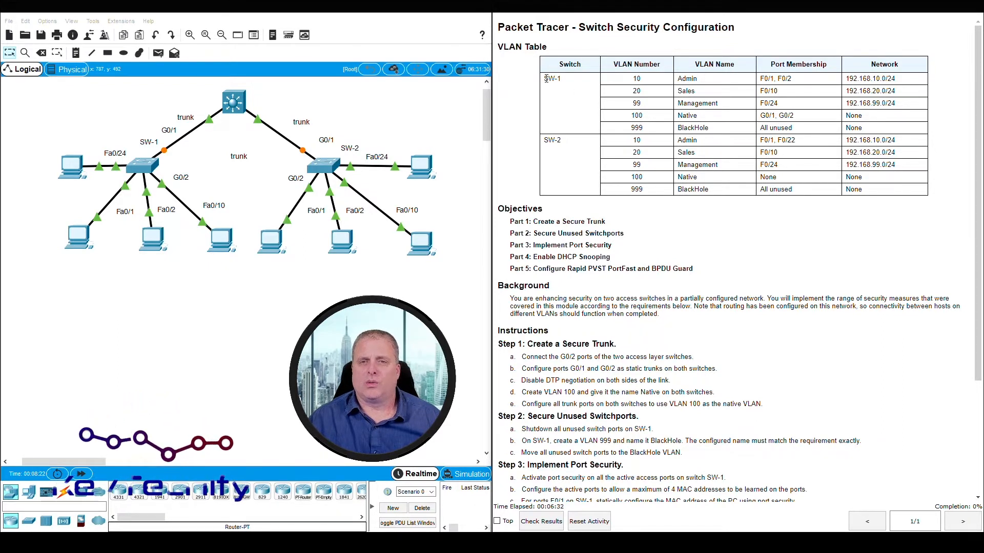
{"action": "left_click_drag", "start_coordinate": [543, 79], "coordinate": [570, 80]}
{"action": "left_click", "coordinate": [635, 79]}
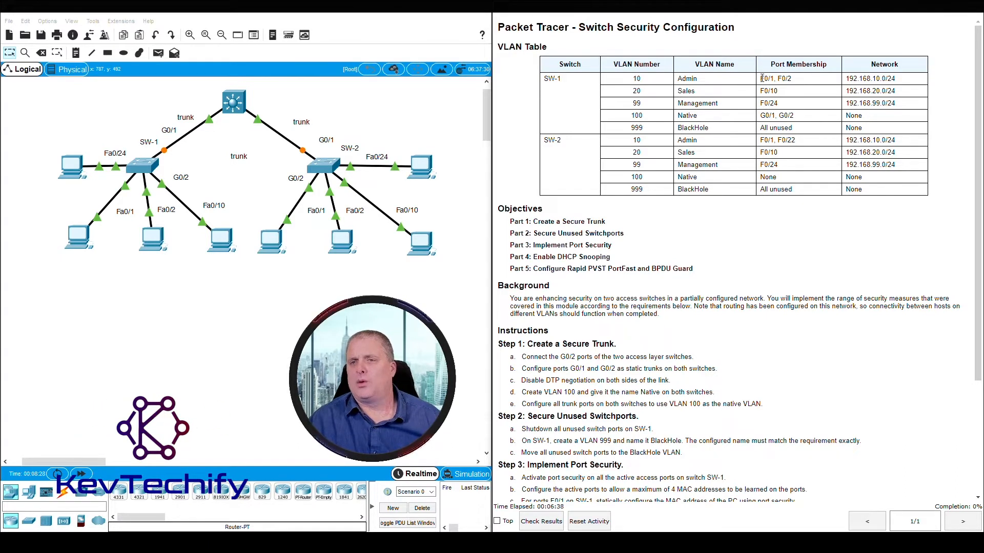
{"action": "left_click_drag", "start_coordinate": [760, 79], "coordinate": [797, 82]}
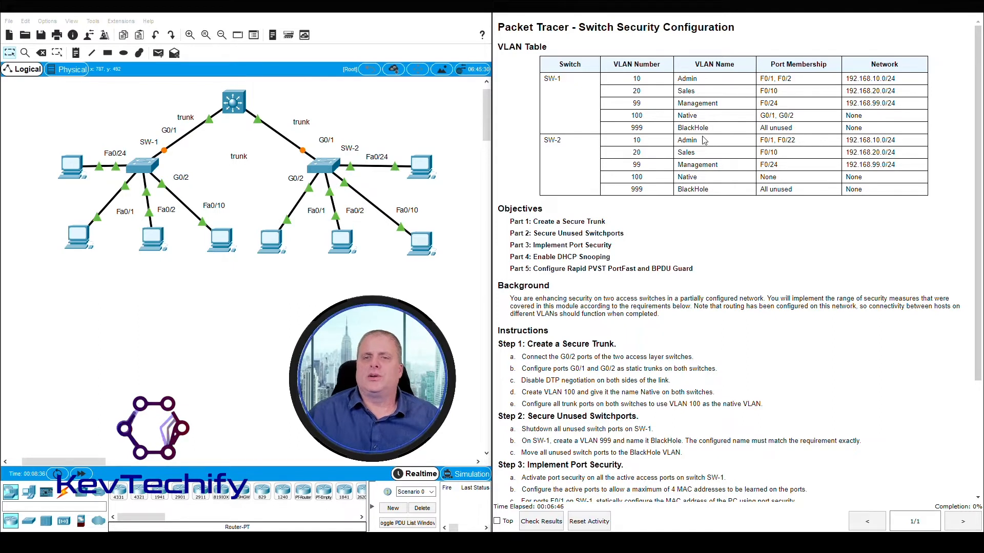
{"action": "double_click", "coordinate": [684, 115]}
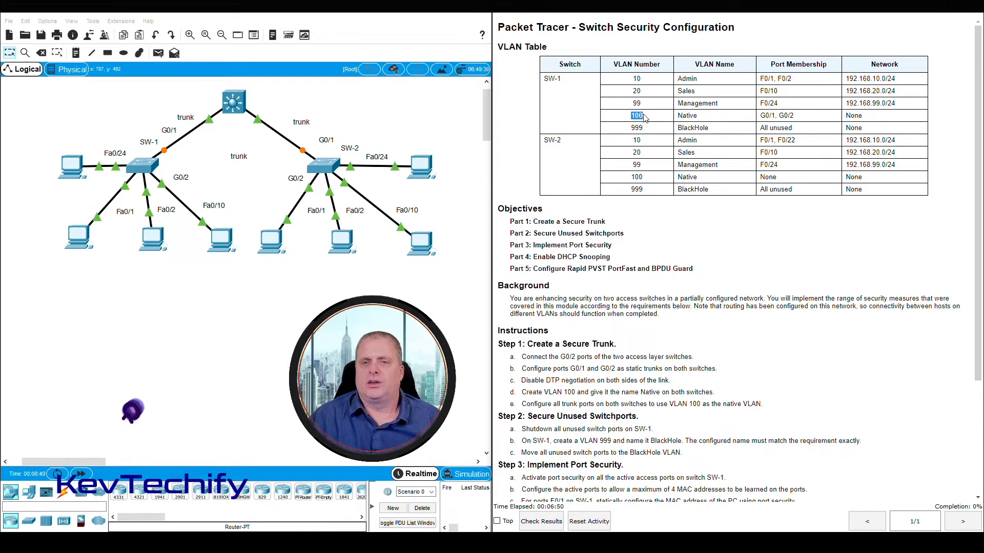
{"action": "left_click_drag", "start_coordinate": [634, 115], "coordinate": [710, 117]}
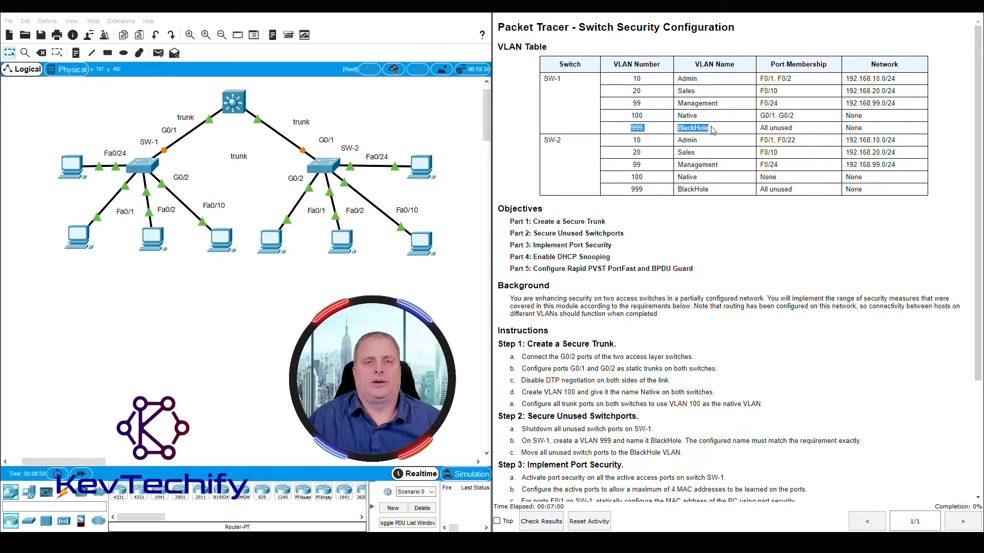
{"action": "left_click", "coordinate": [711, 131]}
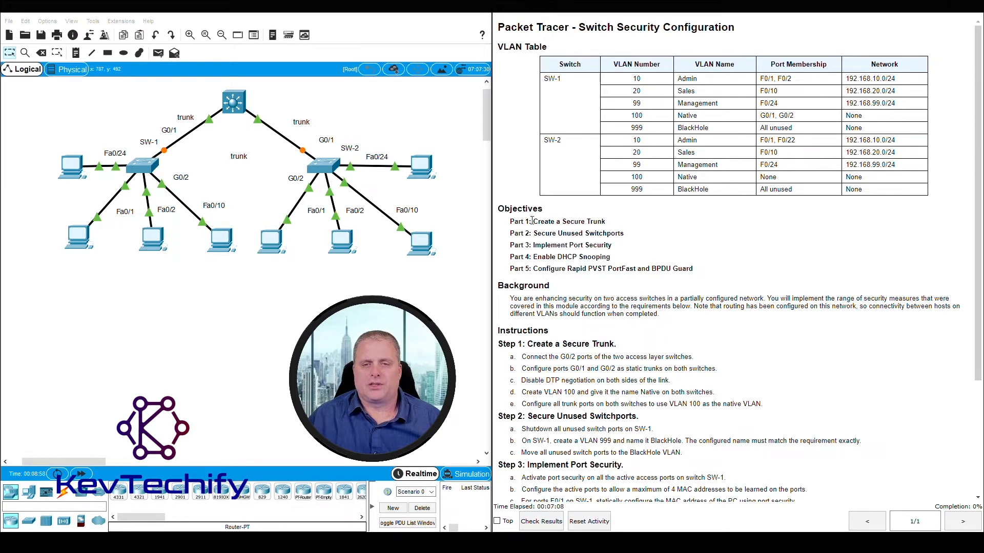
Read the activity's five objectives and the Step 1 instruction about linking the two access layer switches.
{"action": "left_click_drag", "start_coordinate": [537, 221], "coordinate": [606, 219]}
{"action": "left_click_drag", "start_coordinate": [534, 233], "coordinate": [624, 234]}
{"action": "left_click_drag", "start_coordinate": [536, 246], "coordinate": [626, 248]}
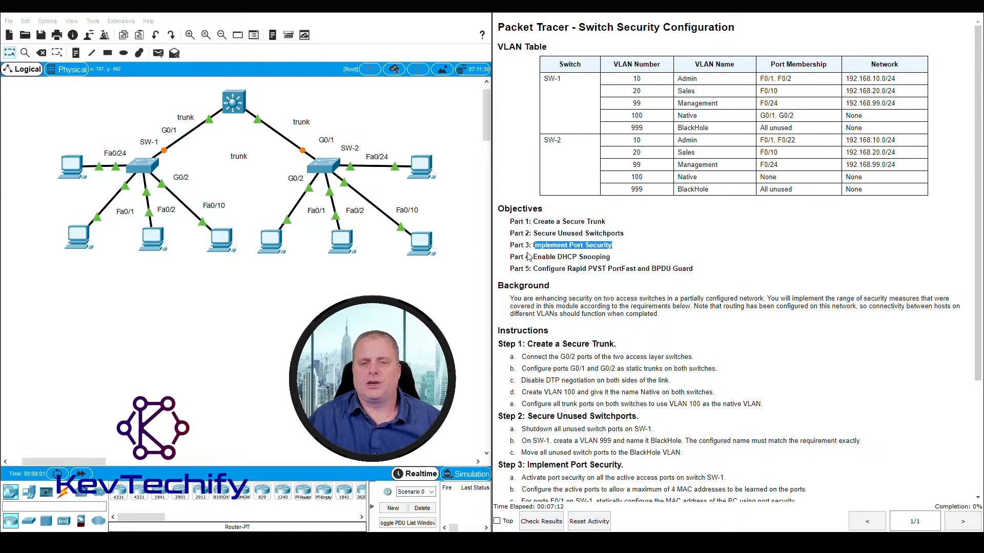
{"action": "left_click_drag", "start_coordinate": [532, 257], "coordinate": [616, 260]}
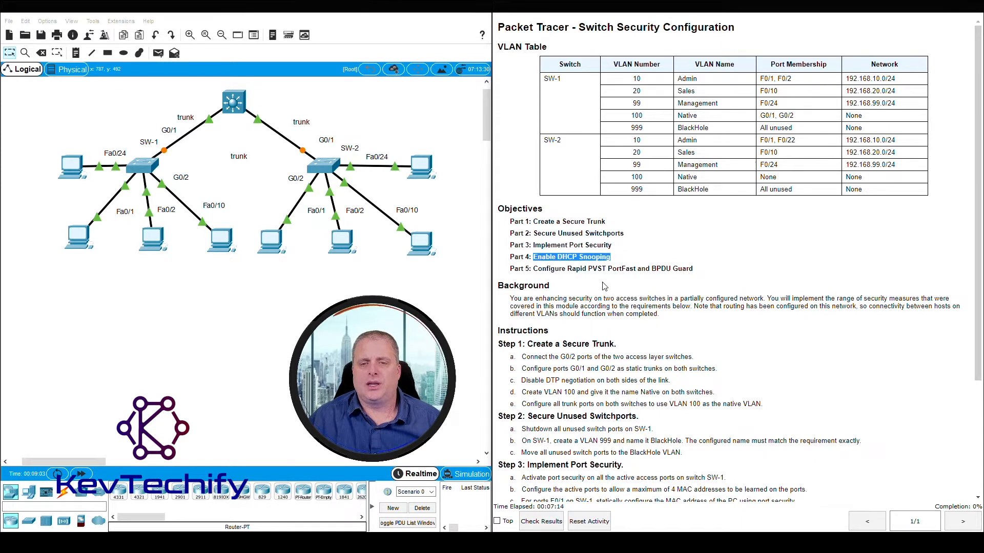
{"action": "left_click_drag", "start_coordinate": [534, 268], "coordinate": [693, 270]}
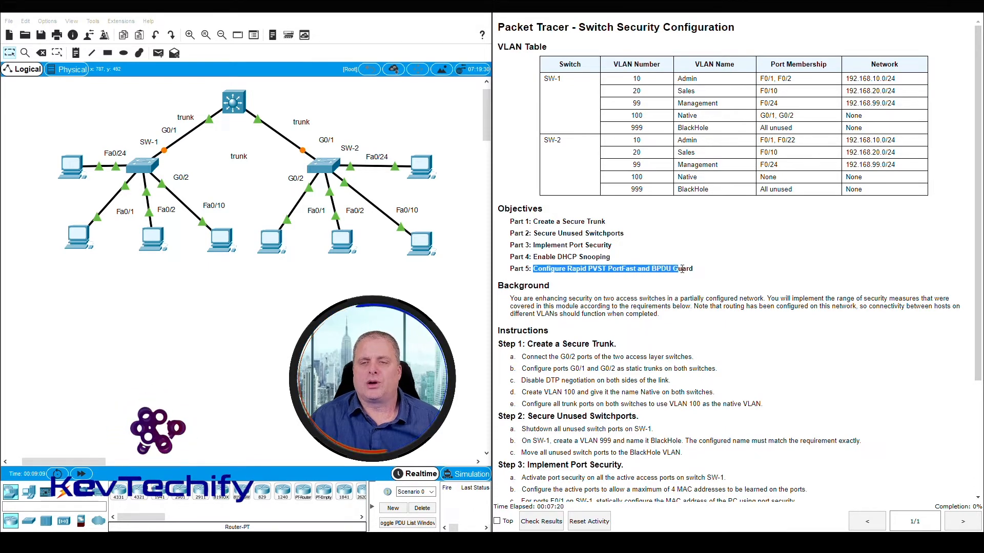
{"action": "left_click", "coordinate": [667, 280]}
{"action": "scroll", "coordinate": [646, 285], "scroll_direction": "down", "scroll_amount": 3}
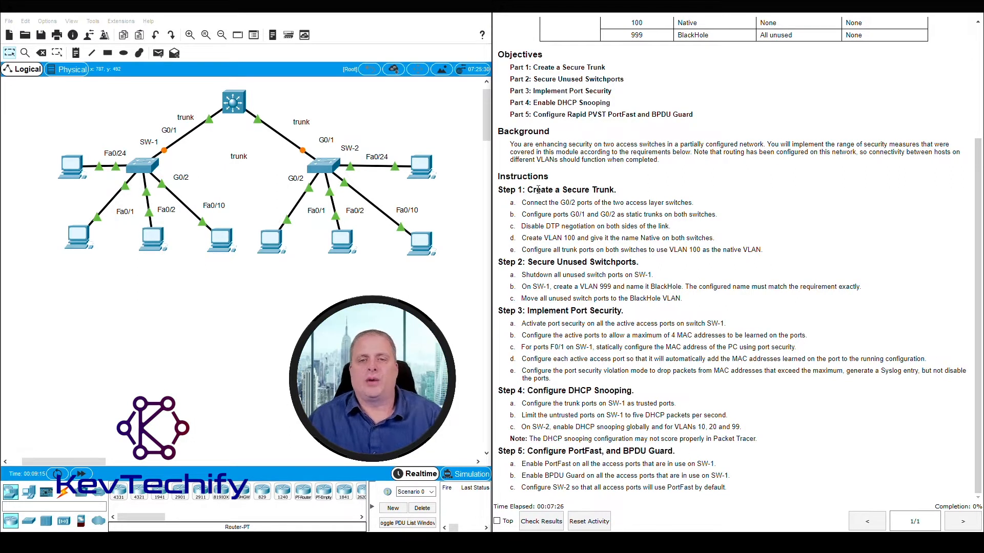
{"action": "left_click_drag", "start_coordinate": [540, 190], "coordinate": [624, 189]}
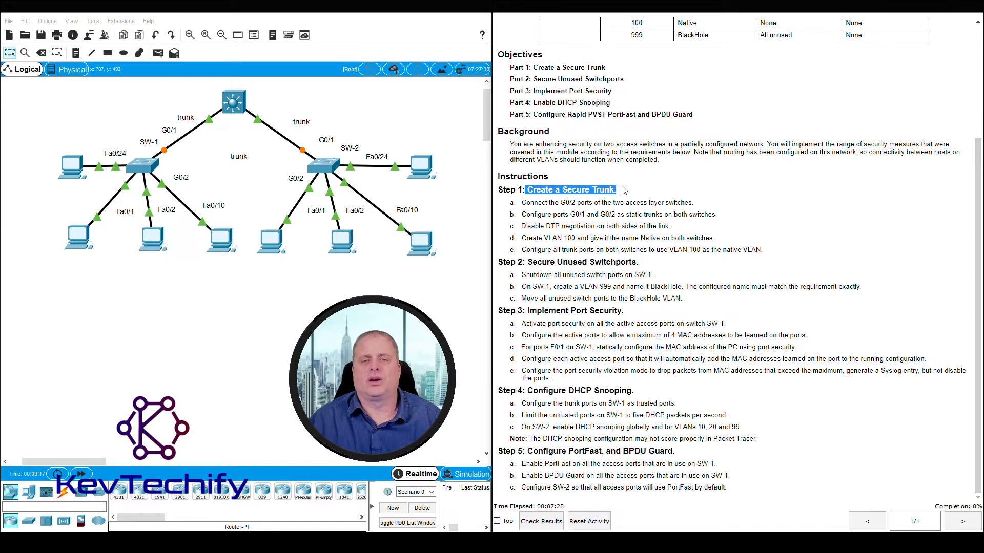
{"action": "left_click", "coordinate": [537, 212]}
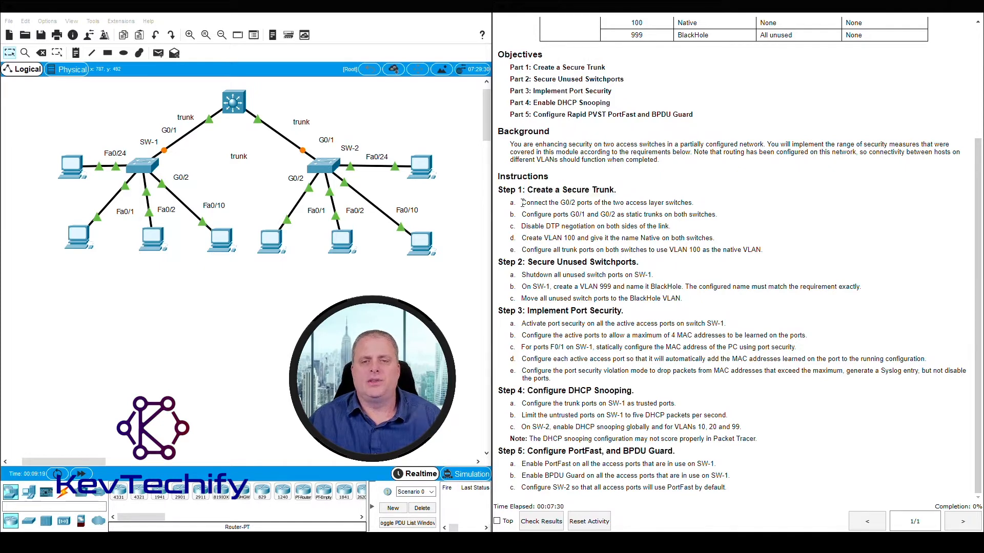
{"action": "left_click_drag", "start_coordinate": [524, 203], "coordinate": [686, 200]}
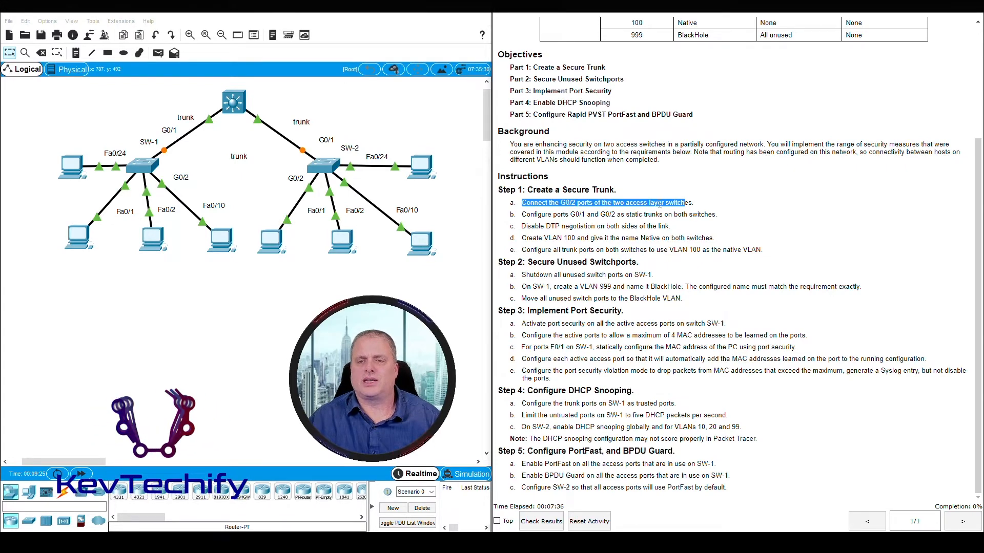
{"action": "left_click", "coordinate": [677, 200]}
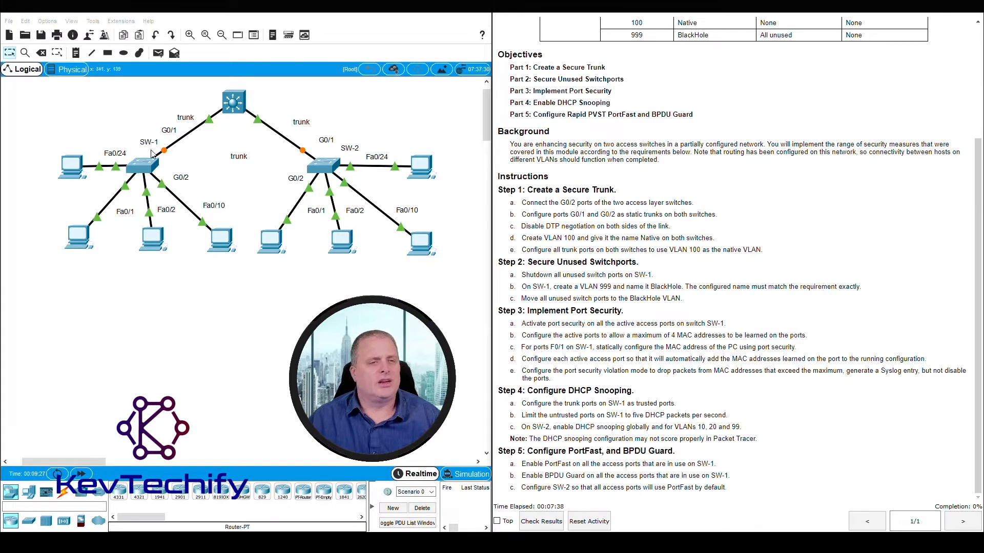
Connect port GigabitEthernet0/2 of SW-1 to GigabitEthernet0/2 of SW-2 with a copper straight-through cable.
{"action": "mouse_move", "coordinate": [127, 138]}
{"action": "left_mouse_down"}
{"action": "mouse_move", "coordinate": [164, 177]}
{"action": "mouse_move", "coordinate": [336, 184]}
{"action": "mouse_move", "coordinate": [128, 167]}
{"action": "mouse_move", "coordinate": [333, 186]}
{"action": "mouse_move", "coordinate": [136, 162]}
{"action": "mouse_move", "coordinate": [121, 149]}
{"action": "mouse_move", "coordinate": [127, 136]}
{"action": "left_mouse_up"}
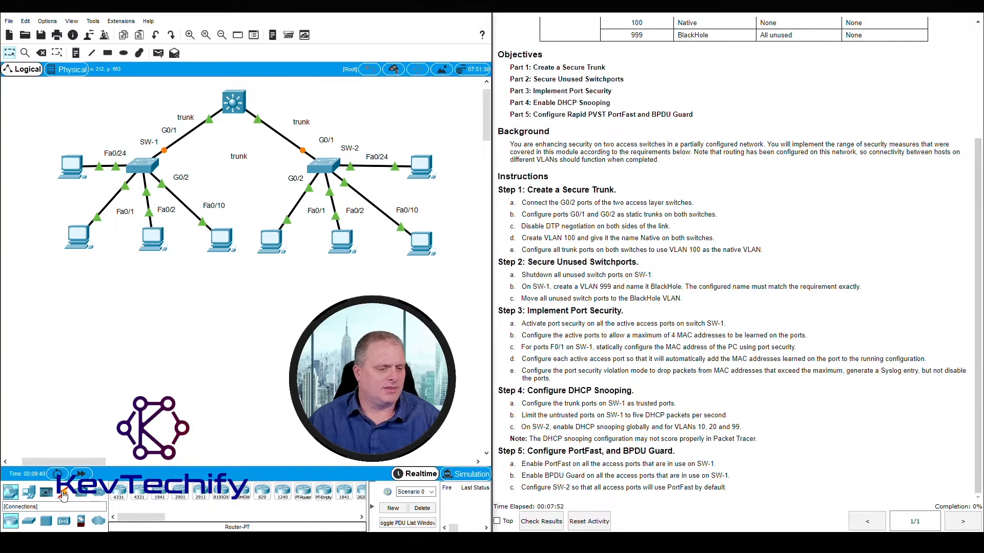
{"action": "left_click", "coordinate": [63, 495]}
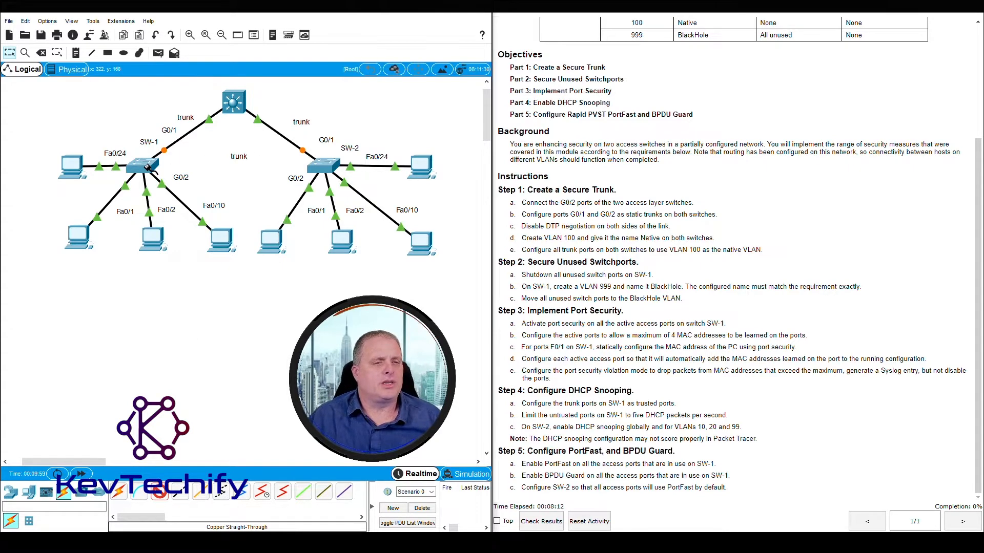
{"action": "left_click", "coordinate": [146, 167]}
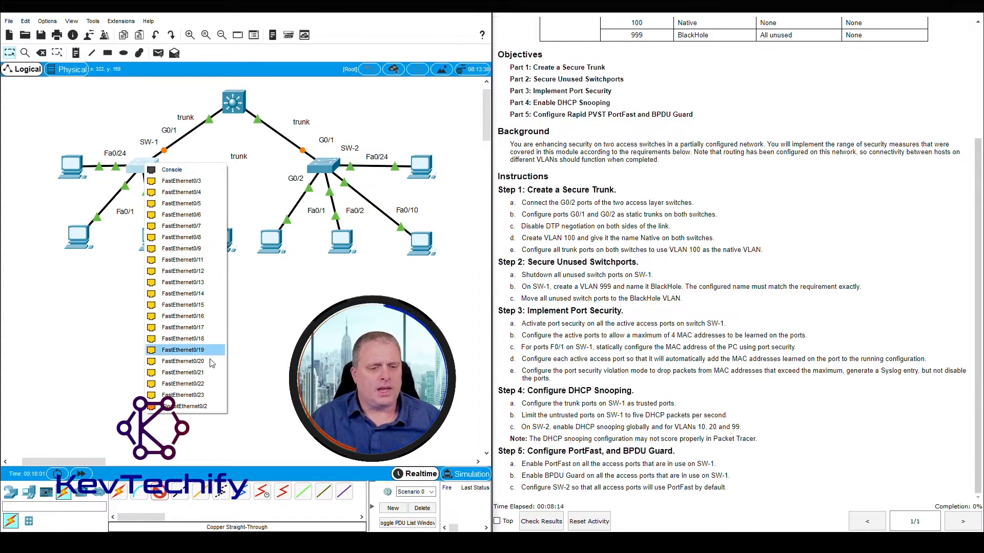
{"action": "left_click", "coordinate": [186, 407]}
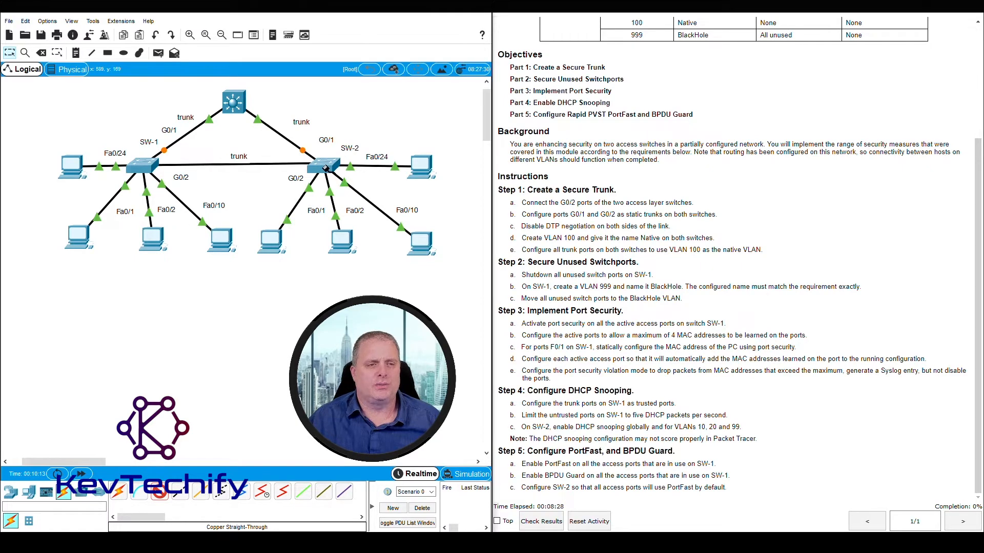
{"action": "left_click", "coordinate": [325, 168]}
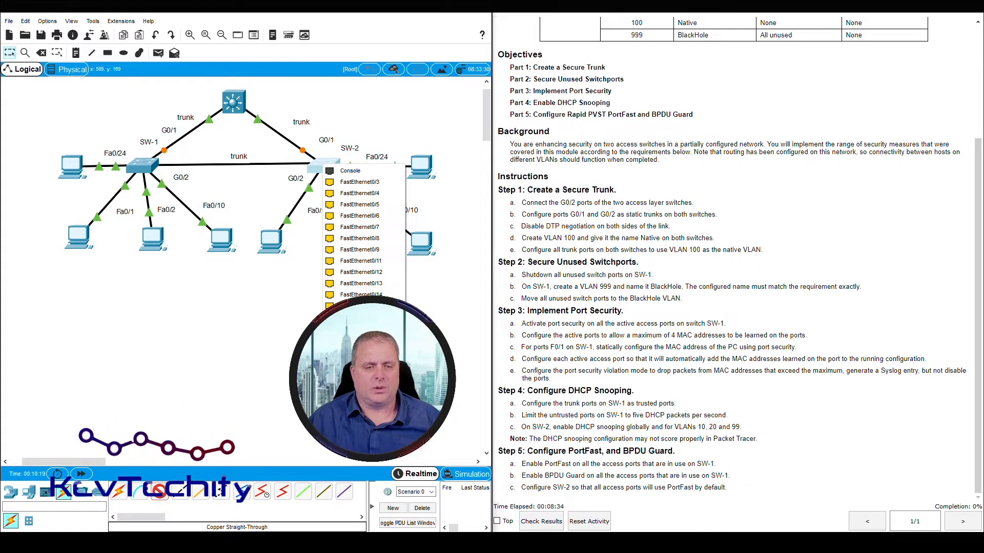
{"action": "left_click", "coordinate": [366, 406]}
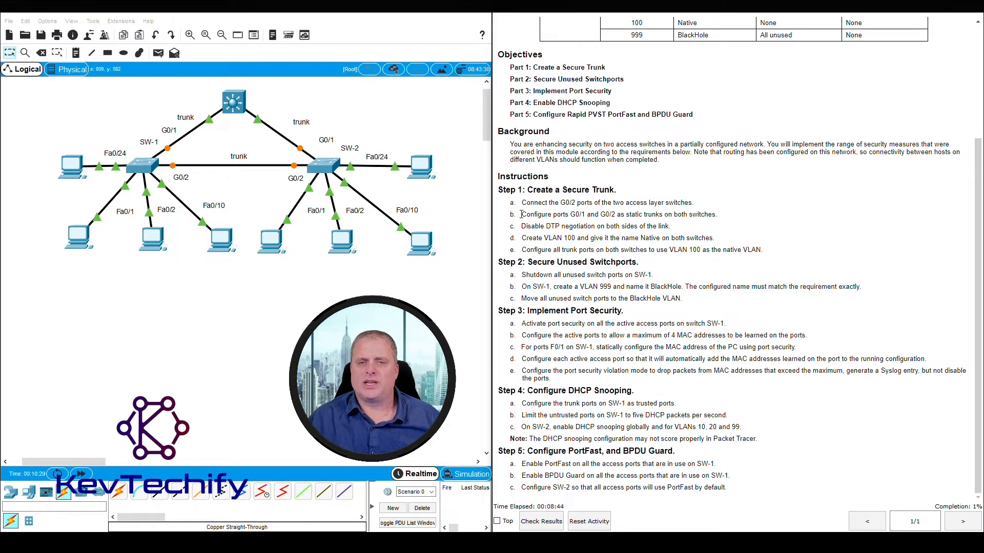
Open SW-1's command line and move and widen its window so the static trunk instructions stay readable.
{"action": "left_click_drag", "start_coordinate": [523, 215], "coordinate": [720, 218]}
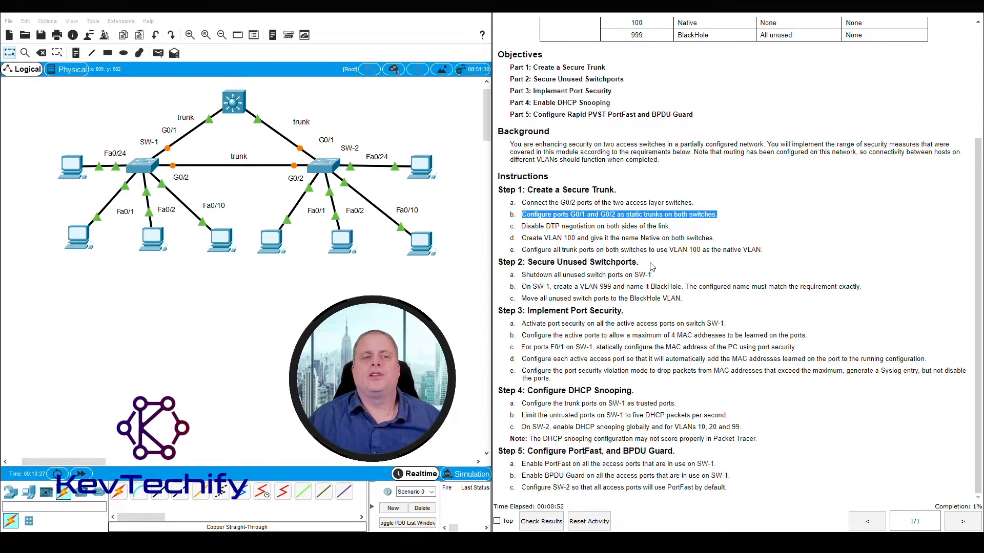
{"action": "left_click", "coordinate": [144, 168]}
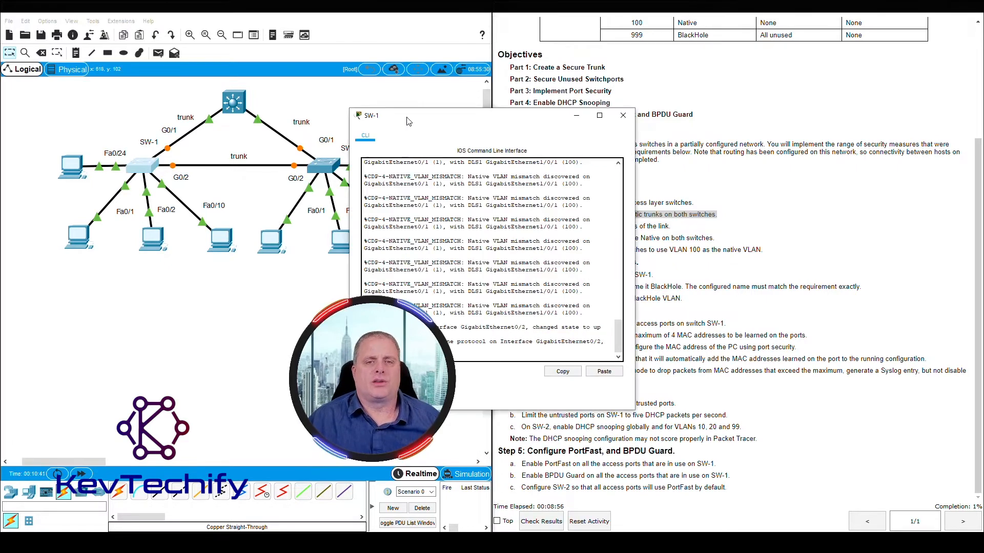
{"action": "left_click_drag", "start_coordinate": [409, 121], "coordinate": [94, 19]}
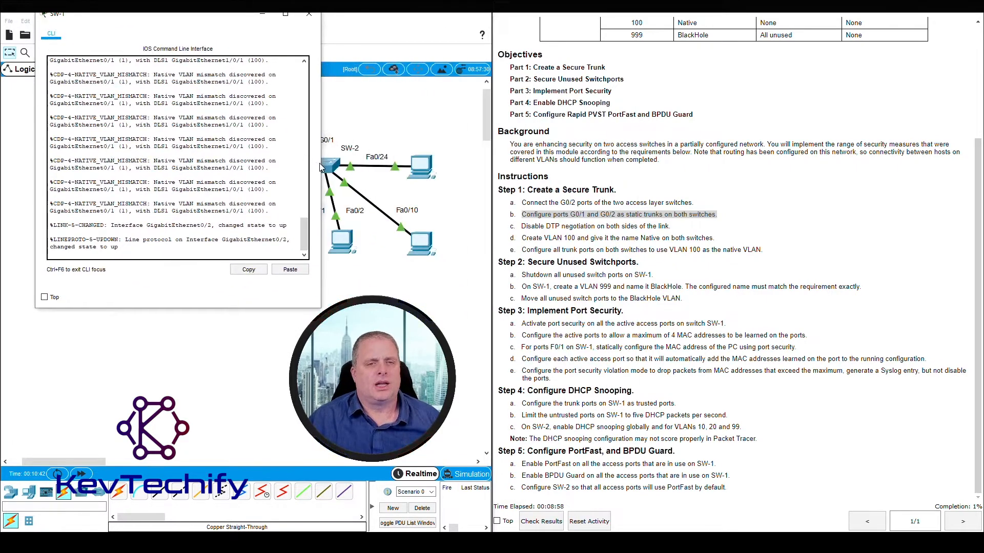
{"action": "left_click_drag", "start_coordinate": [319, 163], "coordinate": [441, 150]}
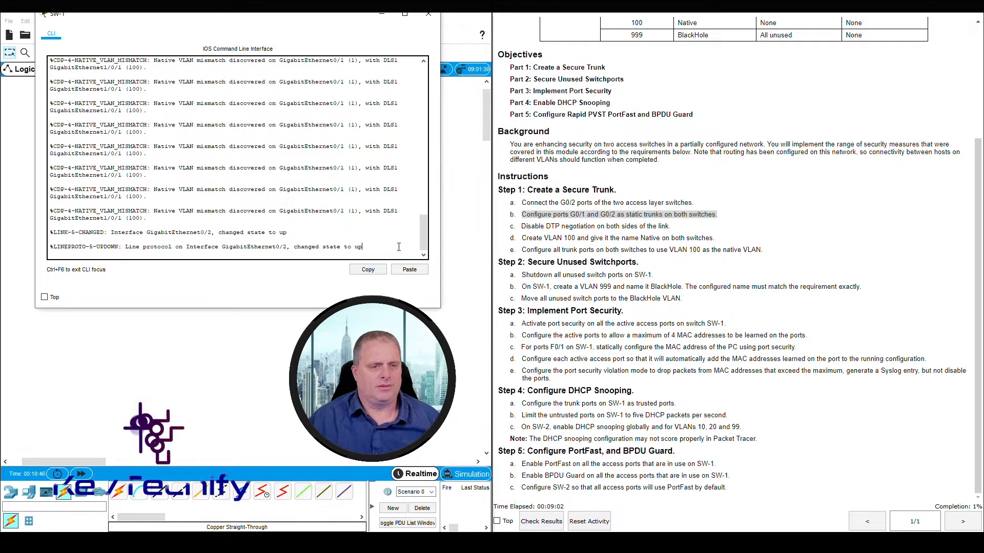
{"action": "left_click_drag", "start_coordinate": [179, 233], "coordinate": [288, 232]}
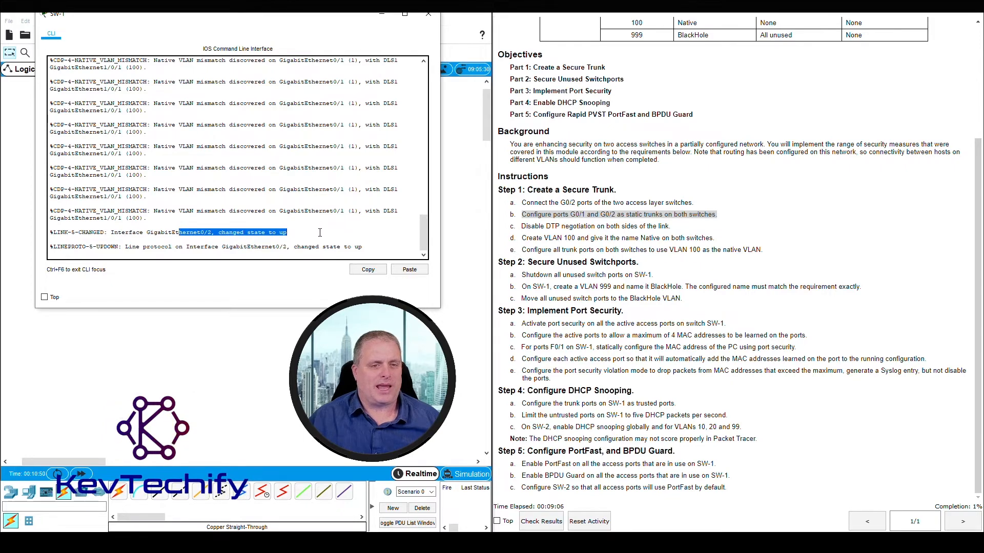
{"action": "left_click_drag", "start_coordinate": [378, 240], "coordinate": [381, 246]}
{"action": "left_click", "coordinate": [400, 247]}
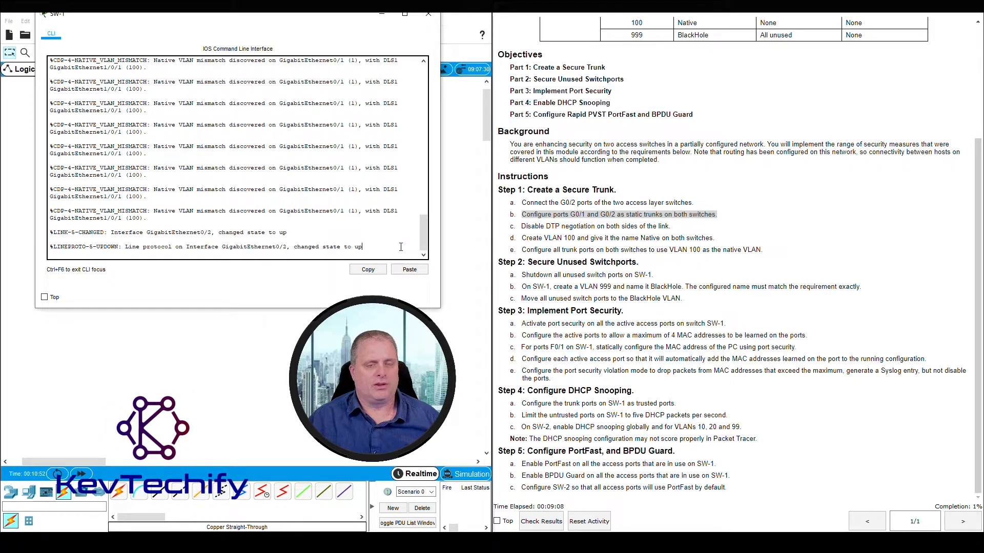
Enter privileged EXEC mode on SW-1 with the en command.
{"action": "key", "text": "Return"}
{"action": "key", "text": "Return"}
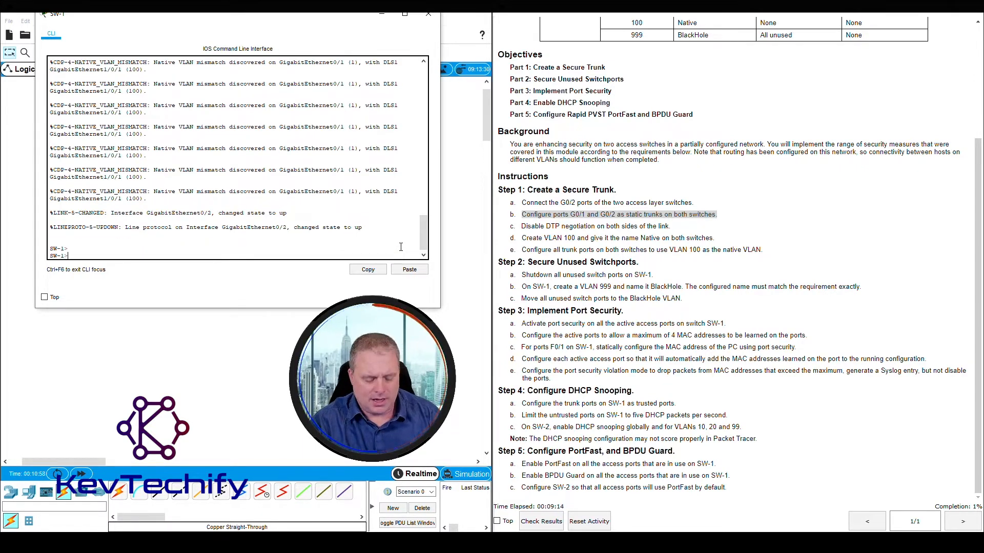
{"action": "key", "text": "Return"}
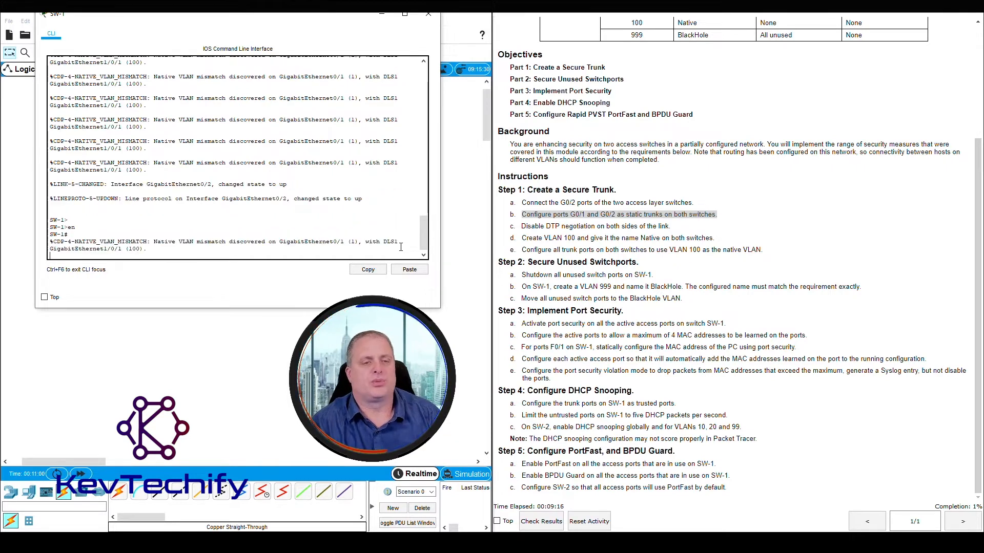
{"action": "key", "text": "Return"}
{"action": "key", "text": "Return"}
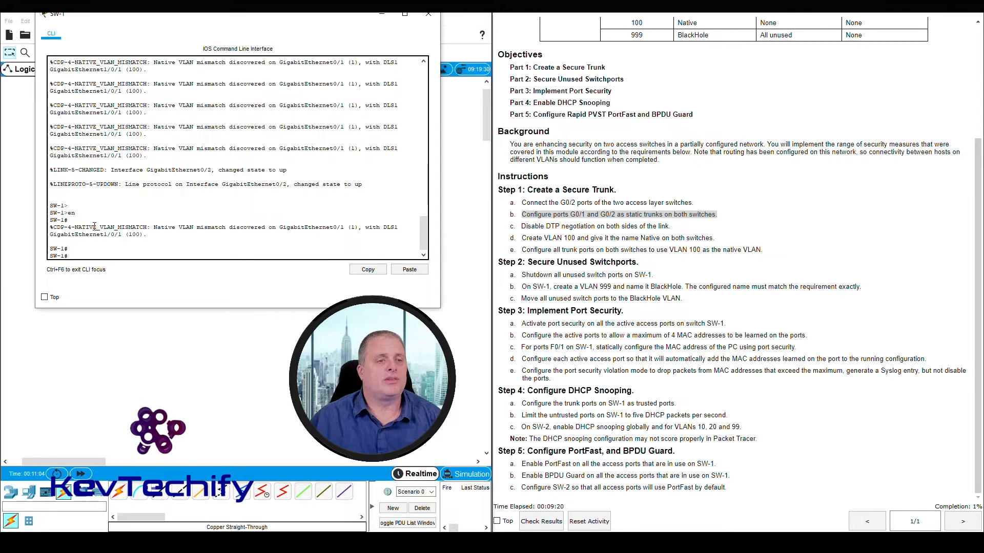
Try to select the interface range g0/1 - 2 on SW-1 from privileged EXEC mode.
{"action": "left_click_drag", "start_coordinate": [68, 222], "coordinate": [155, 233]}
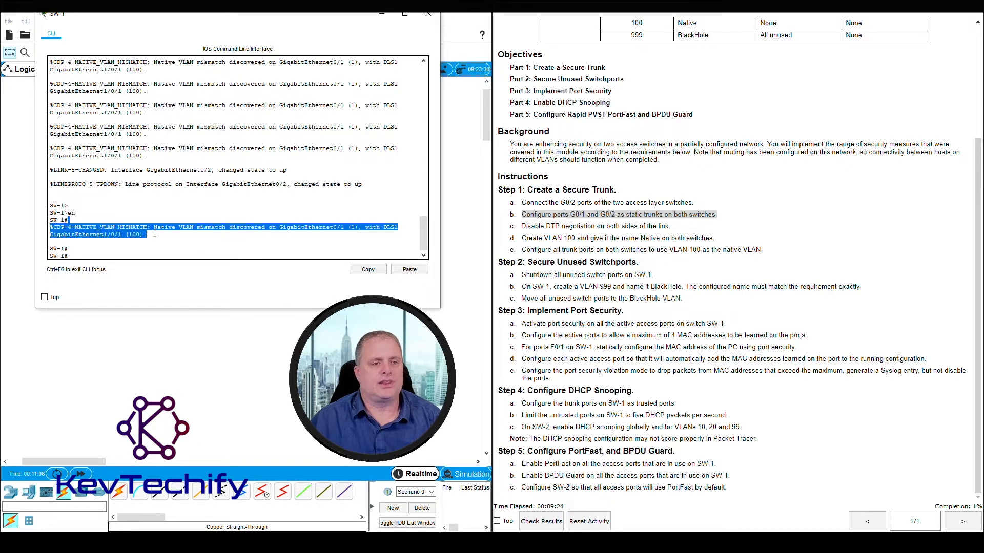
{"action": "left_click", "coordinate": [152, 233]}
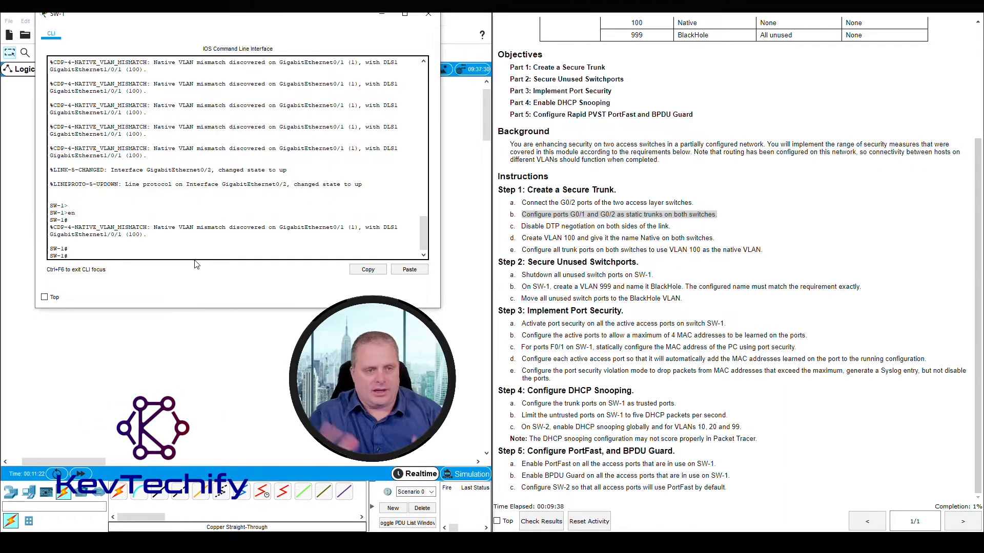
{"action": "key", "text": "Return"}
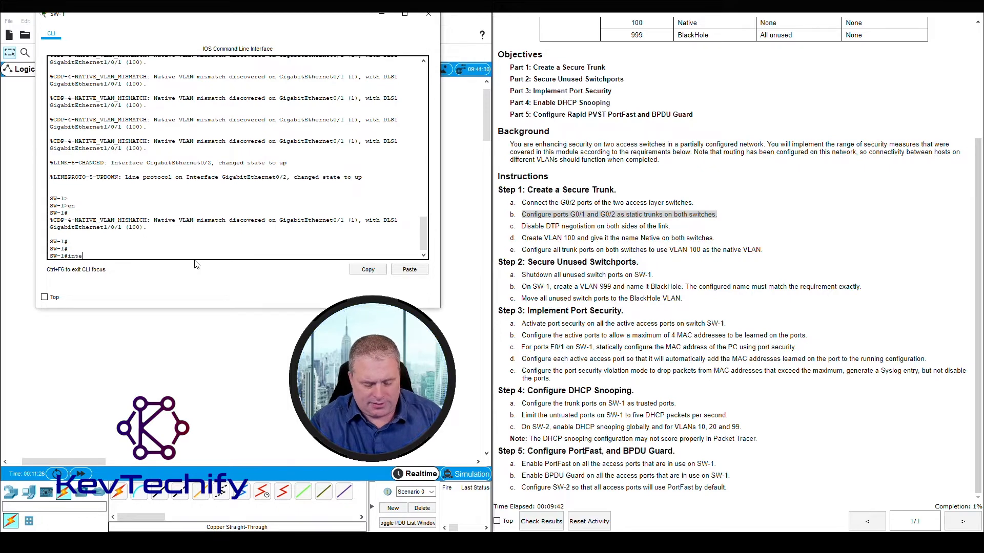
{"action": "type", "text": "ange"}
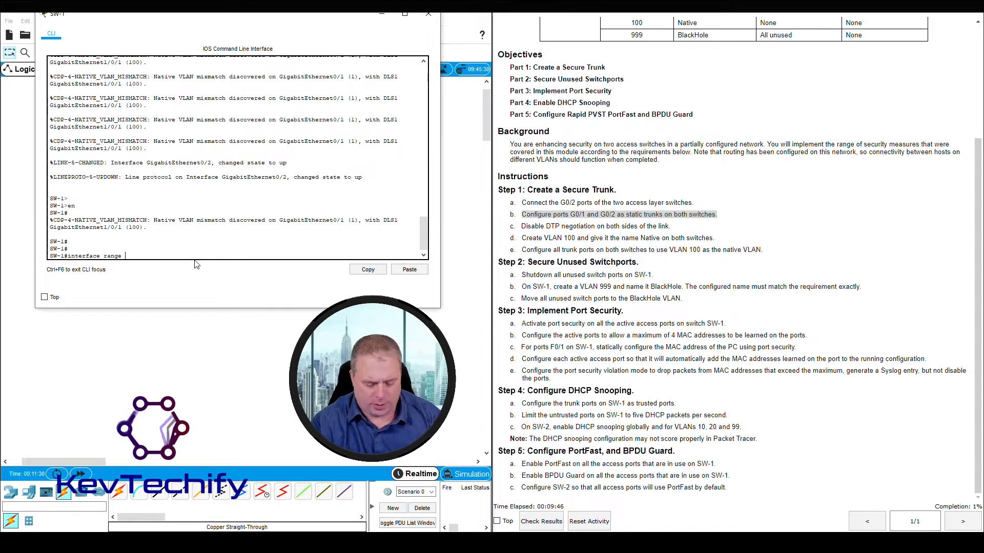
{"action": "type", "text": " g0/1"}
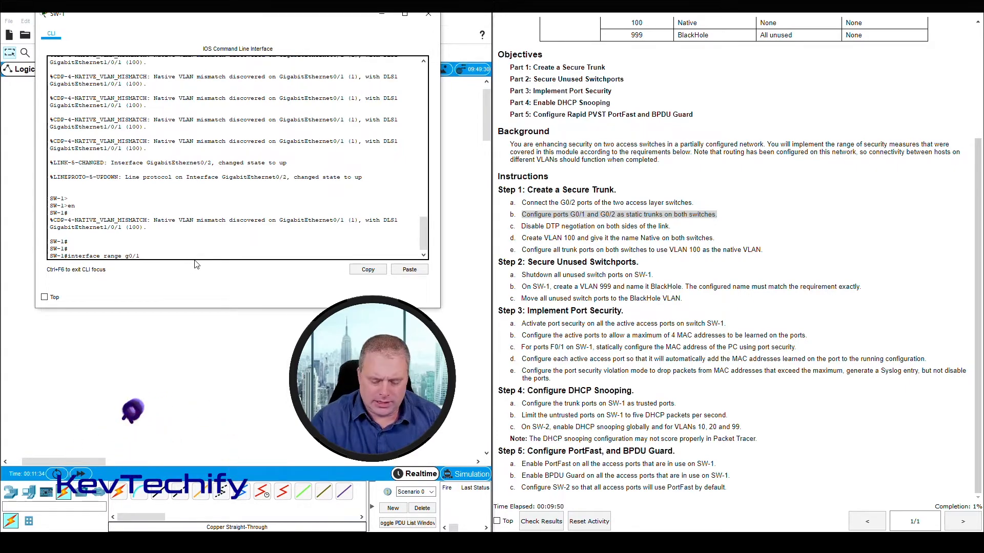
{"action": "type", "text": " - 2"}
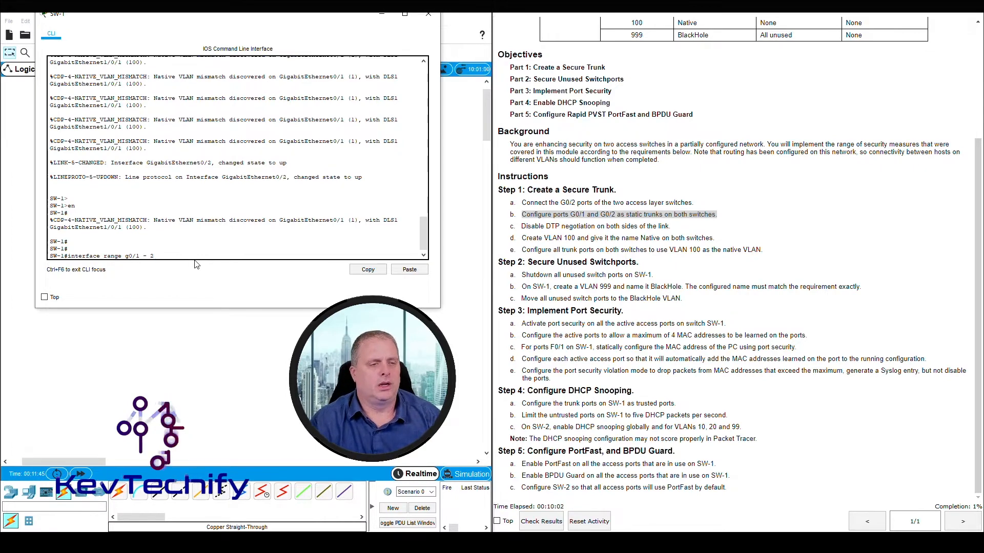
{"action": "key", "text": "Return"}
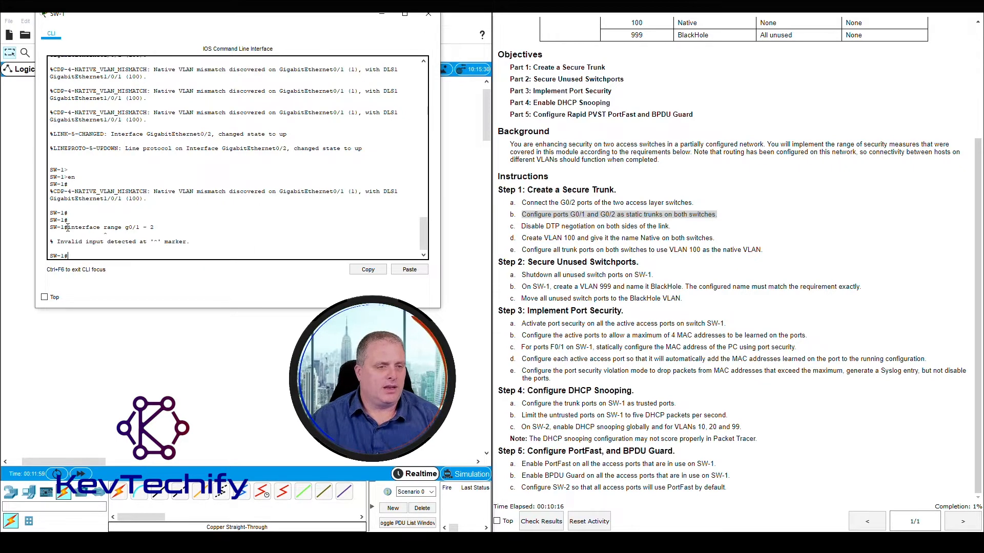
Check the entered interface range command, the prompt's mode and the native VLAN mismatch message on SW-1.
{"action": "left_click_drag", "start_coordinate": [68, 227], "coordinate": [151, 207]}
{"action": "left_click", "coordinate": [151, 206]}
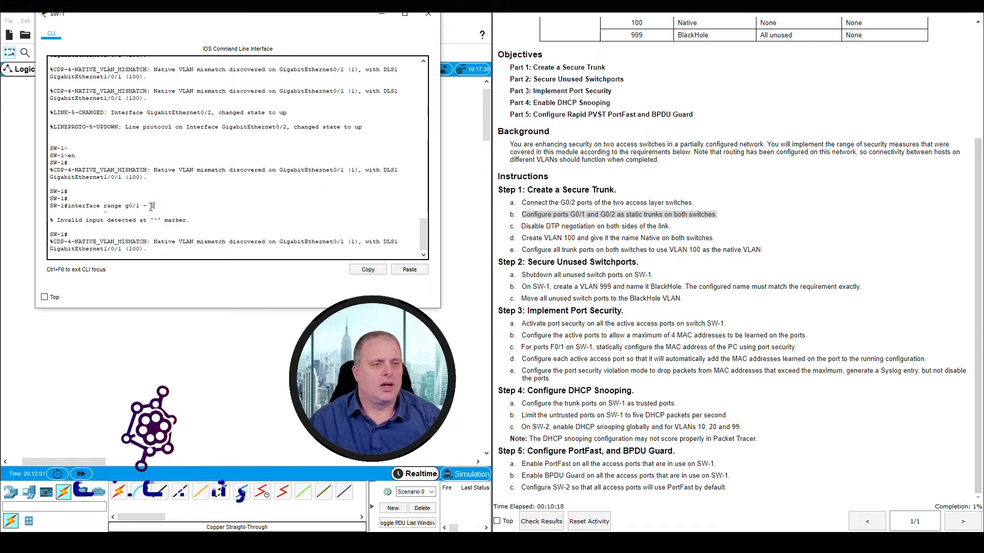
{"action": "left_click_drag", "start_coordinate": [67, 206], "coordinate": [157, 204]}
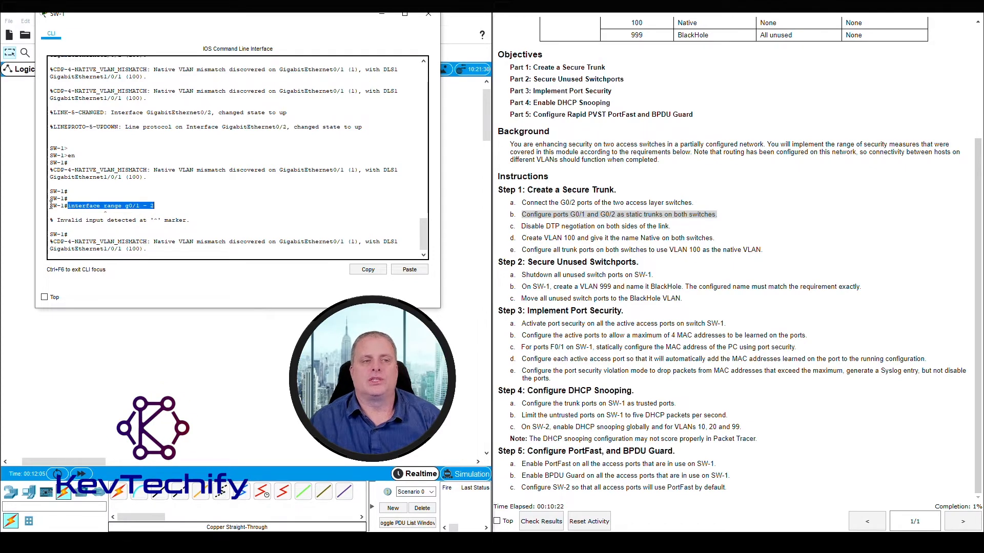
{"action": "left_click_drag", "start_coordinate": [51, 206], "coordinate": [62, 205]}
{"action": "left_click", "coordinate": [118, 223]}
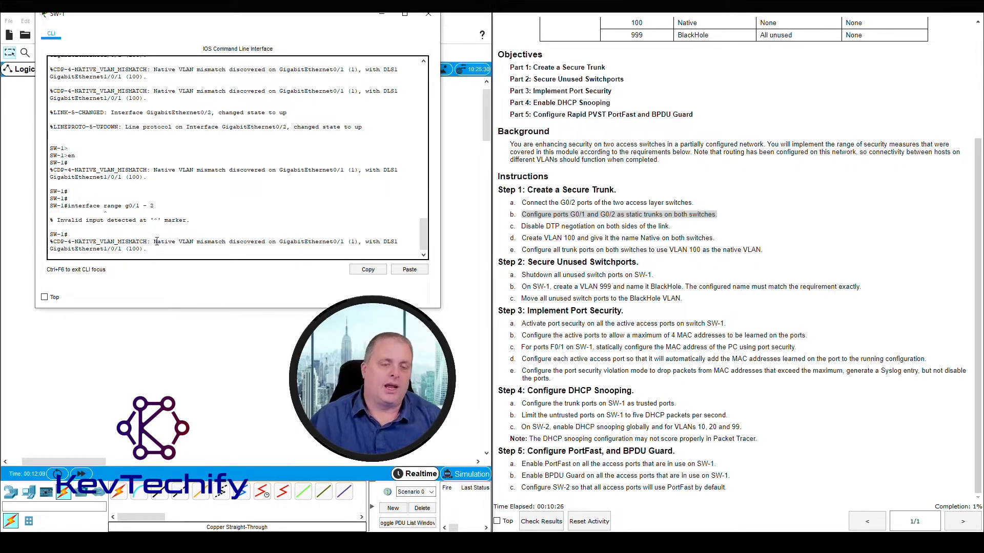
{"action": "left_click_drag", "start_coordinate": [157, 241], "coordinate": [310, 240]}
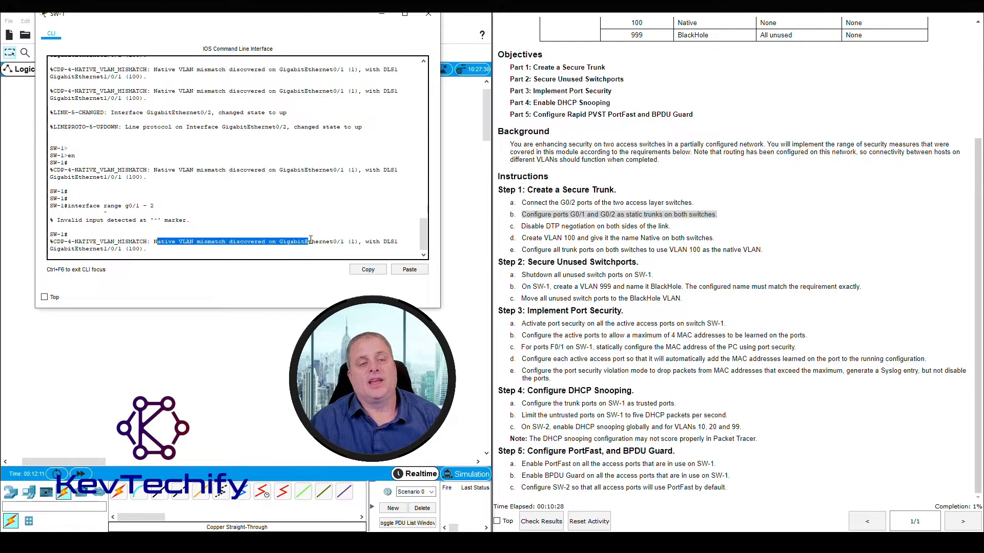
{"action": "left_click", "coordinate": [156, 253]}
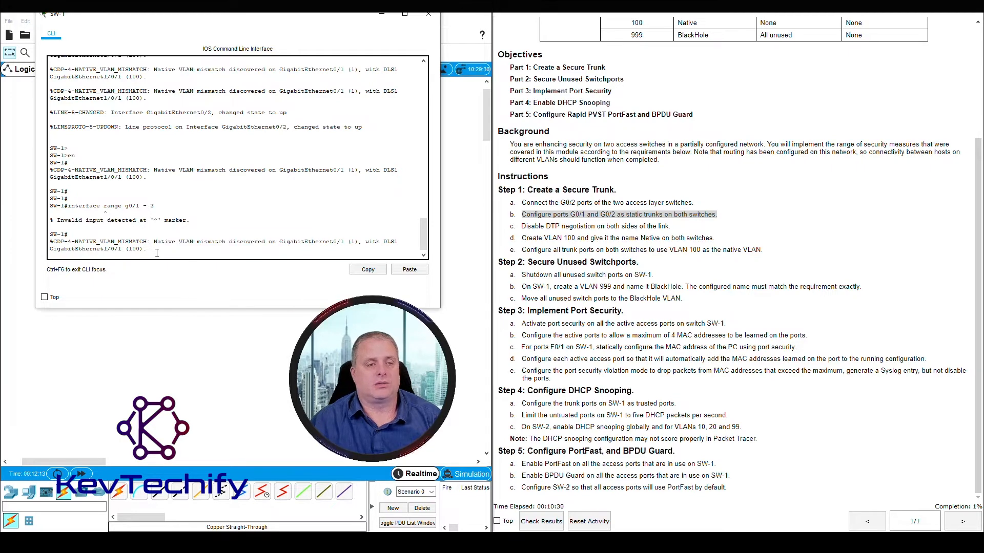
Enter global configuration mode on SW-1 with the conf t command.
{"action": "key", "text": "Return"}
{"action": "key", "text": "Return"}
{"action": "key", "text": "Return"}
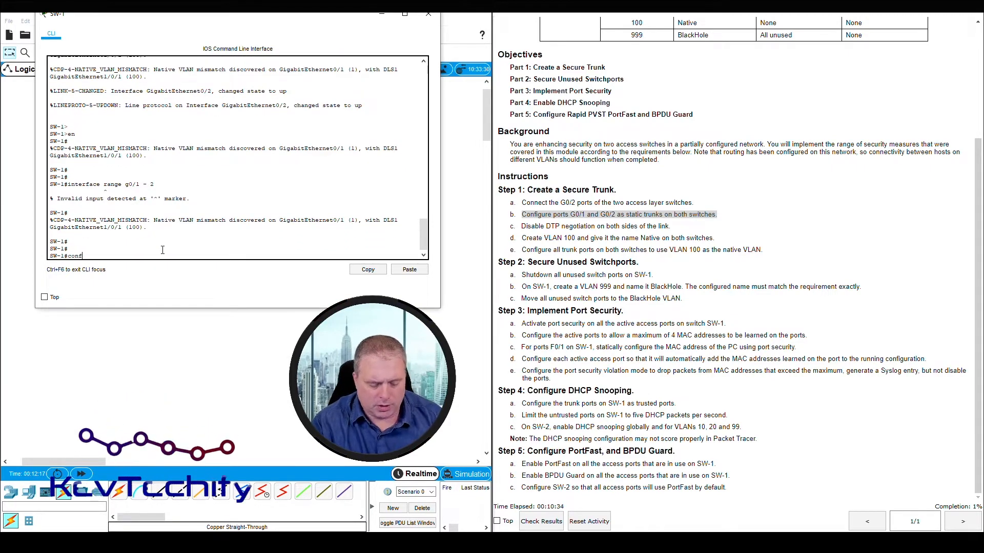
{"action": "type", "text": "conf t"}
{"action": "key", "text": "Return"}
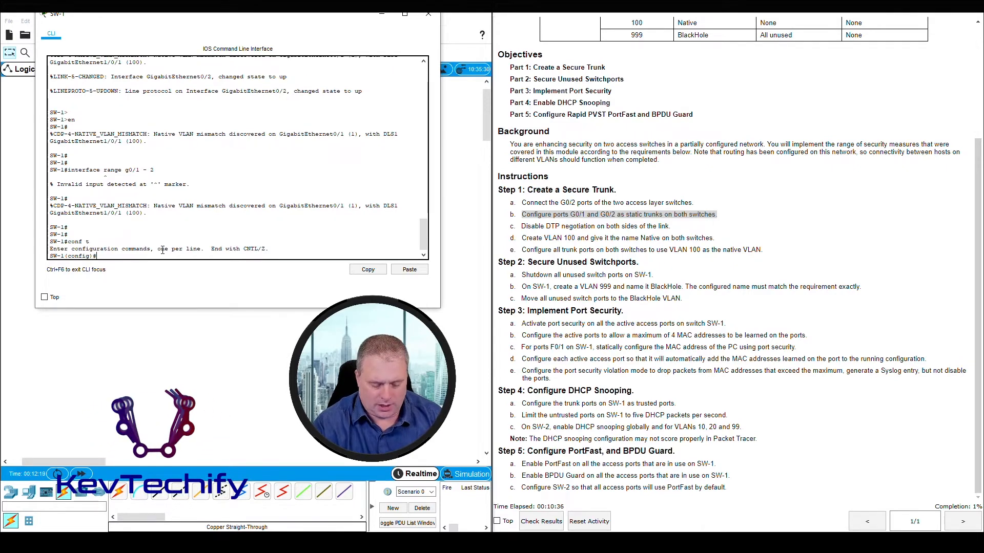
Select both gigabit ports of SW-1 for configuration with interface range g0/1 - 2.
{"action": "type", "text": "interface range"}
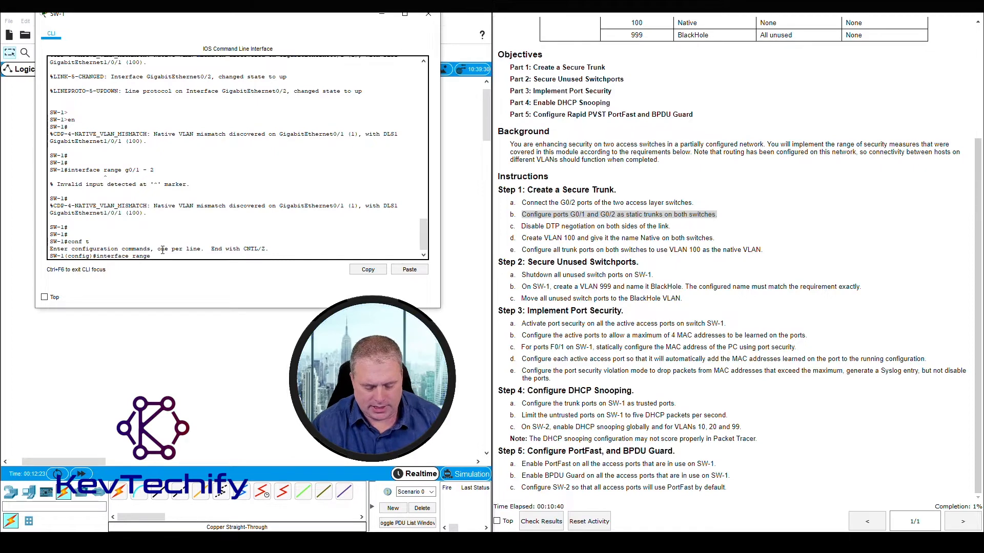
{"action": "type", "text": " g0/1"}
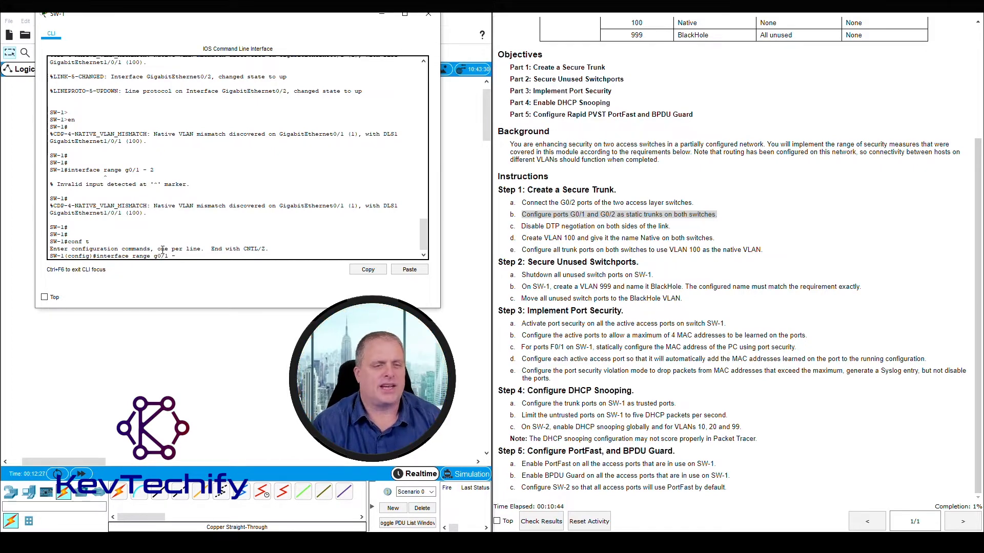
{"action": "type", "text": " - 2"}
{"action": "key", "text": "Return"}
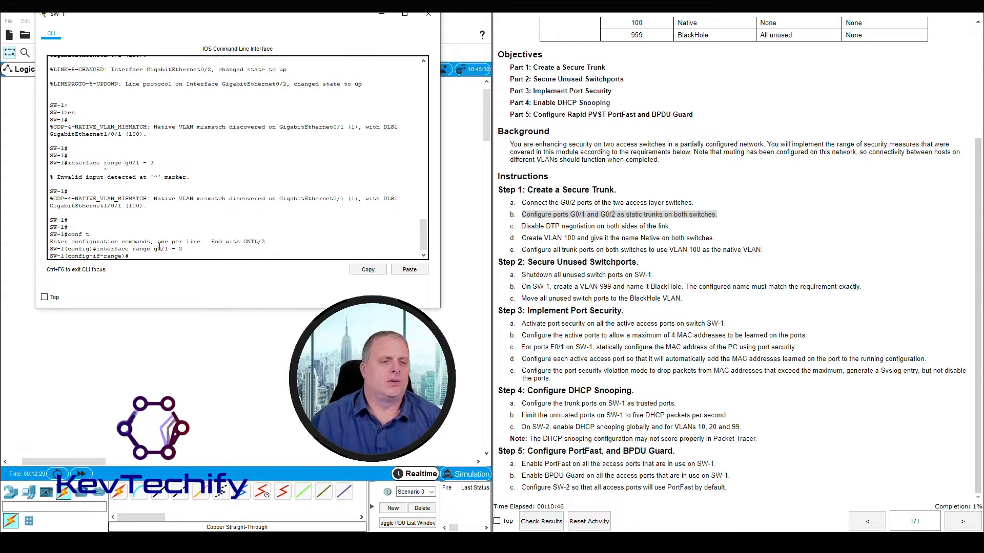
{"action": "left_click_drag", "start_coordinate": [69, 255], "coordinate": [137, 255]}
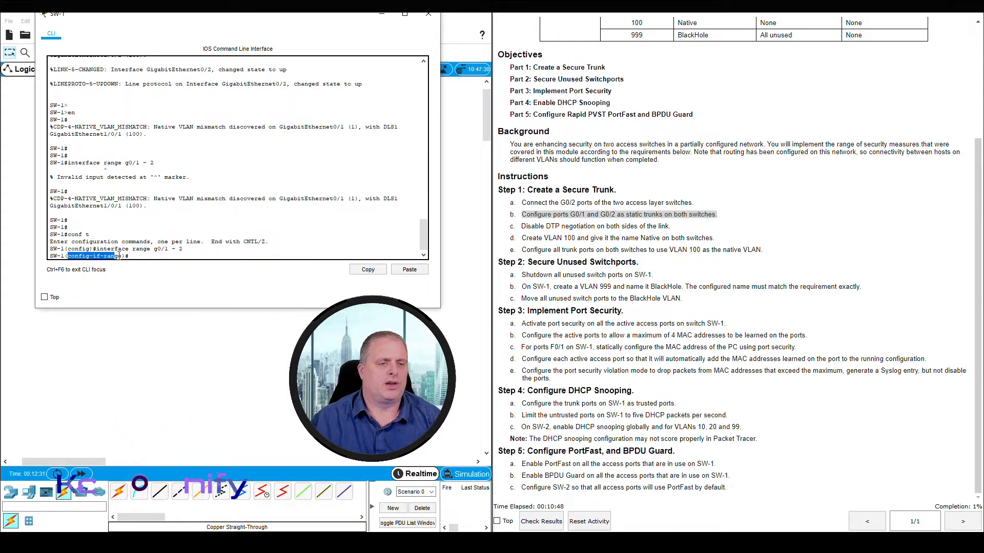
{"action": "left_click", "coordinate": [137, 256]}
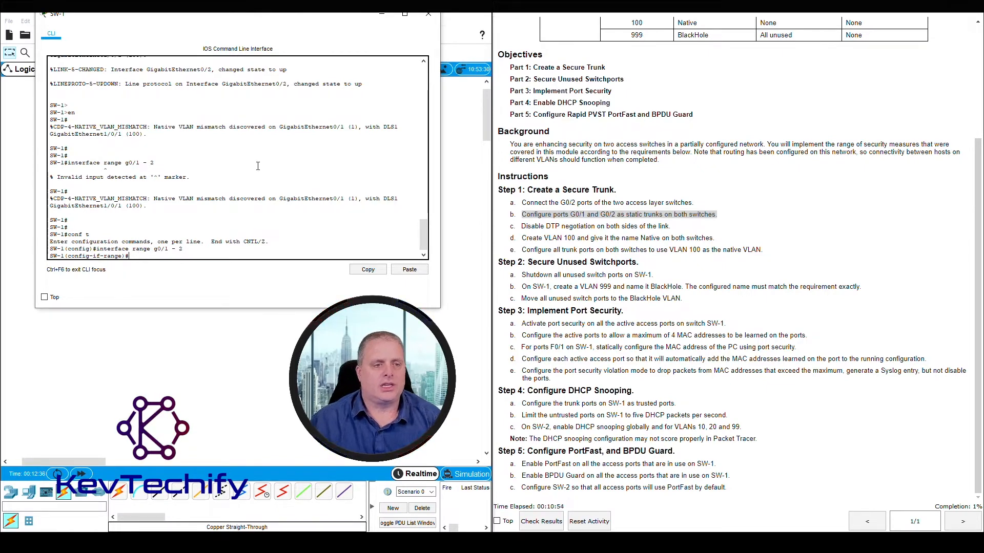
Set the selected port range to static trunking with the switchport mode trunk command.
{"action": "type", "text": "switch"}
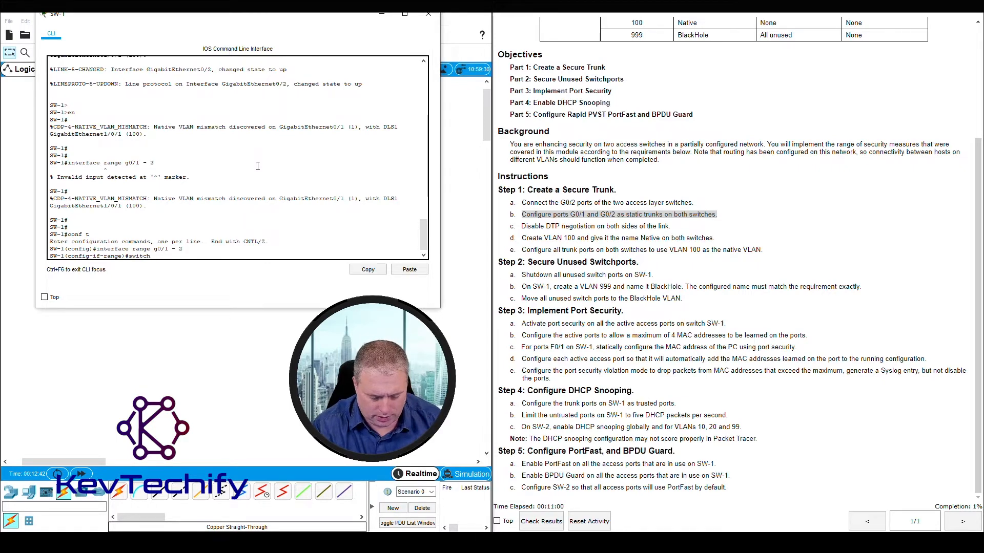
{"action": "type", "text": "port mod"}
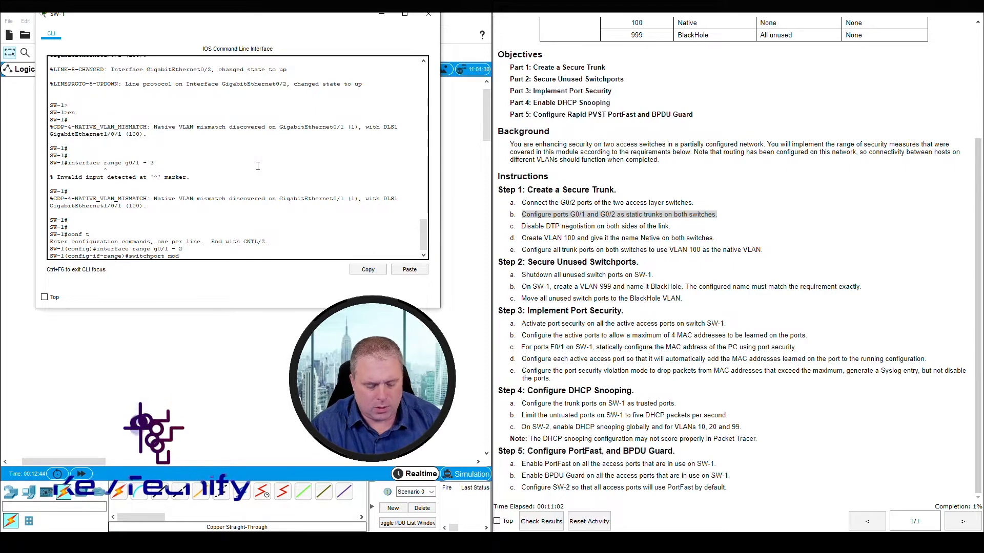
{"action": "type", "text": "e trunk"}
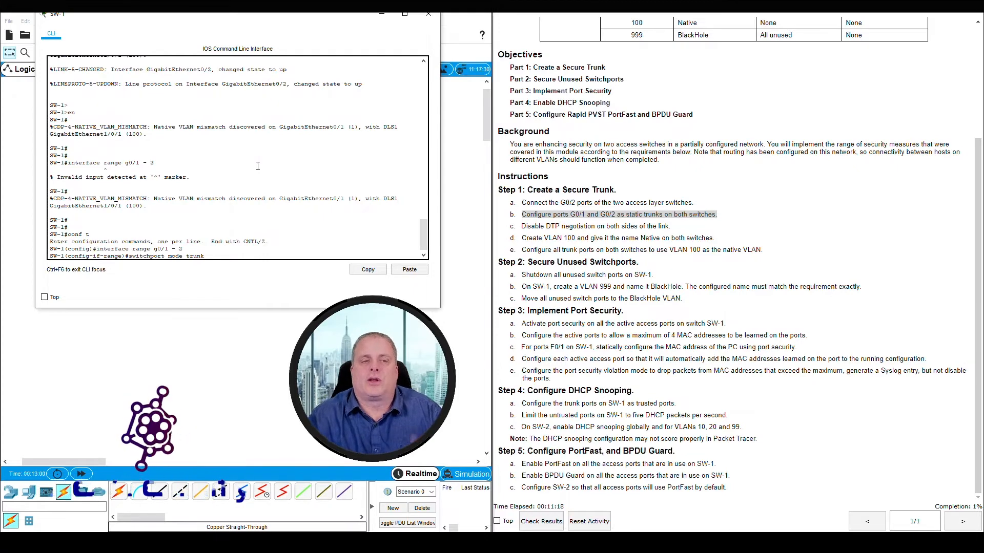
{"action": "key", "text": "Return"}
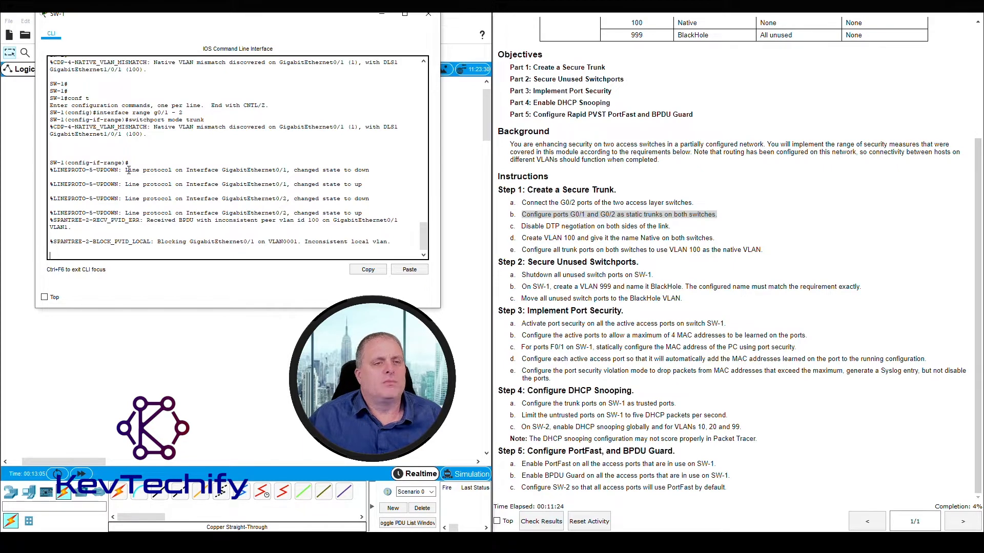
Read the line protocol and spanning-tree messages for SW-1's trunk ports, and bring back a clean prompt.
{"action": "left_click_drag", "start_coordinate": [145, 170], "coordinate": [375, 171]}
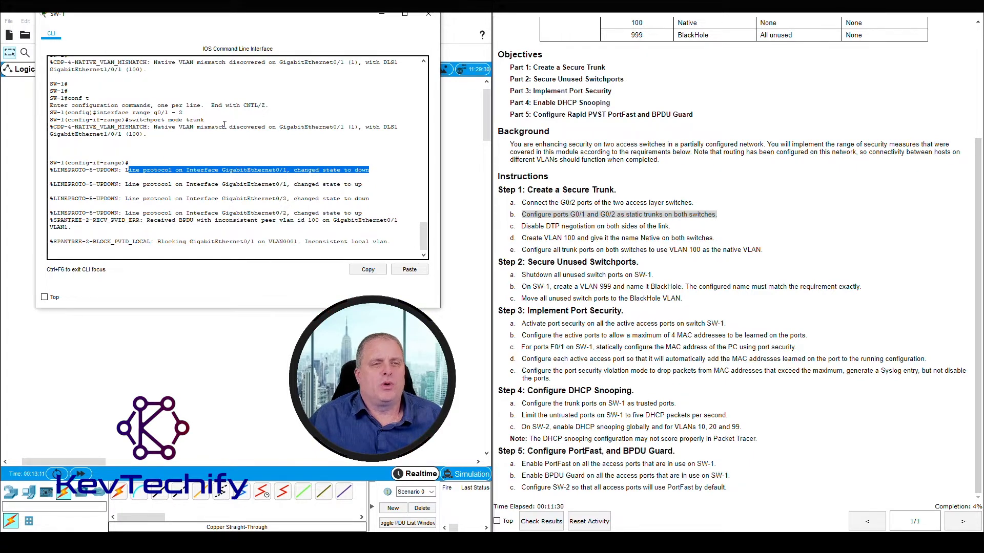
{"action": "left_click_drag", "start_coordinate": [370, 199], "coordinate": [154, 228]}
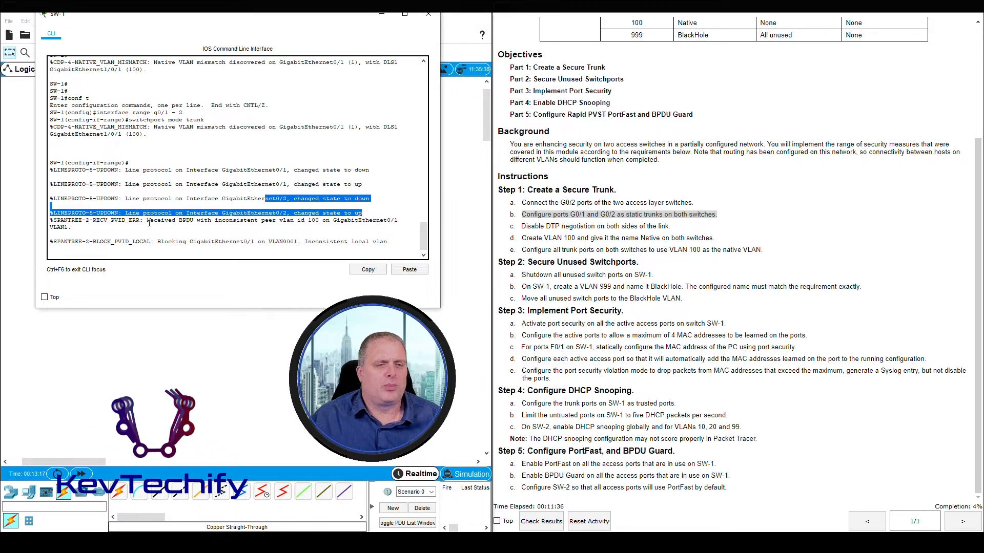
{"action": "left_click_drag", "start_coordinate": [146, 220], "coordinate": [394, 220]}
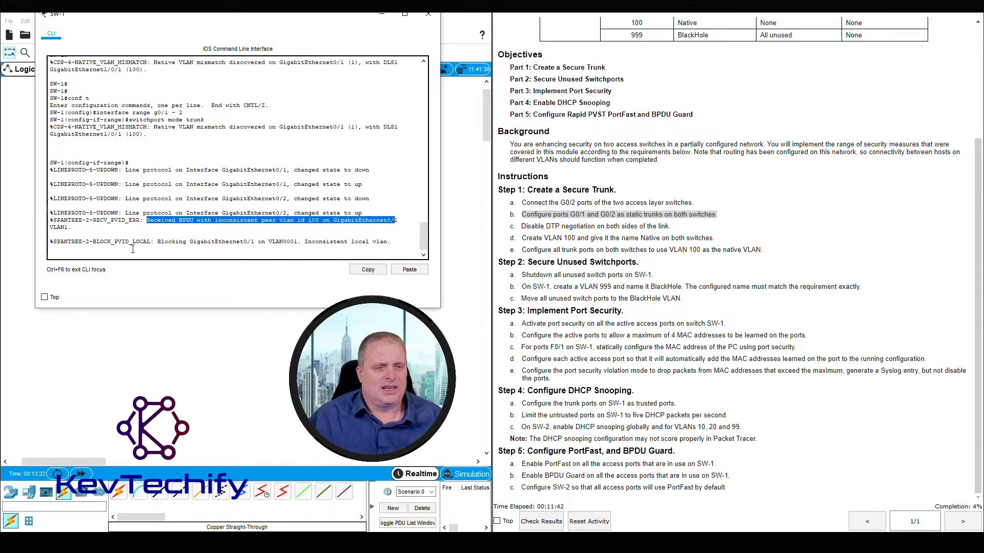
{"action": "left_click_drag", "start_coordinate": [160, 241], "coordinate": [393, 242]}
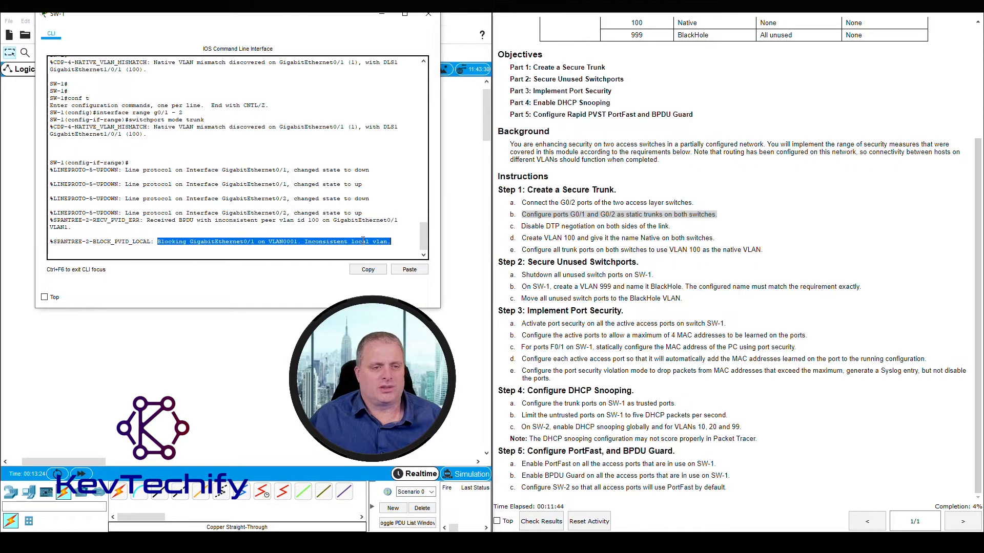
{"action": "left_click", "coordinate": [263, 246]}
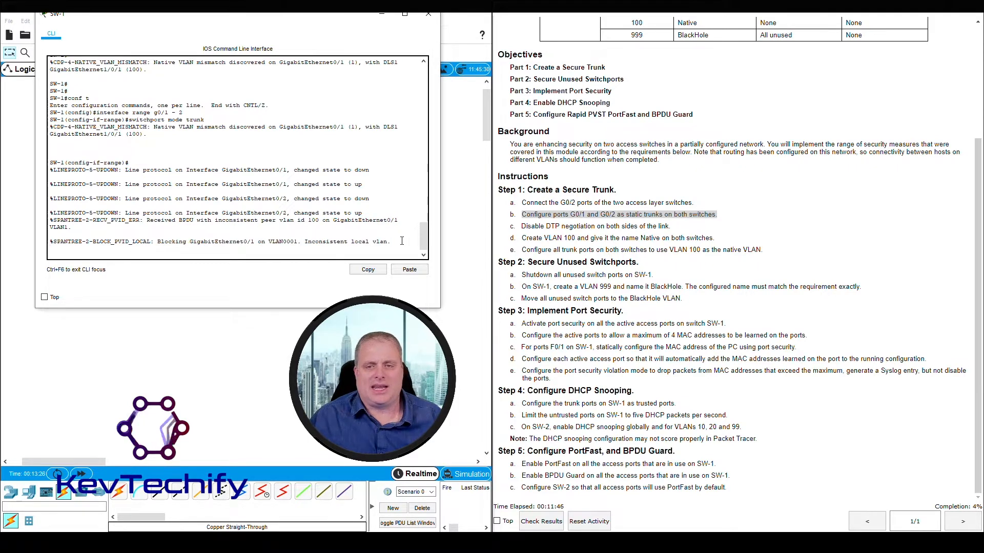
{"action": "key", "text": "Return"}
{"action": "key", "text": "Return"}
{"action": "key", "text": "Return"}
{"action": "key", "text": "Return"}
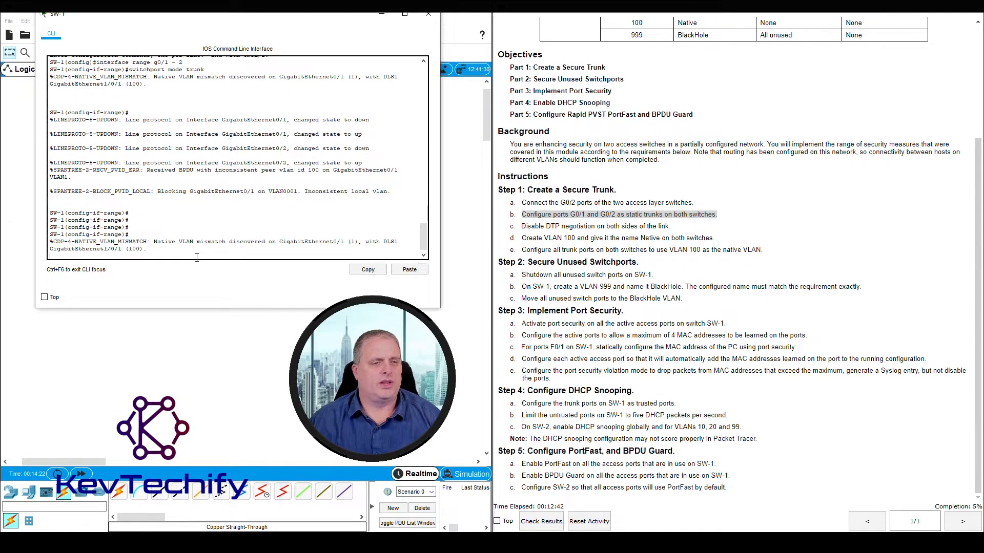
Leave the range configuration for the single port GigabitEthernet0/2 of SW-1 with interface g0/2.
{"action": "left_click_drag", "start_coordinate": [86, 234], "coordinate": [116, 234]}
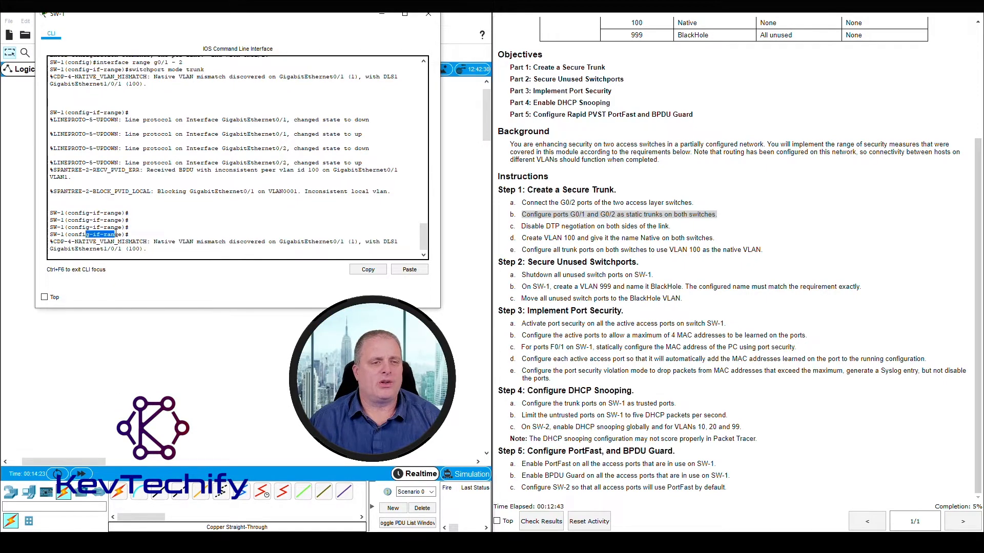
{"action": "left_click", "coordinate": [192, 252]}
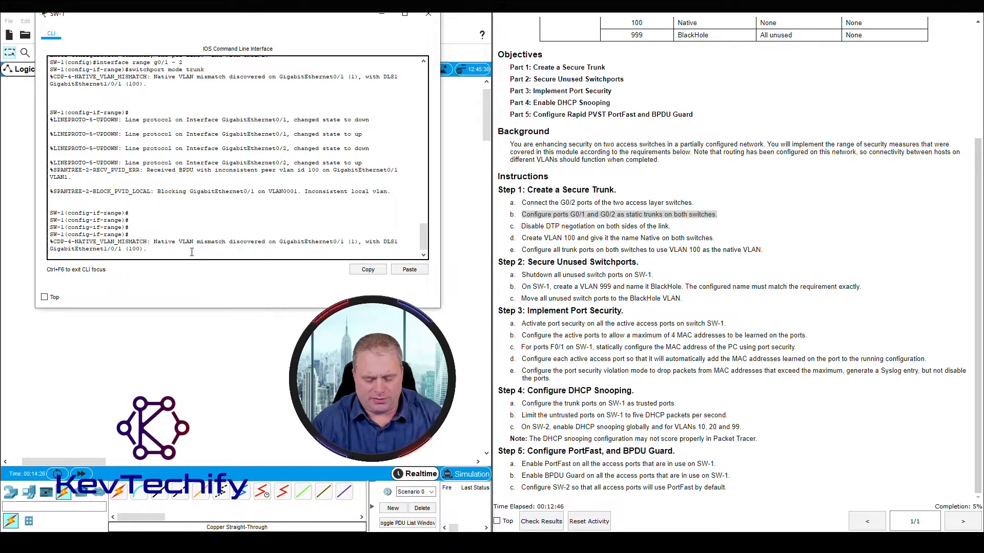
{"action": "key", "text": "Return"}
{"action": "key", "text": "Return"}
{"action": "key", "text": "Return"}
{"action": "key", "text": "Return"}
{"action": "type", "text": "ig-if-range)#i"}
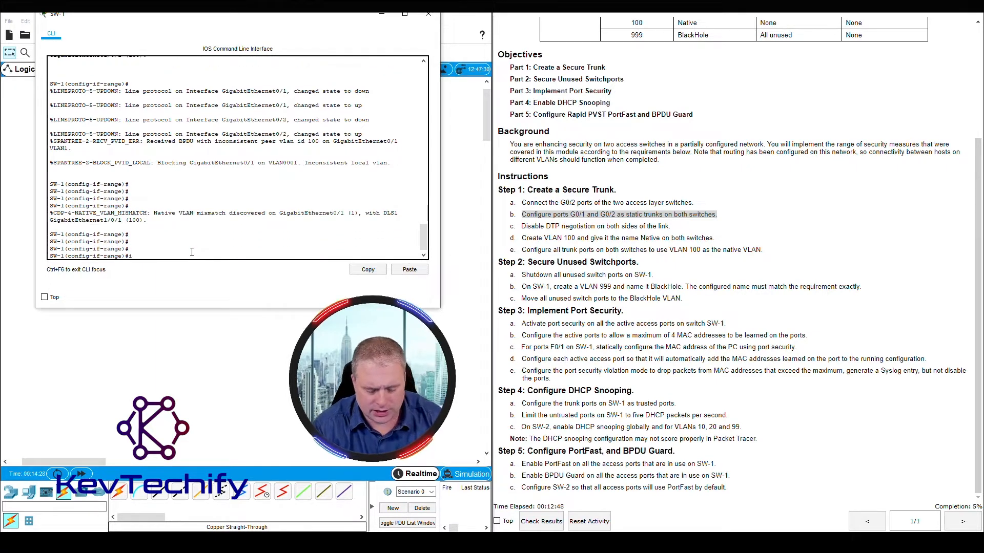
{"action": "type", "text": "nterface"}
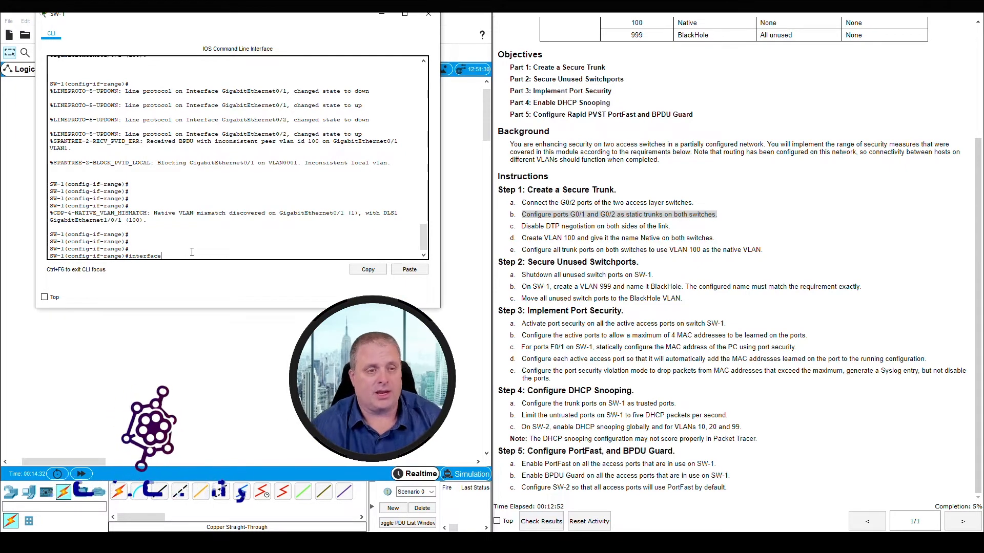
{"action": "type", "text": " g0"}
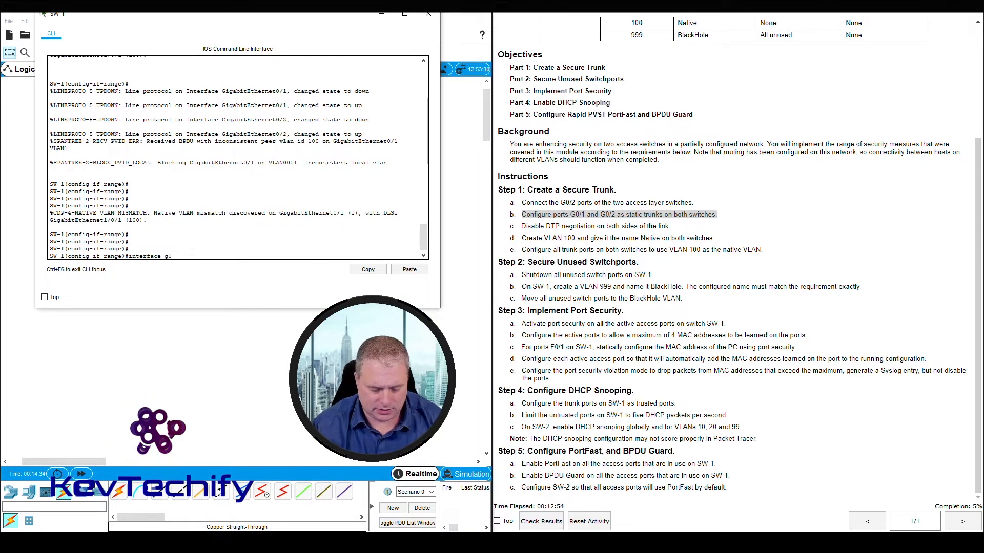
{"action": "type", "text": "/2"}
{"action": "key", "text": "Return"}
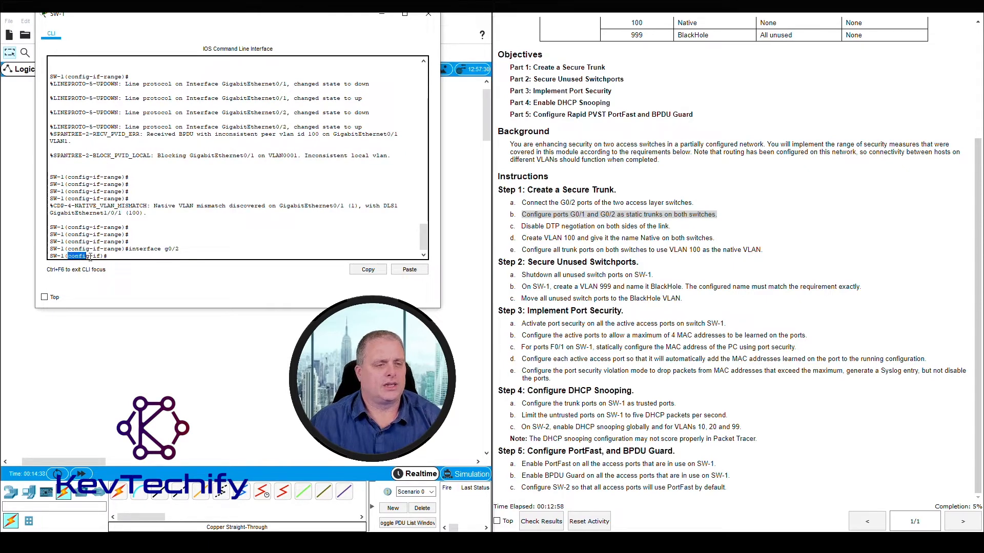
Try to disable DTP negotiation on SW-1's G0/2 port with the command switchport nonnegotiate.
{"action": "left_click_drag", "start_coordinate": [90, 258], "coordinate": [101, 259]}
{"action": "left_click", "coordinate": [112, 257]}
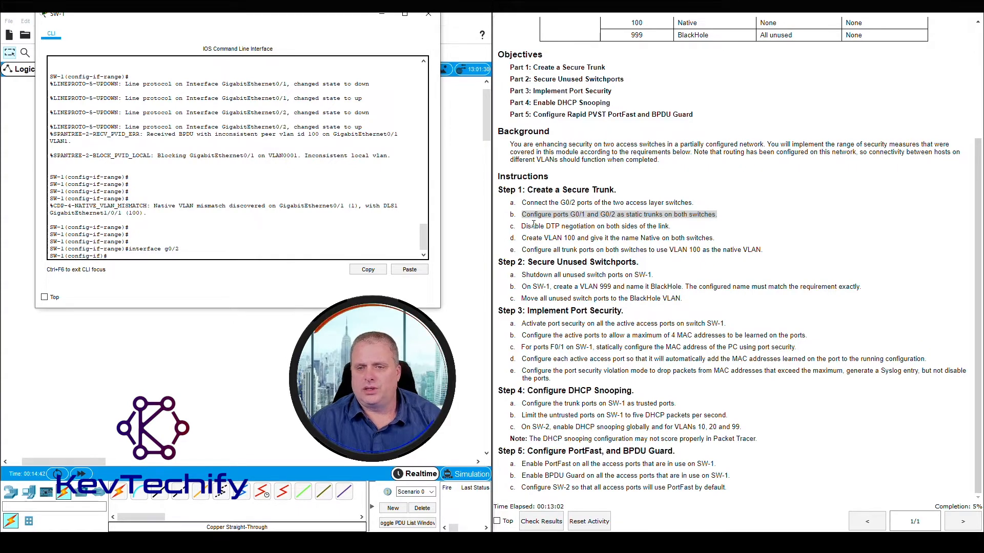
{"action": "left_click_drag", "start_coordinate": [522, 226], "coordinate": [671, 226]}
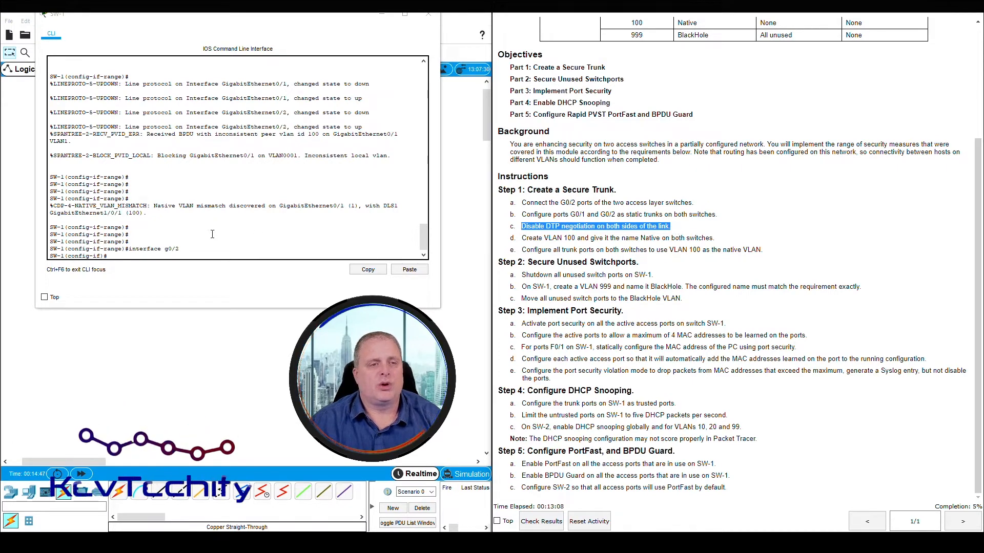
{"action": "left_click", "coordinate": [145, 256]}
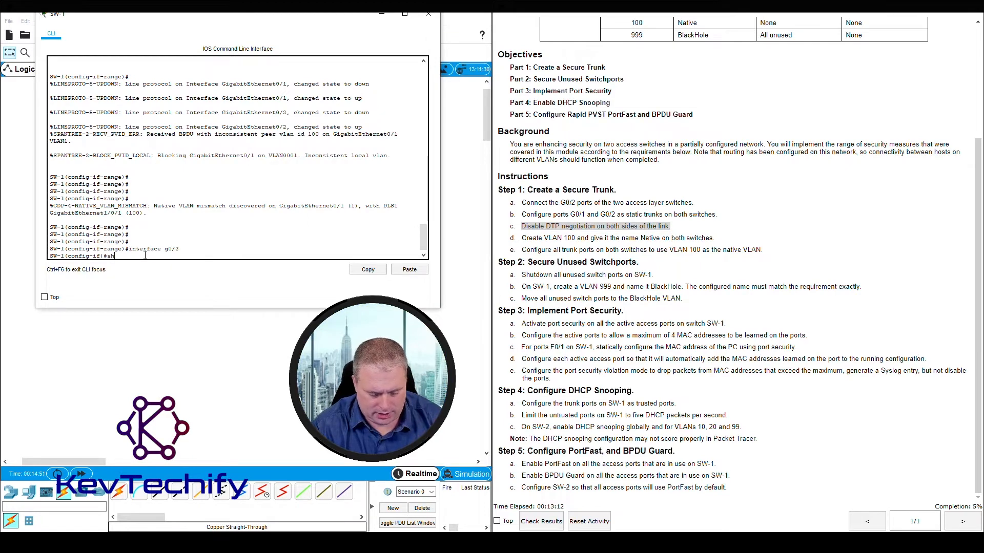
{"action": "type", "text": "switc"}
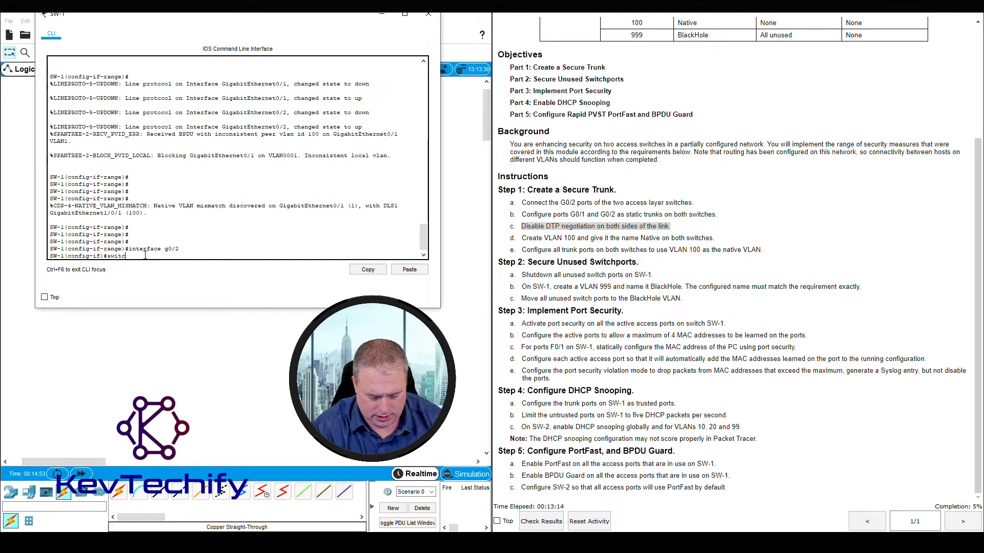
{"action": "type", "text": "hpo"}
{"action": "key", "text": "BackSpace"}
{"action": "key", "text": "BackSpace"}
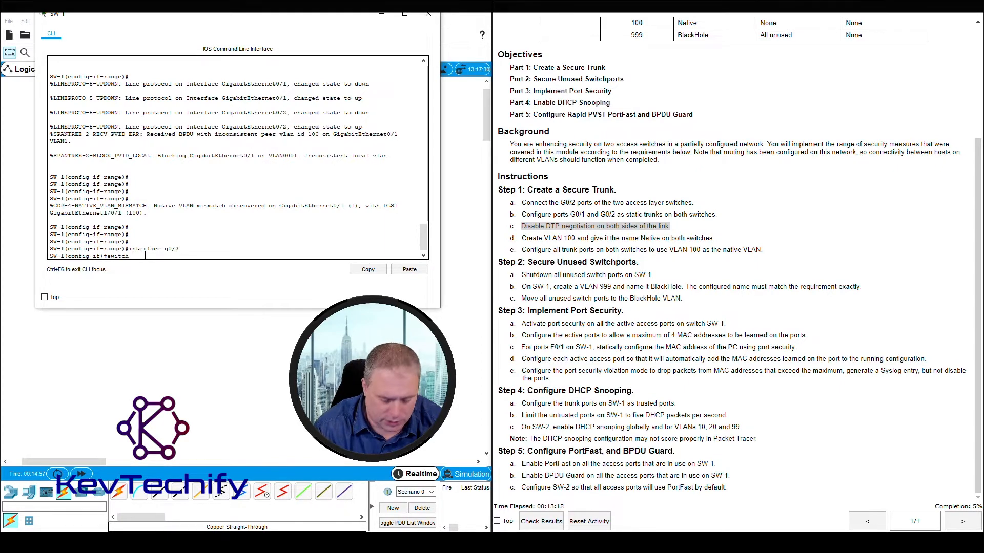
{"action": "type", "text": "port"}
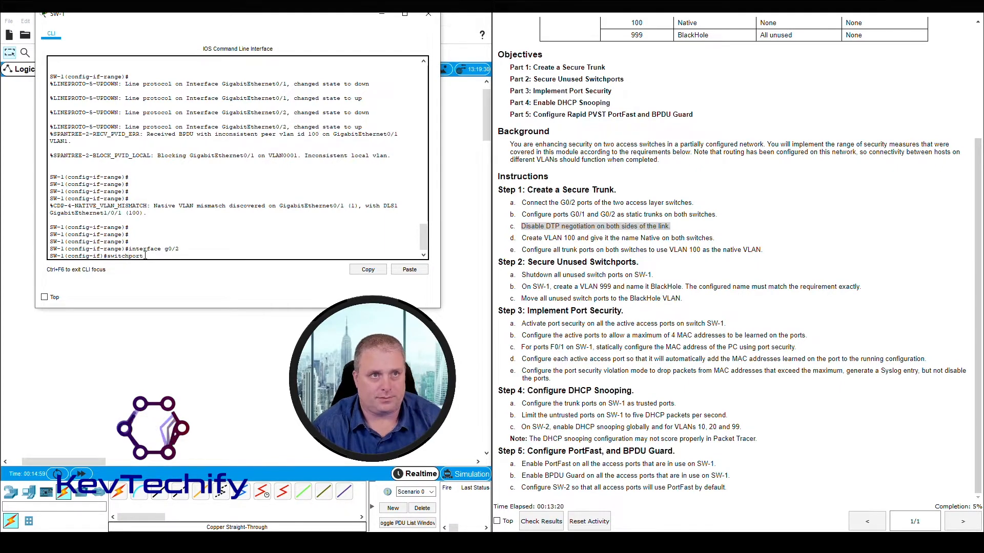
{"action": "type", "text": " non"}
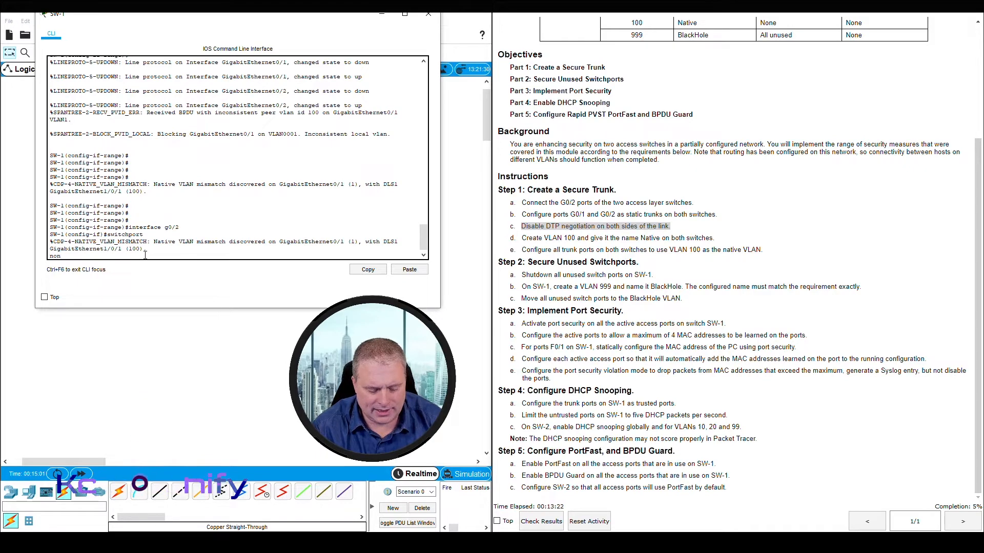
{"action": "type", "text": "negotiate"}
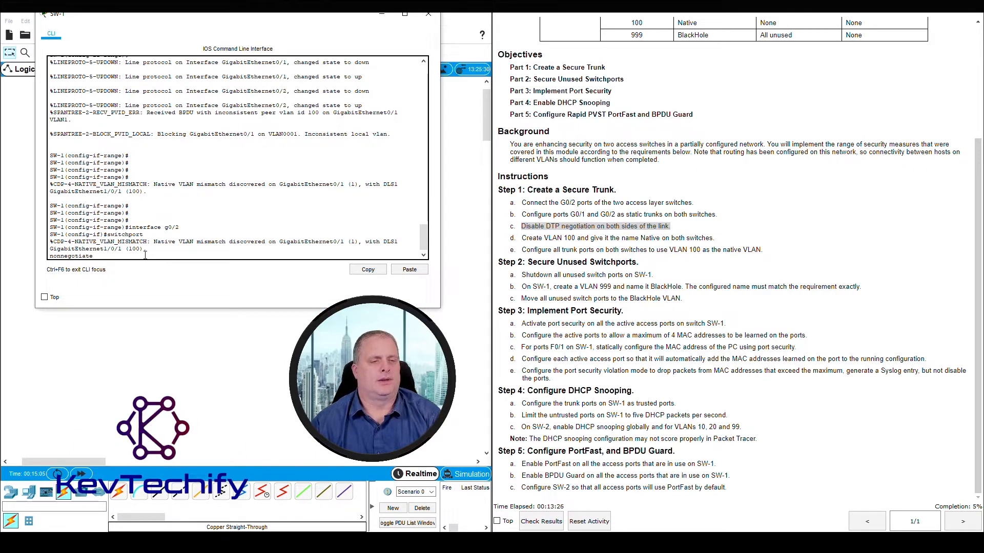
{"action": "key", "text": "Return"}
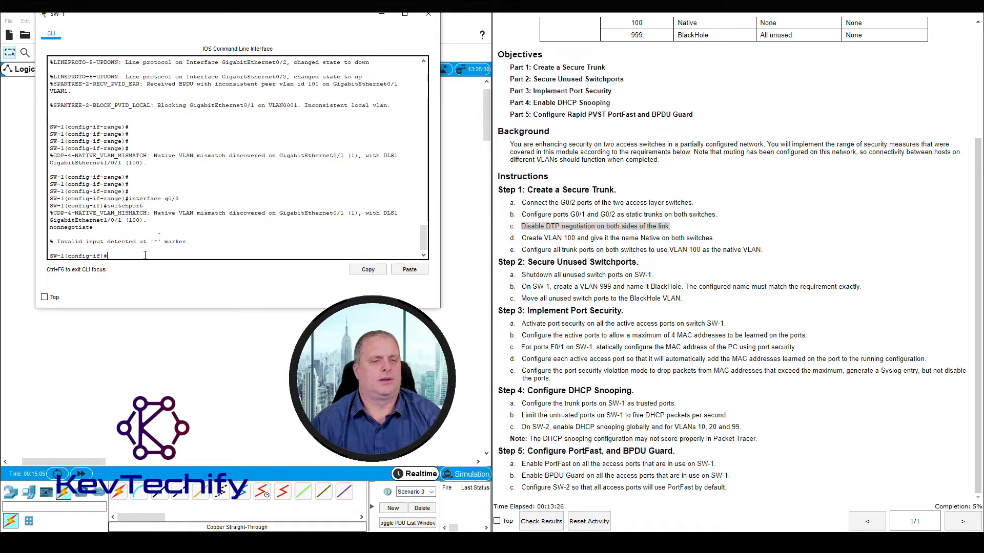
{"action": "key", "text": "Up"}
{"action": "key", "text": "Return"}
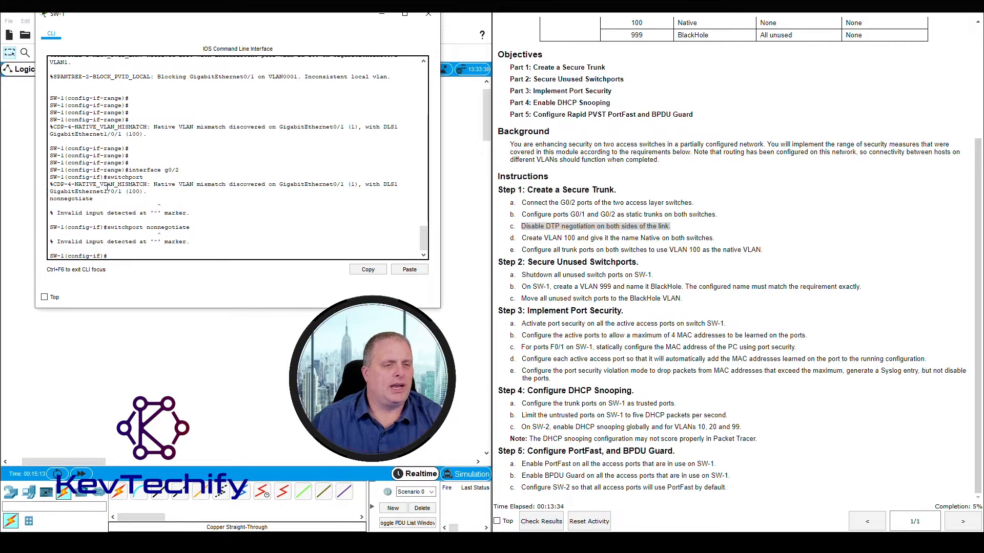
Correct the rejected command's spelling and disable DTP negotiation on SW-1's G0/2 port with switchport nonegotiate.
{"action": "left_click_drag", "start_coordinate": [125, 185], "coordinate": [356, 184]}
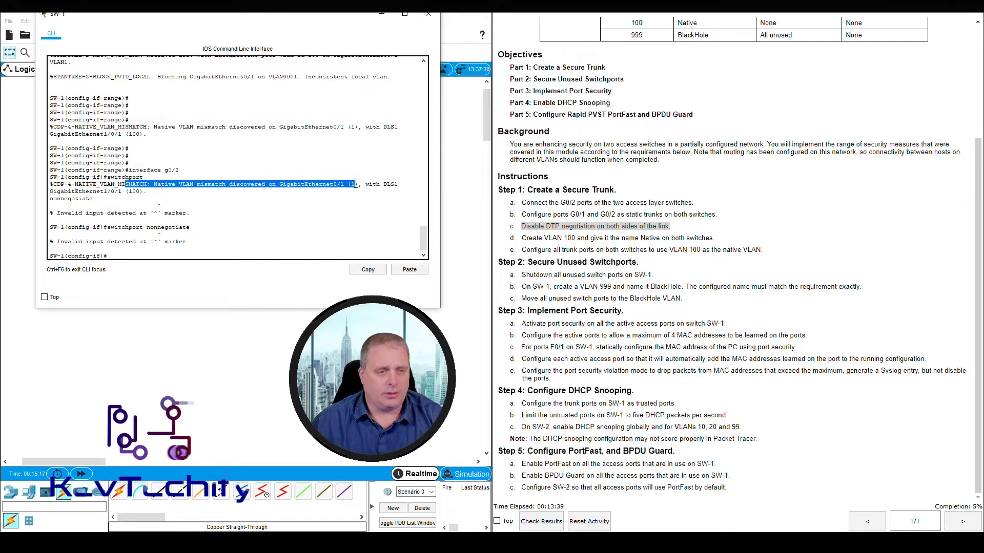
{"action": "left_click", "coordinate": [186, 211]}
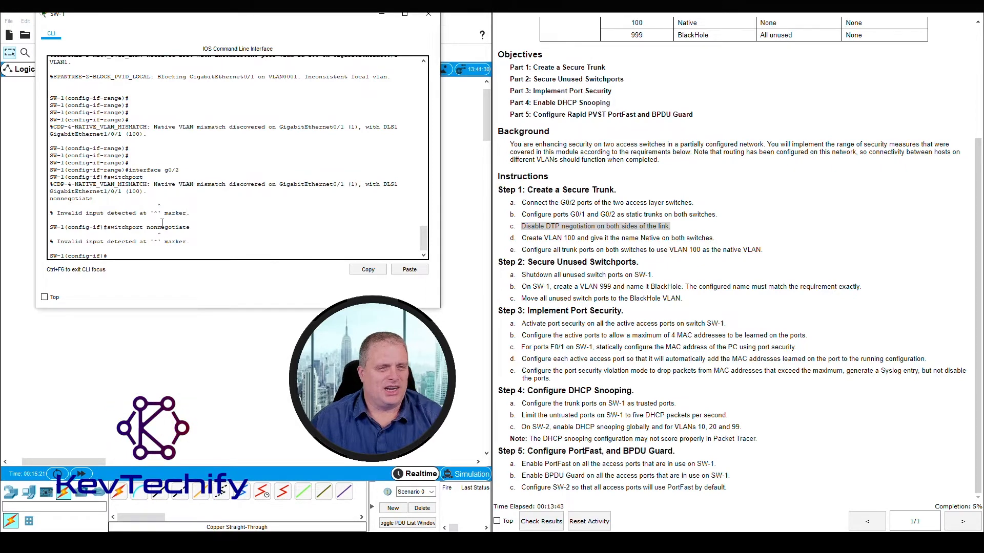
{"action": "left_click_drag", "start_coordinate": [107, 227], "coordinate": [163, 234]}
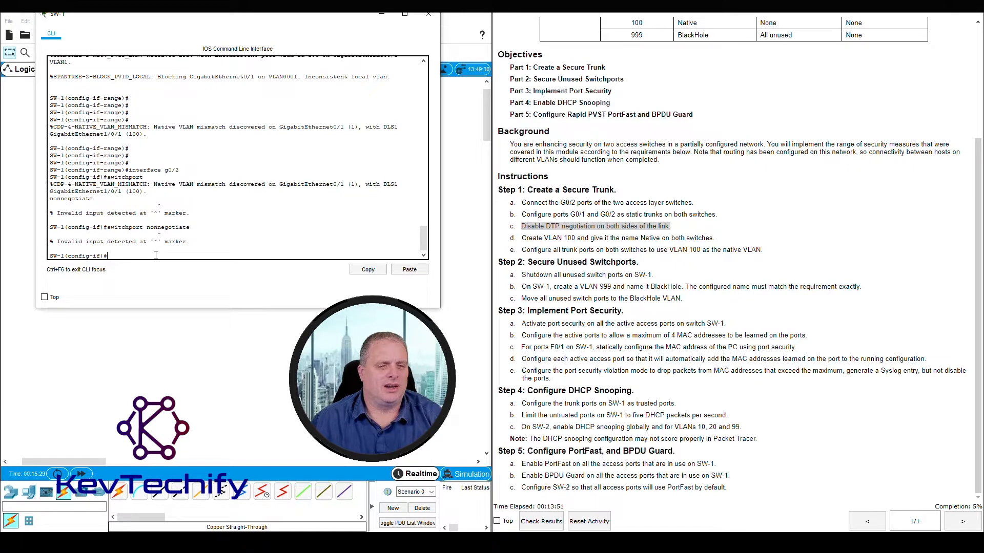
{"action": "key", "text": "Up"}
{"action": "key", "text": "Left"}
{"action": "key", "text": "Left"}
{"action": "key", "text": "Left"}
{"action": "key", "text": "Left"}
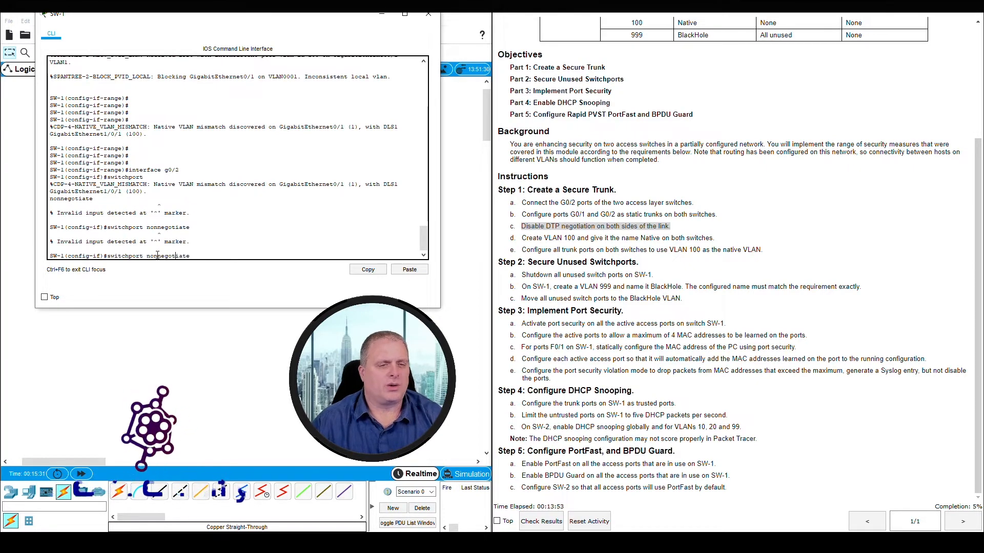
{"action": "key", "text": "Left"}
{"action": "key", "text": "Left"}
{"action": "key", "text": "Left"}
{"action": "key", "text": "Left"}
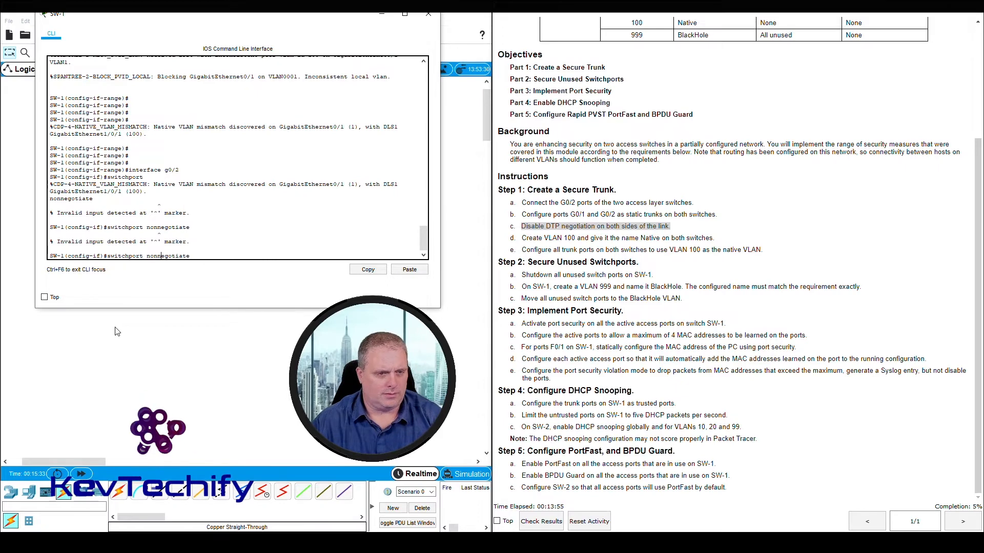
{"action": "key", "text": "BackSpace"}
{"action": "key", "text": "Return"}
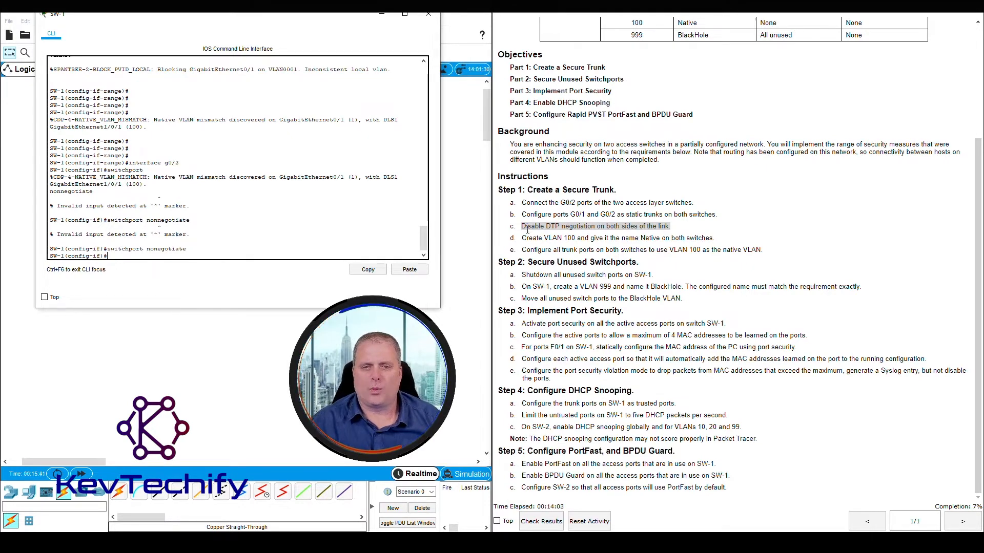
Minimize SW-1's window, open the SW-2 command line, and widen and reposition its window for configuring the other side of the link.
{"action": "left_click_drag", "start_coordinate": [521, 238], "coordinate": [717, 241]}
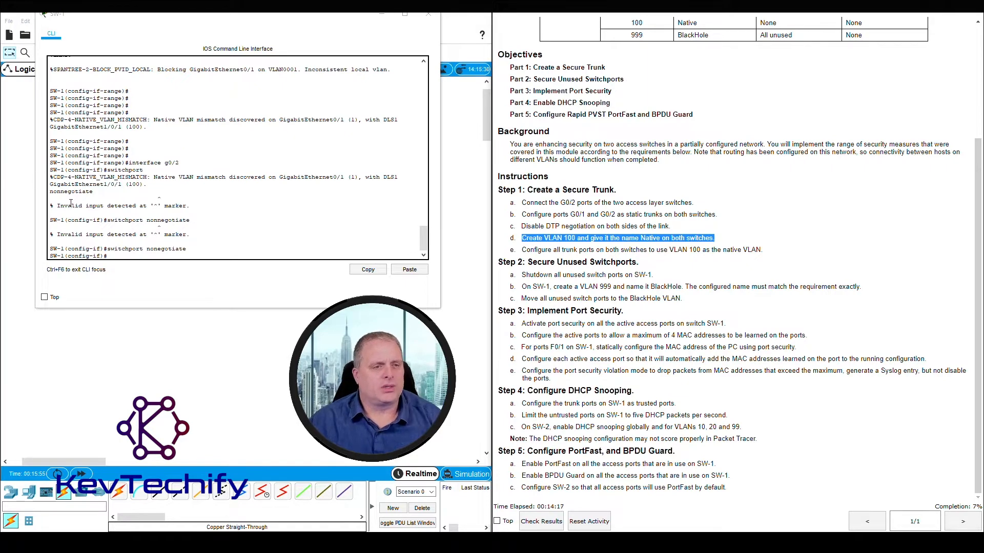
{"action": "left_click", "coordinate": [587, 228]}
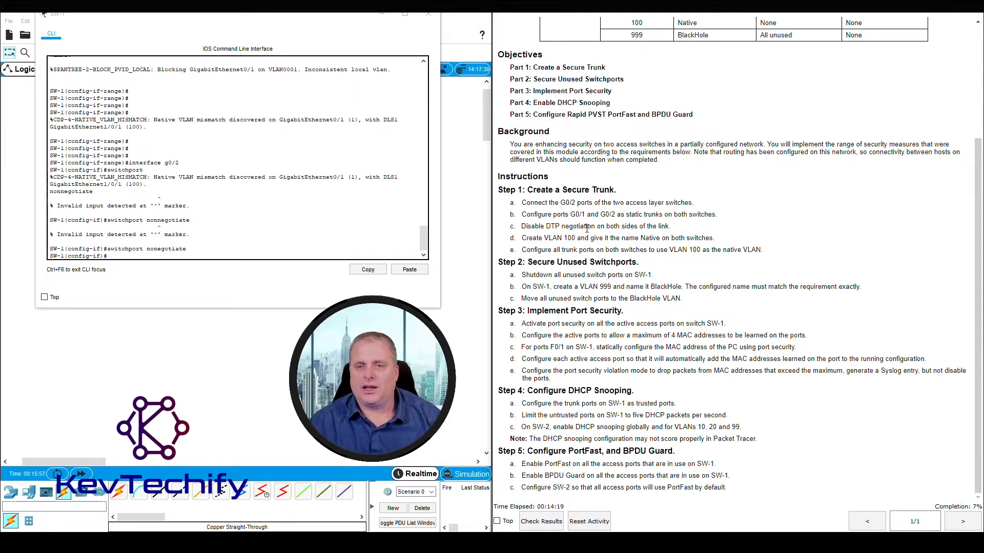
{"action": "left_click_drag", "start_coordinate": [523, 227], "coordinate": [673, 231]}
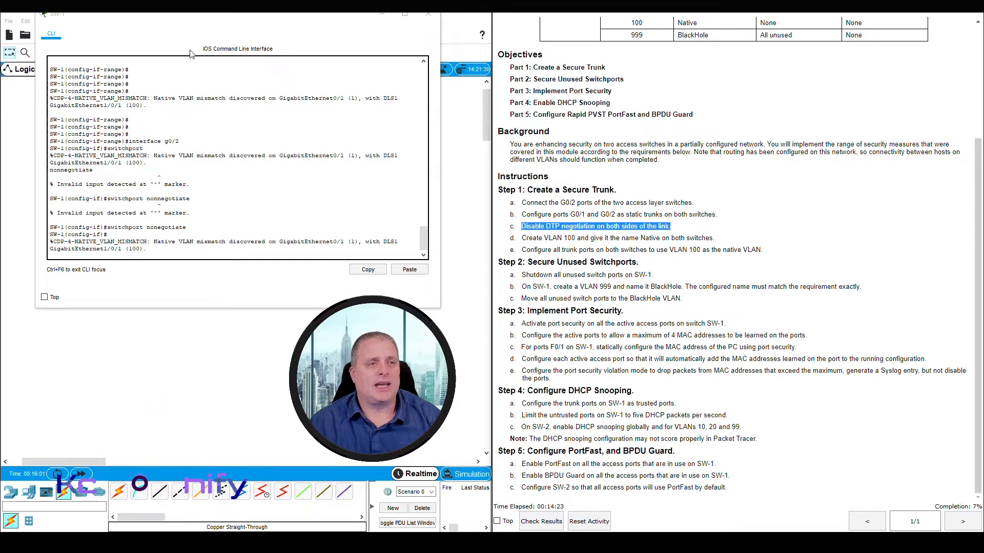
{"action": "left_click", "coordinate": [381, 15]}
{"action": "left_click", "coordinate": [328, 167]}
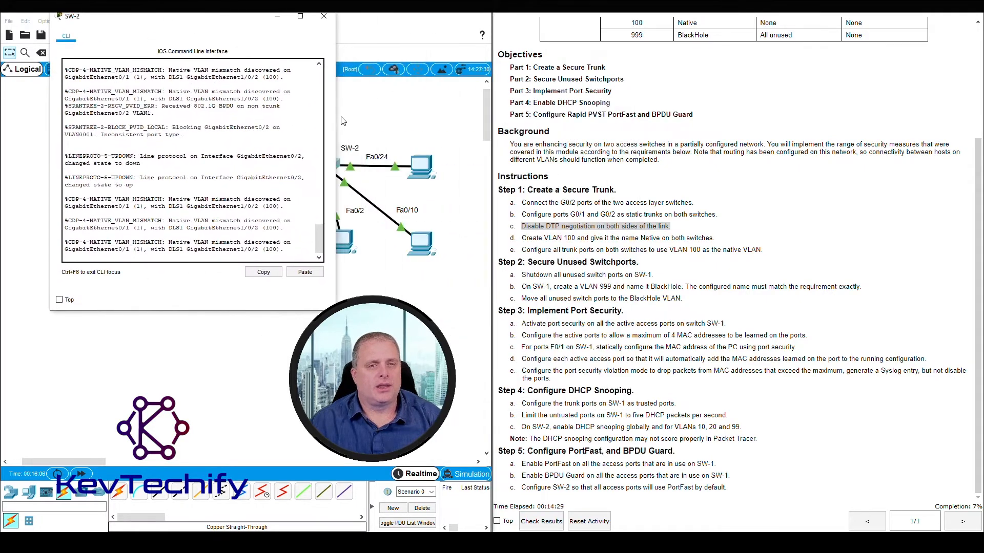
{"action": "left_click_drag", "start_coordinate": [337, 121], "coordinate": [473, 121]}
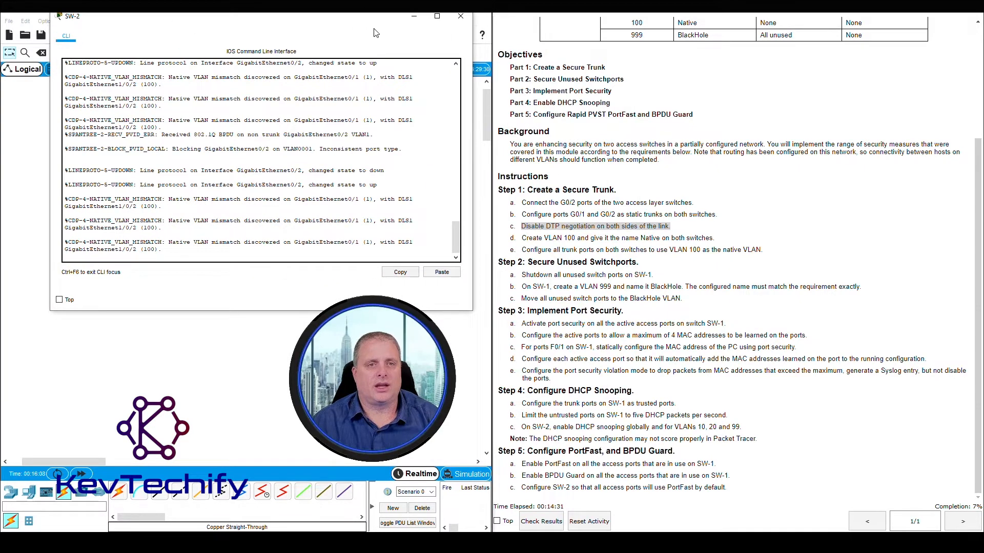
{"action": "left_click_drag", "start_coordinate": [371, 21], "coordinate": [352, 21]}
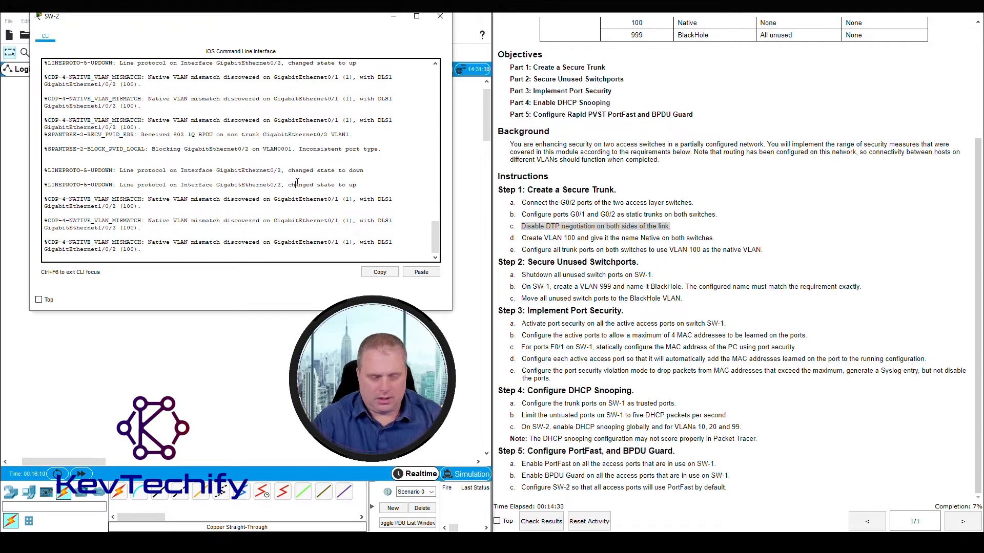
Enter privileged mode and global configuration on SW-2 with en and conf t, and select its port with int g0/2.
{"action": "key", "text": "Return"}
{"action": "key", "text": "Return"}
{"action": "type", "text": "en"}
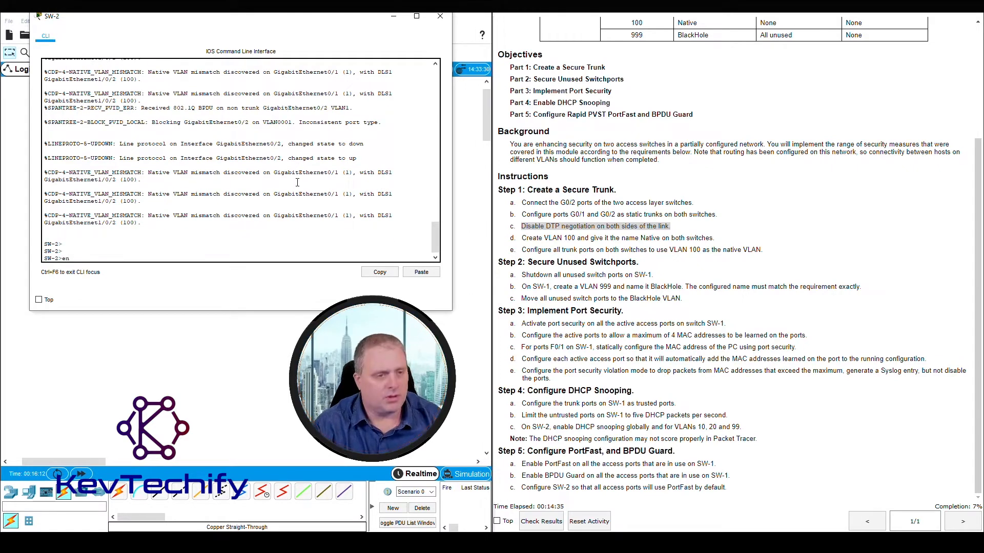
{"action": "key", "text": "Return"}
{"action": "type", "text": "conf t"}
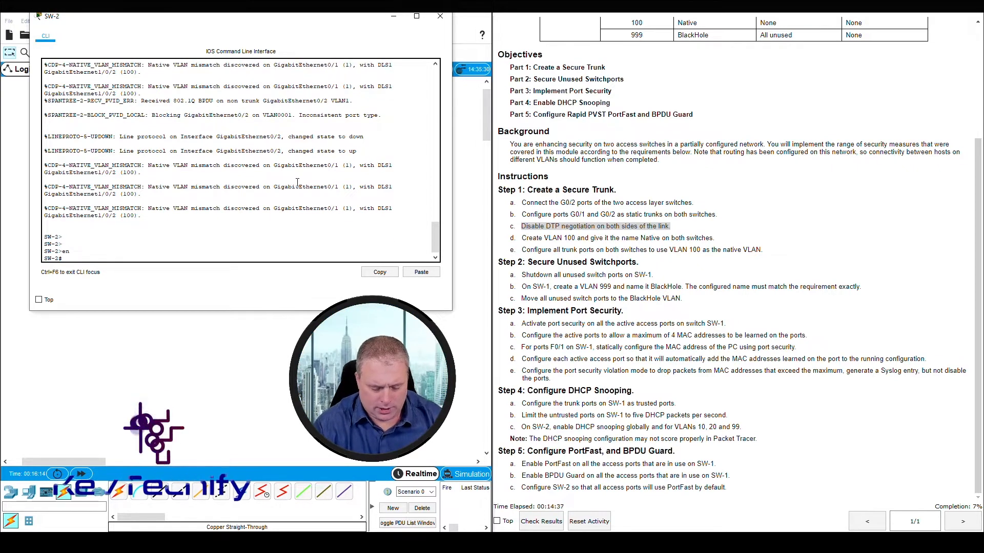
{"action": "key", "text": "Return"}
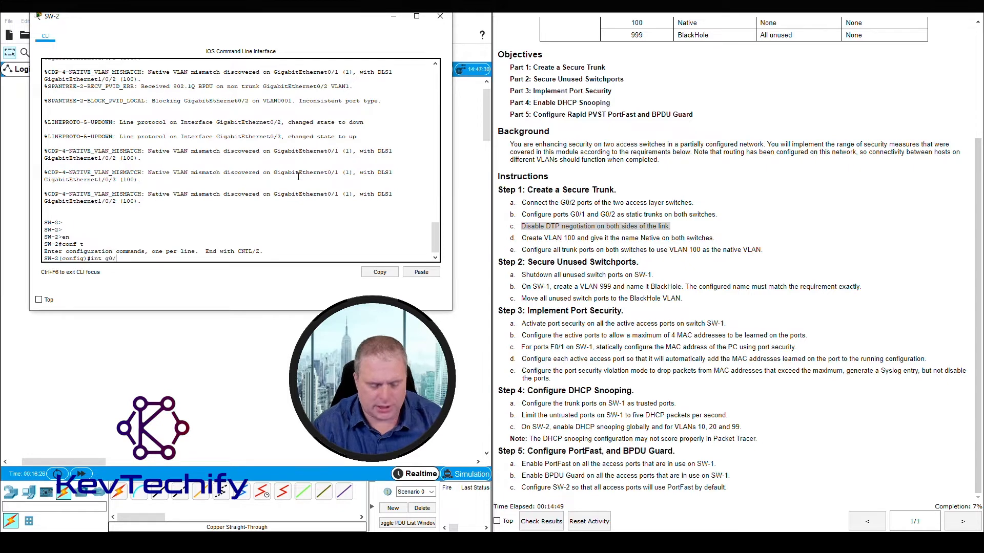
{"action": "key", "text": "Return"}
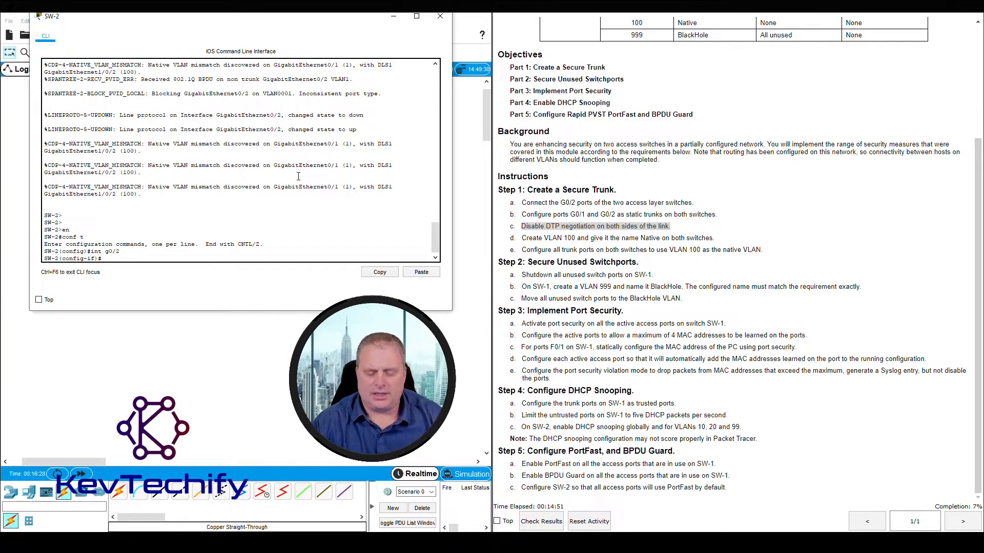
Try to disable DTP negotiation on SW-2's G0/2 port with the command switchport nonegotiate.
{"action": "type", "text": "swit"}
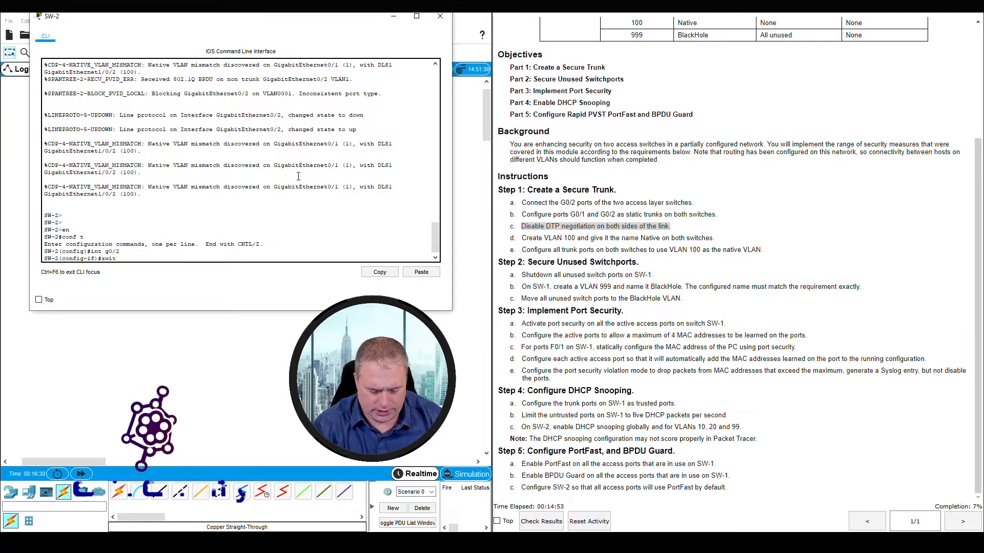
{"action": "type", "text": "chport no"}
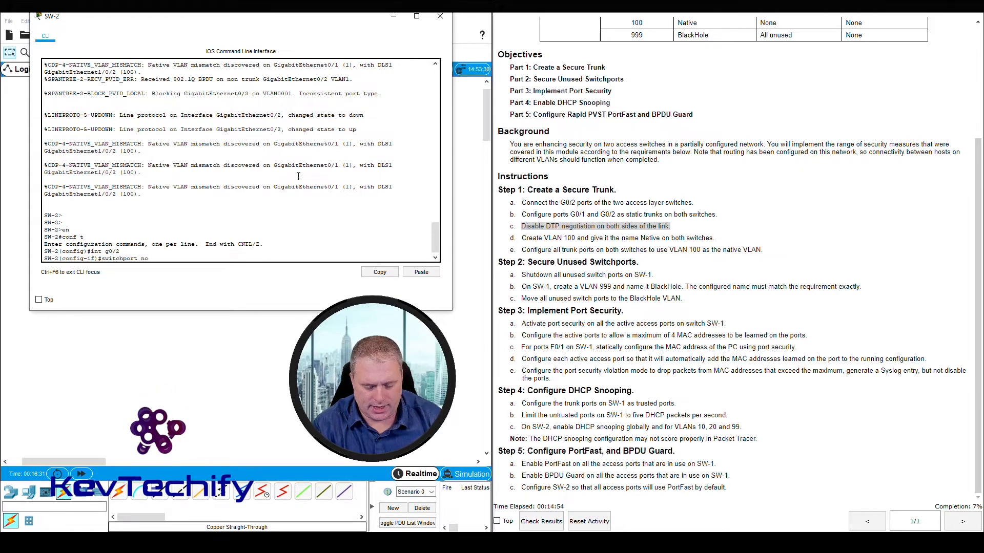
{"action": "type", "text": "n"}
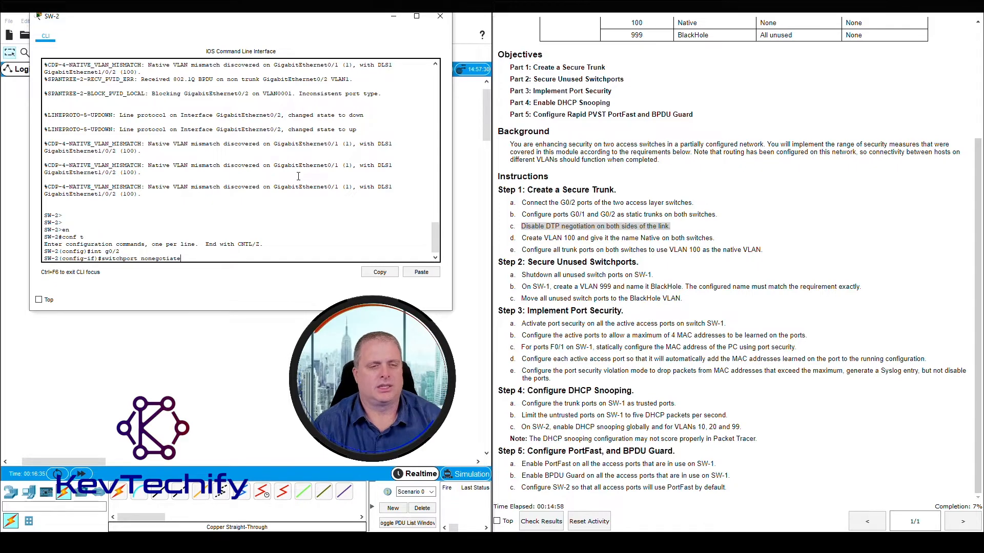
{"action": "type", "text": "egotiate"}
{"action": "key", "text": "Return"}
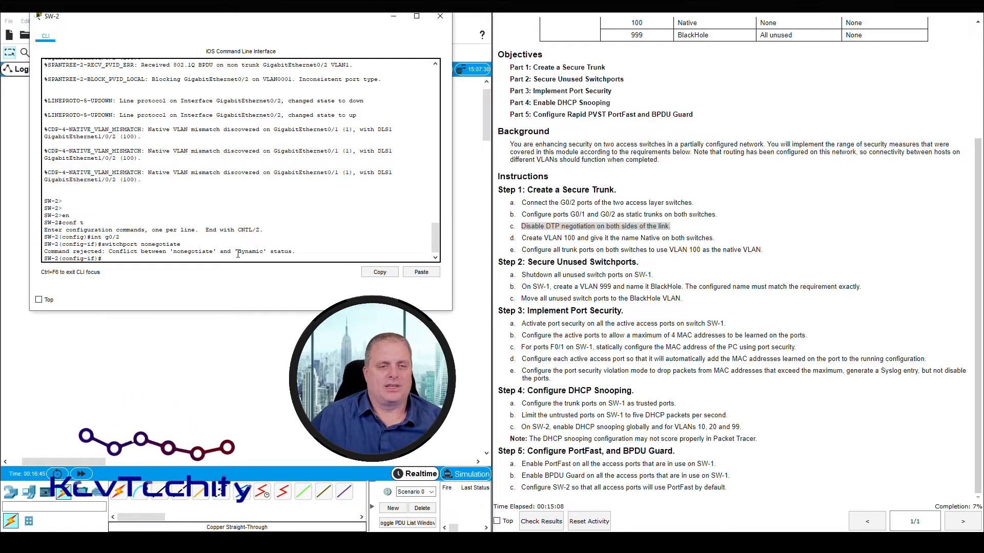
{"action": "left_click_drag", "start_coordinate": [237, 254], "coordinate": [290, 253]}
{"action": "left_click", "coordinate": [642, 213]}
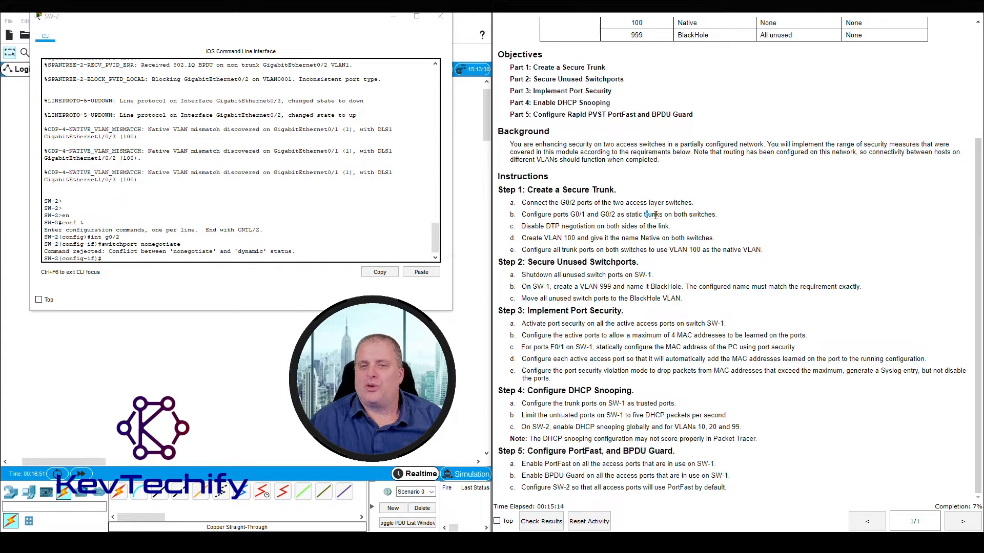
{"action": "left_click_drag", "start_coordinate": [656, 216], "coordinate": [714, 214]}
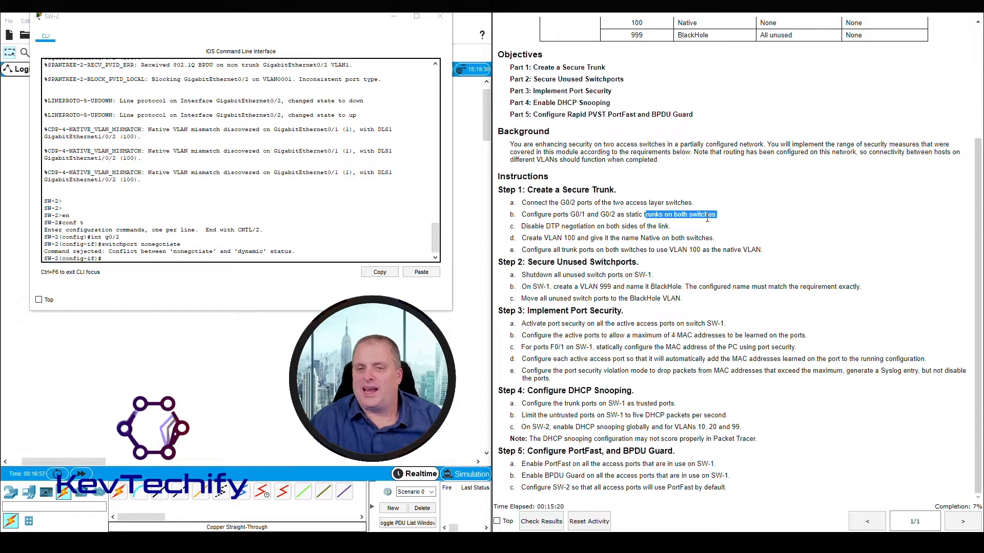
{"action": "left_click", "coordinate": [151, 259]}
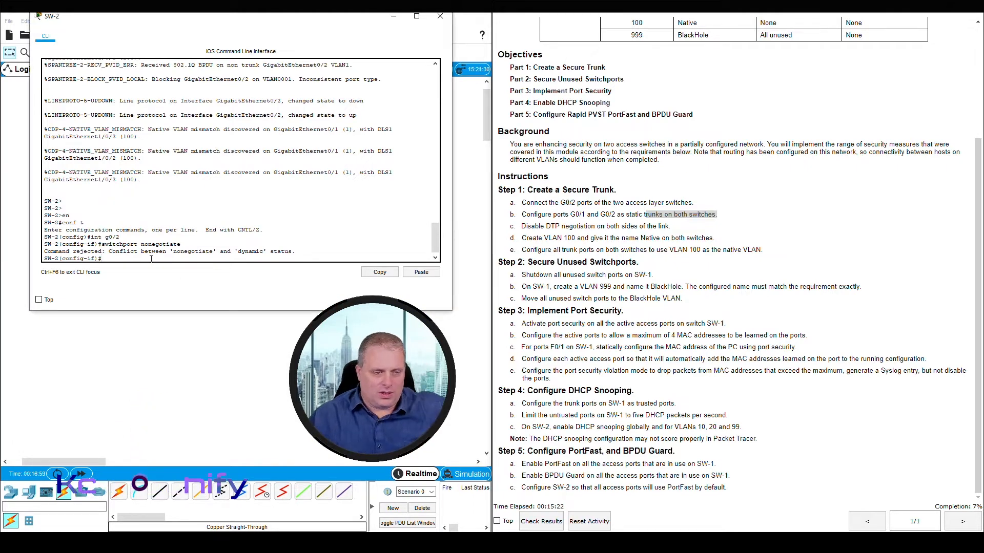
{"action": "type", "text": "itnerface range"}
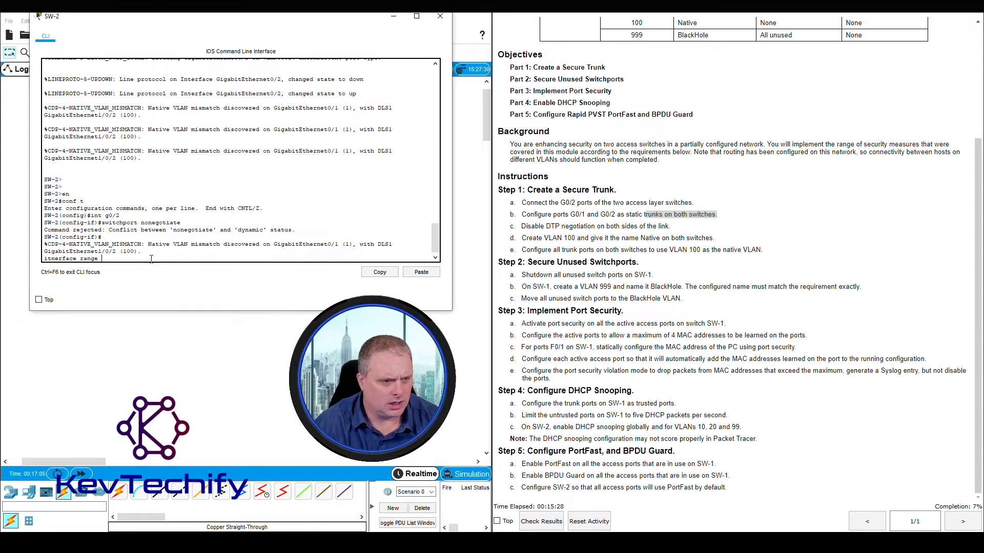
{"action": "key", "text": "Return"}
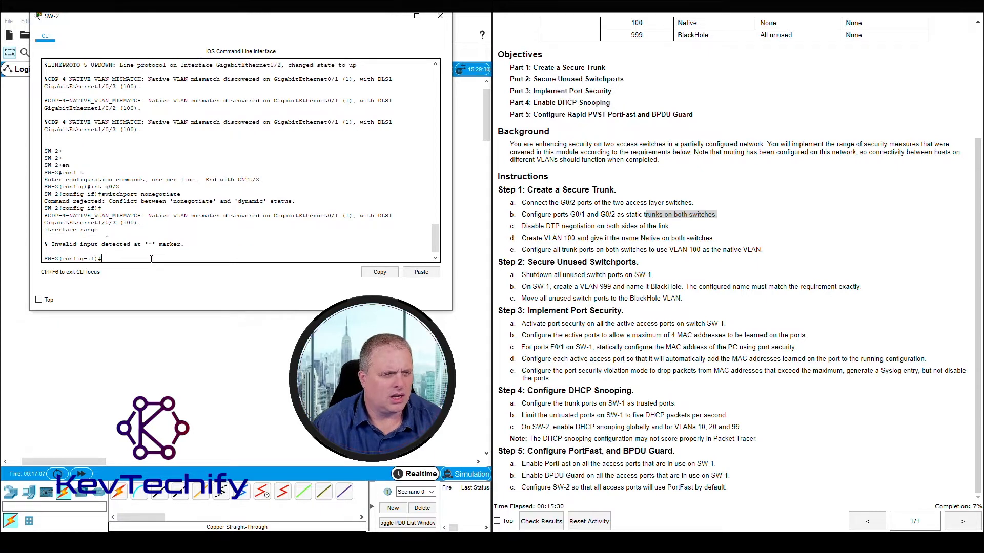
{"action": "key", "text": "Up"}
{"action": "key", "text": "Left"}
{"action": "key", "text": "Left"}
{"action": "key", "text": "Left"}
{"action": "key", "text": "Left"}
{"action": "key", "text": "Left"}
{"action": "key", "text": "Left"}
{"action": "key", "text": "Left"}
{"action": "key", "text": "Left"}
{"action": "key", "text": "Left"}
{"action": "key", "text": "Left"}
{"action": "key", "text": "Left"}
{"action": "key", "text": "Left"}
{"action": "key", "text": "Left"}
{"action": "key", "text": "Left"}
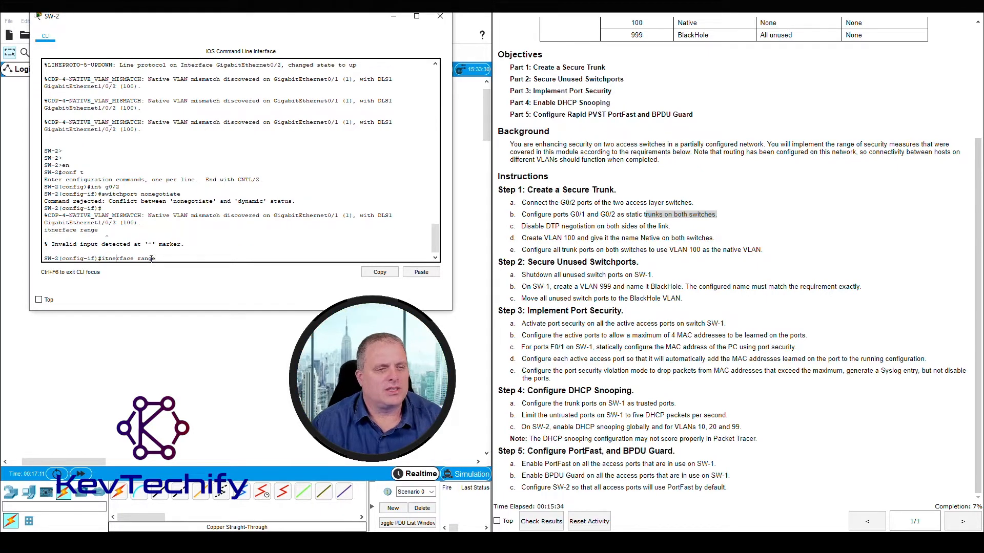
{"action": "key", "text": "Right"}
{"action": "key", "text": "Right"}
{"action": "key", "text": "Right"}
{"action": "key", "text": "Right"}
{"action": "key", "text": "Right"}
{"action": "key", "text": "Right"}
{"action": "key", "text": "Right"}
{"action": "key", "text": "BackSpace"}
{"action": "key", "text": "BackSpace"}
{"action": "key", "text": "BackSpace"}
{"action": "key", "text": "BackSpace"}
{"action": "key", "text": "BackSpace"}
{"action": "key", "text": "BackSpace"}
{"action": "key", "text": "BackSpace"}
{"action": "key", "text": "BackSpace"}
{"action": "key", "text": "BackSpace"}
{"action": "key", "text": "BackSpace"}
{"action": "key", "text": "BackSpace"}
{"action": "key", "text": "BackSpace"}
{"action": "key", "text": "BackSpace"}
{"action": "key", "text": "BackSpace"}
{"action": "key", "text": "BackSpace"}
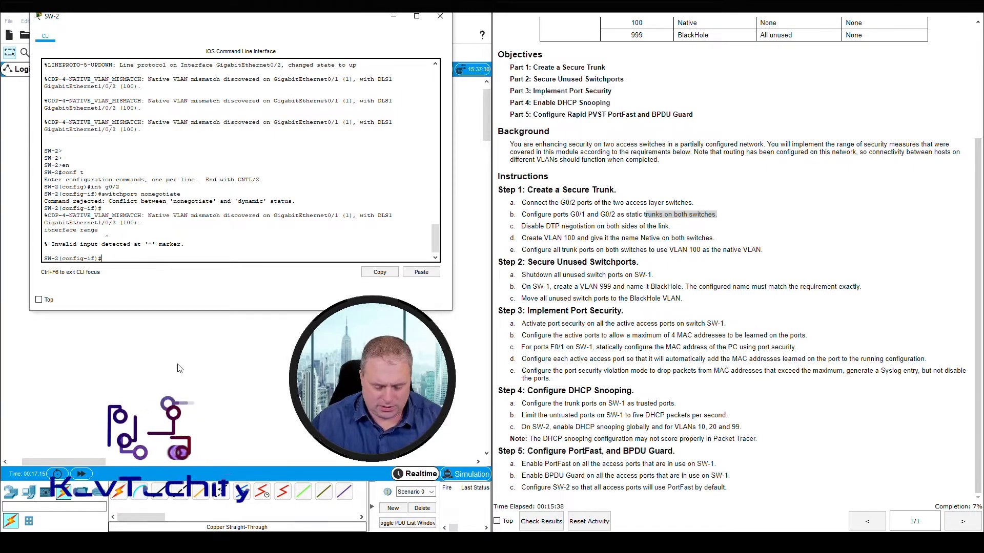
Select ports G0/1 and G0/2 with interface range g0/1 - 2 and make them static trunks with switchport mode trunk.
{"action": "type", "text": "interface range g0/1 - 2"}
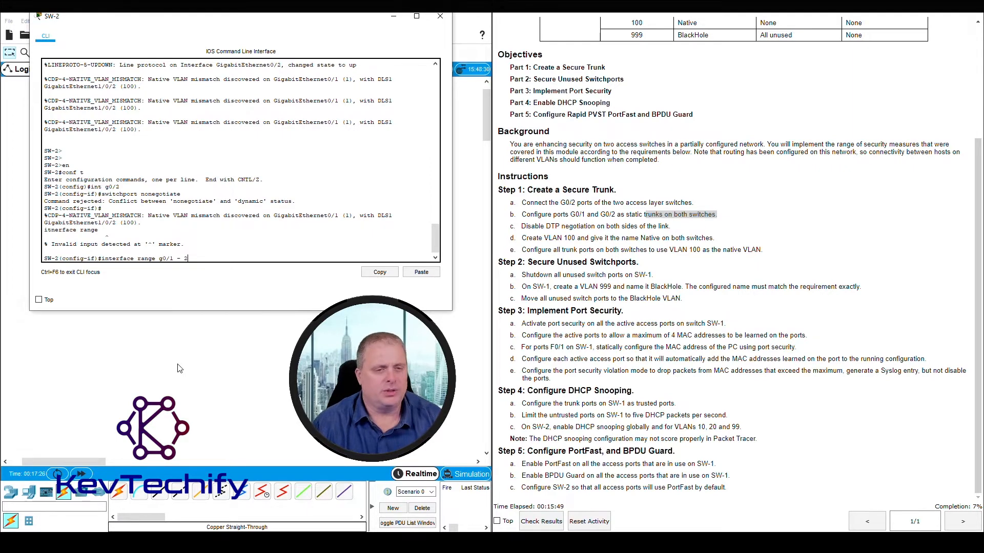
{"action": "key", "text": "Return"}
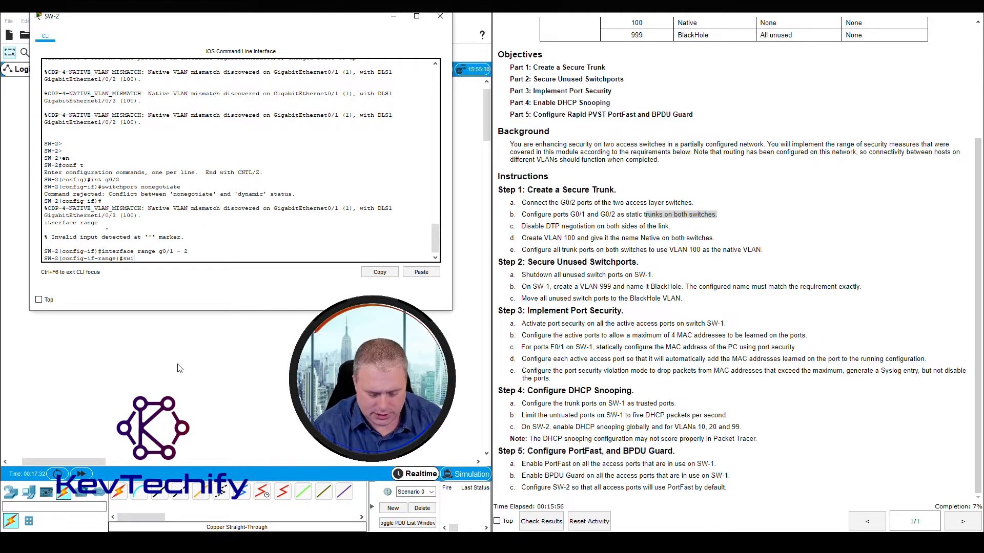
{"action": "type", "text": "tchport mo"}
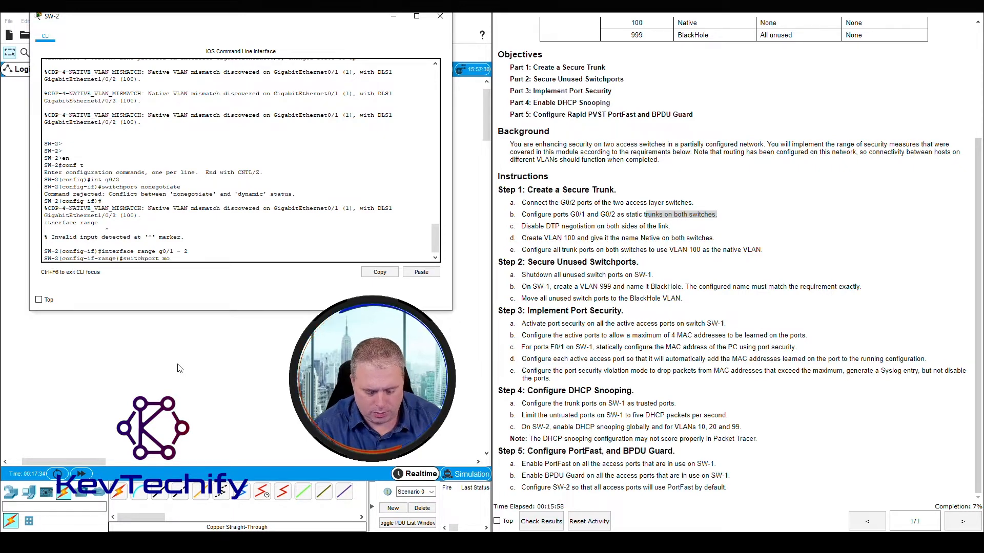
{"action": "type", "text": "de trunk"}
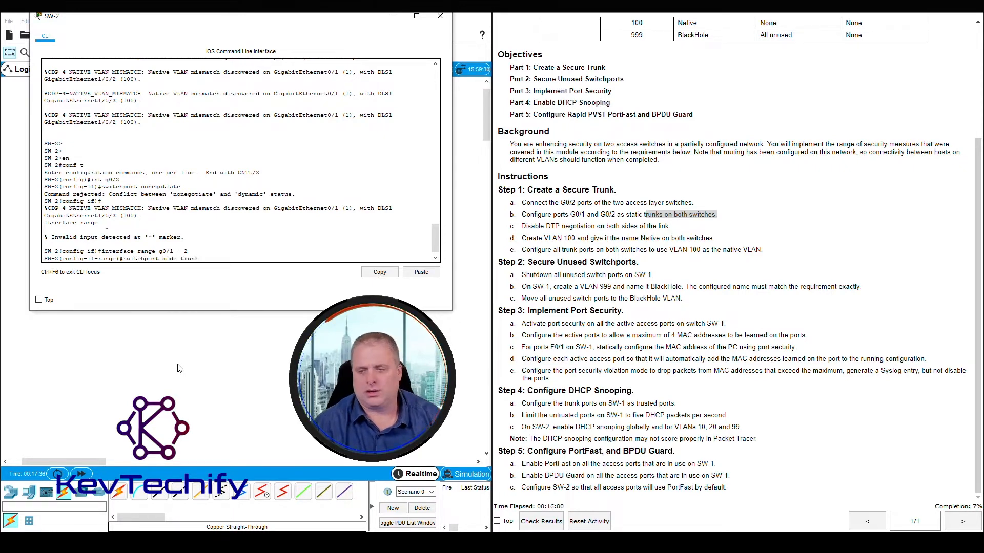
{"action": "key", "text": "Return"}
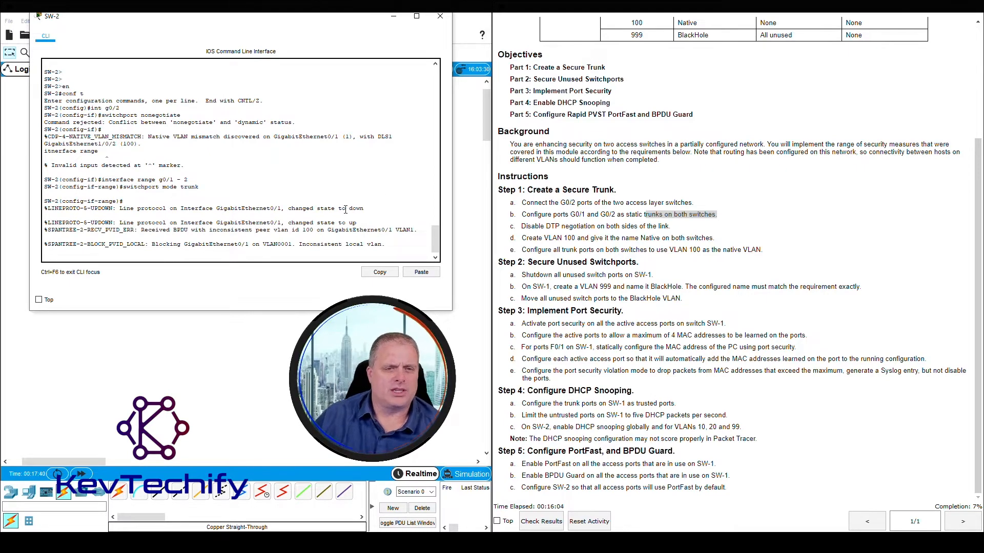
{"action": "left_click_drag", "start_coordinate": [335, 224], "coordinate": [364, 224]}
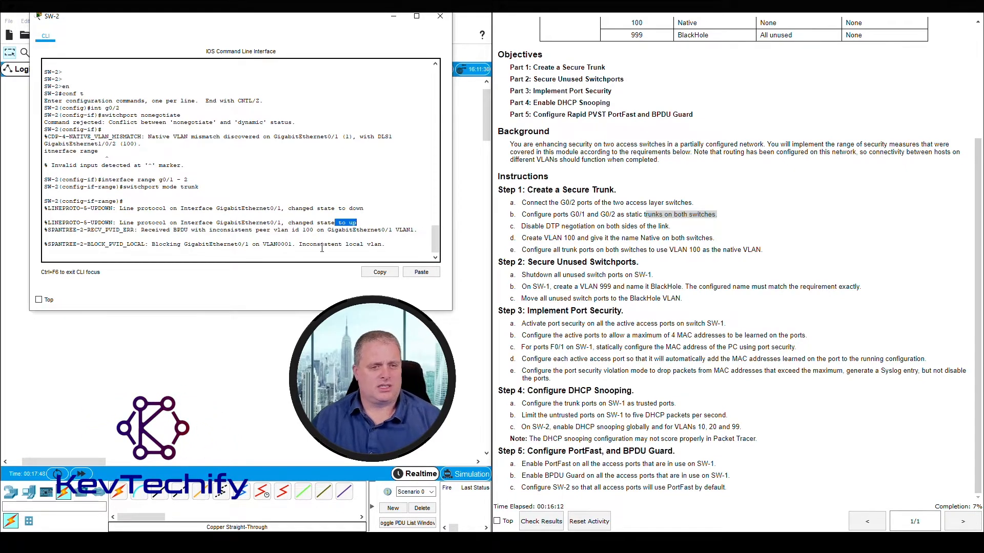
{"action": "left_click", "coordinate": [374, 256]}
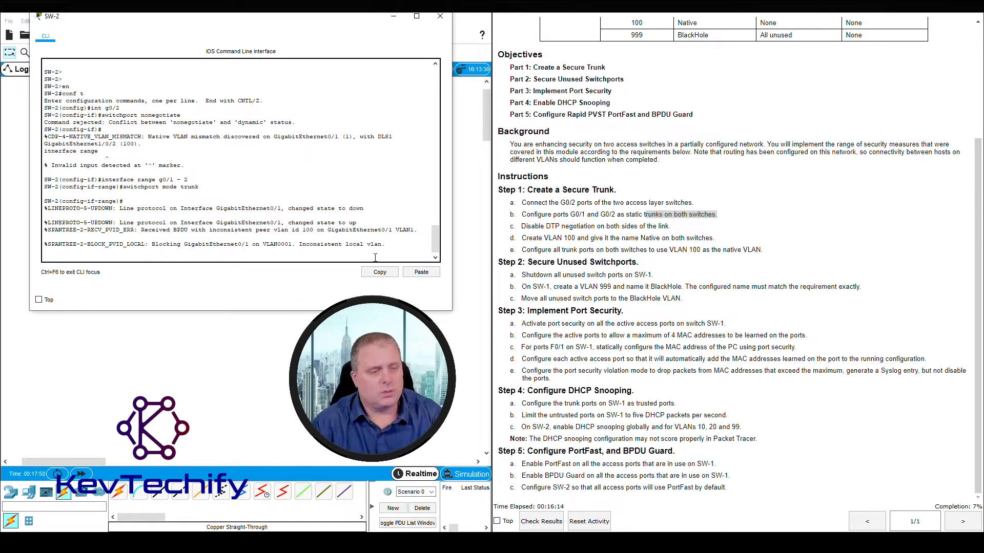
{"action": "key", "text": "Return"}
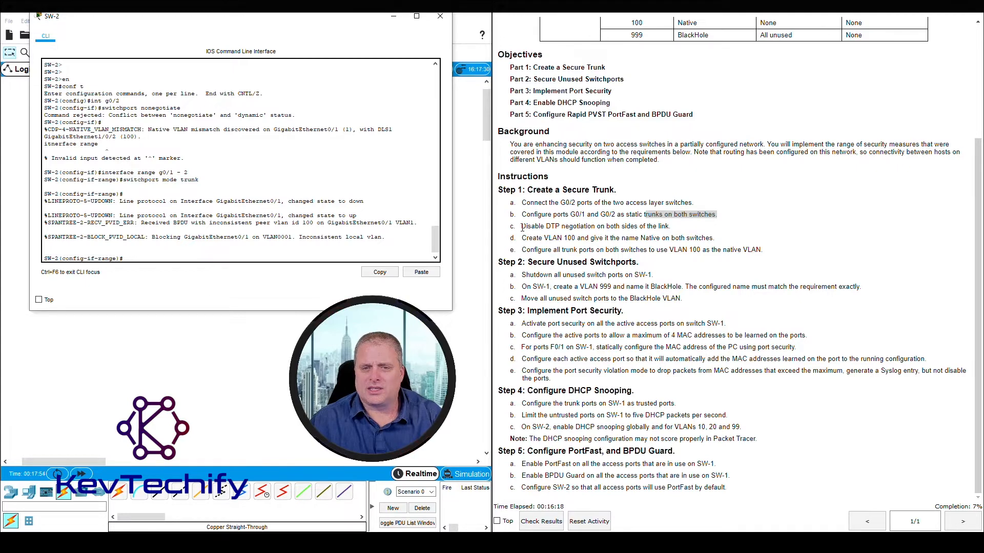
Enter SW-2's G0/2 port configuration with interface g0/2 for disabling DTP negotiation.
{"action": "left_click_drag", "start_coordinate": [522, 226], "coordinate": [675, 226]}
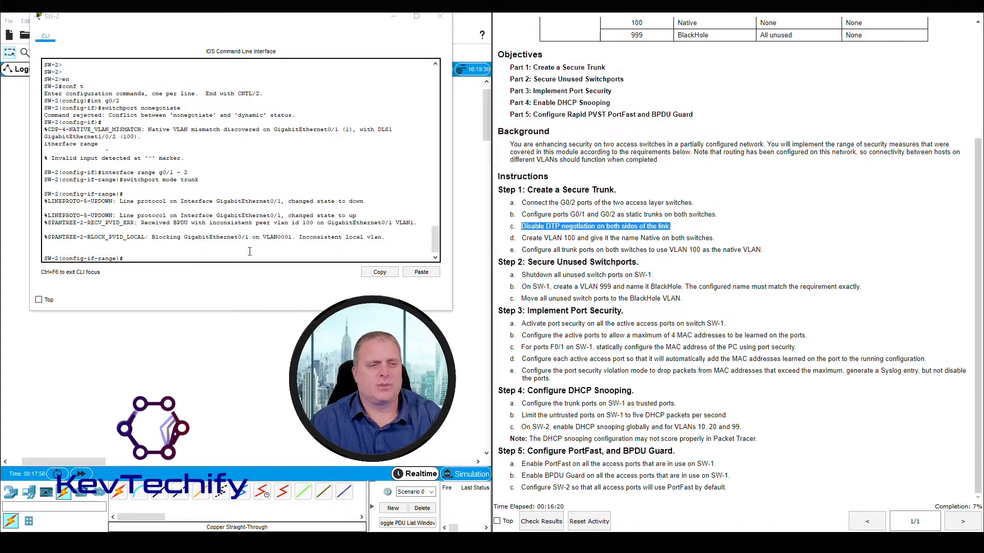
{"action": "left_click", "coordinate": [159, 259]}
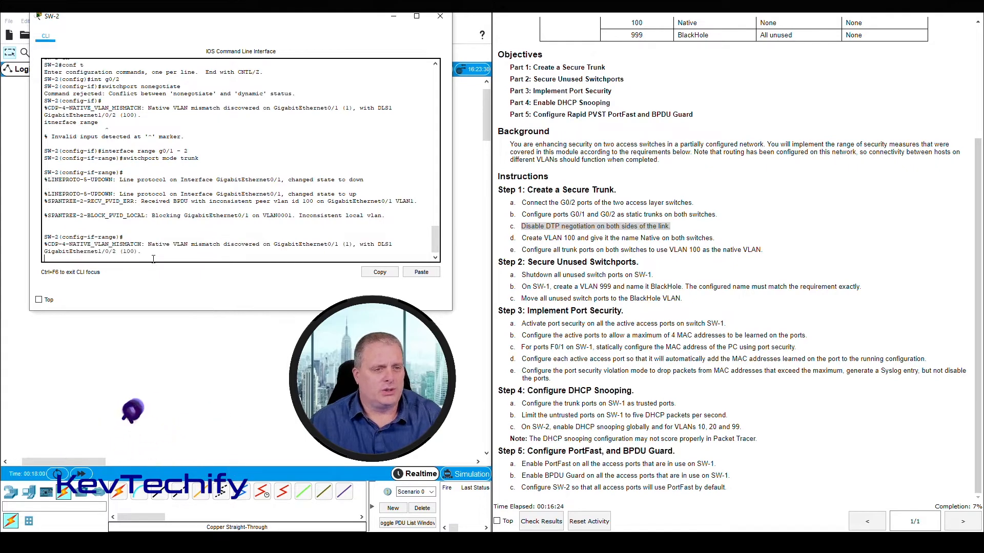
{"action": "key", "text": "Return"}
{"action": "key", "text": "Return"}
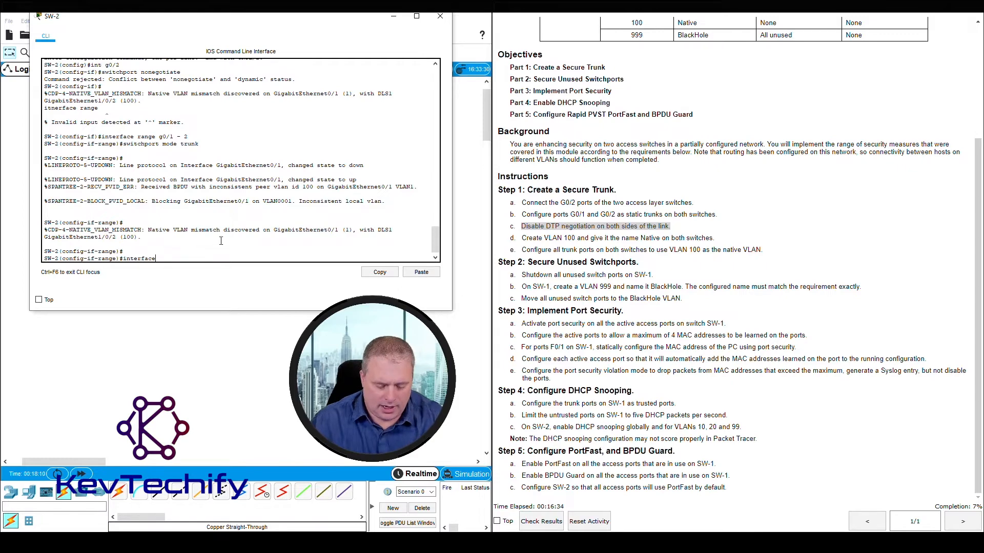
{"action": "type", "text": "g0/2"}
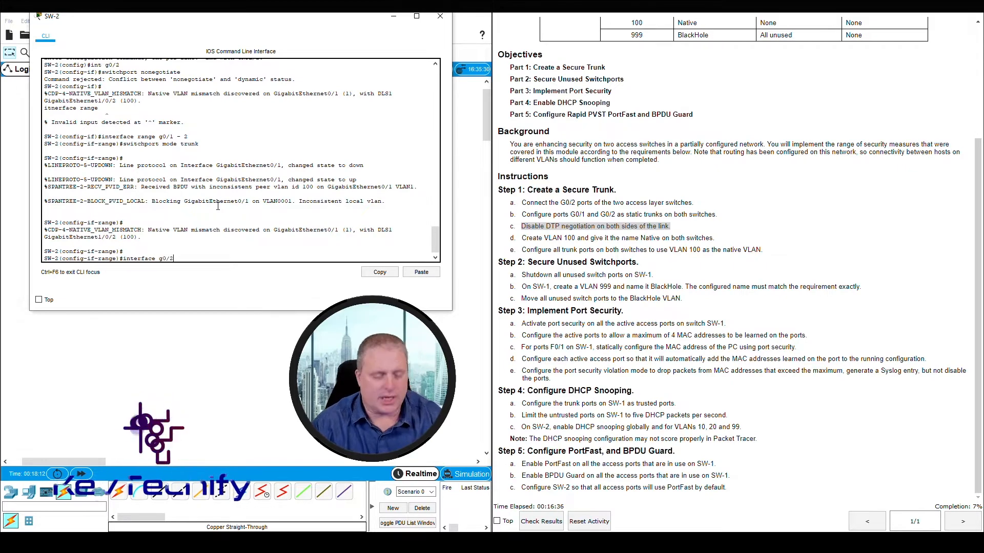
{"action": "key", "text": "Return"}
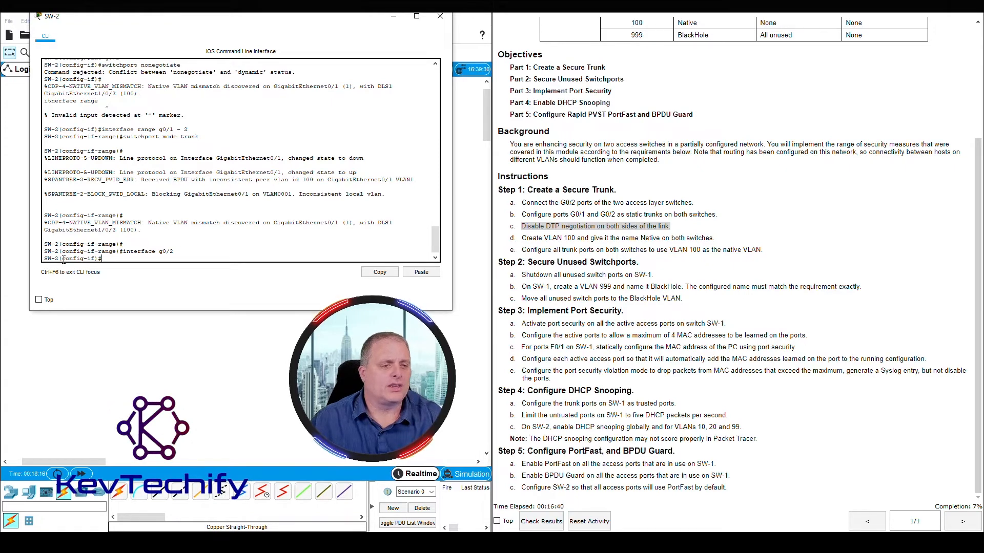
{"action": "double_click", "coordinate": [79, 258]}
{"action": "left_click", "coordinate": [112, 259]}
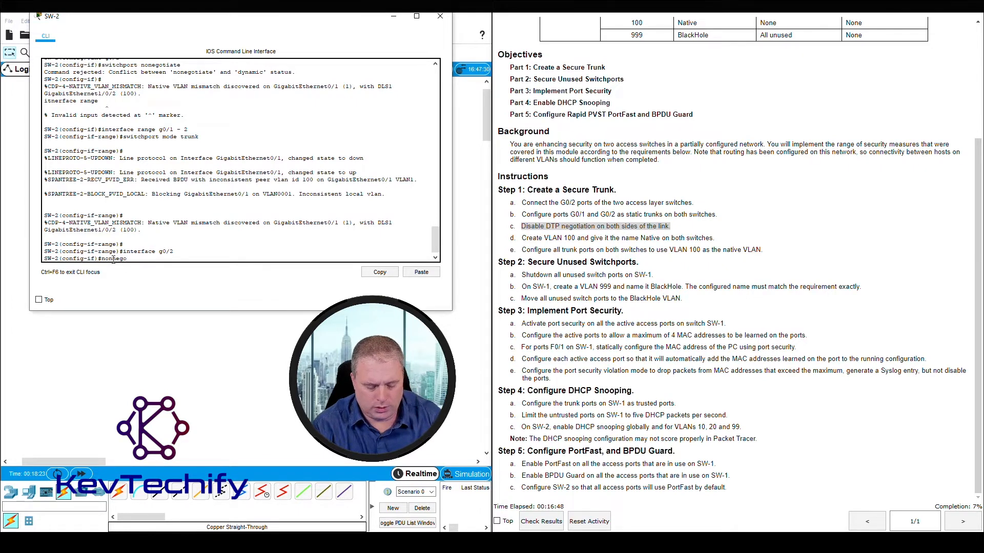
{"action": "type", "text": "e"}
{"action": "key", "text": "Return"}
{"action": "key", "text": "Up"}
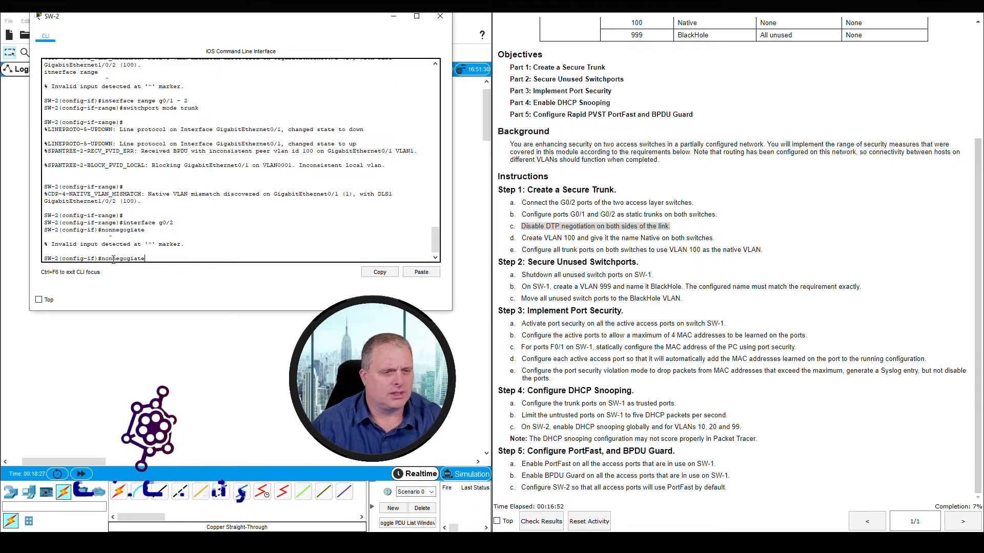
{"action": "key", "text": "BackSpace"}
{"action": "key", "text": "BackSpace"}
{"action": "key", "text": "BackSpace"}
{"action": "key", "text": "BackSpace"}
{"action": "key", "text": "BackSpace"}
{"action": "key", "text": "BackSpace"}
{"action": "key", "text": "BackSpace"}
{"action": "key", "text": "BackSpace"}
{"action": "key", "text": "BackSpace"}
{"action": "key", "text": "BackSpace"}
{"action": "key", "text": "BackSpace"}
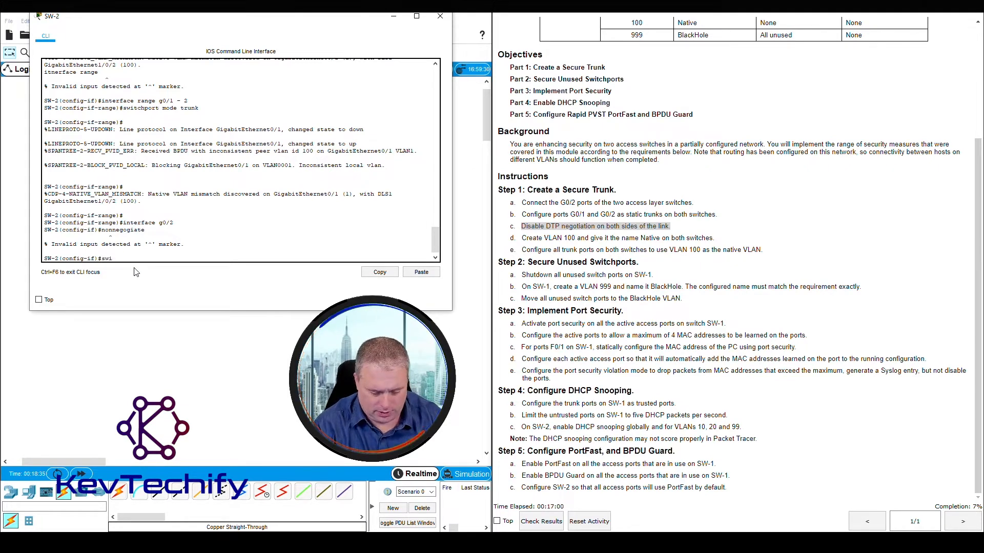
Disable DTP negotiation on SW-2's G0/2 port with the command switchport nonegotiate.
{"action": "type", "text": "tchport noneg"}
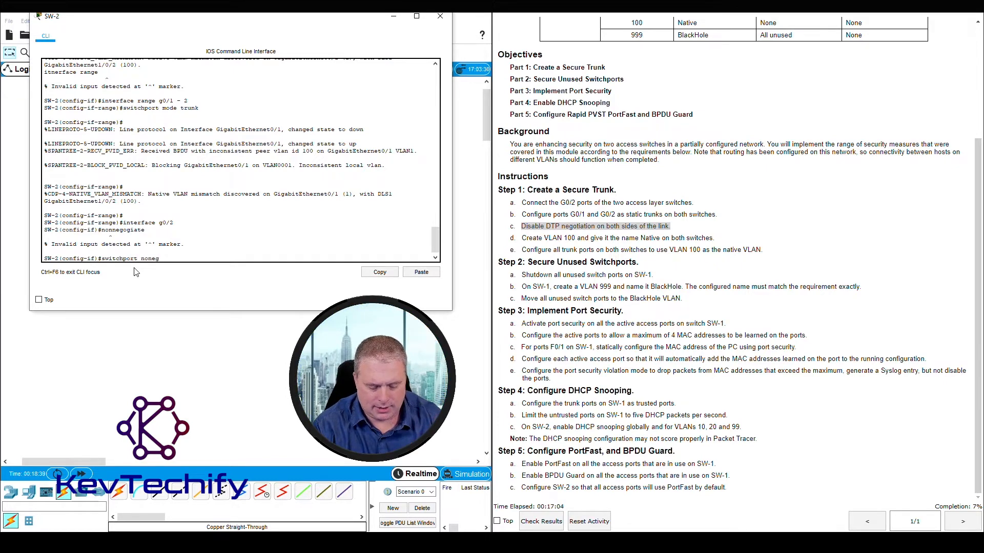
{"action": "type", "text": "otiate"}
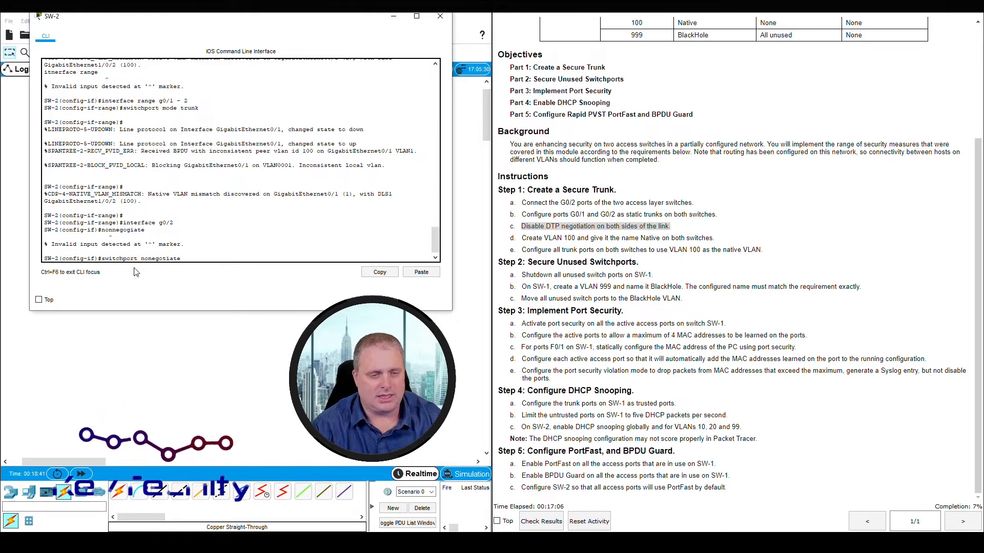
{"action": "key", "text": "Return"}
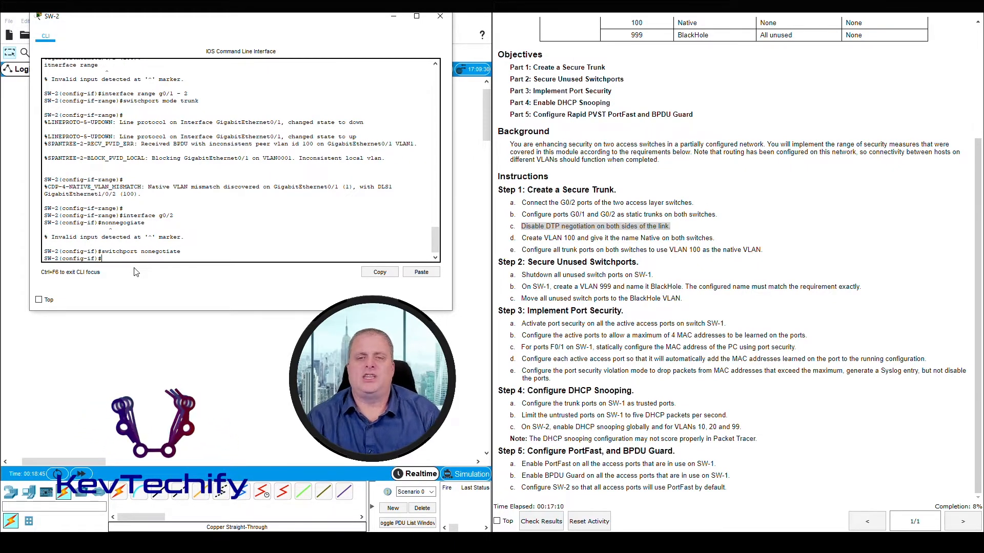
Check the instruction for VLAN 100 and return SW-2 to global configuration mode with exit.
{"action": "left_click", "coordinate": [597, 239]}
{"action": "left_click_drag", "start_coordinate": [521, 238], "coordinate": [722, 241]}
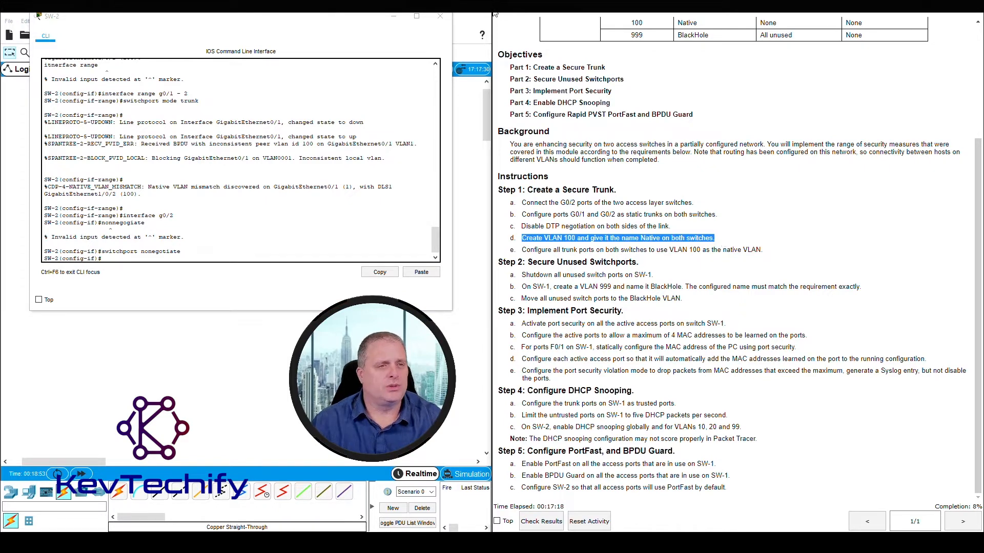
{"action": "left_click", "coordinate": [199, 163]}
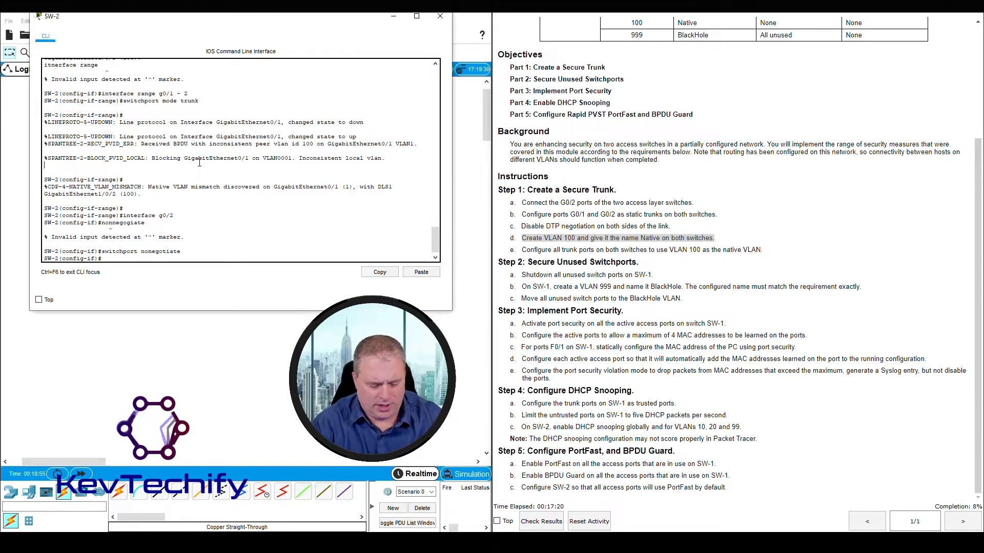
{"action": "type", "text": "exit"}
{"action": "key", "text": "Return"}
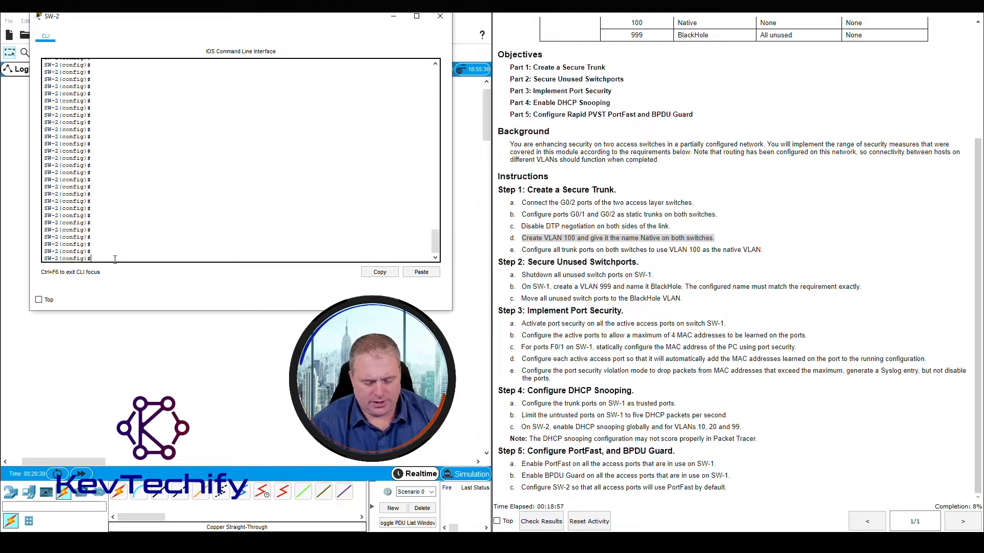
Create the VLAN 100 virtual interface on SW-2 with interface vlan 100, and exit back to global configuration mode.
{"action": "type", "text": "intera"}
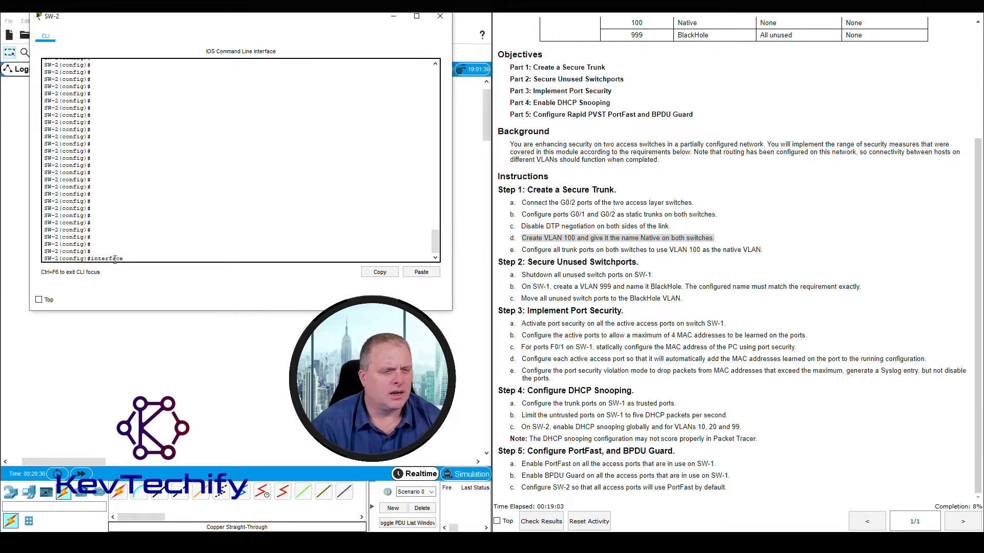
{"action": "type", "text": "ace vlan 100"}
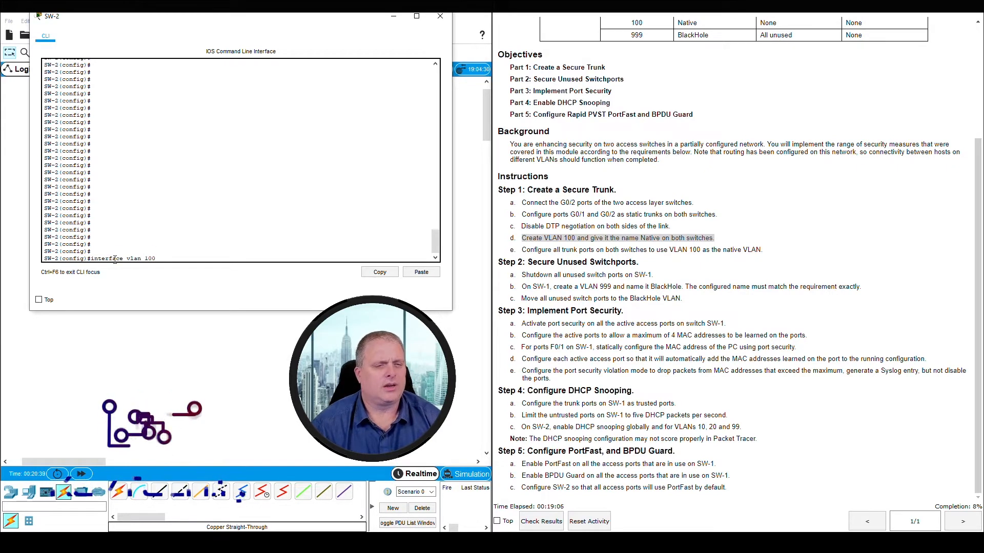
{"action": "key", "text": "Return"}
{"action": "type", "text": "exi"}
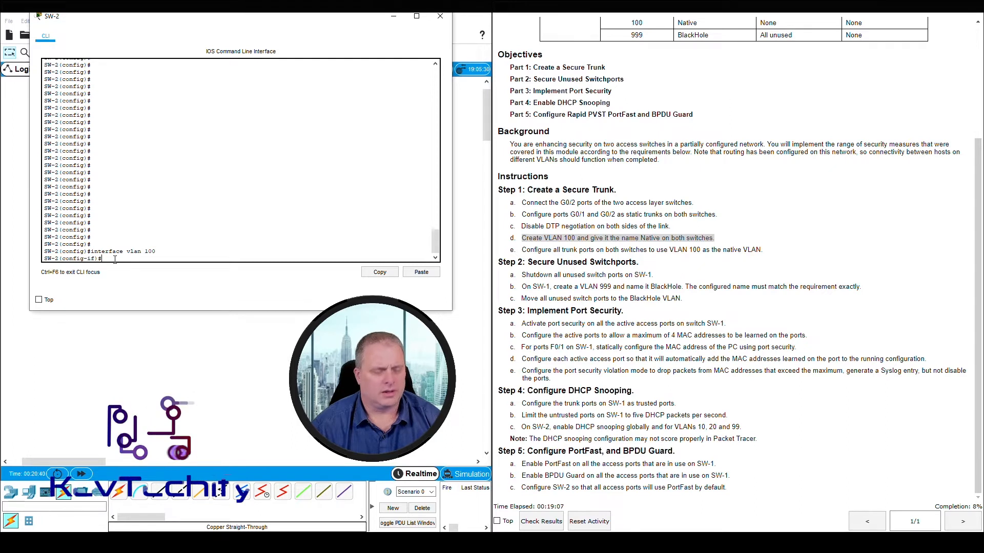
{"action": "type", "text": "t"}
{"action": "key", "text": "Return"}
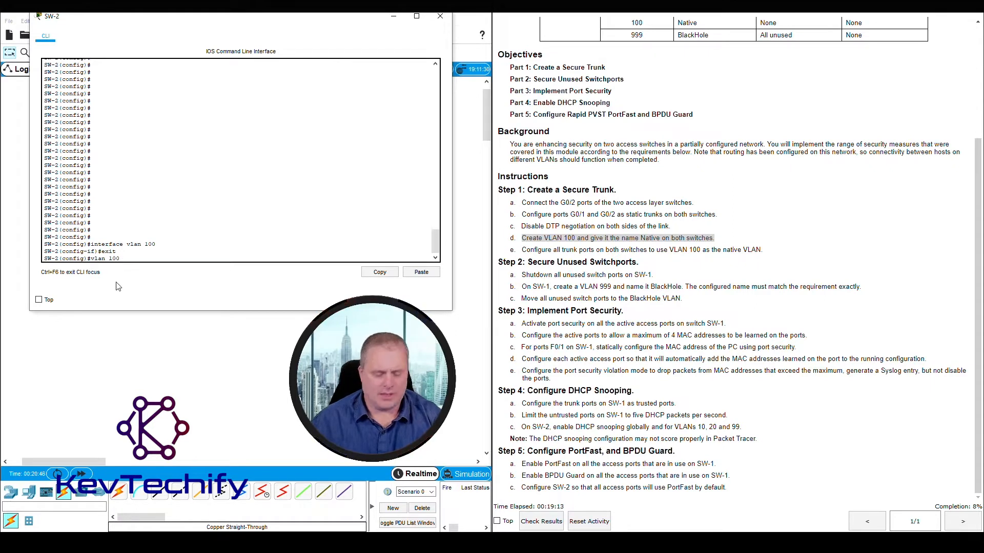
Create VLAN 100 on SW-2 with vlan 100 and get a clean VLAN configuration prompt.
{"action": "type", "text": "vlan 100"}
{"action": "key", "text": "Return"}
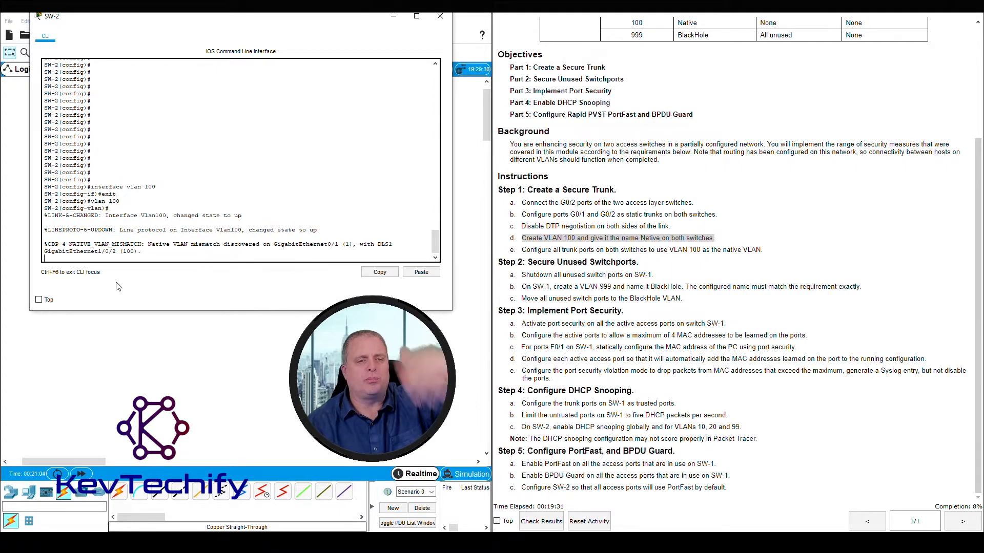
{"action": "key", "text": "Return"}
{"action": "key", "text": "Return"}
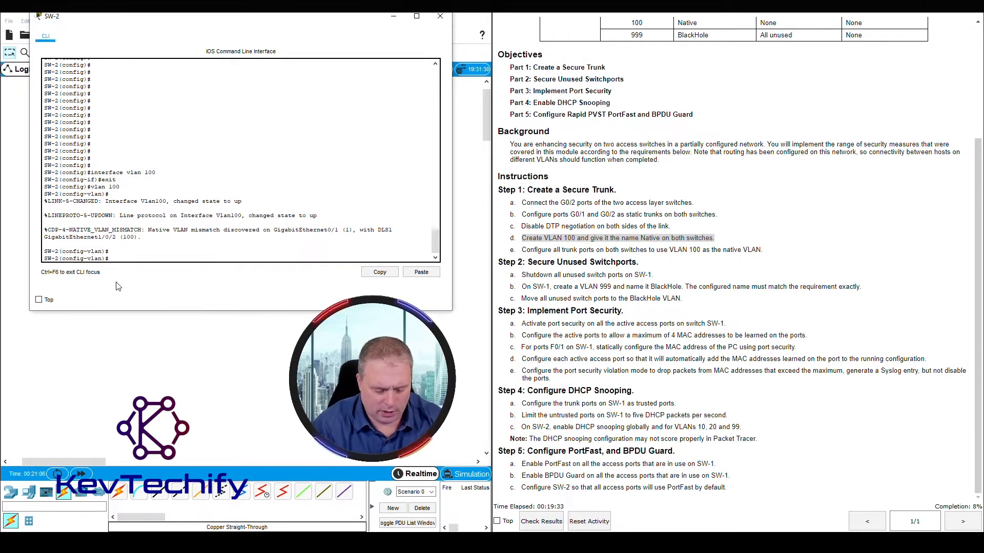
Name VLAN 100 on SW-2 with the command name Native.
{"action": "type", "text": "name "}
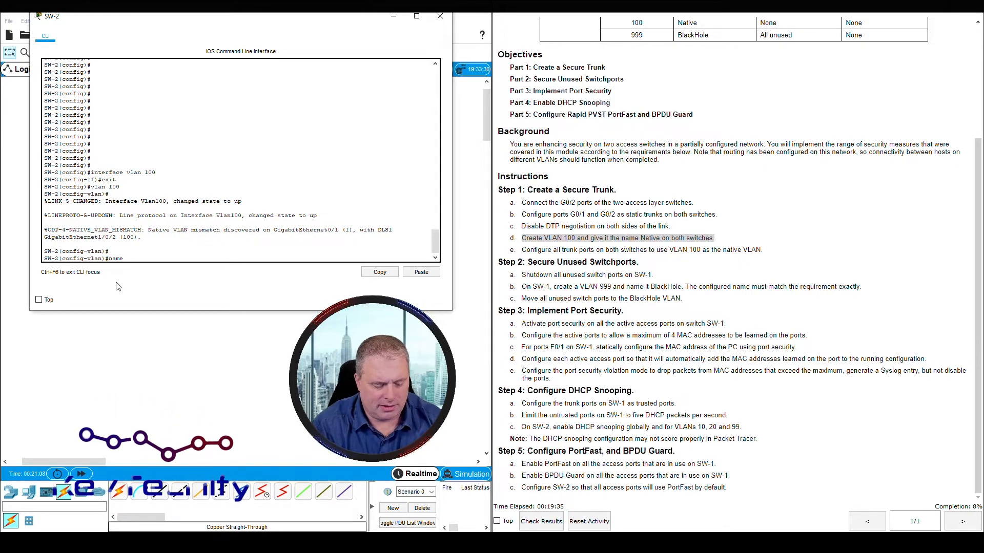
{"action": "type", "text": "N"}
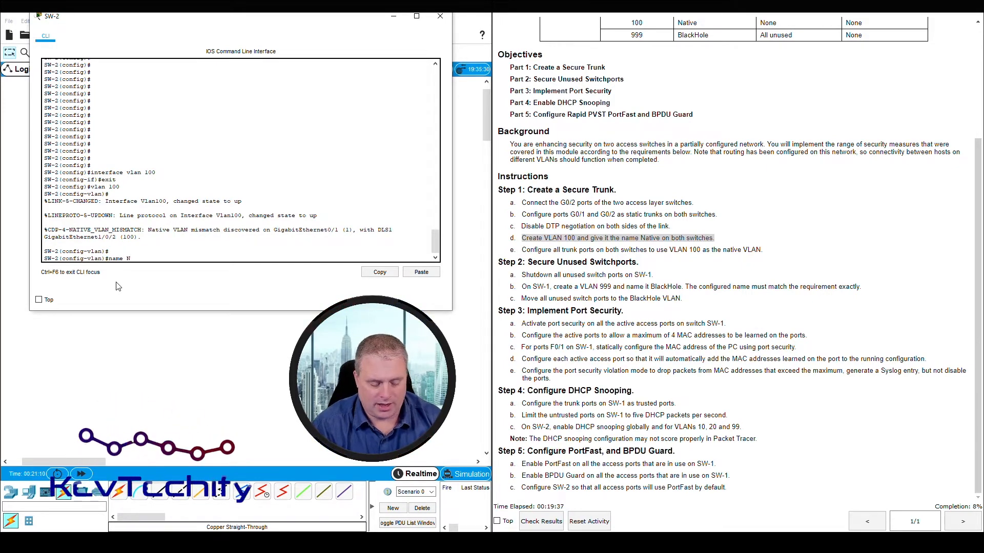
{"action": "type", "text": "ative"}
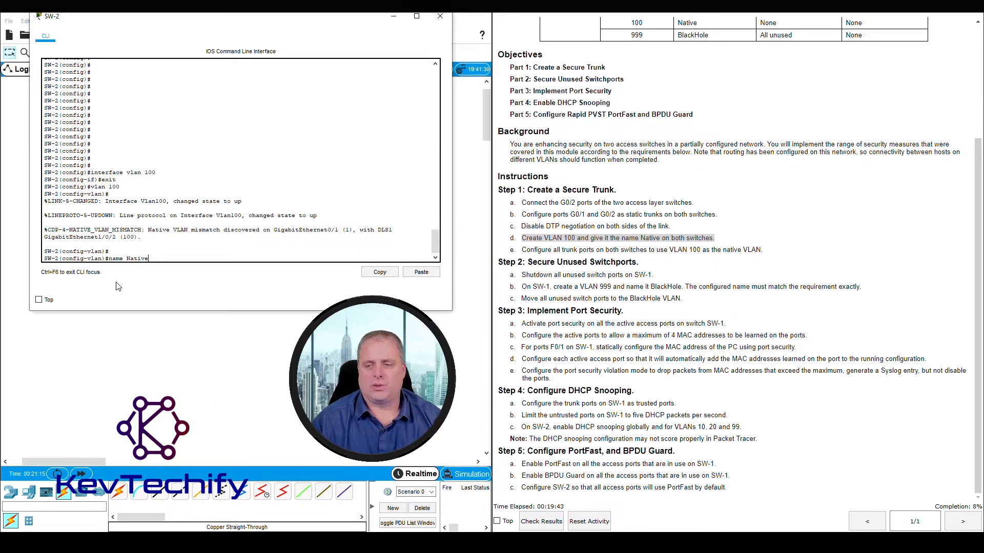
{"action": "key", "text": "Return"}
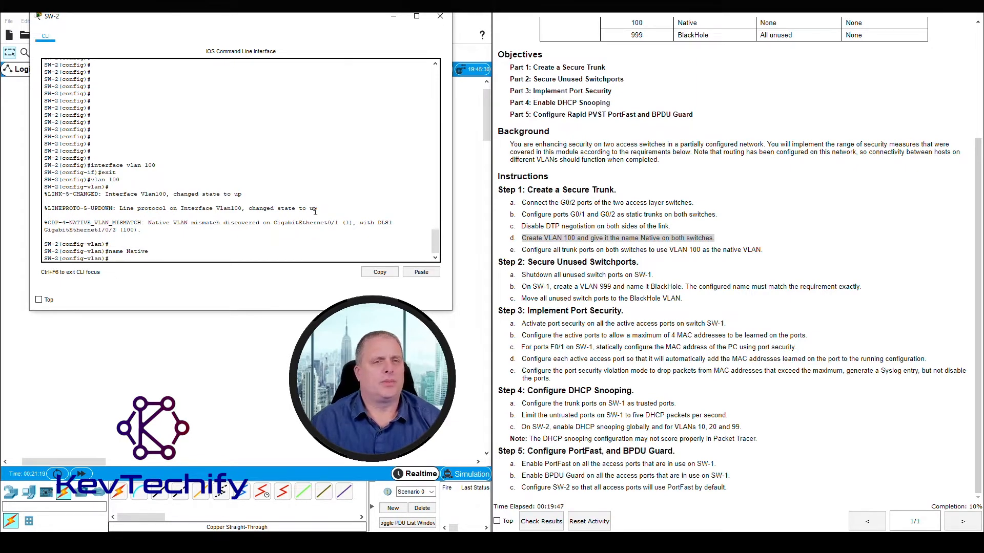
Minimize SW-2's window, open SW-1's command line, and return it to global configuration mode with exit.
{"action": "left_click", "coordinate": [395, 17]}
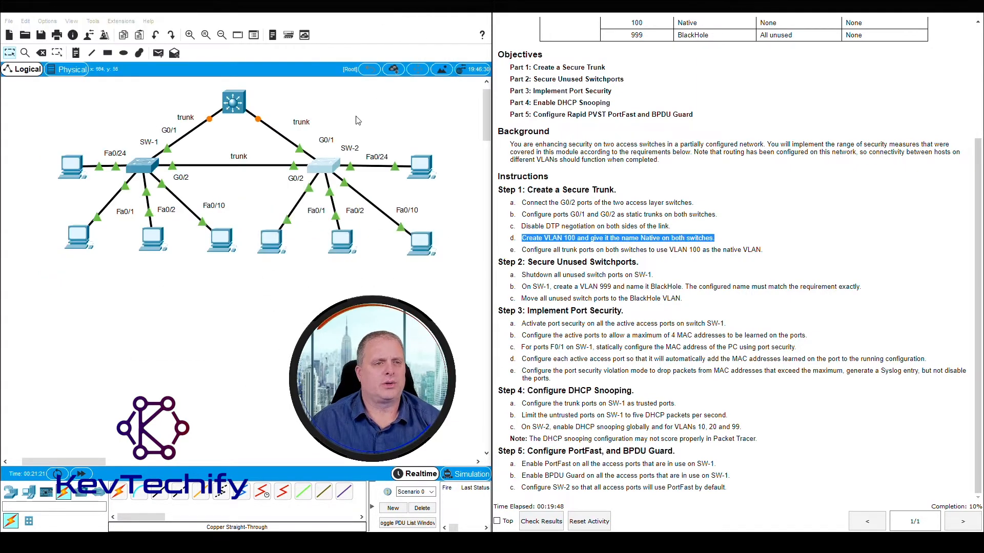
{"action": "left_click", "coordinate": [142, 166]}
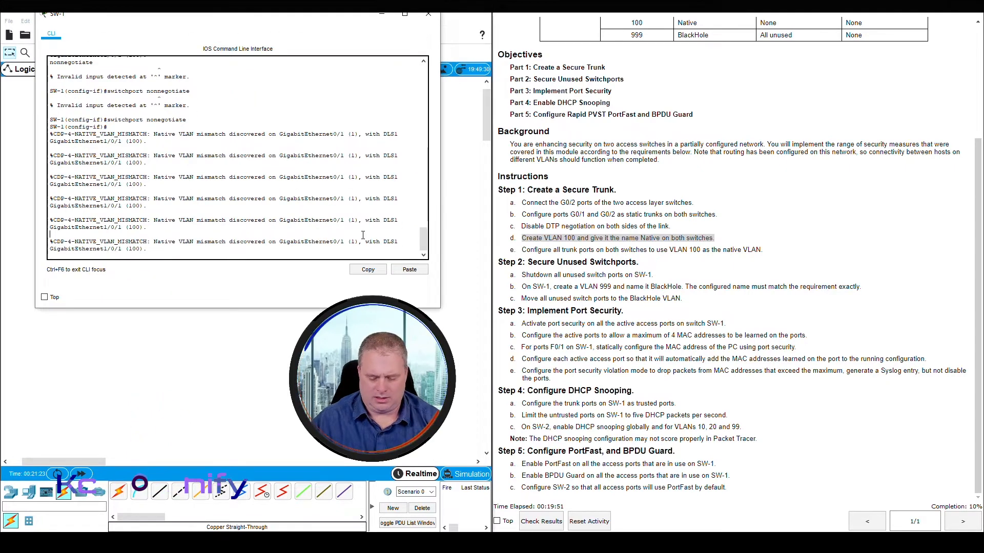
{"action": "key", "text": "Return"}
{"action": "key", "text": "Return"}
{"action": "key", "text": "Return"}
{"action": "key", "text": "Return"}
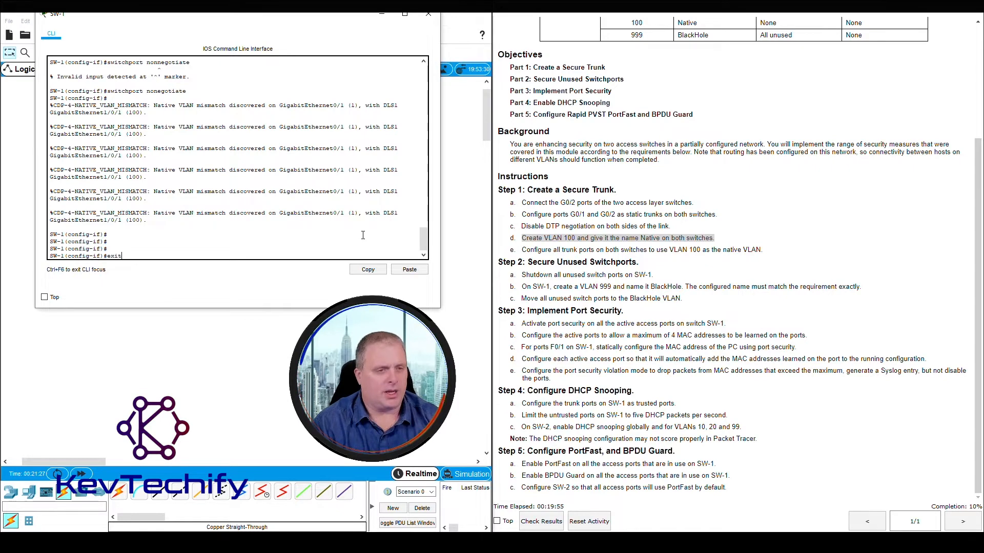
{"action": "type", "text": "exit"}
{"action": "key", "text": "Return"}
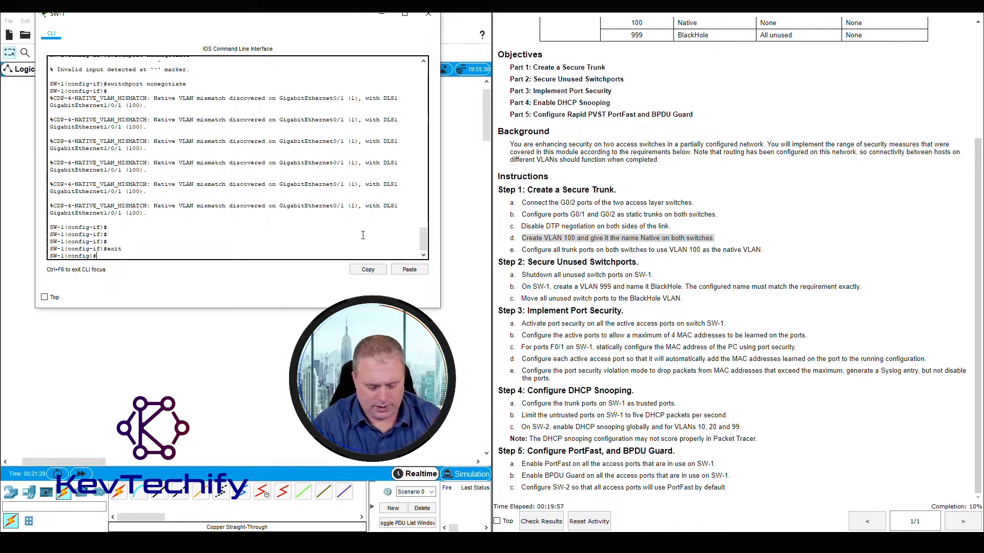
Create the VLAN 100 virtual interface on SW-1 with int vlan 100, and exit back to global configuration mode.
{"action": "type", "text": "int vlan 100"}
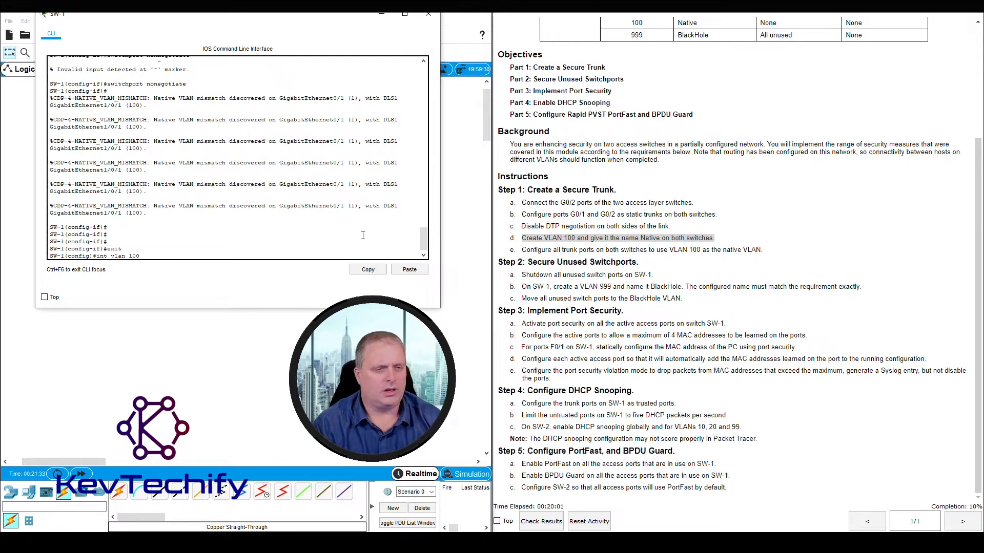
{"action": "key", "text": "Return"}
{"action": "type", "text": "exi"}
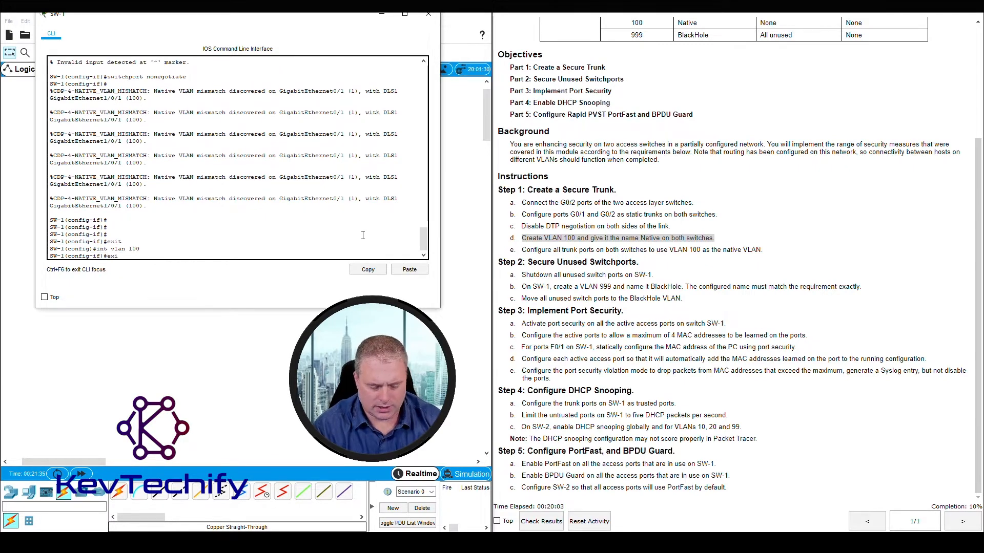
{"action": "type", "text": "t"}
{"action": "key", "text": "Return"}
Create VLAN 100 on SW-1 with vlan 100 and name it with the command name Native.
{"action": "type", "text": "vlan 100"}
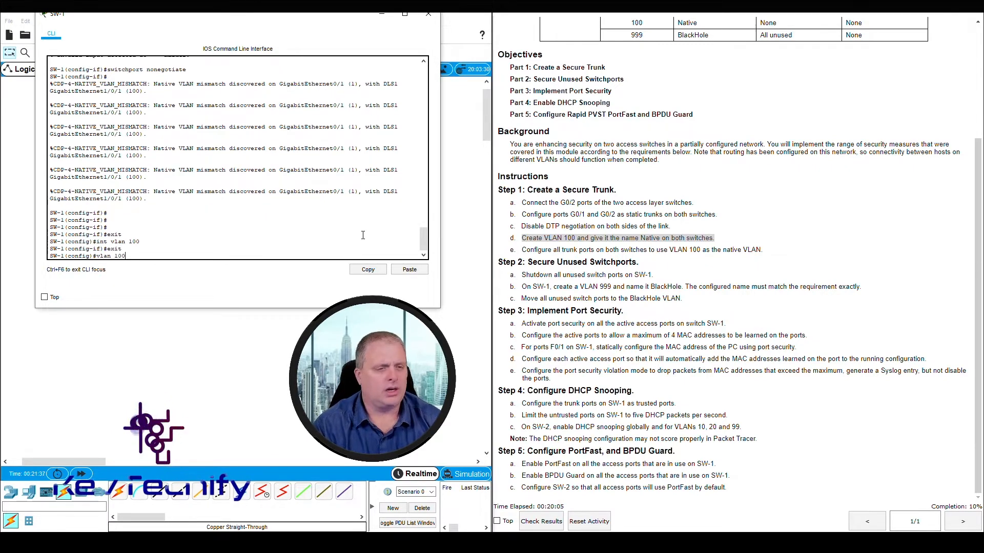
{"action": "key", "text": "Return"}
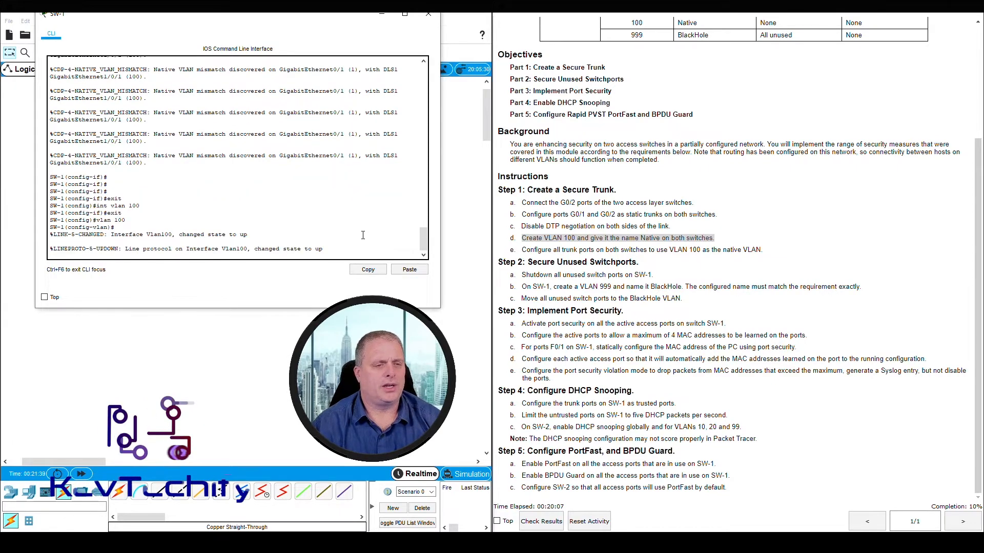
{"action": "key", "text": "Return"}
{"action": "type", "text": "name"}
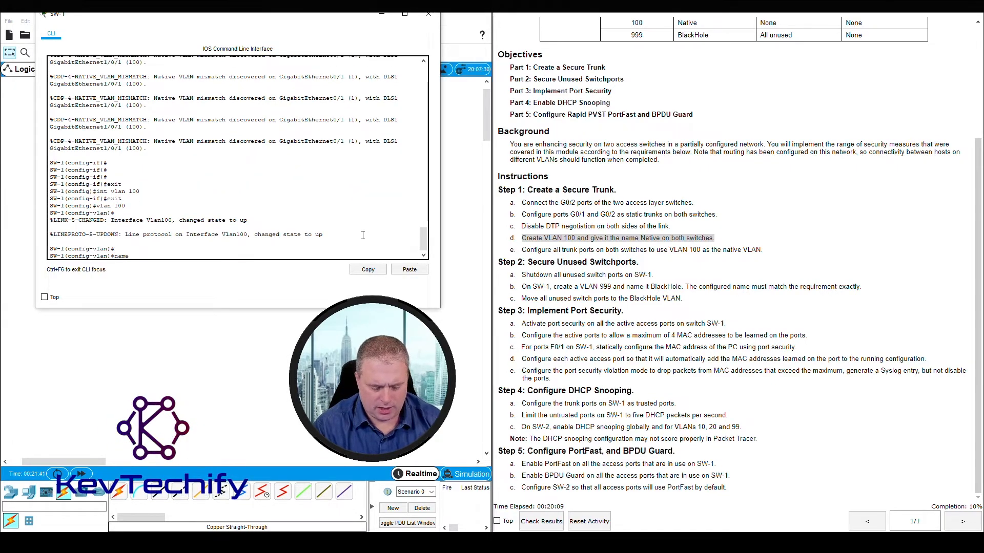
{"action": "type", "text": " Native"}
{"action": "key", "text": "Return"}
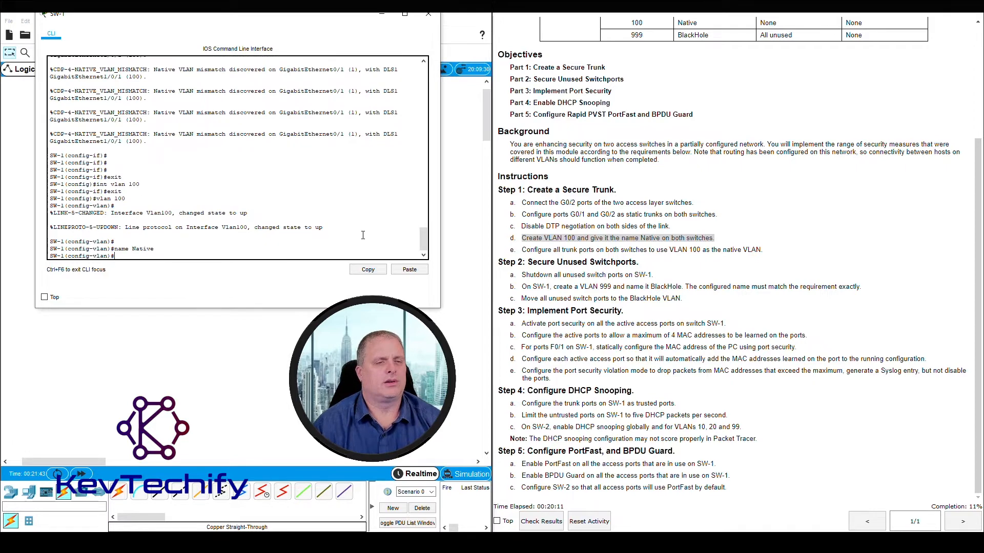
{"action": "key", "text": "Return"}
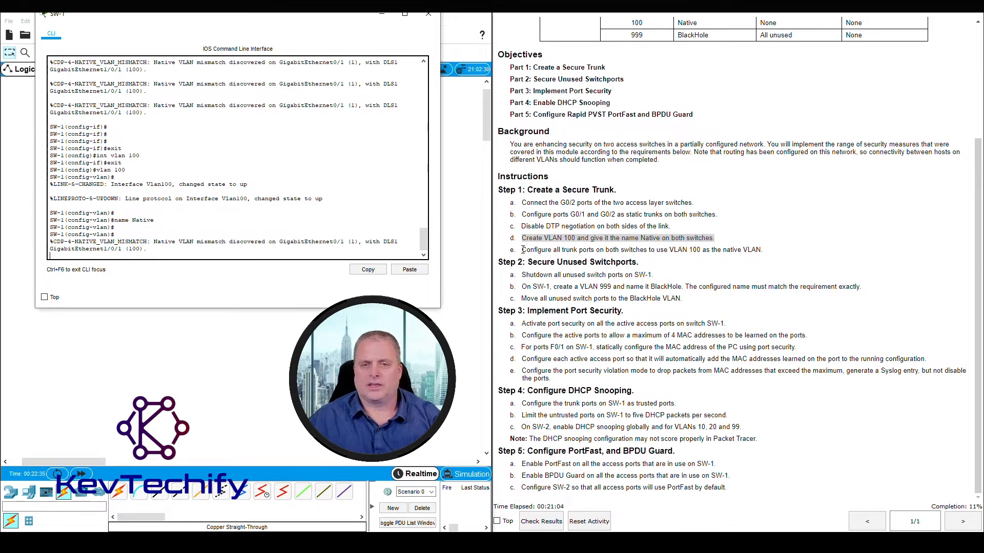
Highlight the instruction about using VLAN 100 as the native VLAN, and return SW-1 to global configuration mode with exit.
{"action": "left_click_drag", "start_coordinate": [523, 249], "coordinate": [776, 256]}
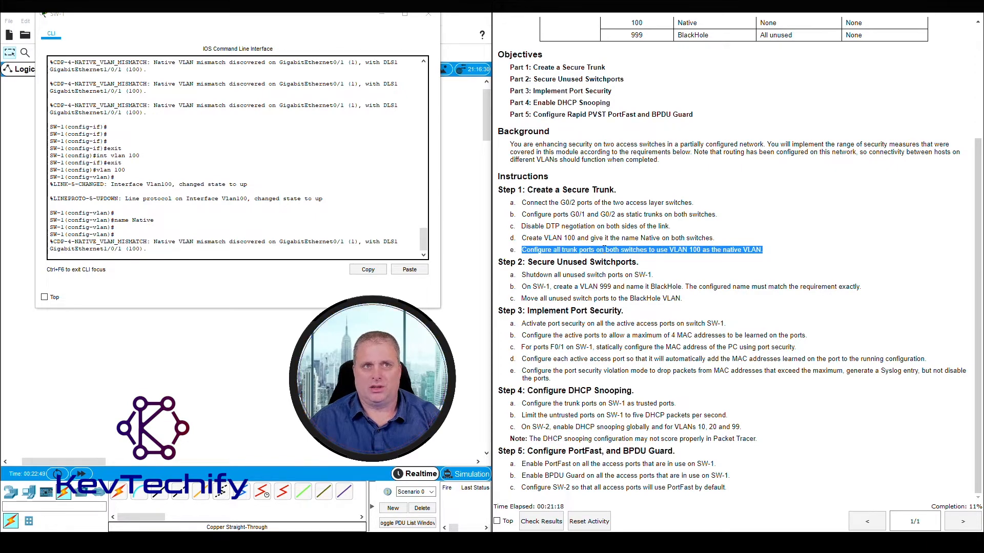
{"action": "left_click", "coordinate": [200, 252]}
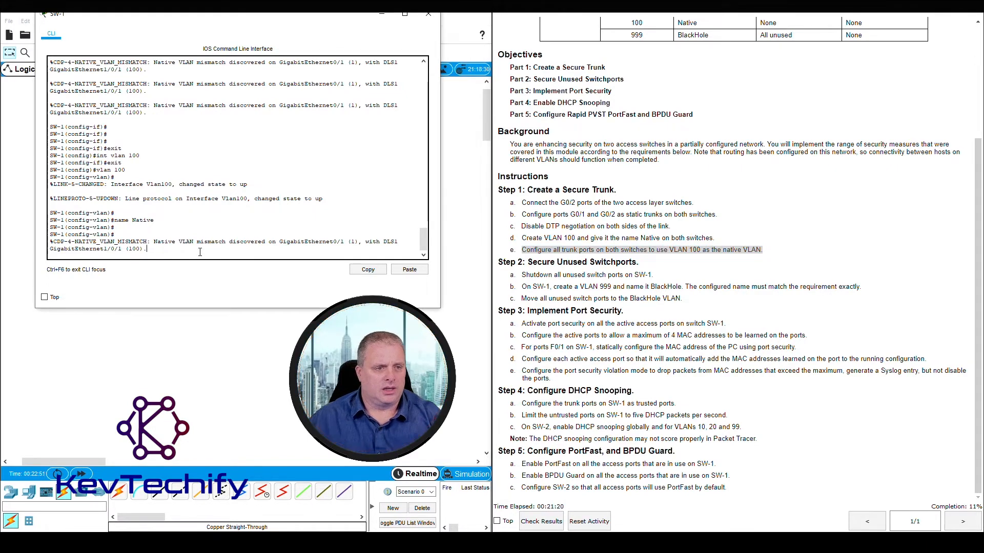
{"action": "key", "text": "Return"}
{"action": "key", "text": "Return"}
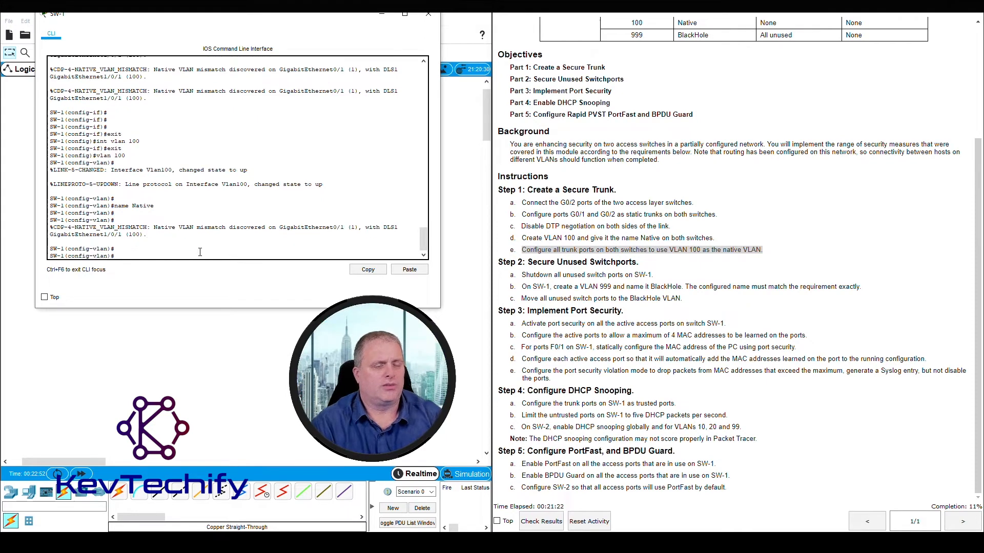
{"action": "type", "text": "exit"}
{"action": "key", "text": "Return"}
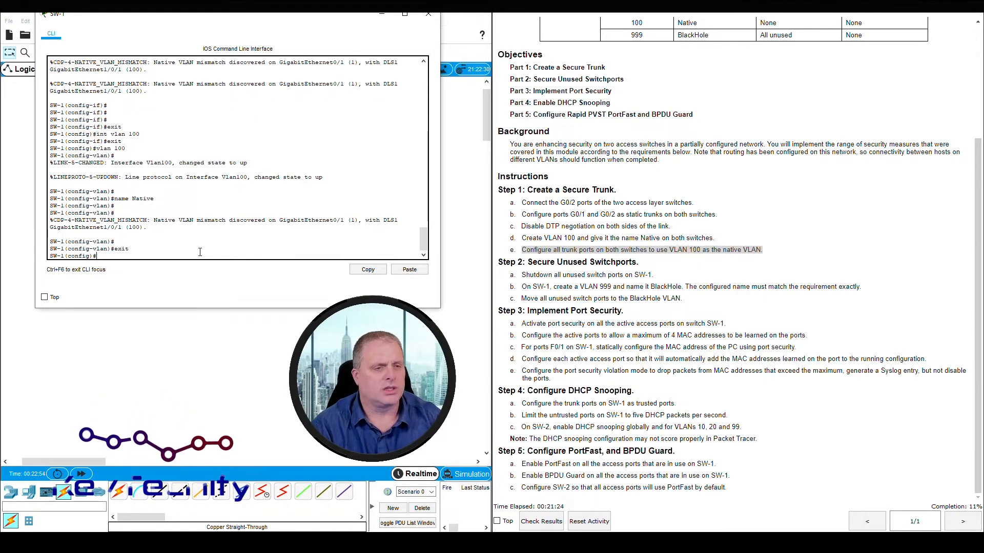
{"action": "key", "text": "Return"}
{"action": "key", "text": "Return"}
{"action": "key", "text": "Return"}
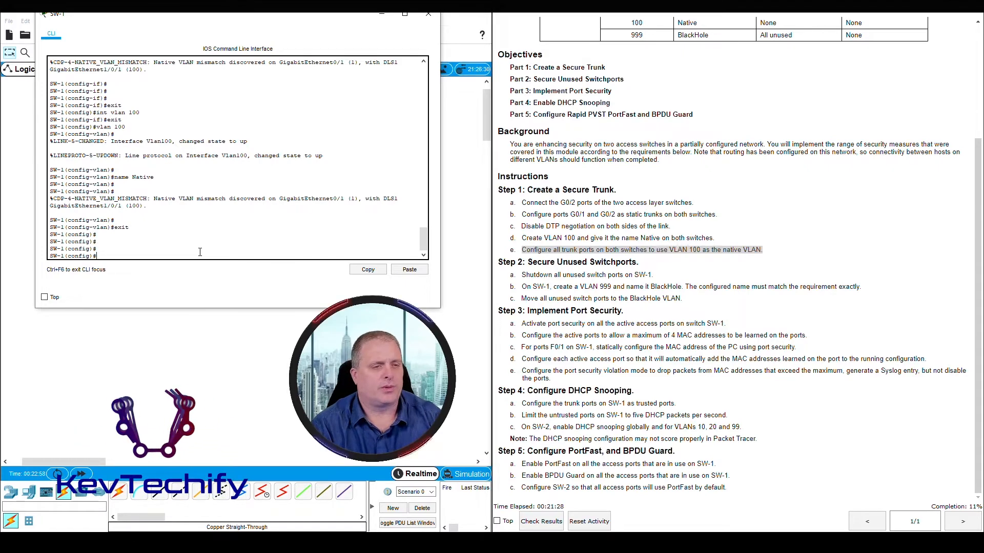
Enter configuration mode for SW-1's two trunk ports with interface range g0/1 - 2.
{"action": "type", "text": "i"}
{"action": "type", "text": "nterface"}
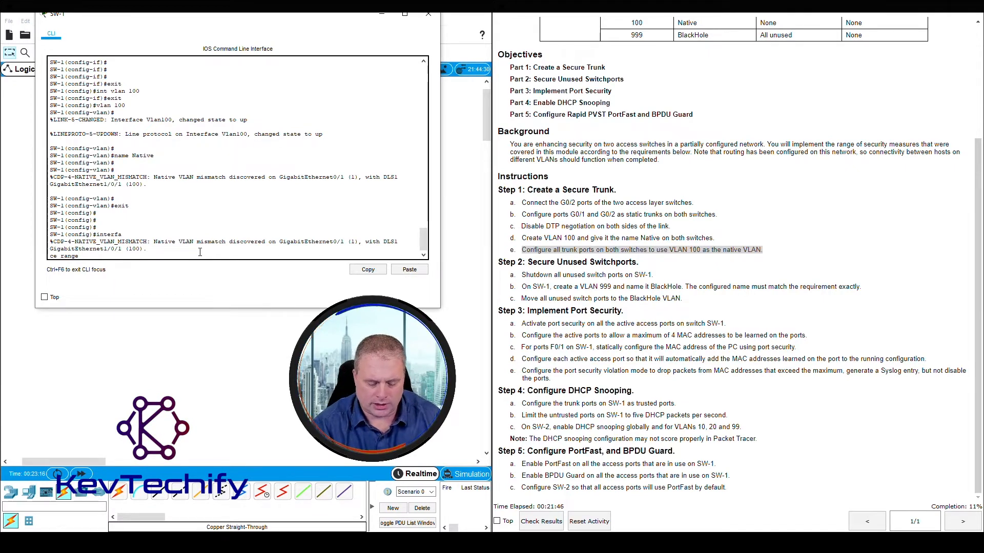
{"action": "type", "text": "g0/"}
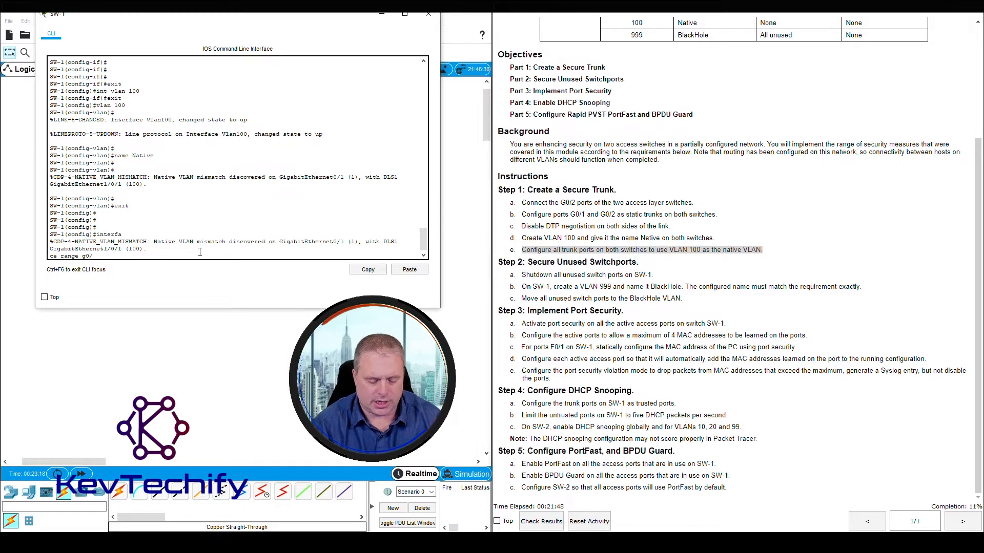
{"action": "type", "text": "1"}
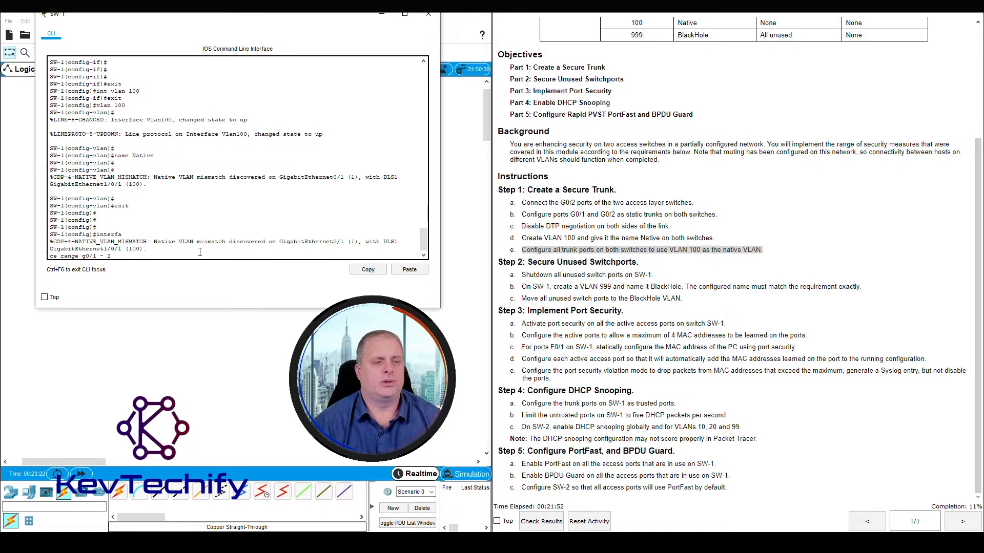
{"action": "type", "text": " - 2"}
{"action": "key", "text": "Return"}
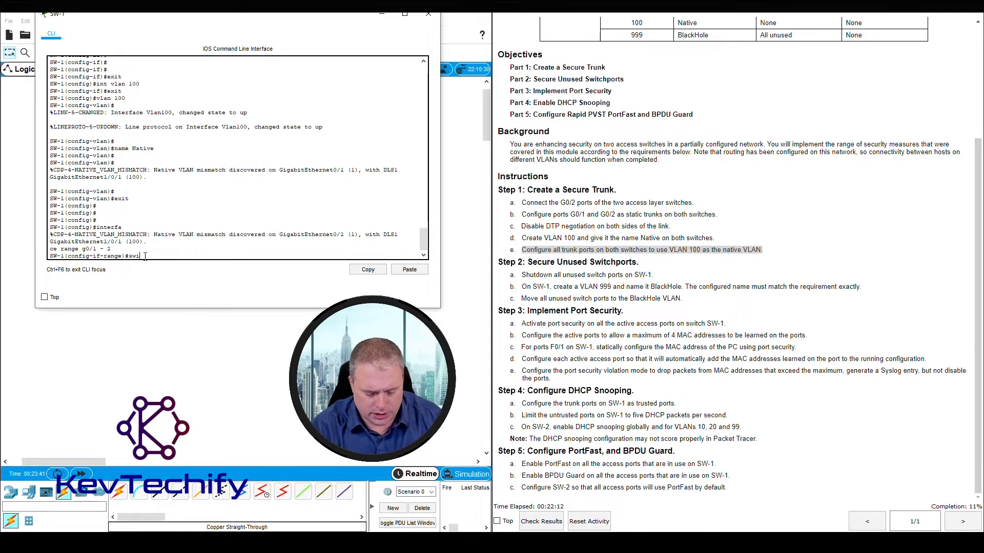
Set VLAN 100 as the native VLAN on SW-1's trunk ports with switchport trunk native vlan 100.
{"action": "type", "text": "chport "}
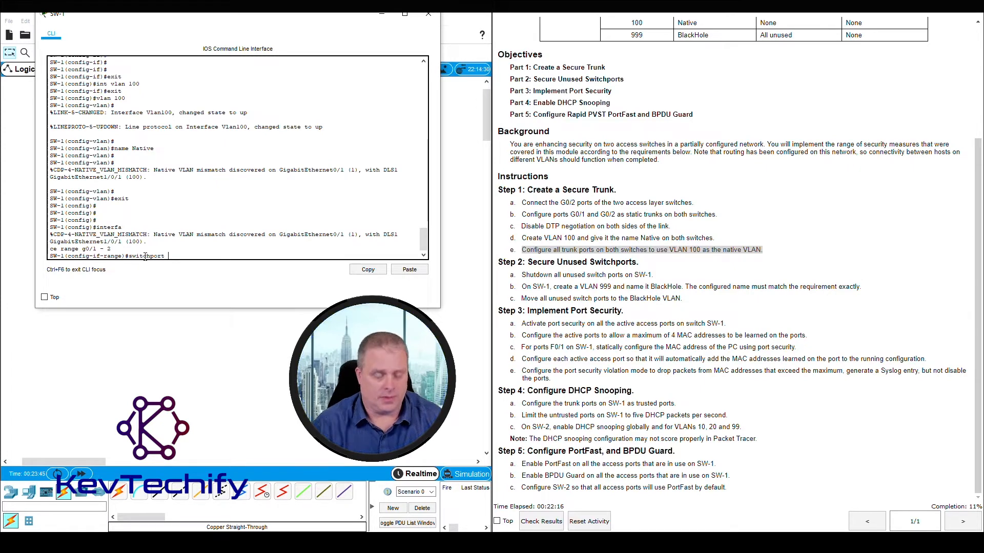
{"action": "type", "text": "t"}
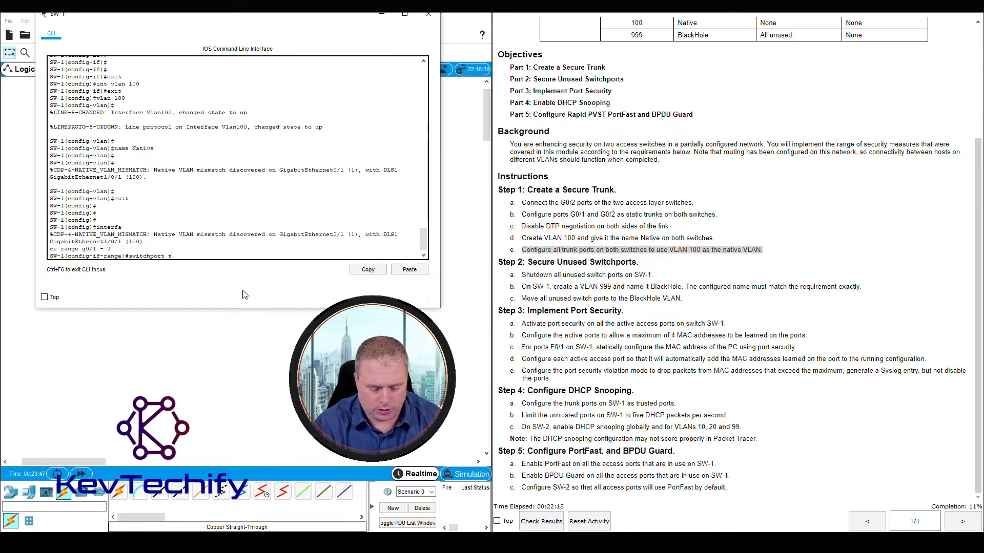
{"action": "type", "text": "runk"}
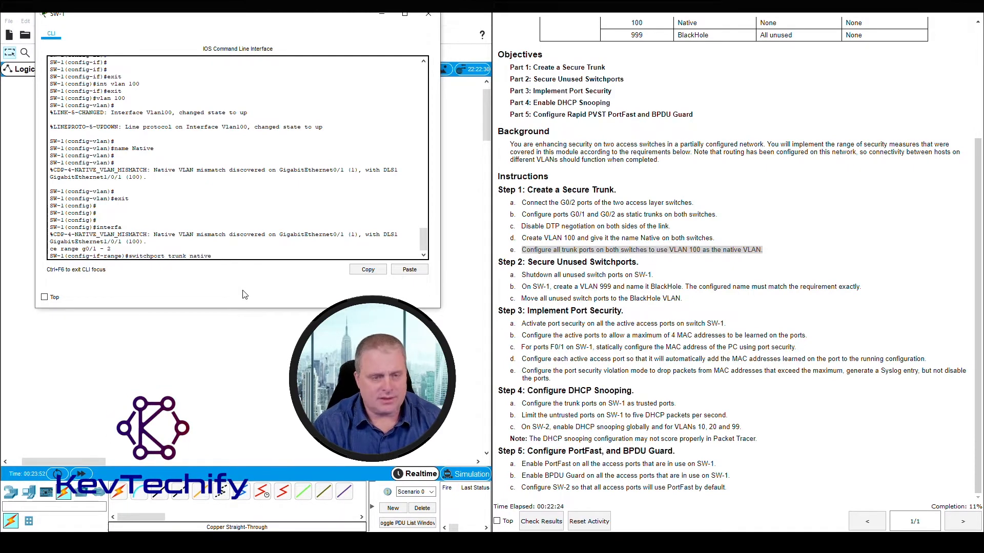
{"action": "type", "text": "native vlan"}
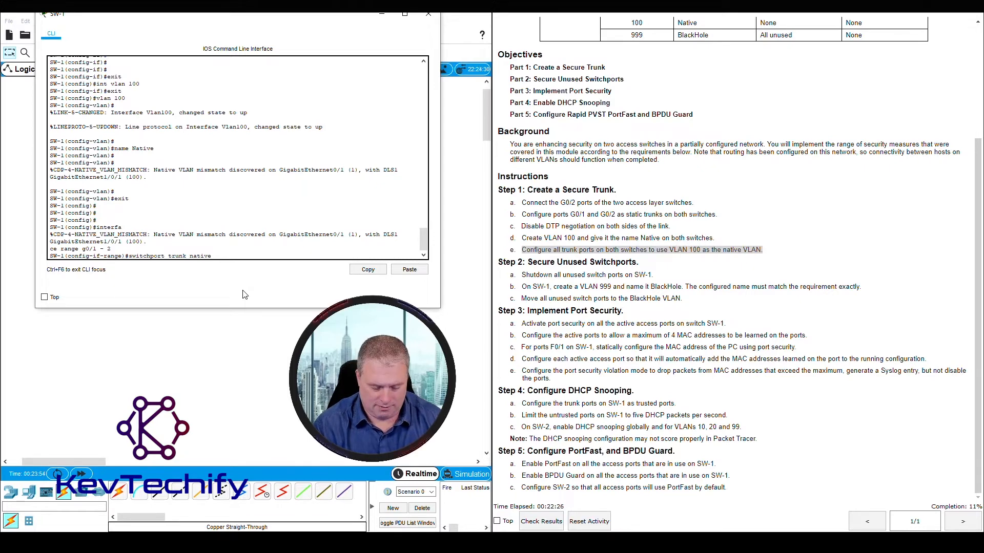
{"action": "type", "text": " 100"}
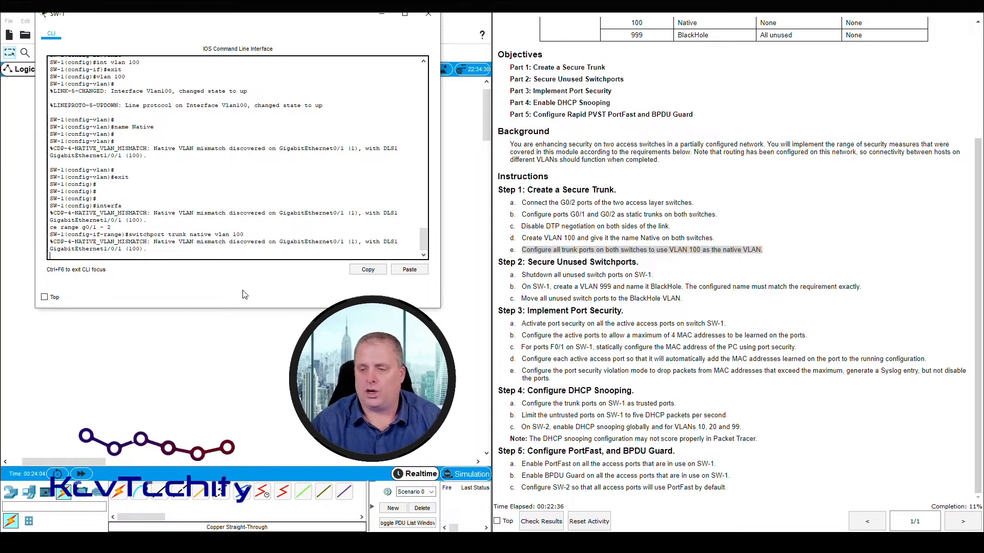
{"action": "key", "text": "Return"}
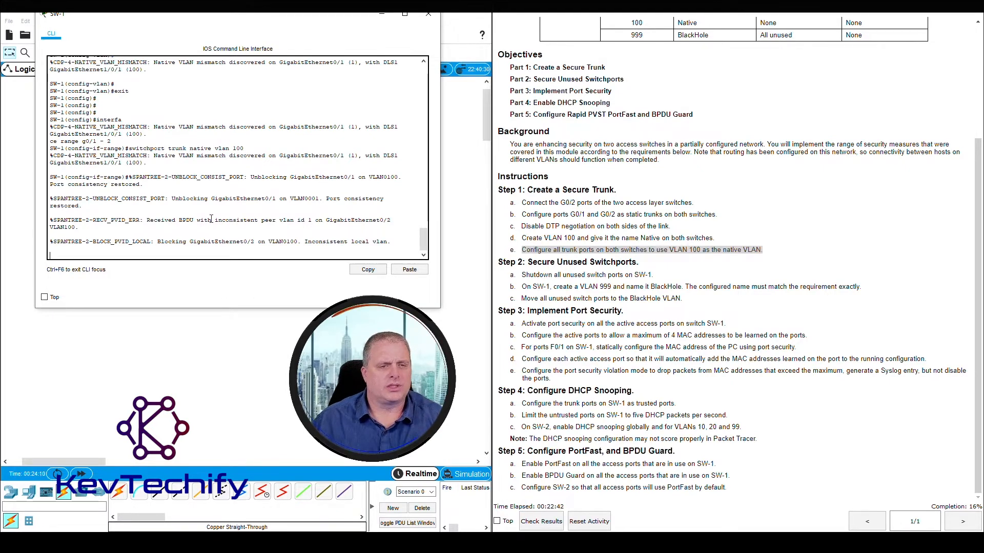
Examine the spanning-tree and native VLAN messages in SW-1's console output by highlighting the relevant lines.
{"action": "left_click_drag", "start_coordinate": [179, 220], "coordinate": [275, 223]}
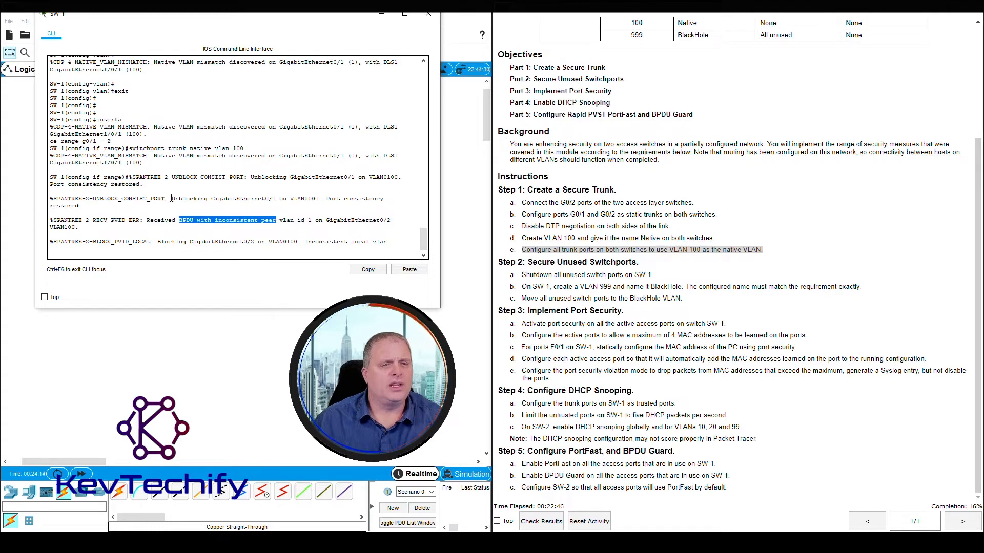
{"action": "left_click_drag", "start_coordinate": [171, 198], "coordinate": [82, 205]}
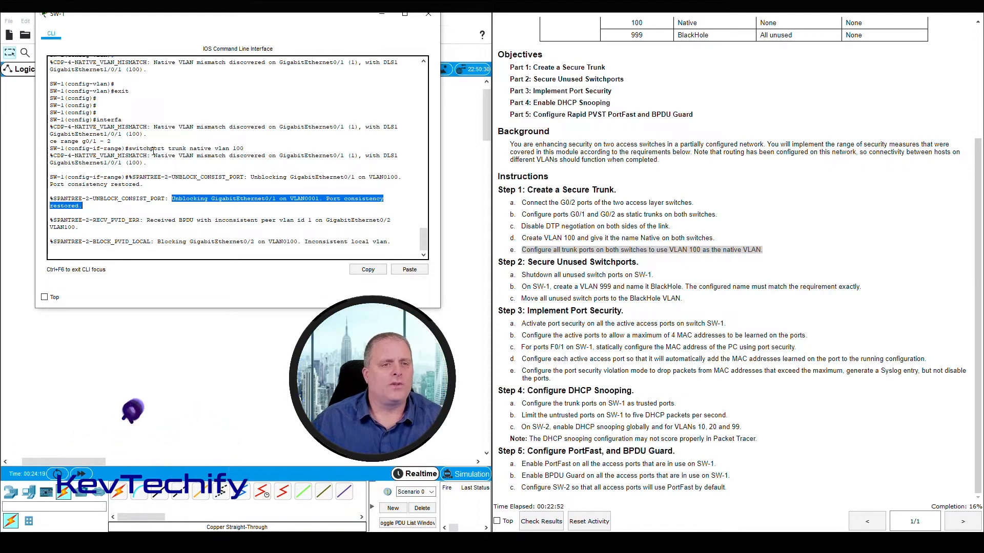
{"action": "left_click_drag", "start_coordinate": [157, 155], "coordinate": [194, 163]}
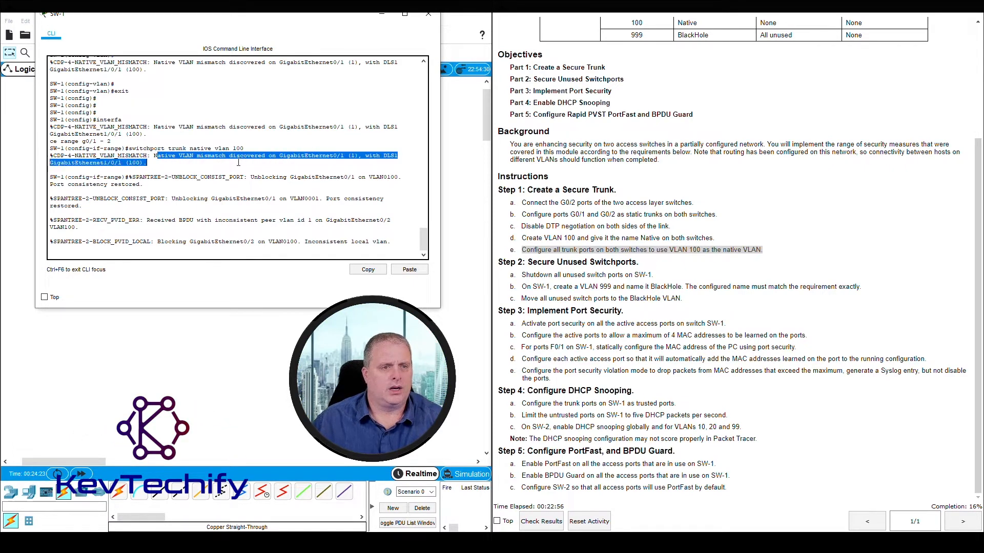
{"action": "left_click", "coordinate": [367, 161]}
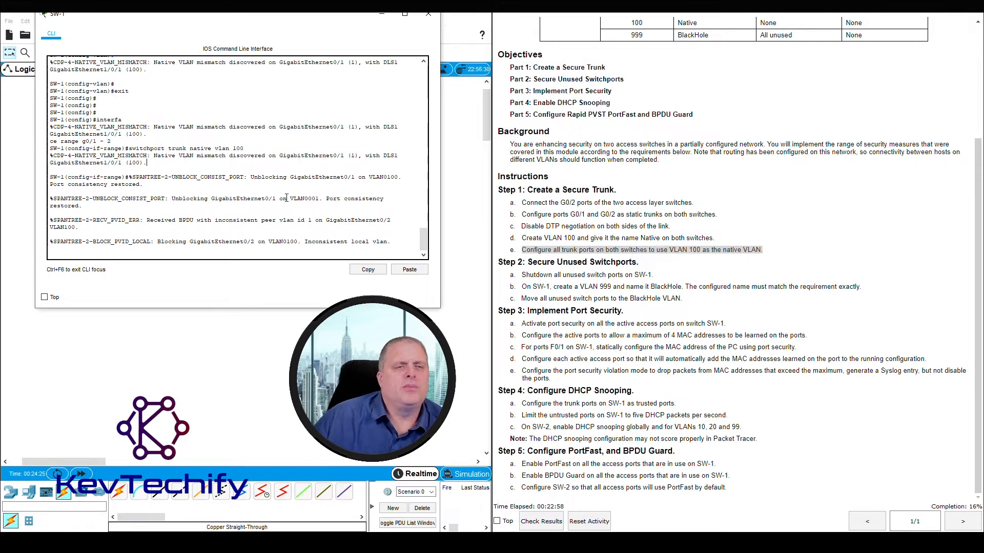
{"action": "left_click_drag", "start_coordinate": [157, 156], "coordinate": [332, 157]}
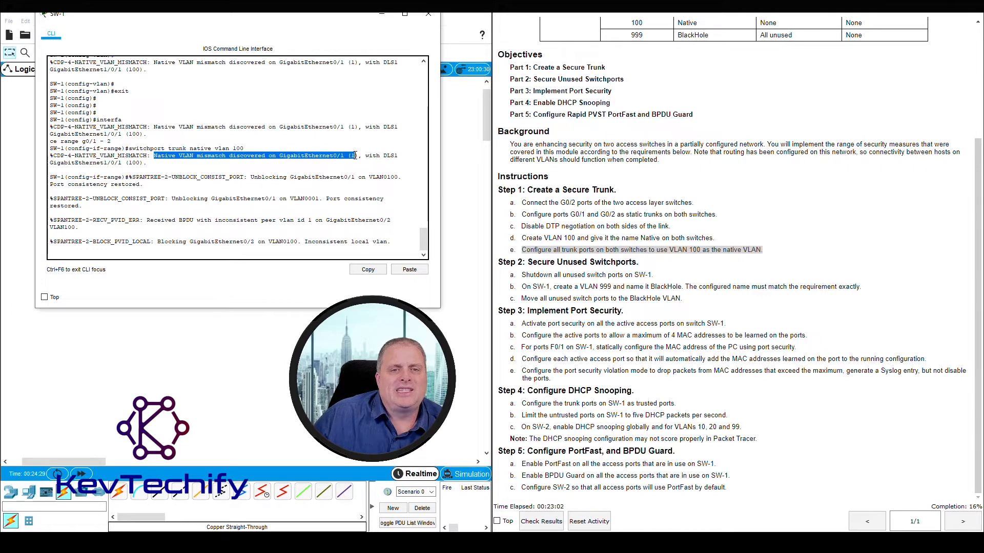
Examine SW-1's native VLAN mismatch message for GigabitEthernet0/1 by highlighting the neighbour's interface and the VLAN number on each side.
{"action": "left_click", "coordinate": [356, 155]}
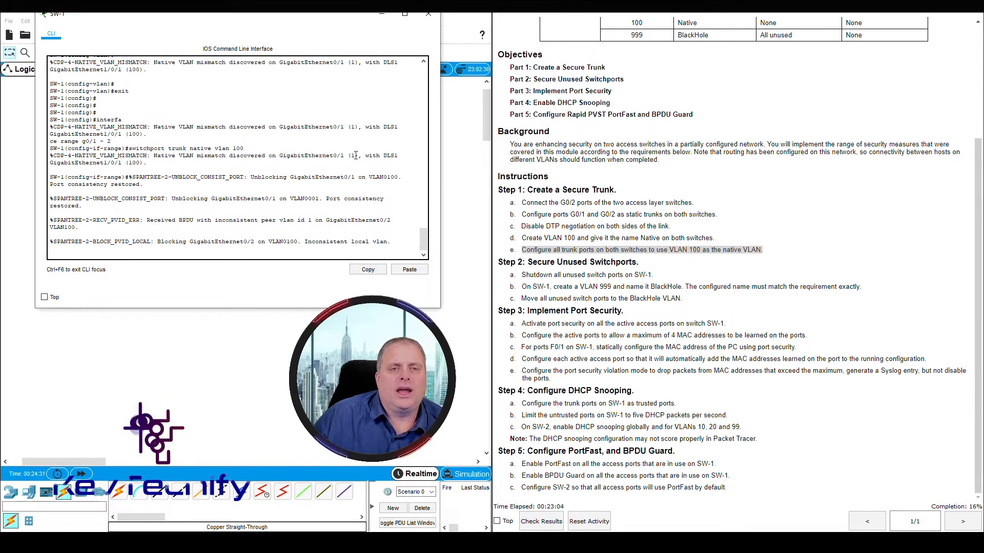
{"action": "left_click_drag", "start_coordinate": [355, 155], "coordinate": [98, 163]}
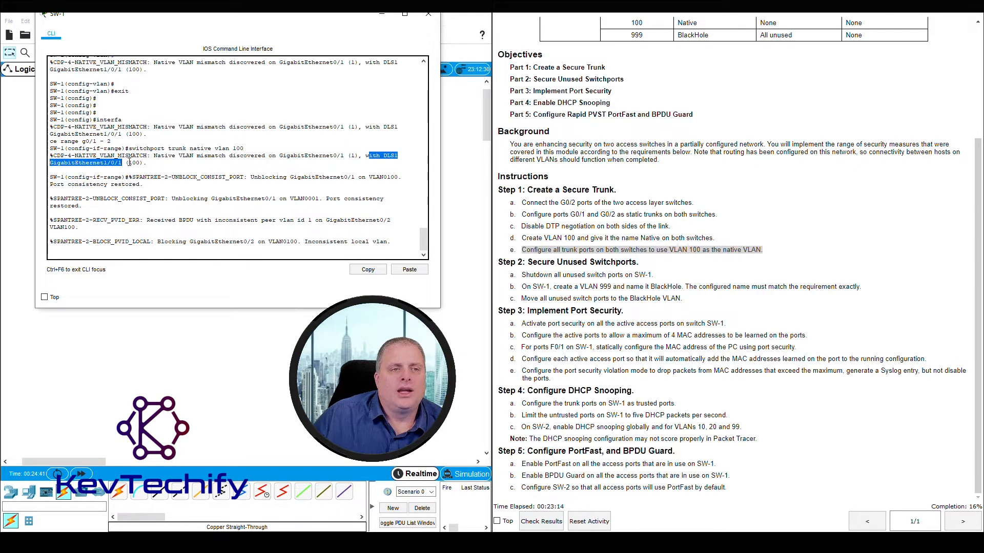
{"action": "left_click_drag", "start_coordinate": [129, 163], "coordinate": [140, 162]}
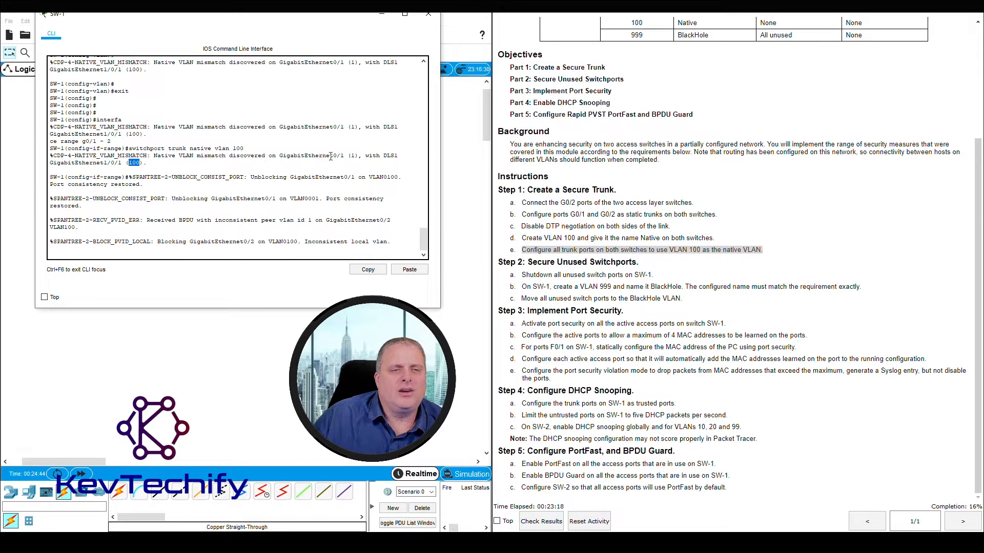
{"action": "left_click_drag", "start_coordinate": [350, 156], "coordinate": [355, 156]}
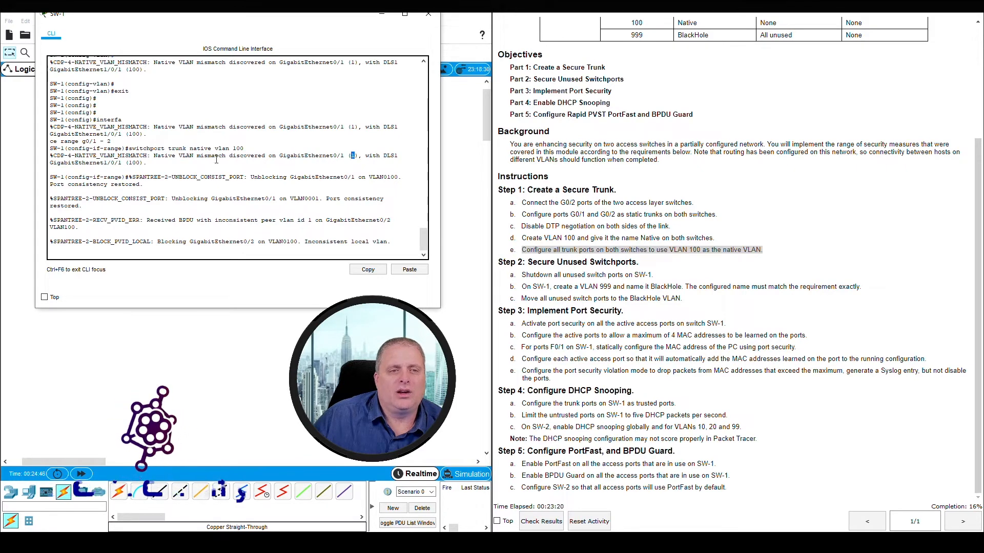
{"action": "left_click_drag", "start_coordinate": [153, 134], "coordinate": [217, 142]}
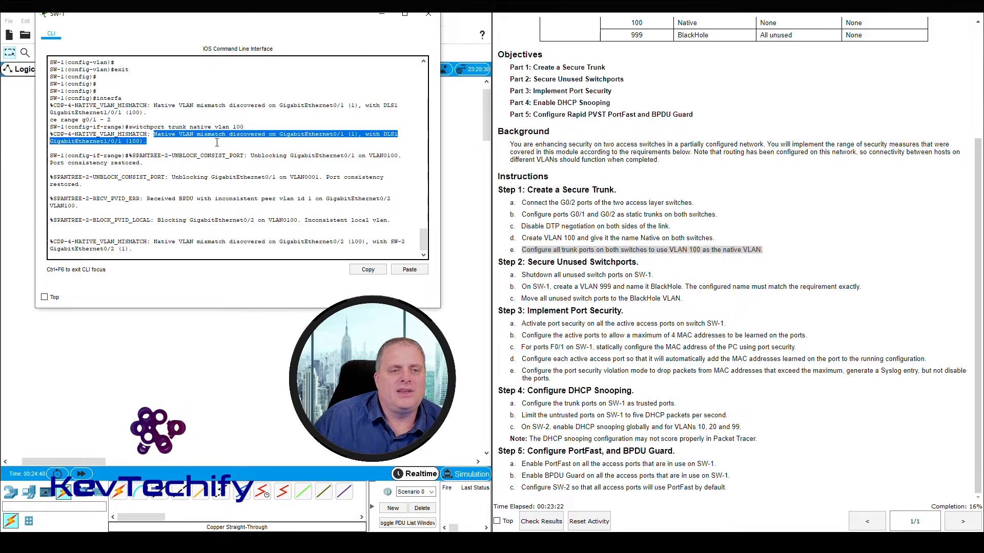
{"action": "left_click", "coordinate": [284, 241]}
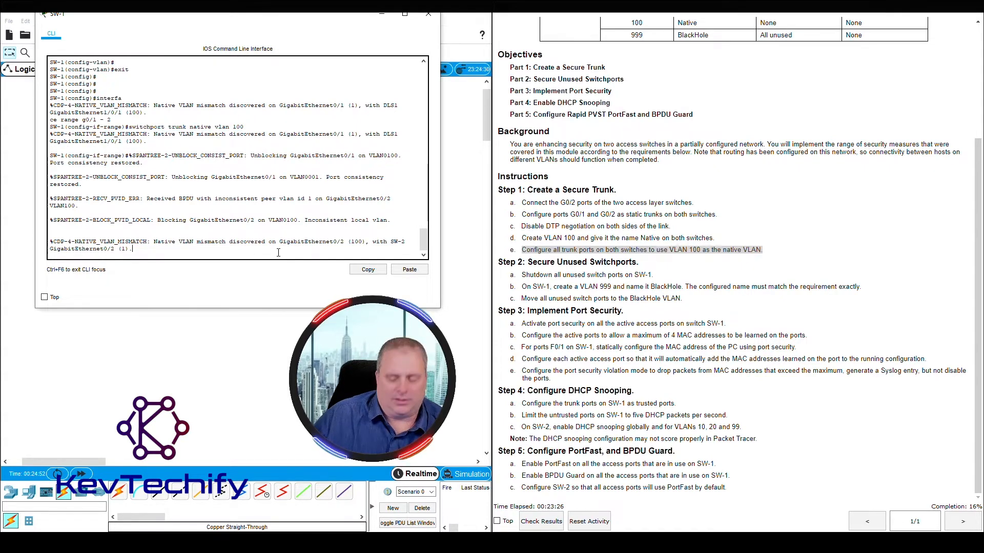
Bring up a fresh SW-1 prompt and examine the mismatch message for its GigabitEthernet0/2 link to SW-2.
{"action": "key", "text": "Return"}
{"action": "key", "text": "Return"}
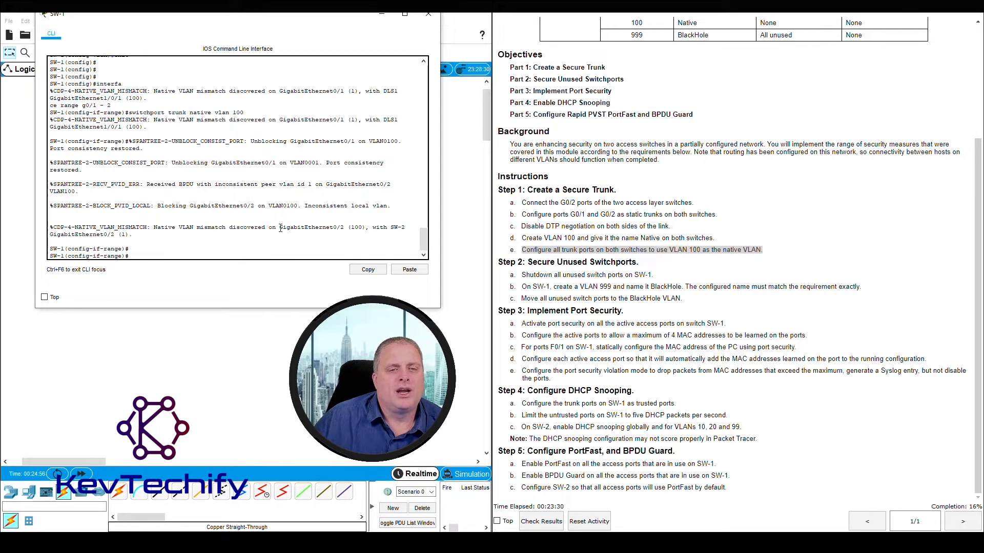
{"action": "left_click_drag", "start_coordinate": [283, 227], "coordinate": [398, 229]}
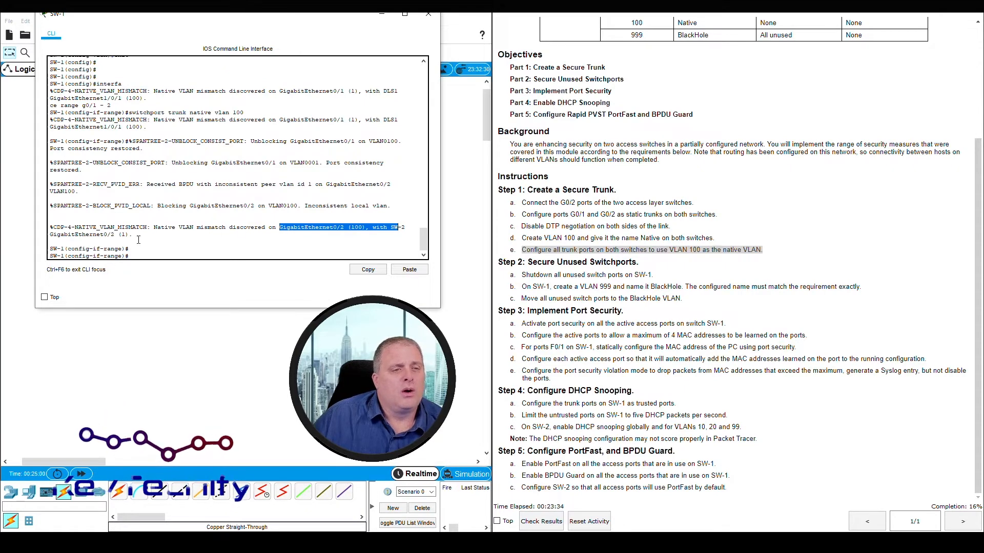
{"action": "left_click", "coordinate": [397, 228]}
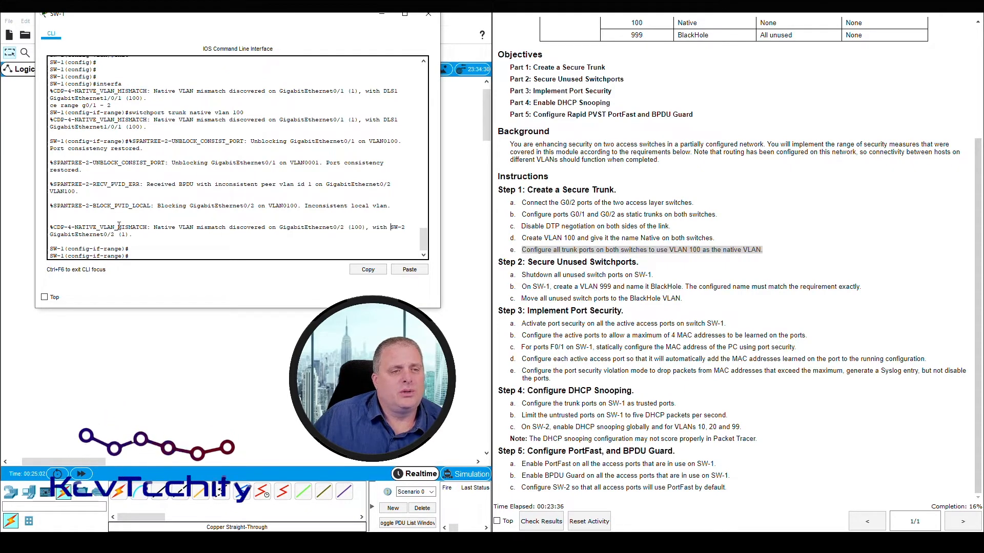
{"action": "left_click_drag", "start_coordinate": [50, 234], "coordinate": [127, 236]}
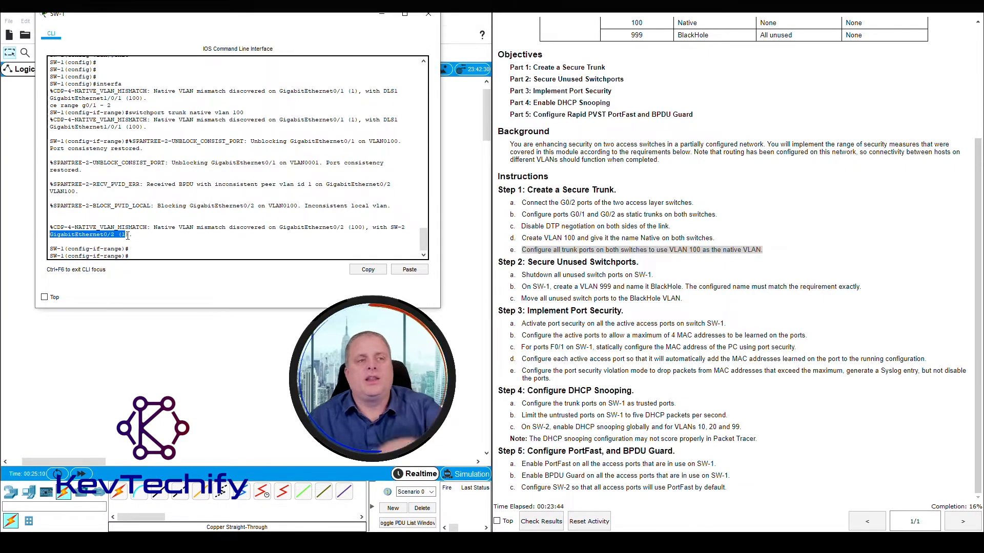
Minimize SW-1's console and bring up a fresh prompt in SW-2's command line.
{"action": "left_click", "coordinate": [382, 18]}
{"action": "left_click", "coordinate": [343, 175]}
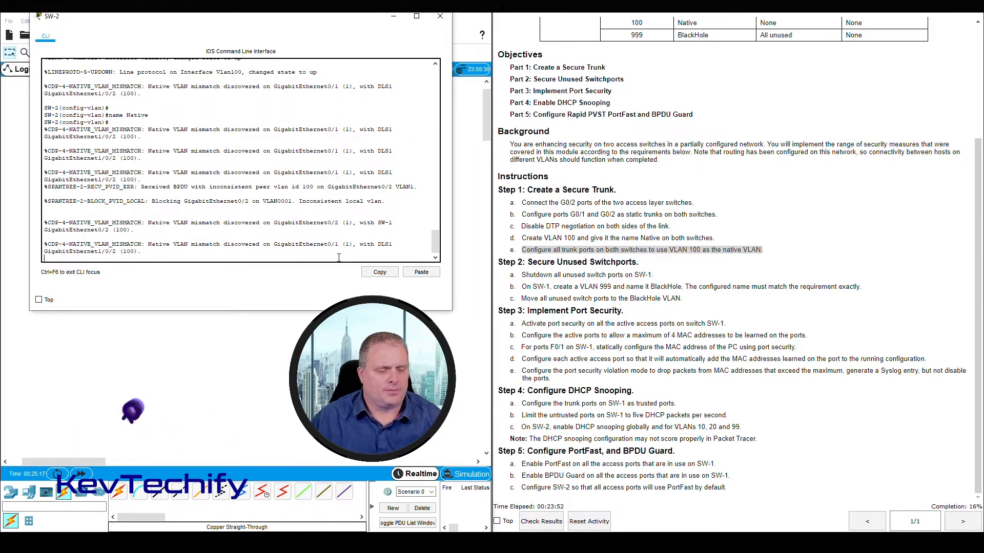
{"action": "key", "text": "Return"}
{"action": "key", "text": "Return"}
{"action": "key", "text": "Return"}
{"action": "key", "text": "Return"}
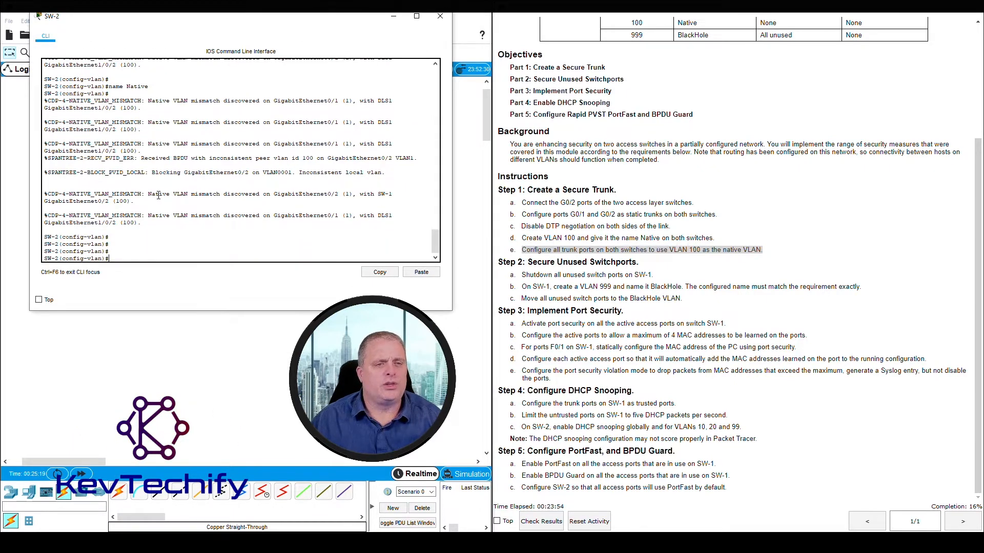
Examine the native VLAN numbers in SW-2's mismatch messages for GigabitEthernet0/2 and GigabitEthernet0/1.
{"action": "left_click_drag", "start_coordinate": [159, 195], "coordinate": [409, 192]}
{"action": "left_click", "coordinate": [374, 193]}
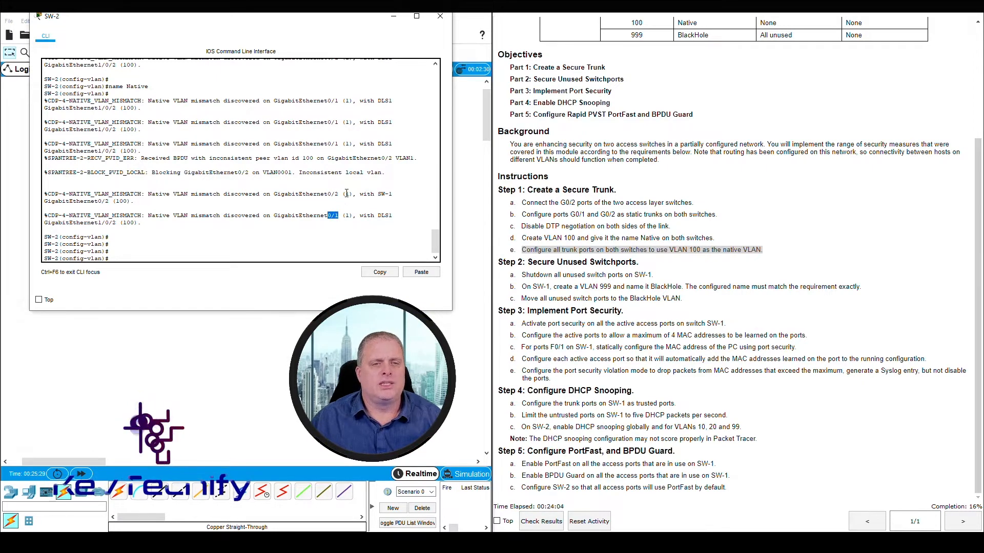
{"action": "double_click", "coordinate": [346, 194]}
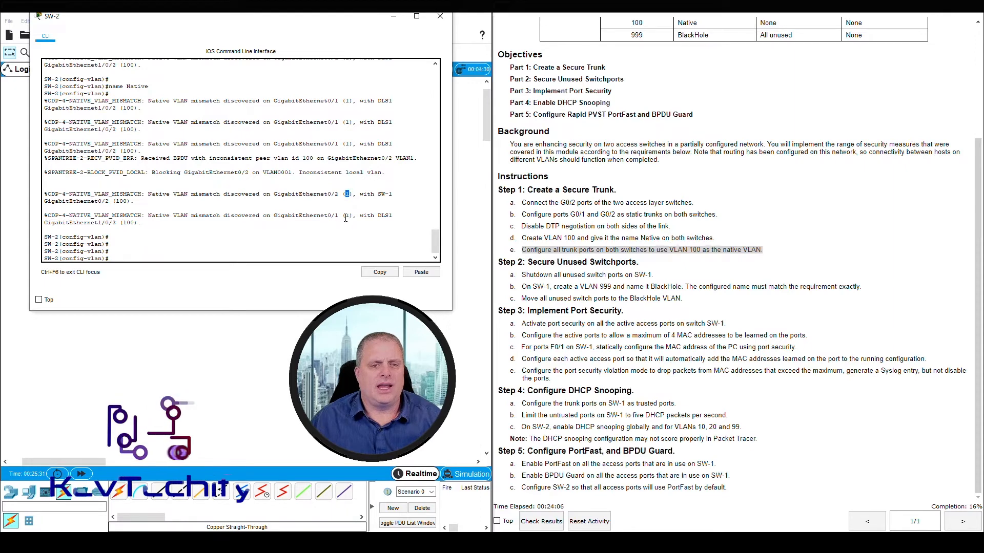
{"action": "double_click", "coordinate": [346, 215]}
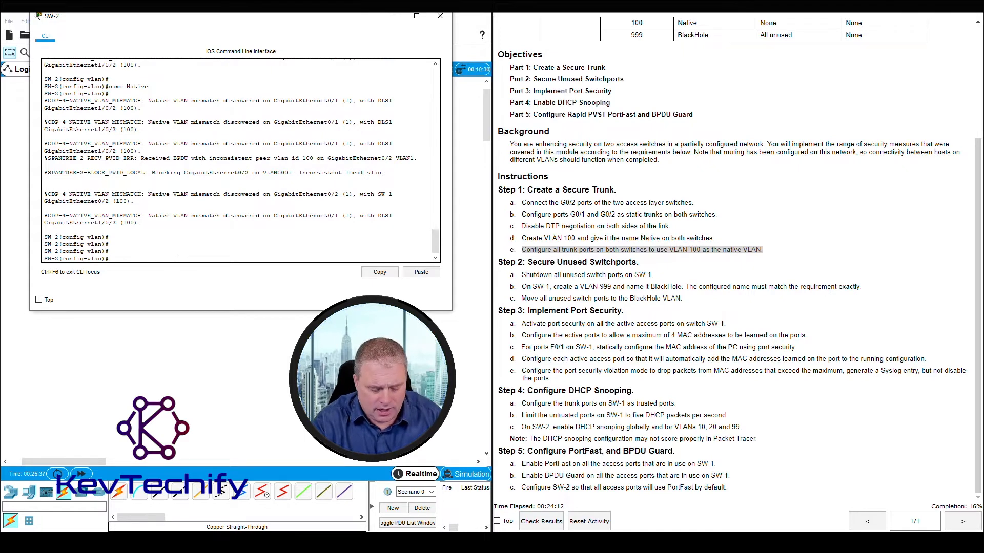
Return SW-2 from VLAN configuration to global configuration mode with exit.
{"action": "type", "text": "exit"}
{"action": "key", "text": "Return"}
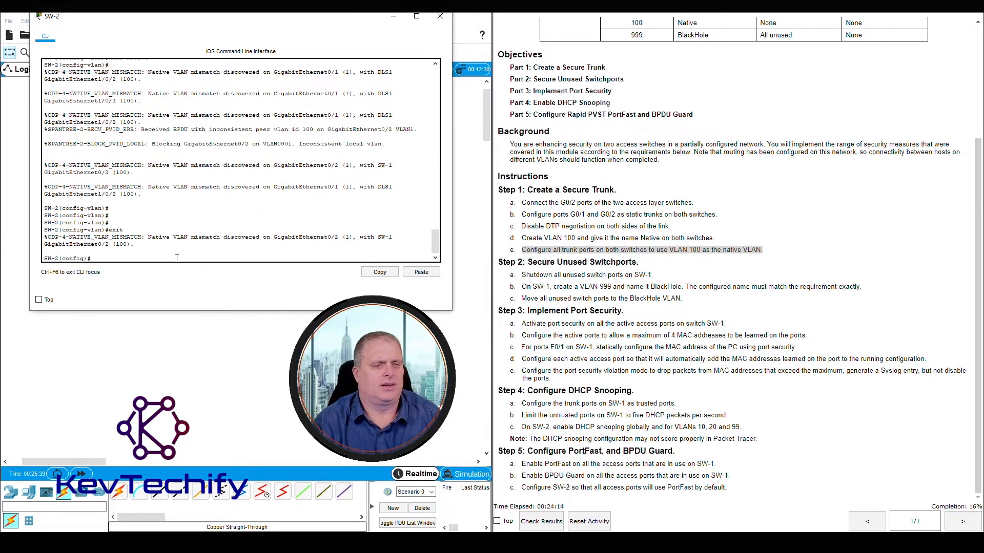
{"action": "key", "text": "Return"}
{"action": "key", "text": "Return"}
{"action": "key", "text": "Return"}
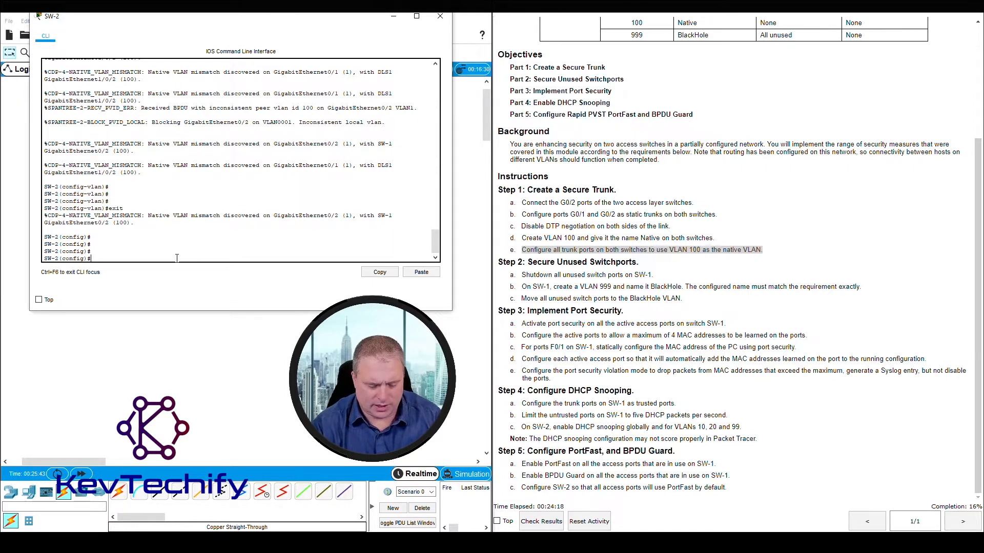
Enter configuration mode for SW-2's two trunk ports with interface range g0/1 - 2, and check the prompt's mode.
{"action": "type", "text": "interface"}
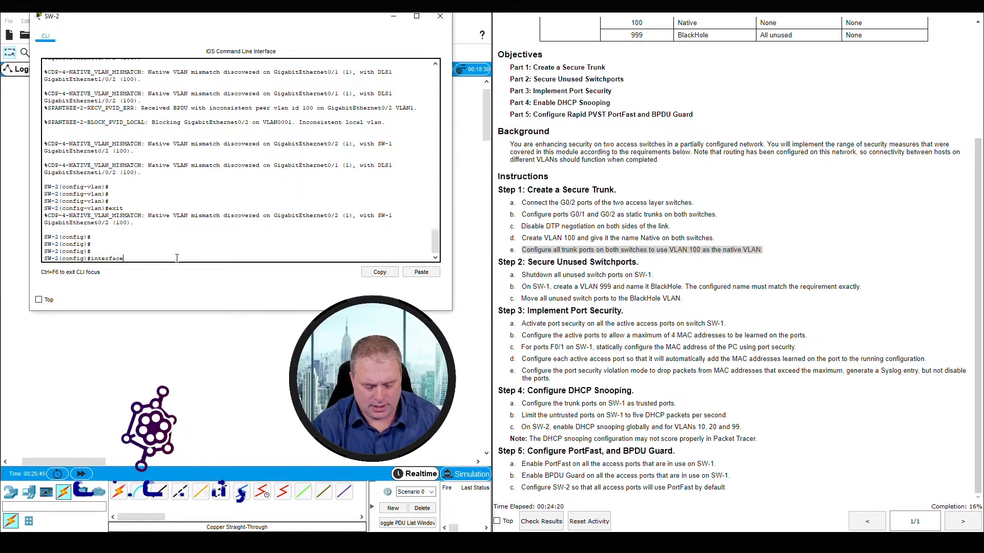
{"action": "type", "text": " range g0"}
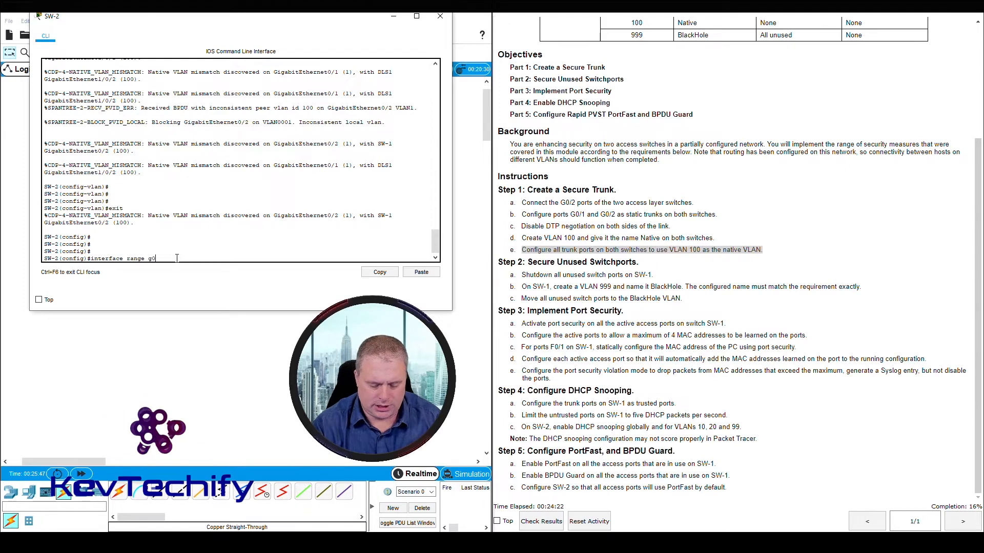
{"action": "type", "text": "/1"}
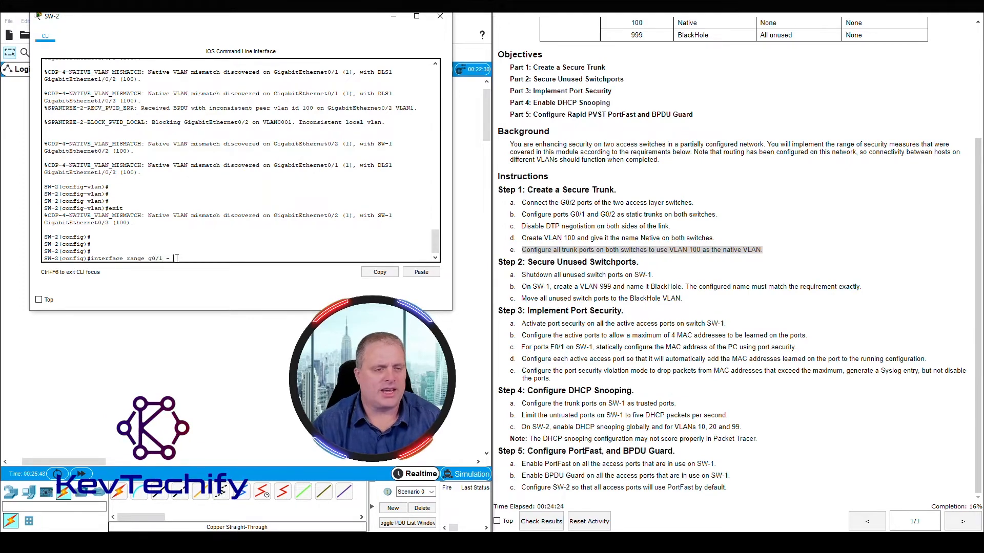
{"action": "type", "text": " - 2"}
{"action": "key", "text": "Return"}
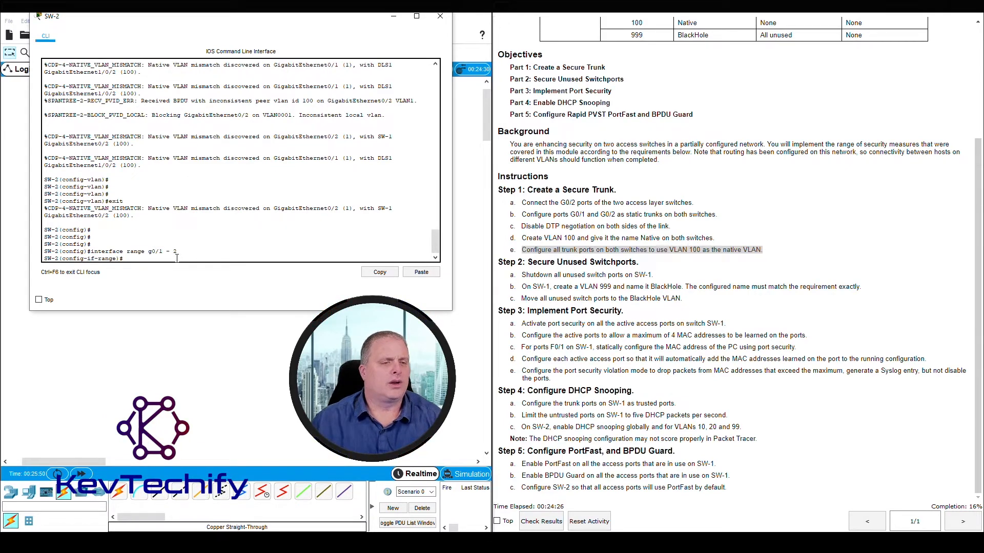
{"action": "left_click_drag", "start_coordinate": [67, 259], "coordinate": [113, 257]}
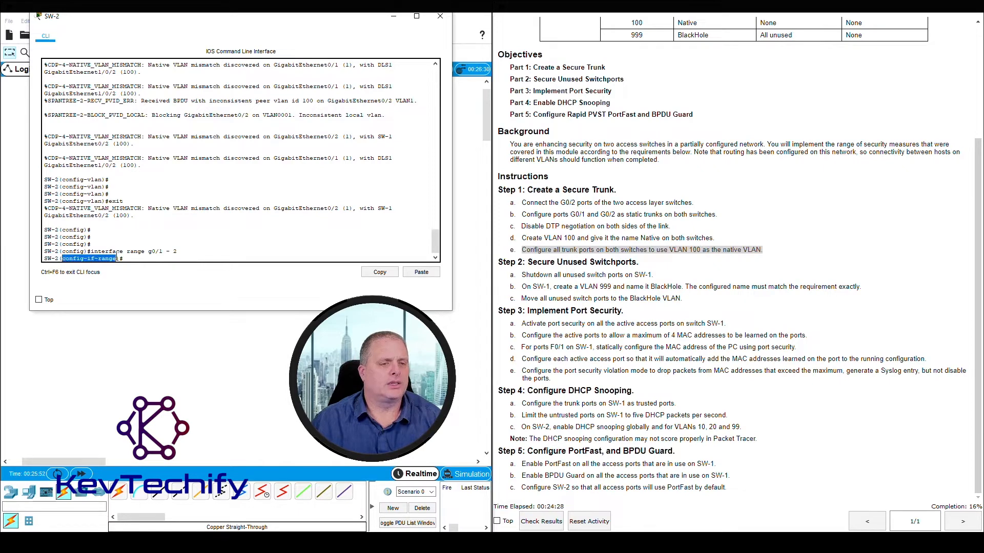
{"action": "left_click", "coordinate": [133, 260]}
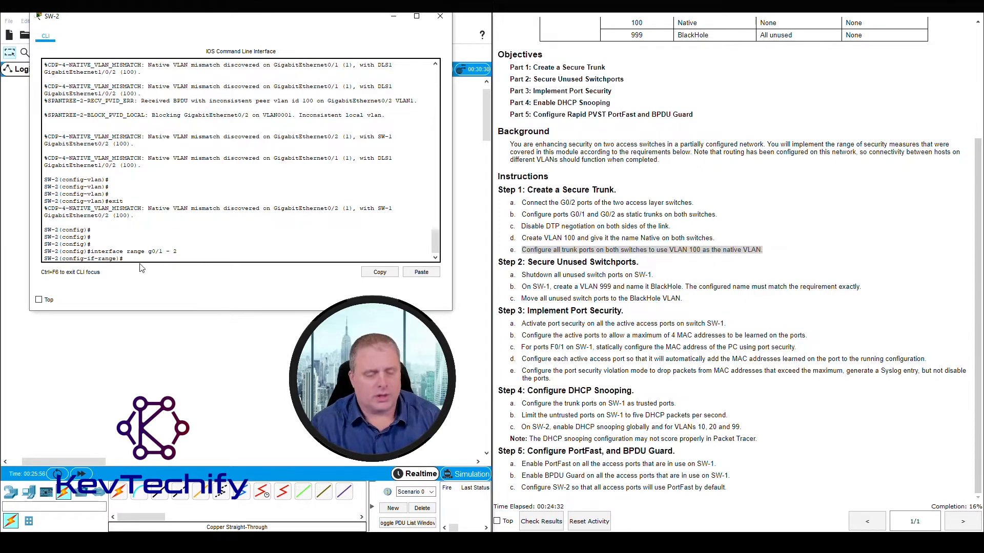
Try to set VLAN 100 as the native VLAN on SW-2's trunk ports with swithport trunk native vlan 100.
{"action": "type", "text": "sw"}
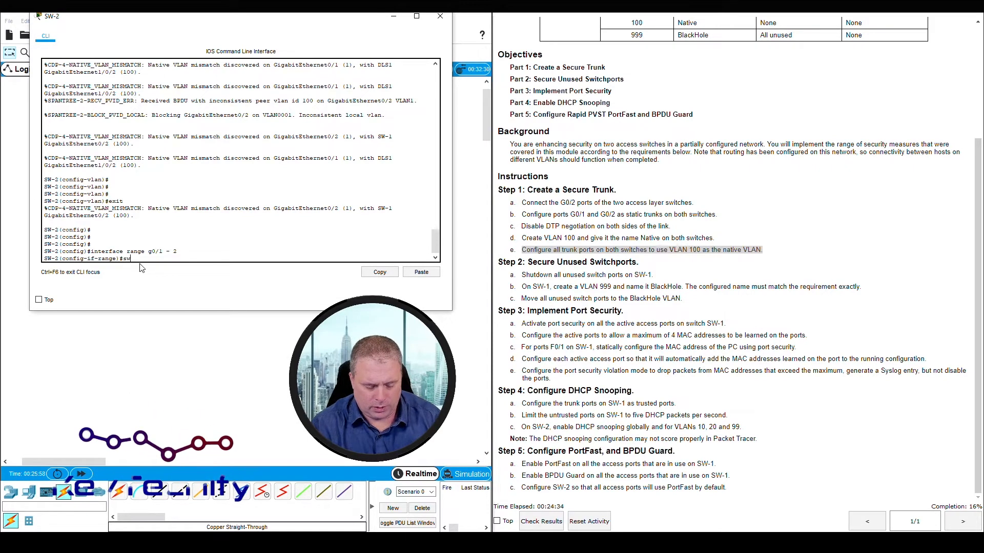
{"action": "type", "text": "ithpo"}
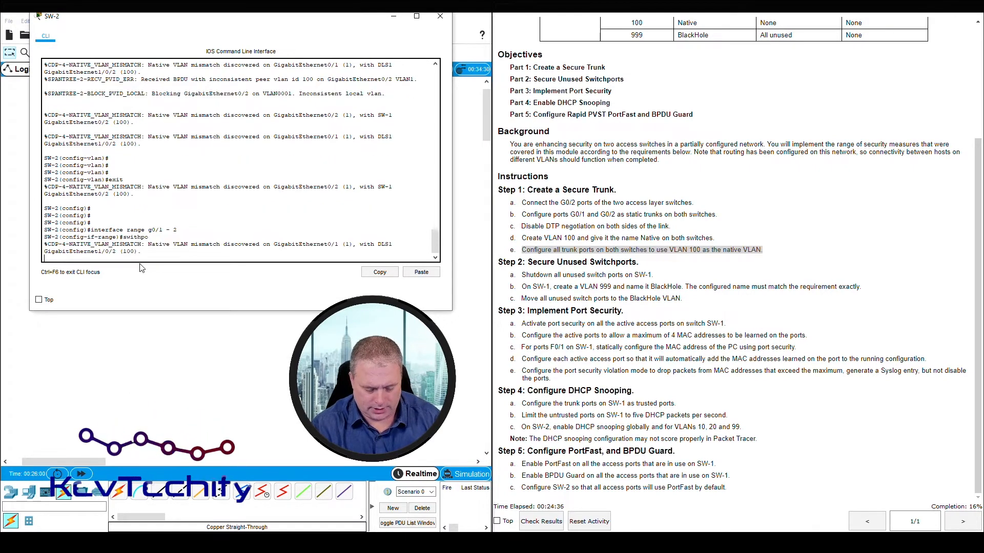
{"action": "type", "text": "rt trunk"}
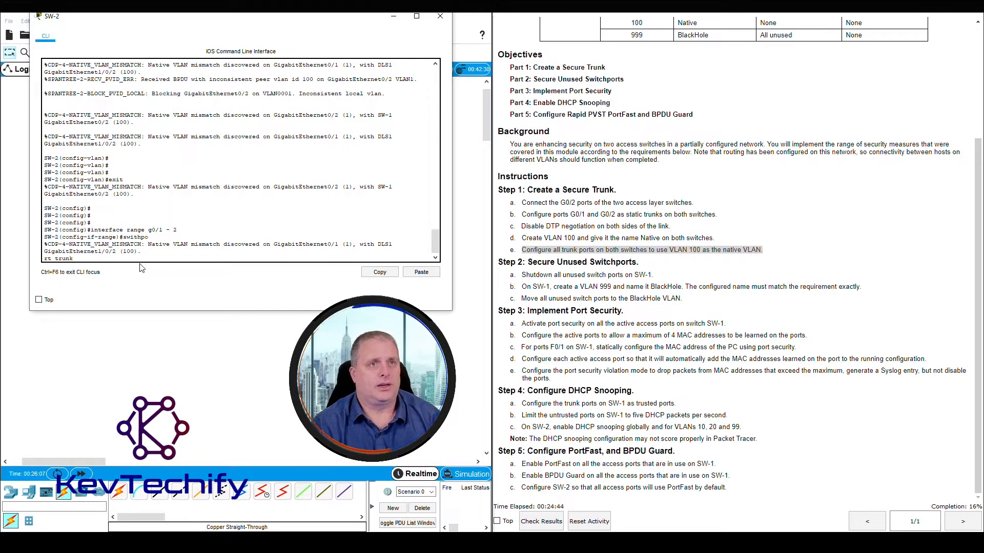
{"action": "type", "text": "native"}
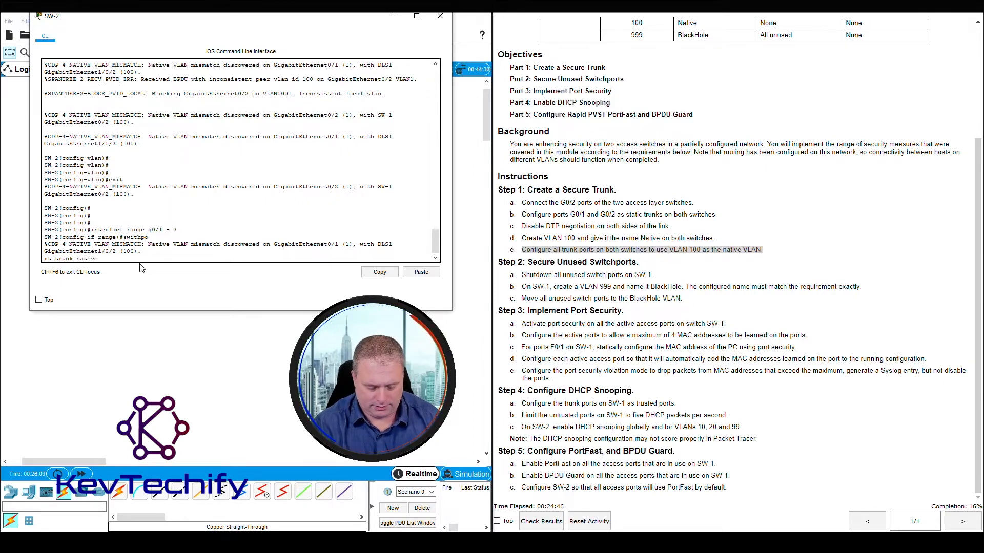
{"action": "type", "text": " vlan"}
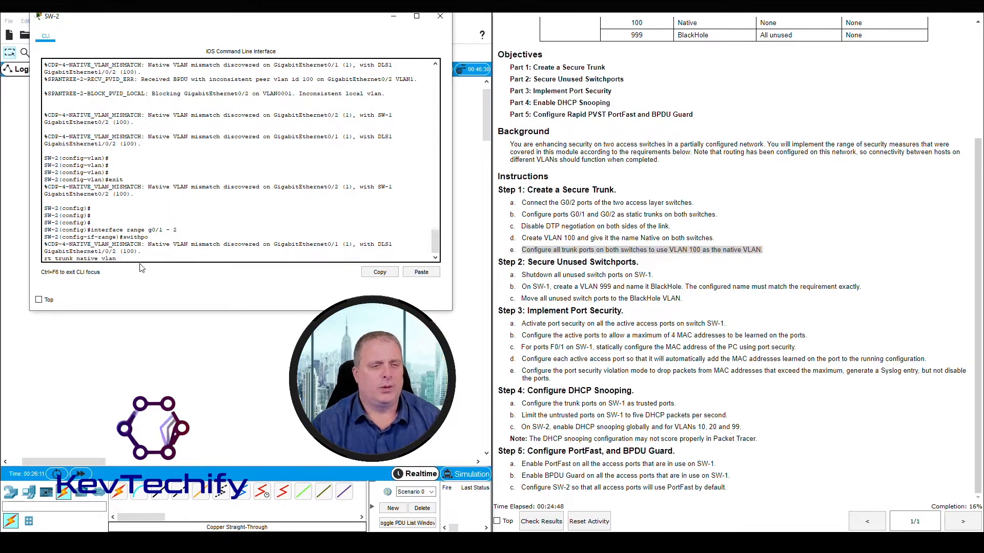
{"action": "type", "text": " 100"}
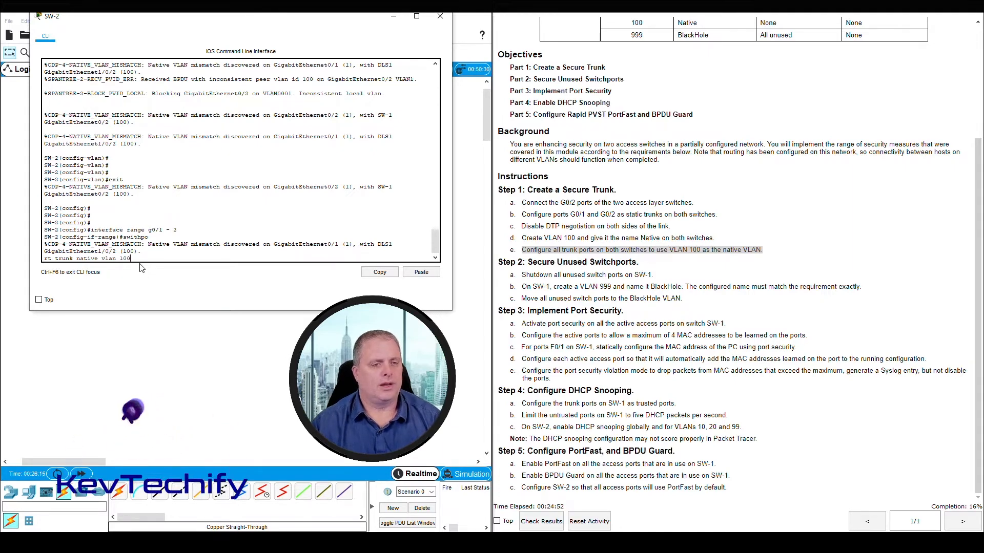
{"action": "key", "text": "Return"}
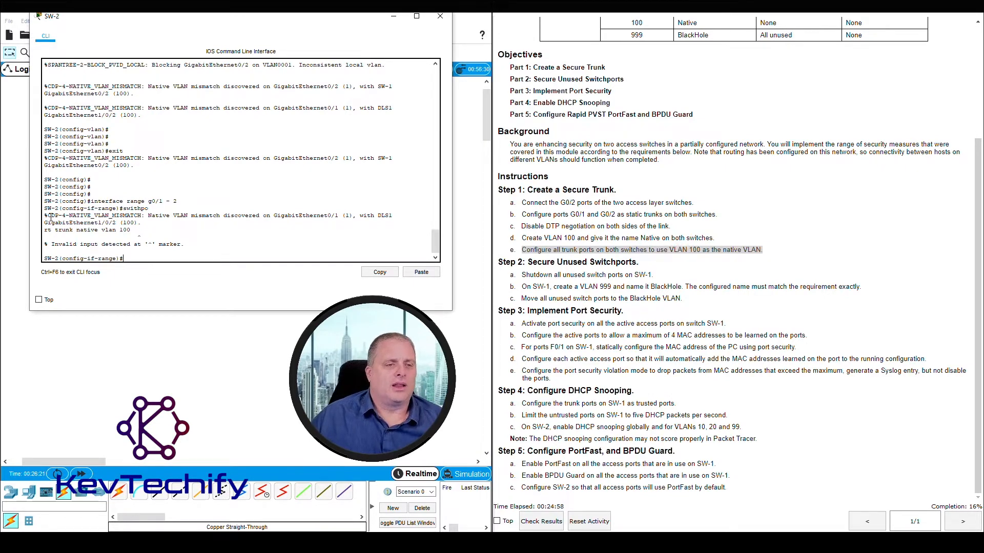
Examine the mismatch message that interrupts the entered native VLAN command in SW-2's console by highlighting both parts.
{"action": "left_click_drag", "start_coordinate": [81, 216], "coordinate": [161, 223]}
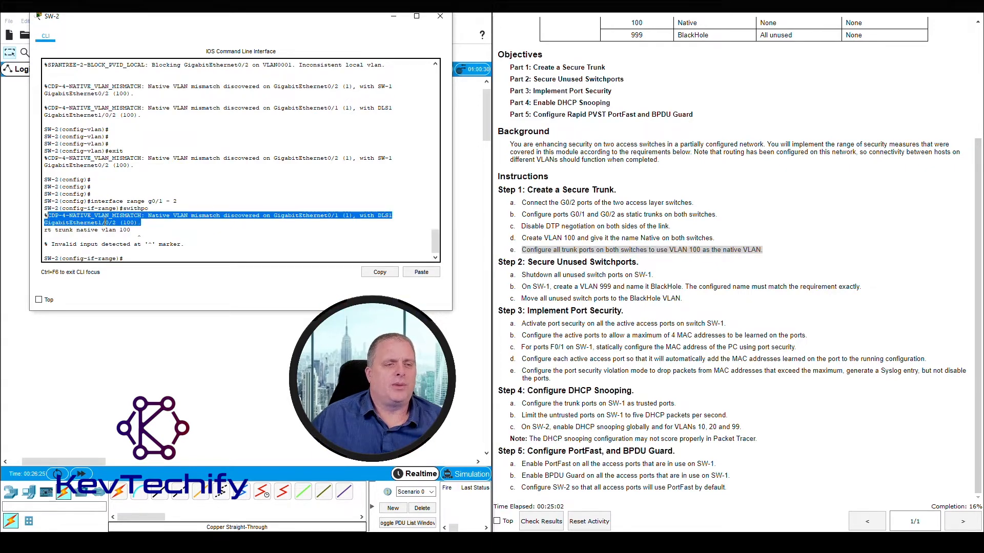
{"action": "left_click", "coordinate": [116, 216]}
{"action": "left_click_drag", "start_coordinate": [94, 216], "coordinate": [199, 213]}
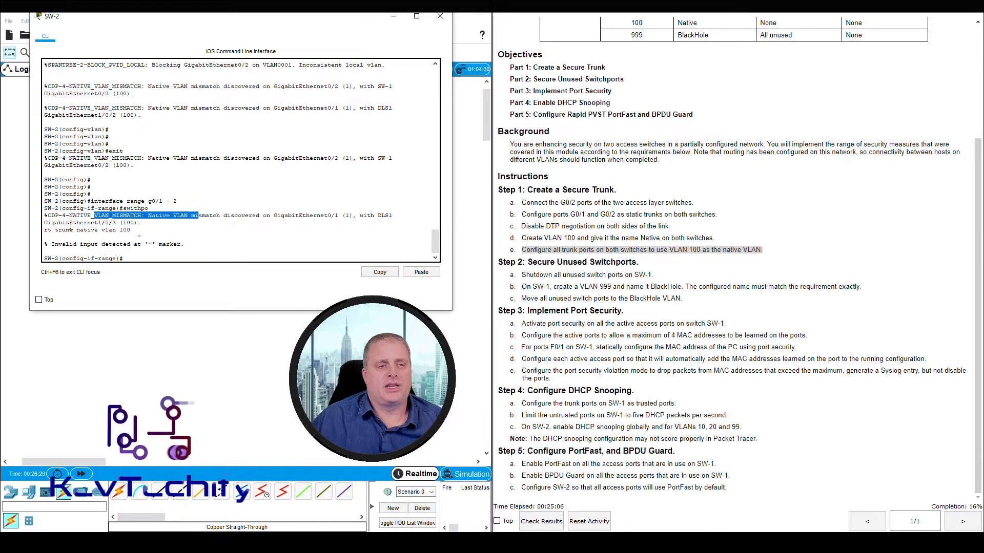
{"action": "mouse_move", "coordinate": [52, 230]}
{"action": "left_mouse_down"}
{"action": "mouse_move", "coordinate": [140, 223]}
{"action": "mouse_move", "coordinate": [141, 236]}
{"action": "left_mouse_up"}
{"action": "left_click", "coordinate": [139, 235]}
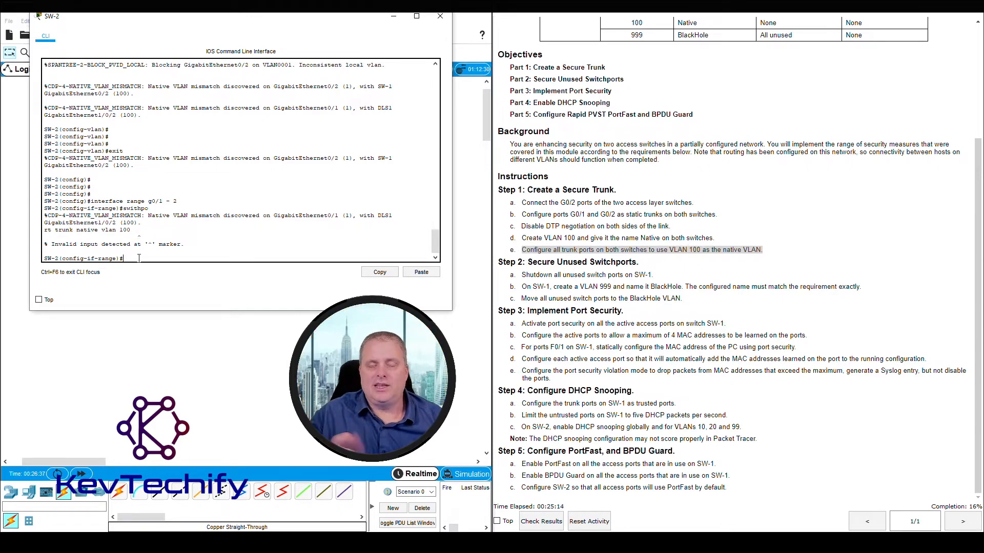
Try the recalled swithport trunk native vlan 100 command again on SW-2's trunk ports, and highlight the mismatch message below it.
{"action": "key", "text": "Up"}
{"action": "key", "text": "Return"}
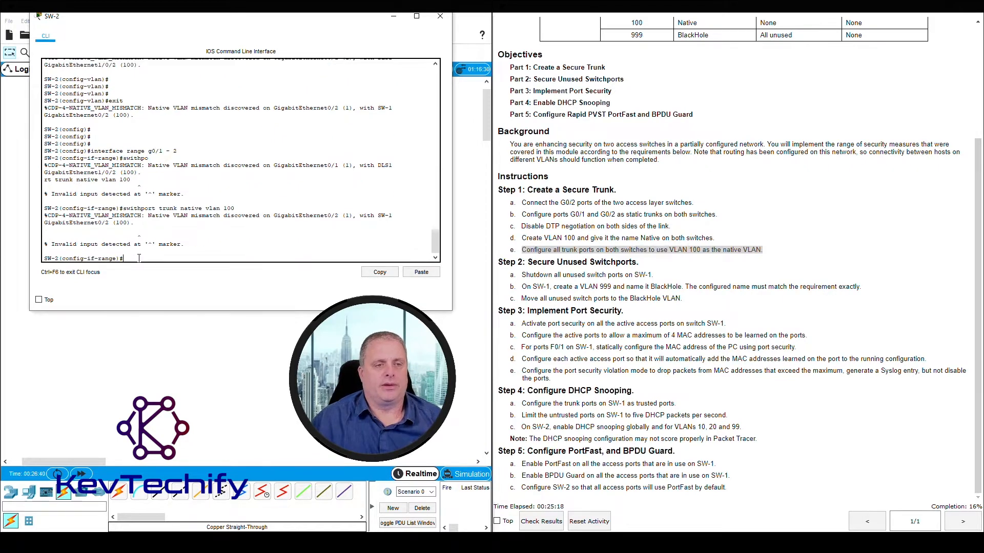
{"action": "left_click_drag", "start_coordinate": [116, 216], "coordinate": [199, 216]}
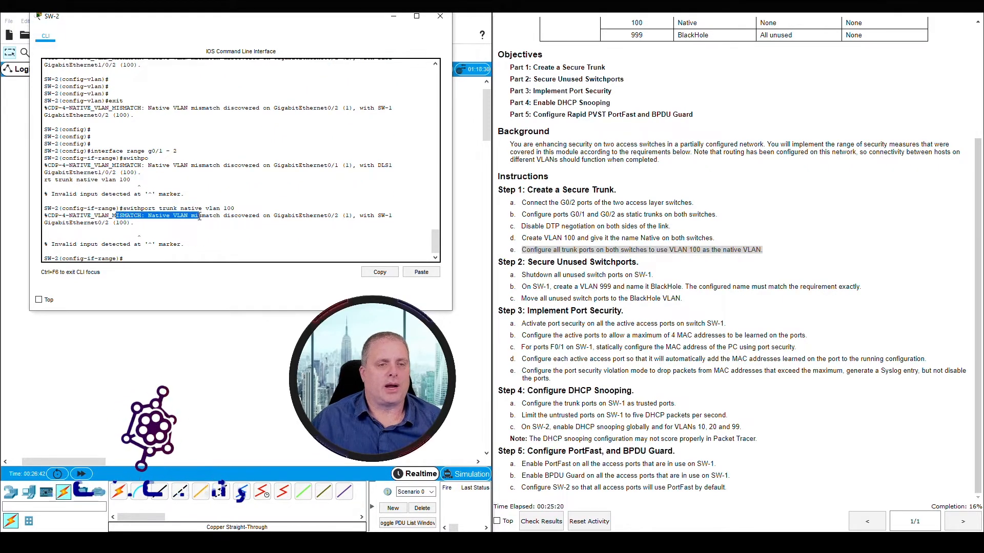
Try swithport trunk native vlan 100 once more on SW-2's trunk ports.
{"action": "left_click", "coordinate": [152, 260]}
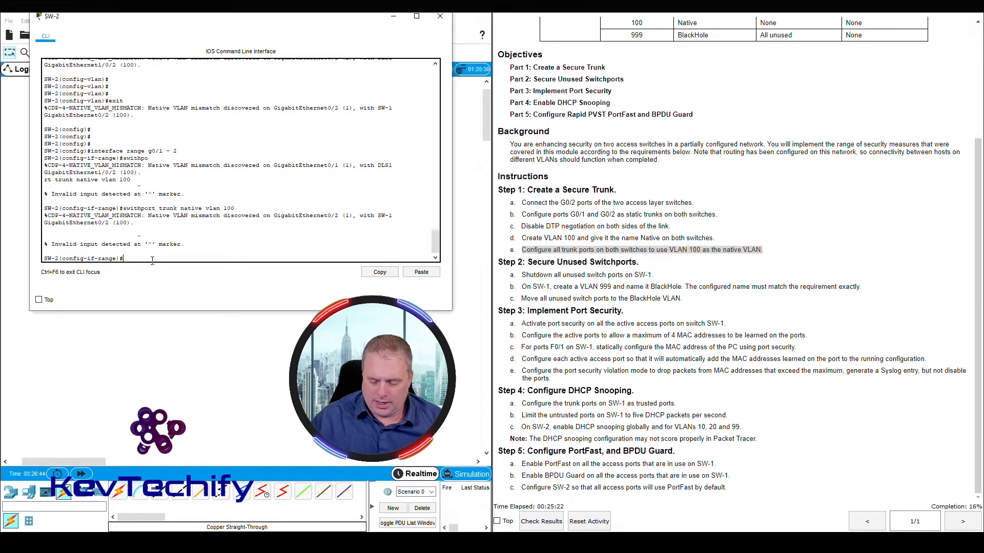
{"action": "key", "text": "Up"}
{"action": "key", "text": "Return"}
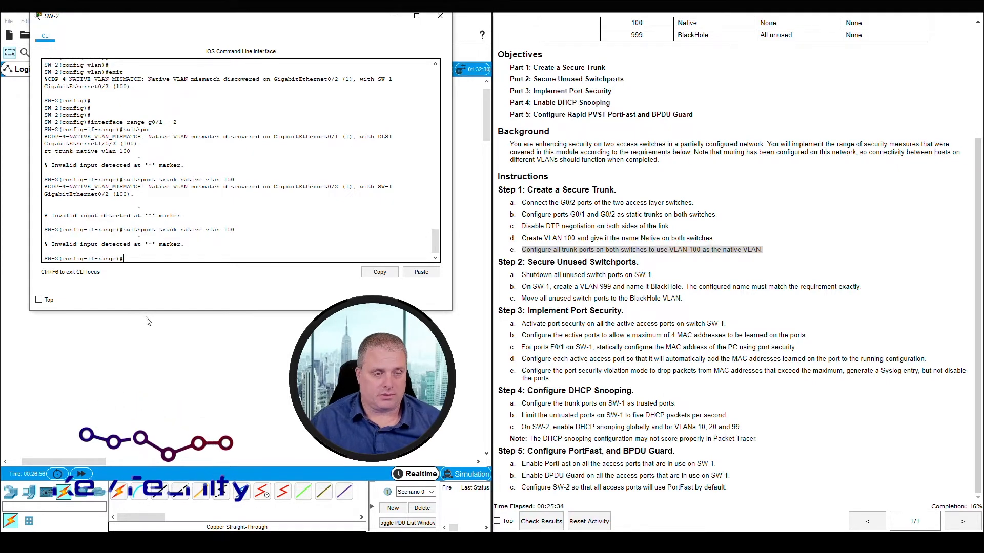
Correct the misspelled command to switchport trunk native vlan 100 and apply it to SW-2's trunk ports.
{"action": "key", "text": "Up"}
{"action": "key", "text": "Left"}
{"action": "key", "text": "Left"}
{"action": "key", "text": "Left"}
{"action": "key", "text": "Left"}
{"action": "key", "text": "Left"}
{"action": "key", "text": "Left"}
{"action": "key", "text": "Left"}
{"action": "key", "text": "Left"}
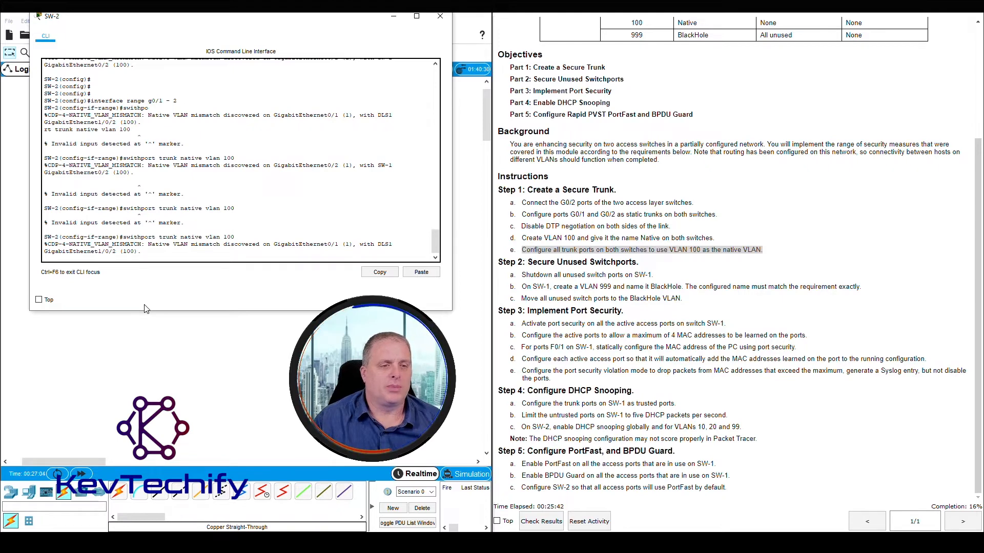
{"action": "key", "text": "Return"}
{"action": "key", "text": "Up"}
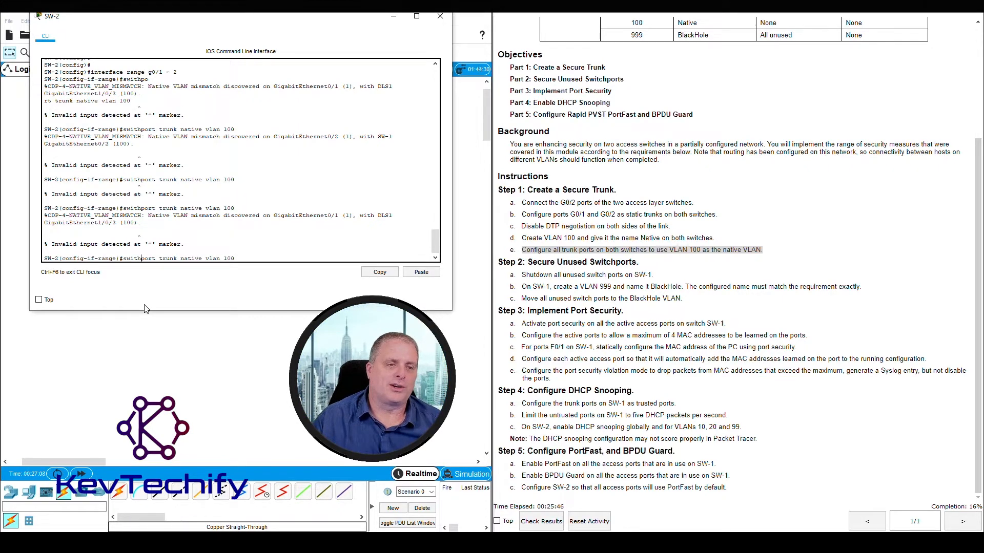
{"action": "type", "text": "c"}
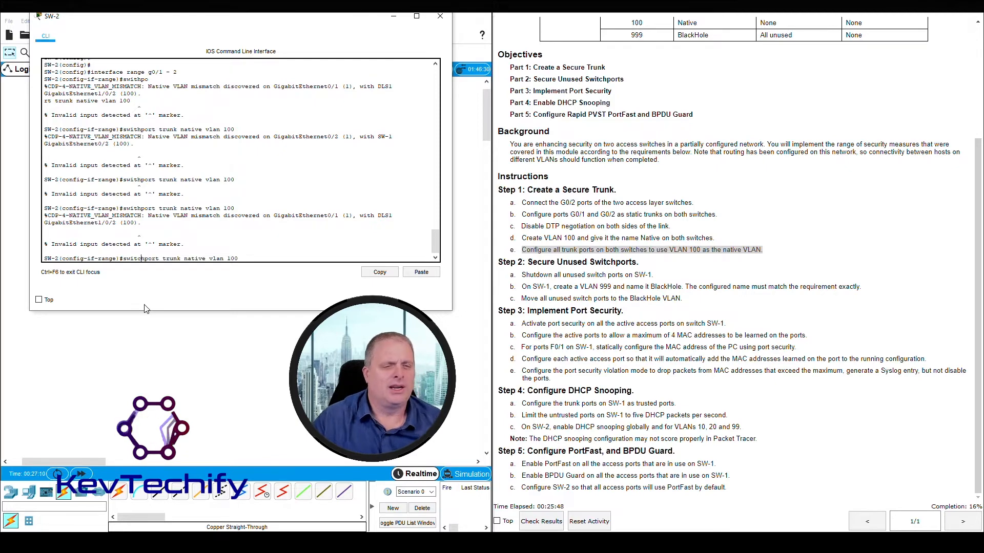
{"action": "key", "text": "Return"}
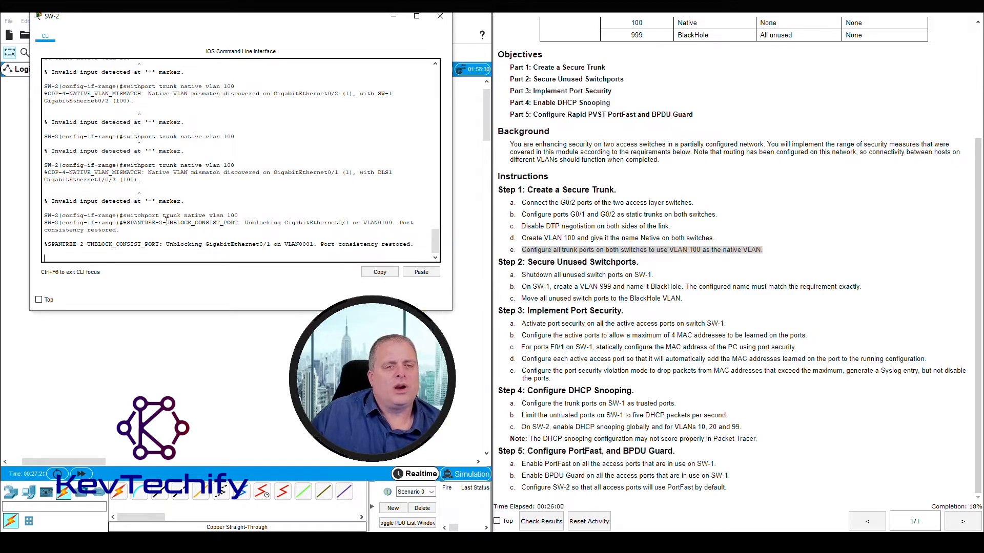
Examine the spanning-tree unblocking messages for GigabitEthernet0/1 in SW-2's console by highlighting them, and get back to a clean prompt.
{"action": "left_click_drag", "start_coordinate": [167, 221], "coordinate": [222, 227]}
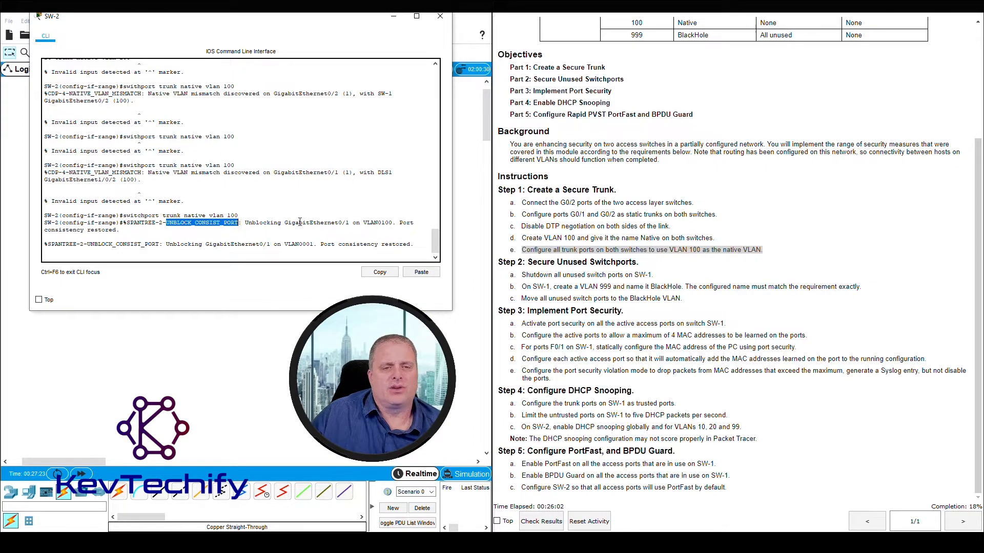
{"action": "left_click_drag", "start_coordinate": [336, 223], "coordinate": [165, 224]}
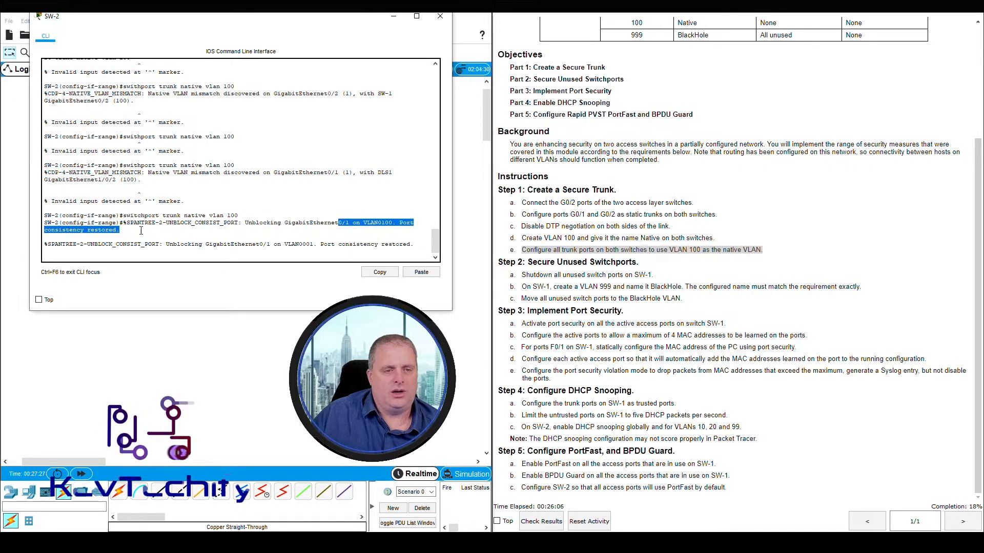
{"action": "left_click_drag", "start_coordinate": [169, 244], "coordinate": [383, 249]}
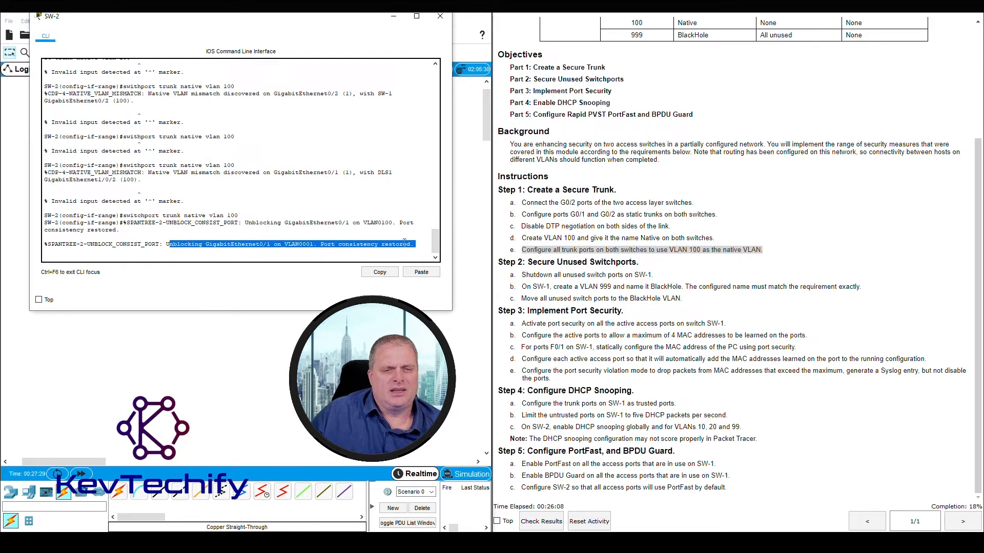
{"action": "key", "text": "Return"}
{"action": "key", "text": "Return"}
{"action": "key", "text": "Return"}
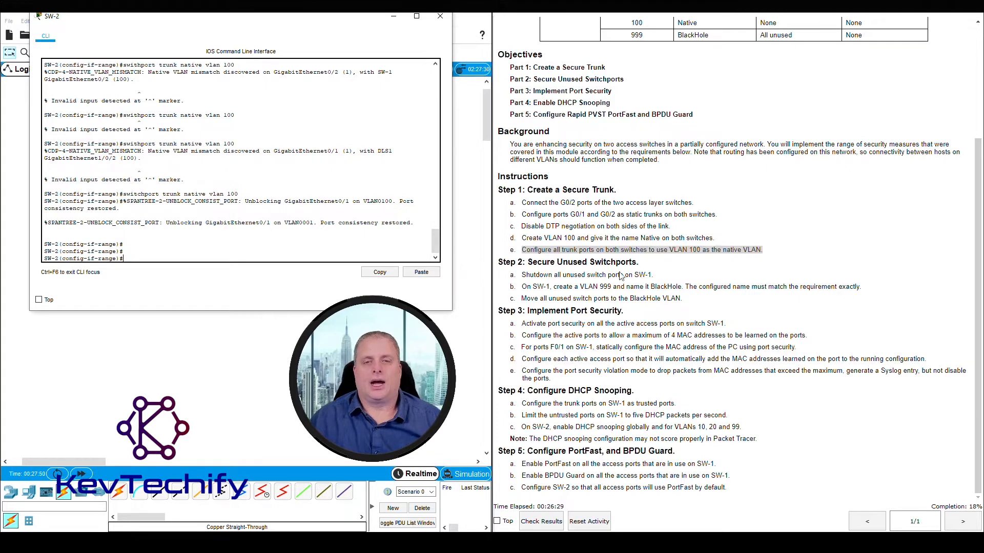
Read the Step 2 heading and its instruction about shutting down unused switch ports on SW-1, highlighting each.
{"action": "left_click", "coordinate": [542, 262]}
{"action": "left_click_drag", "start_coordinate": [499, 263], "coordinate": [642, 265]}
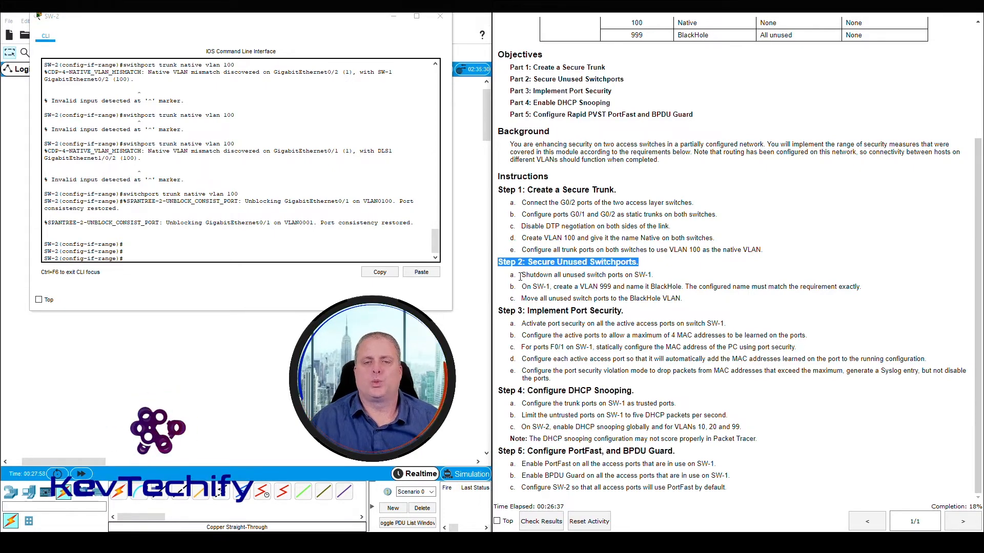
{"action": "left_click_drag", "start_coordinate": [521, 277], "coordinate": [658, 281]}
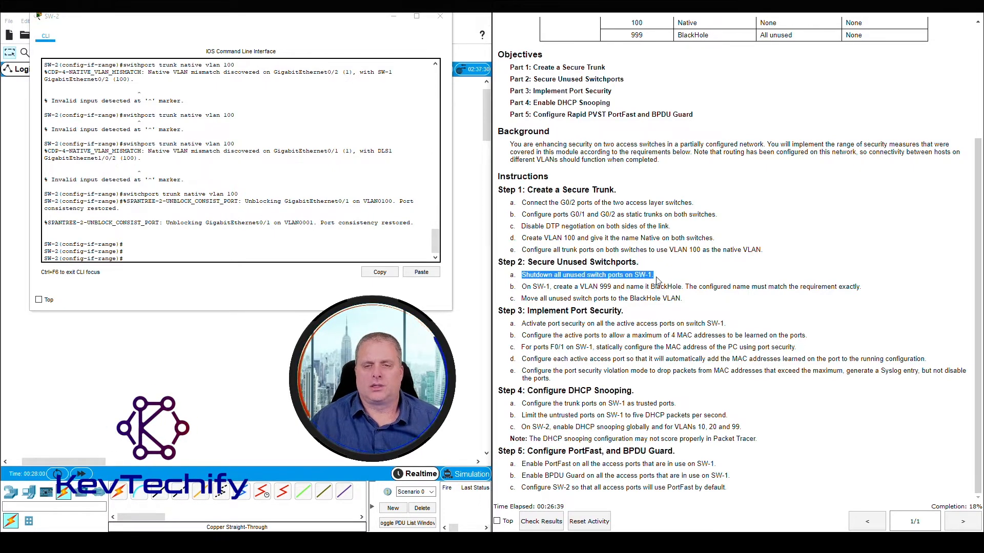
Minimize SW-2's window, bring up SW-1's console, and highlight its GigabitEthernet0/2 unblocking messages for VLANs 1 and 100.
{"action": "left_click", "coordinate": [394, 21]}
{"action": "left_click", "coordinate": [151, 164]}
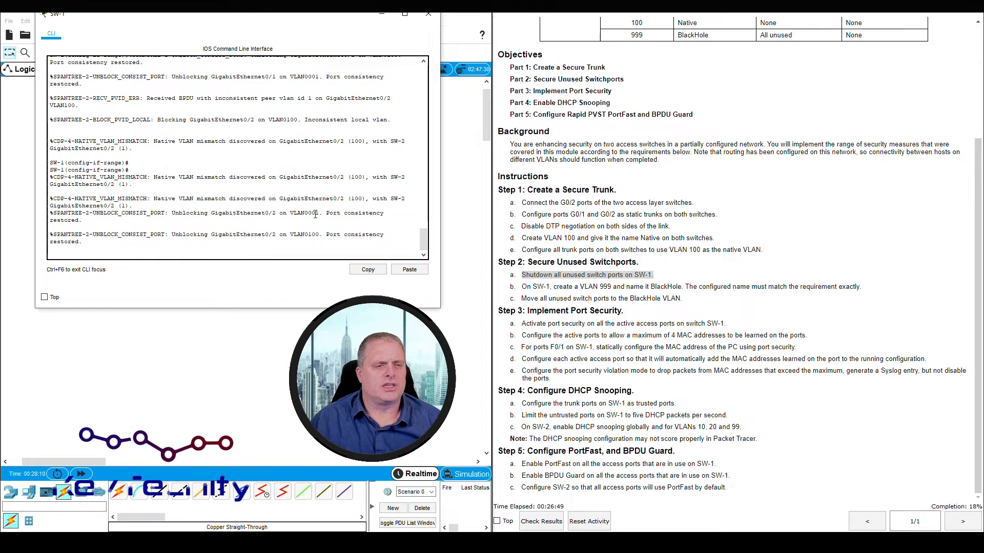
{"action": "left_click_drag", "start_coordinate": [263, 214], "coordinate": [362, 214]}
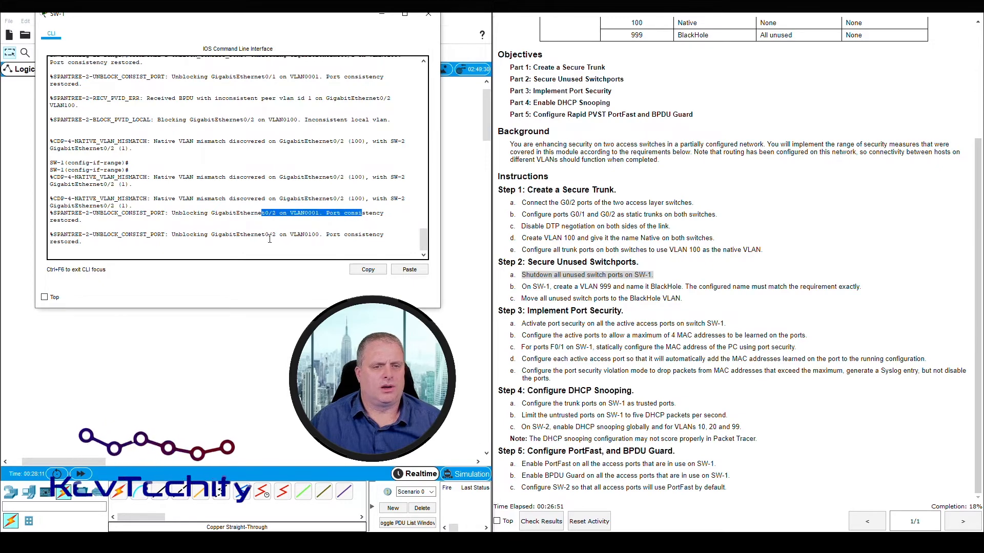
{"action": "left_click_drag", "start_coordinate": [264, 234], "coordinate": [389, 235]}
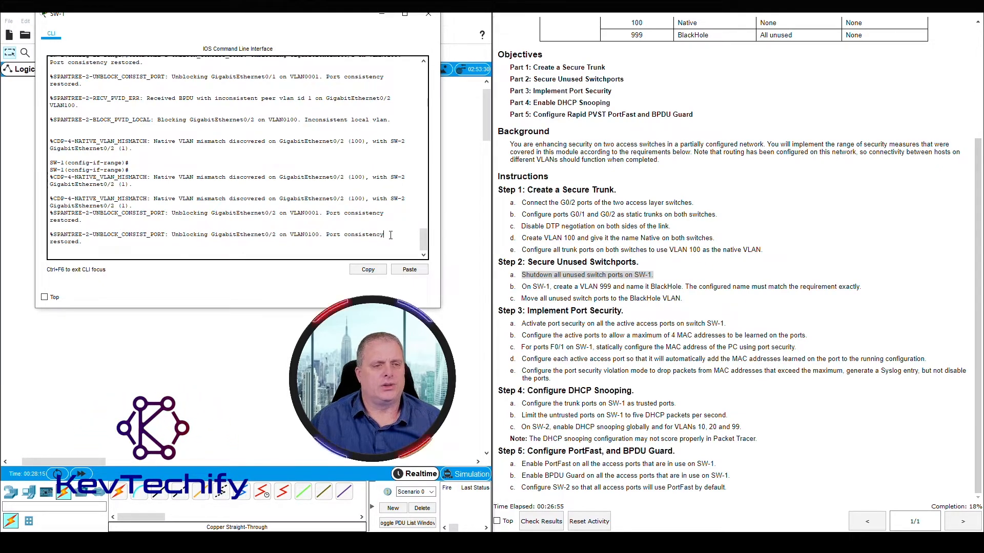
Get a clean prompt on SW-1 and return to global configuration mode with exit.
{"action": "key", "text": "Return"}
{"action": "key", "text": "Return"}
{"action": "key", "text": "Return"}
{"action": "key", "text": "Return"}
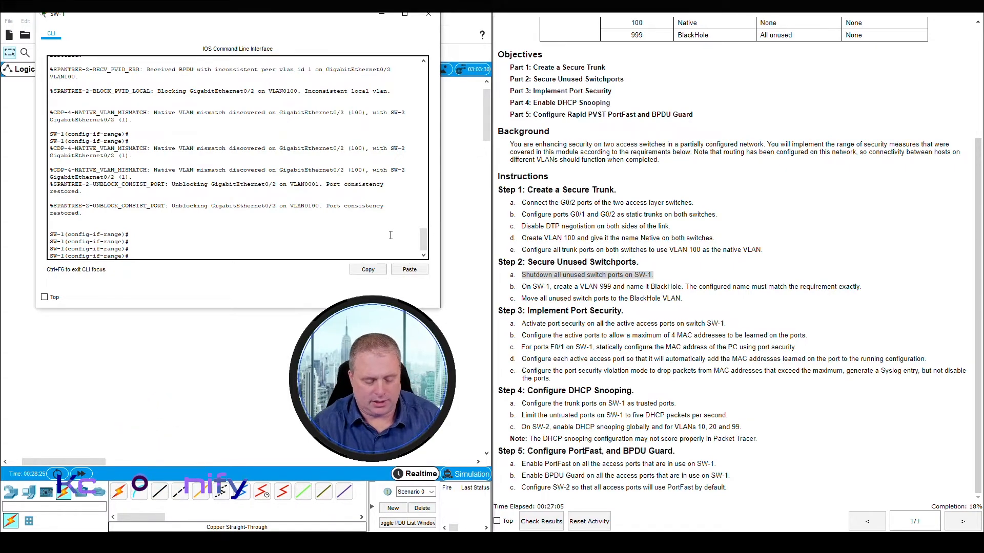
{"action": "type", "text": "exit"}
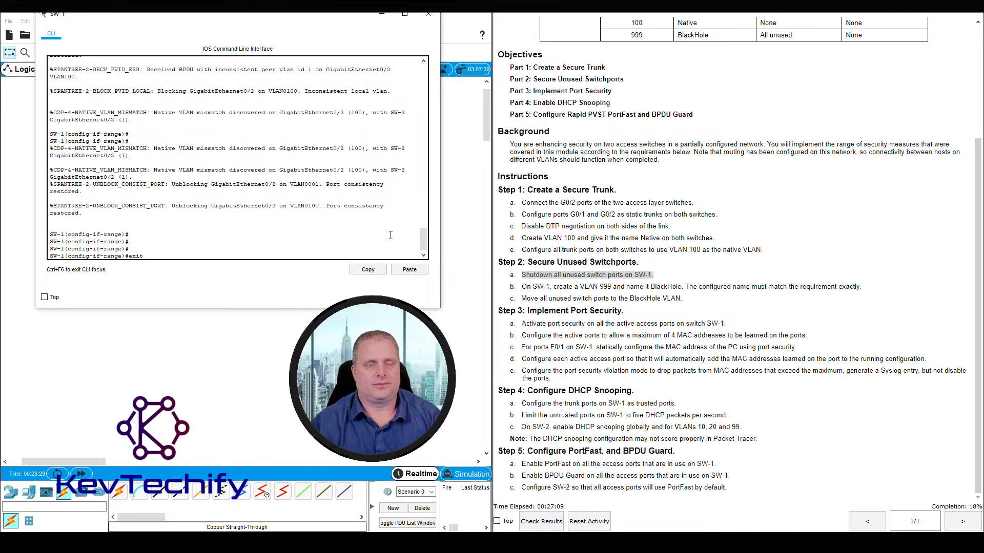
{"action": "key", "text": "Return"}
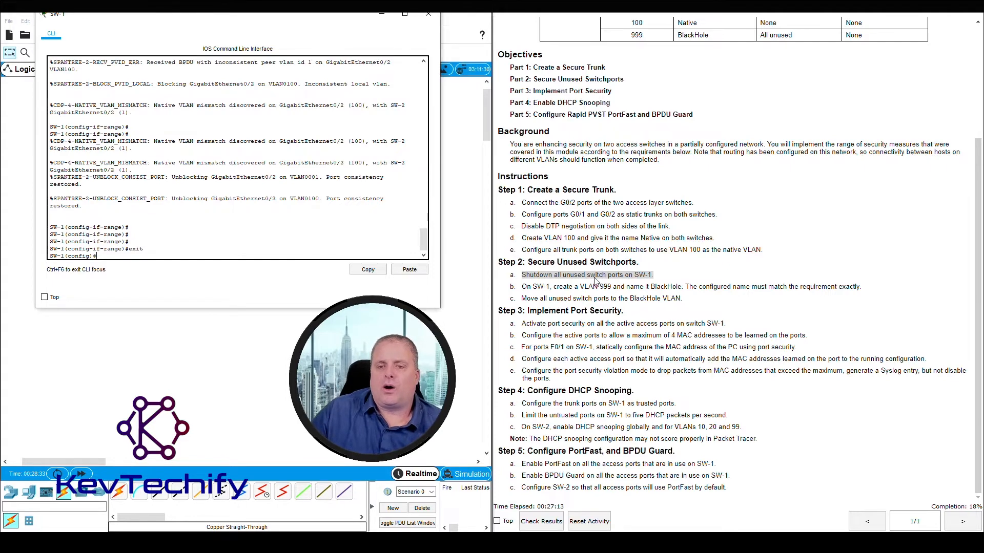
Review SW-1's port memberships in the VLAN table to identify which ports are in use.
{"action": "scroll", "coordinate": [646, 287], "scroll_direction": "up", "scroll_amount": 5}
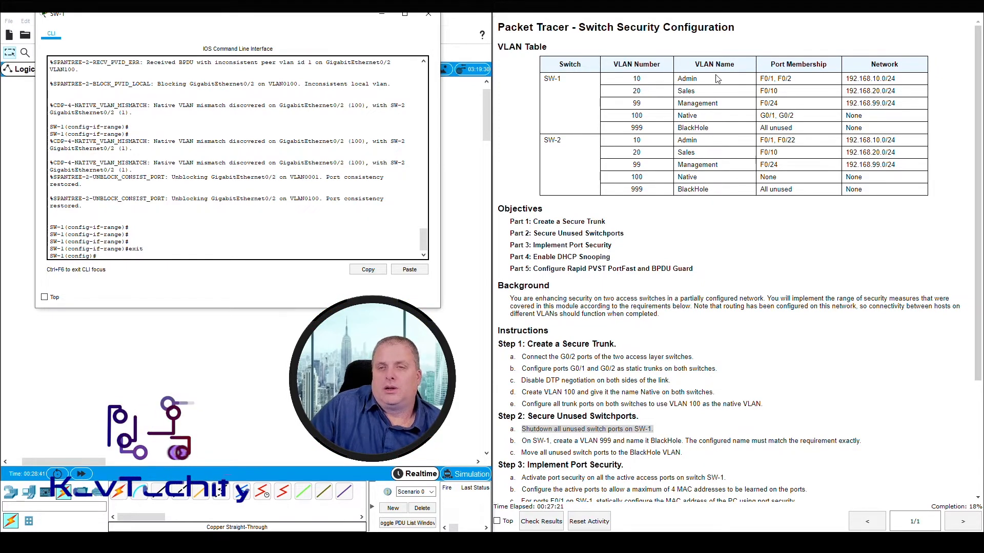
{"action": "left_click_drag", "start_coordinate": [761, 78], "coordinate": [794, 82]}
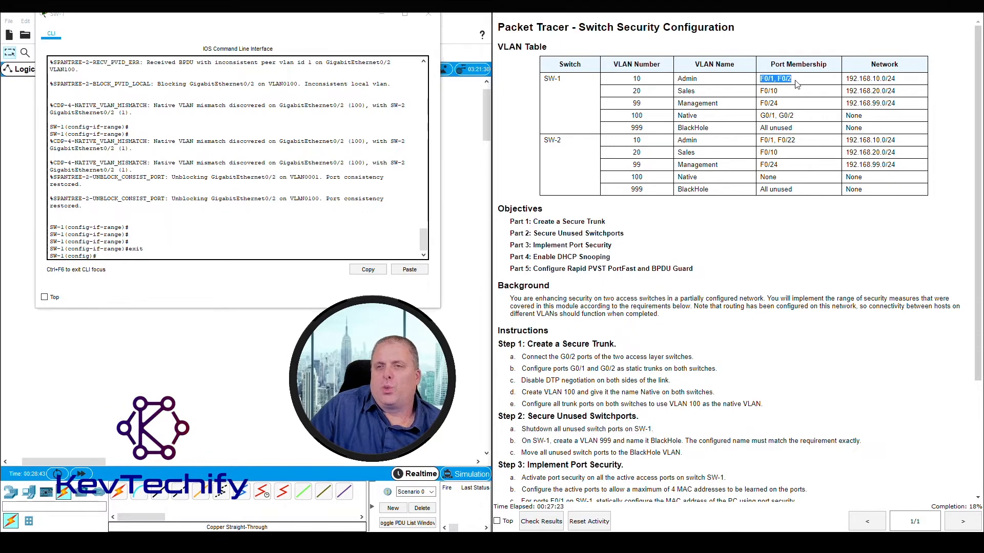
{"action": "left_click", "coordinate": [762, 91]}
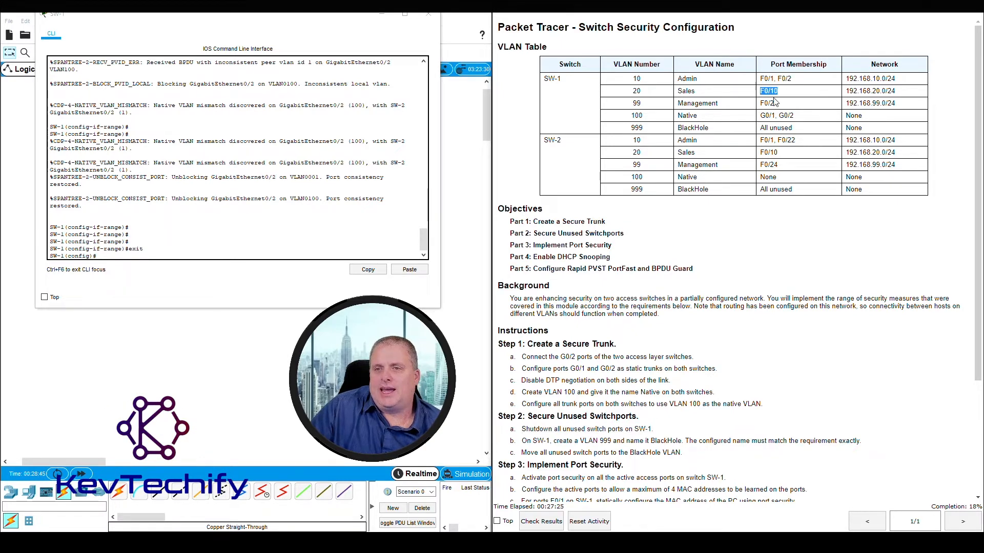
{"action": "left_click_drag", "start_coordinate": [760, 103], "coordinate": [782, 104]}
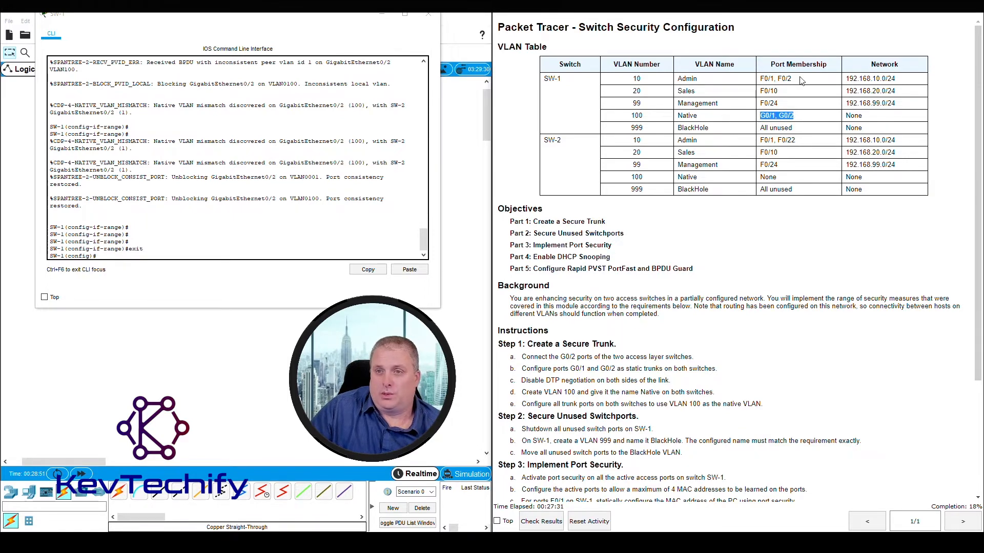
{"action": "left_click", "coordinate": [788, 88]}
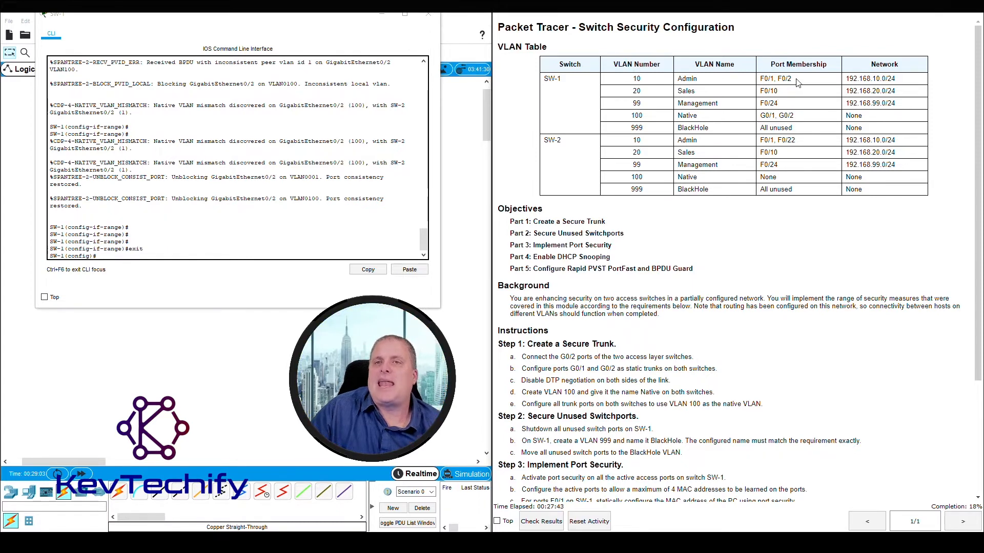
Enter configuration mode for SW-1's unused ports with interface range f0/3 - 9, f0/11 - 23.
{"action": "left_click", "coordinate": [136, 257]}
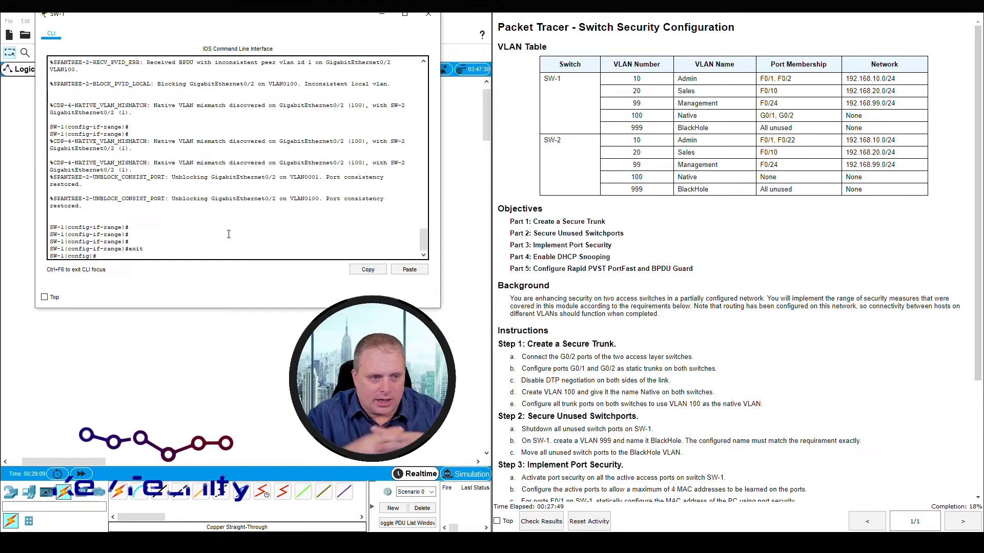
{"action": "type", "text": "interf"}
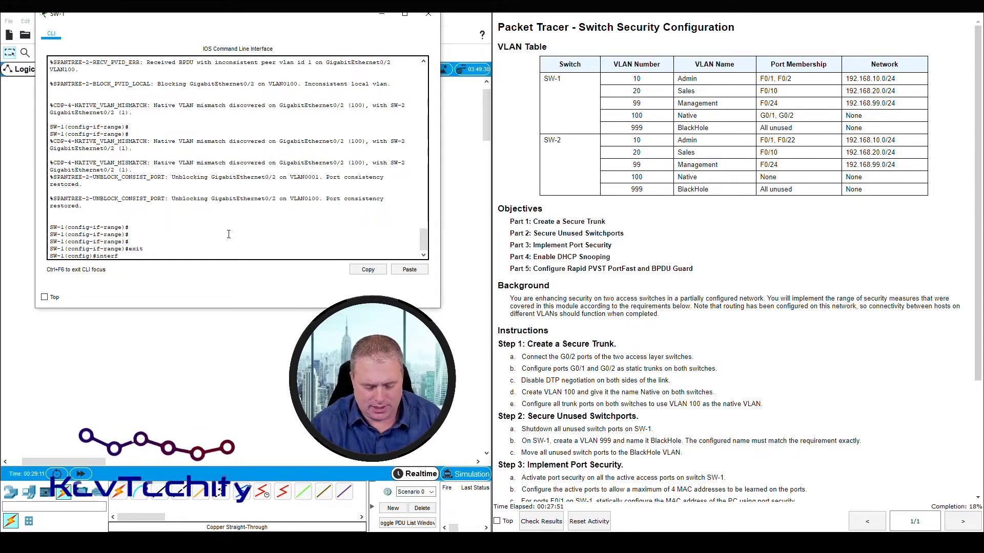
{"action": "type", "text": "ace range"}
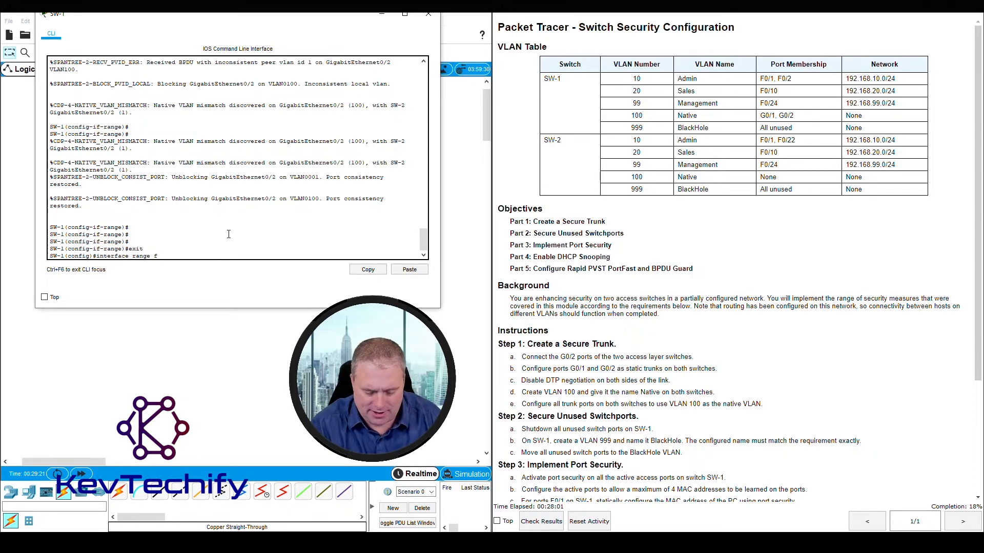
{"action": "type", "text": "f0/1"}
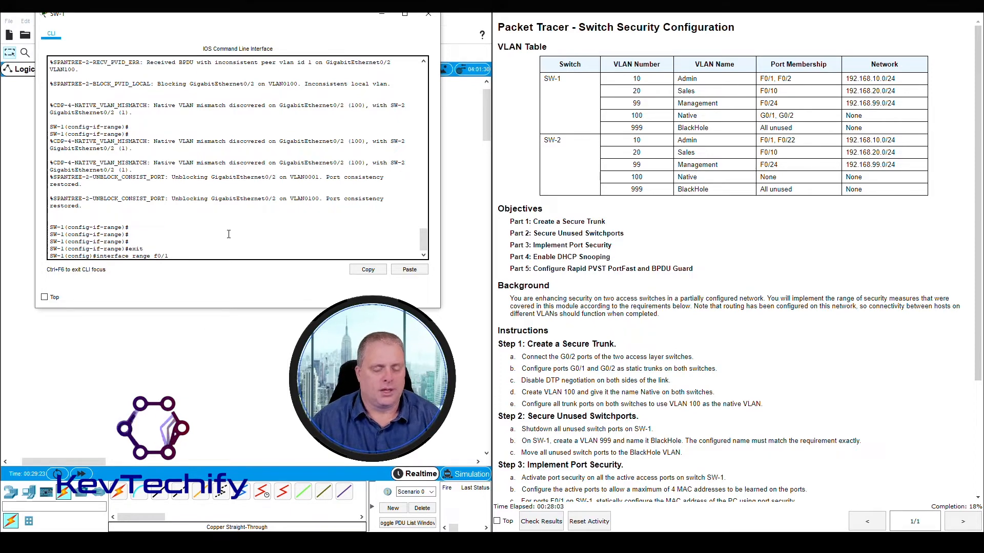
{"action": "type", "text": " -"}
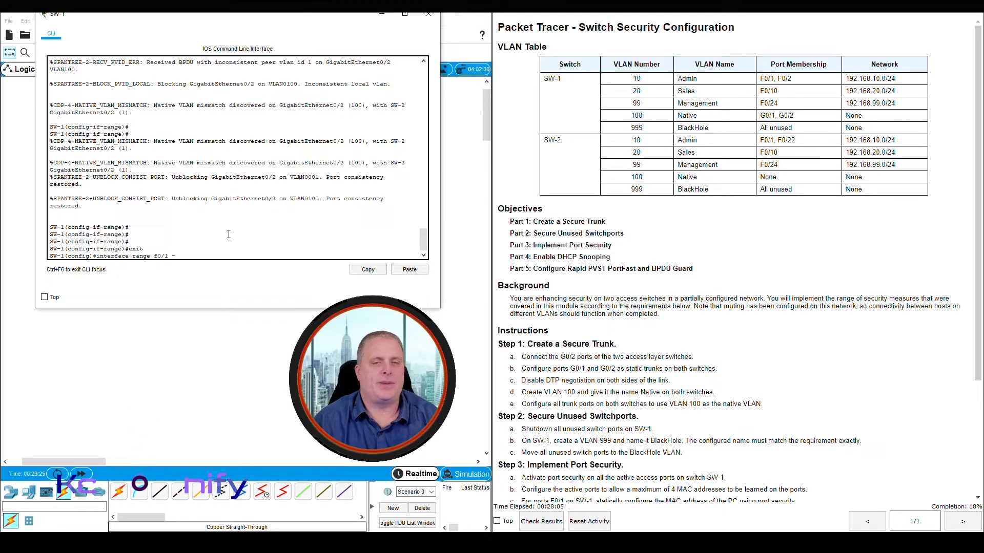
{"action": "key", "text": "BackSpace"}
{"action": "key", "text": "BackSpace"}
{"action": "key", "text": "BackSpace"}
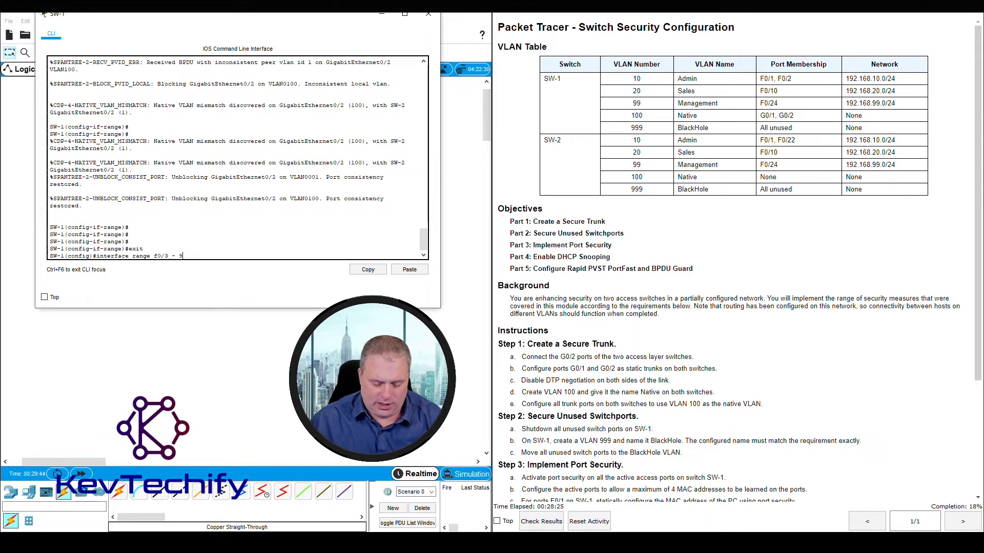
{"action": "type", "text": ", f0/11 - 23"}
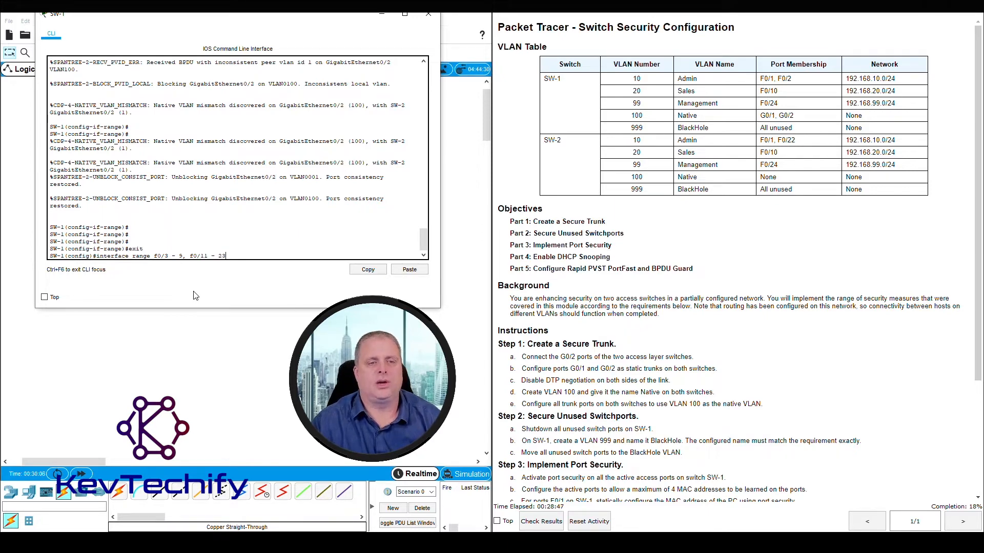
{"action": "key", "text": "Return"}
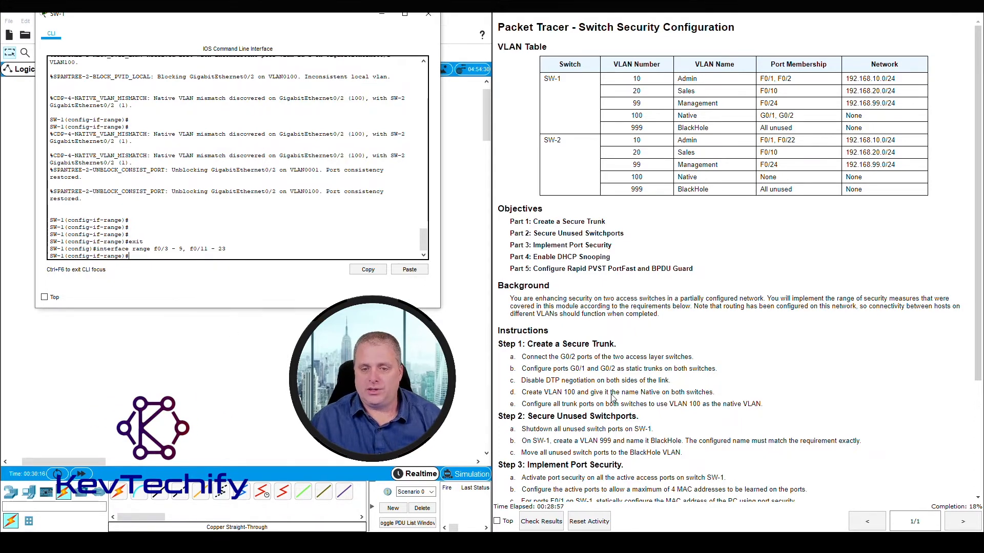
Shut down the selected range of unused ports on SW-1, as Step 2a of the instructions requires.
{"action": "scroll", "coordinate": [613, 398], "scroll_direction": "down", "scroll_amount": 3}
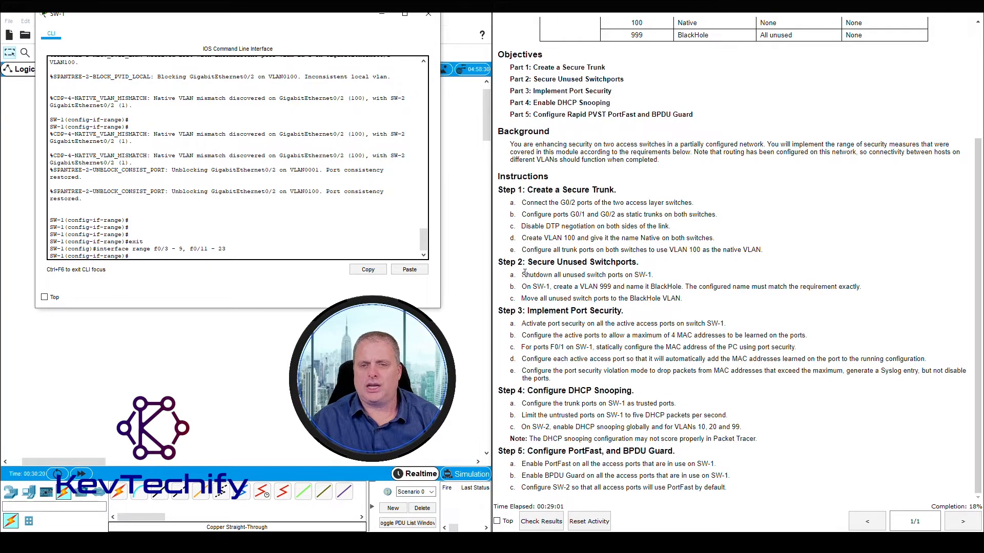
{"action": "left_click_drag", "start_coordinate": [522, 275], "coordinate": [654, 275]}
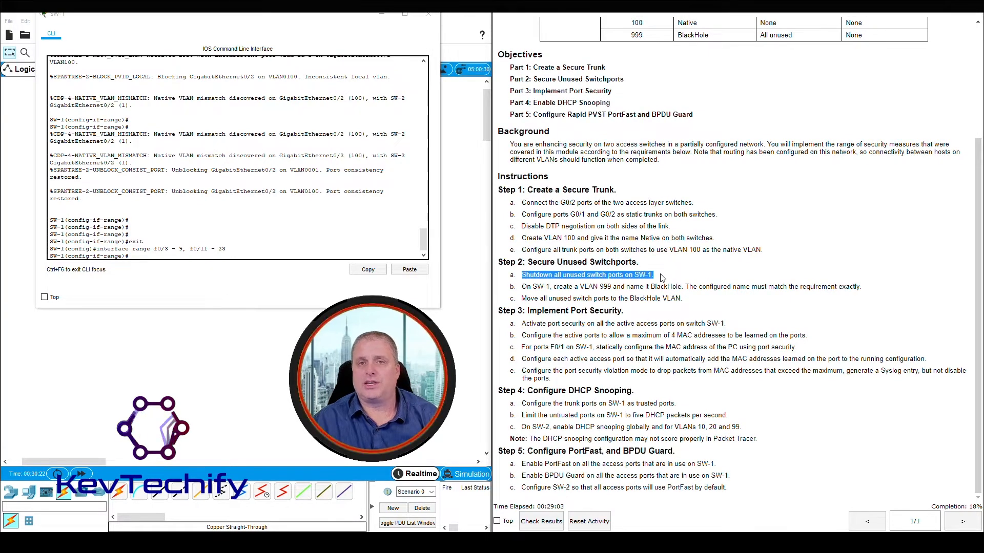
{"action": "left_click", "coordinate": [147, 255]}
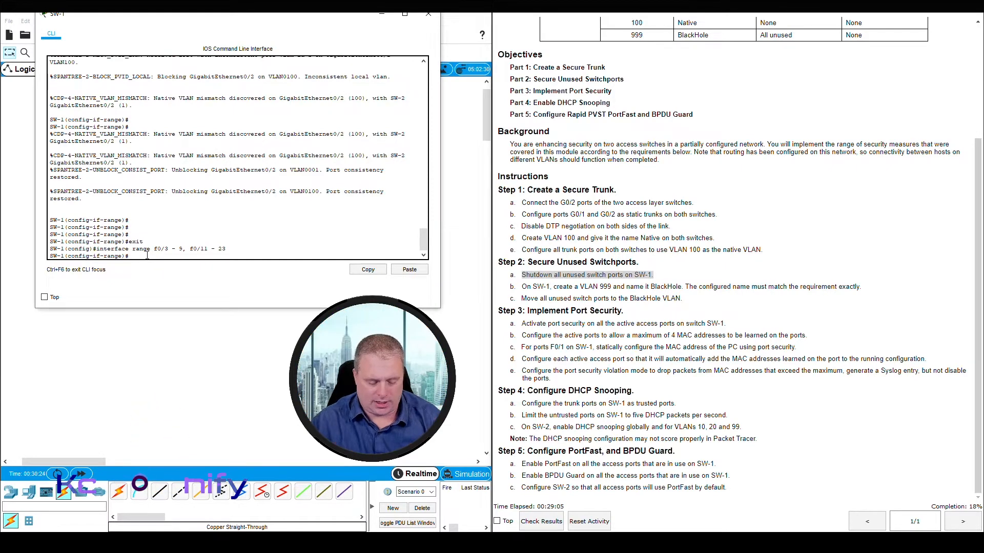
{"action": "type", "text": "shutdown"}
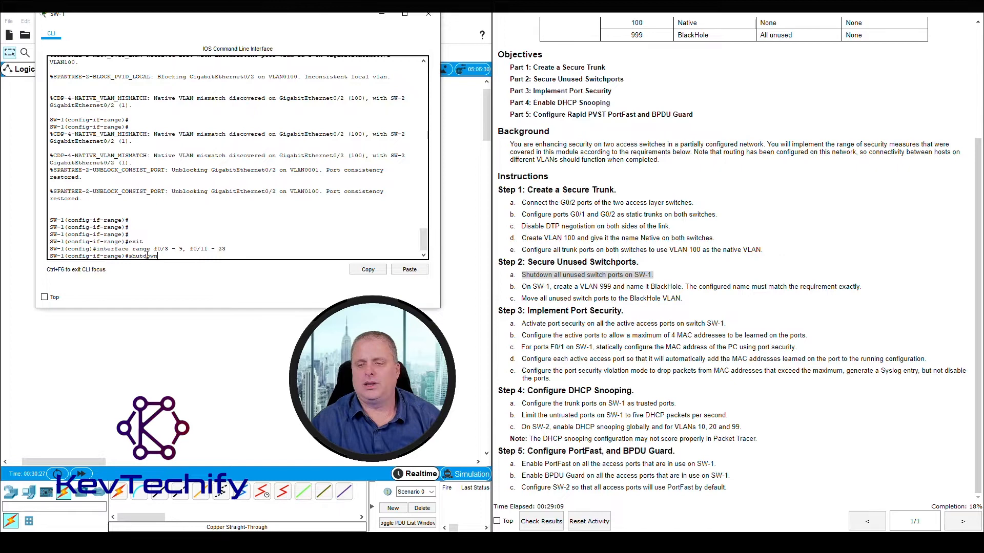
{"action": "key", "text": "Return"}
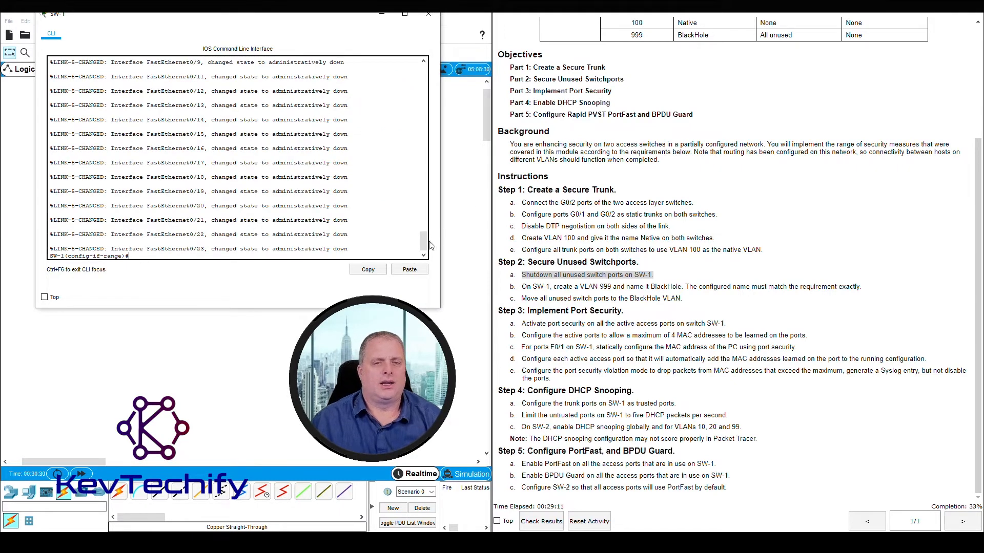
Check SW-1's link state messages for ports 0/3 to 0/9 and 0/11 to 0/23 against the VLAN table's port memberships.
{"action": "scroll", "coordinate": [231, 169], "scroll_direction": "up", "scroll_amount": 5}
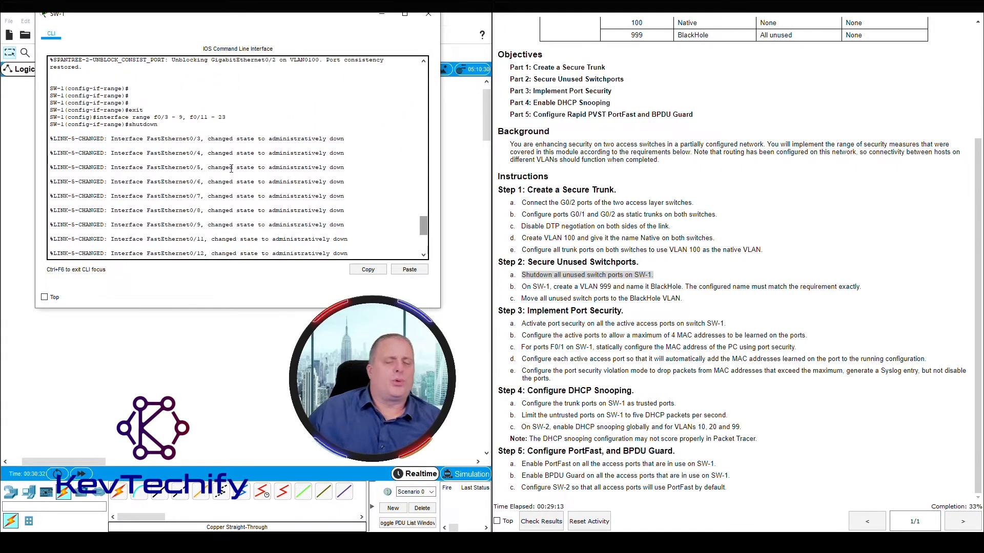
{"action": "left_click_drag", "start_coordinate": [190, 139], "coordinate": [200, 139]}
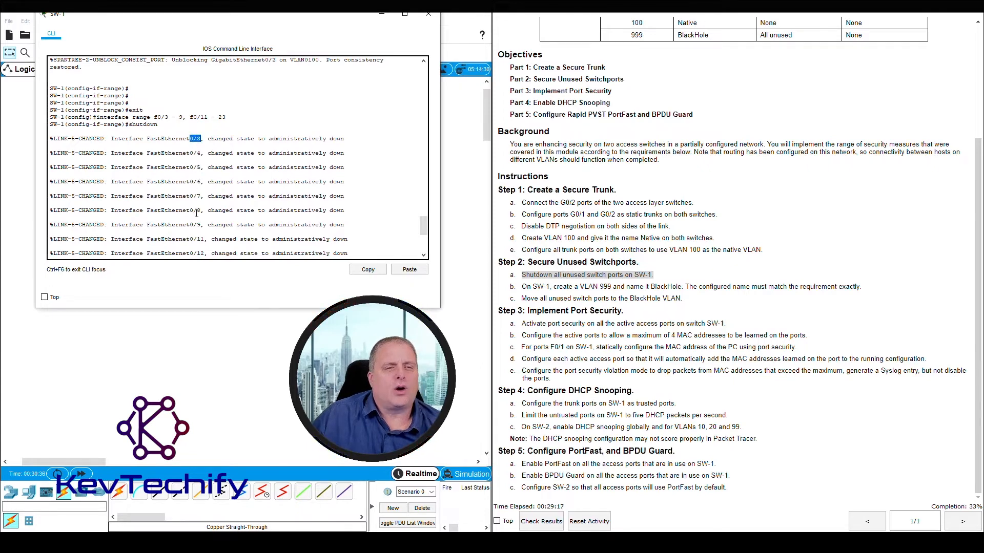
{"action": "left_click_drag", "start_coordinate": [189, 225], "coordinate": [201, 225]}
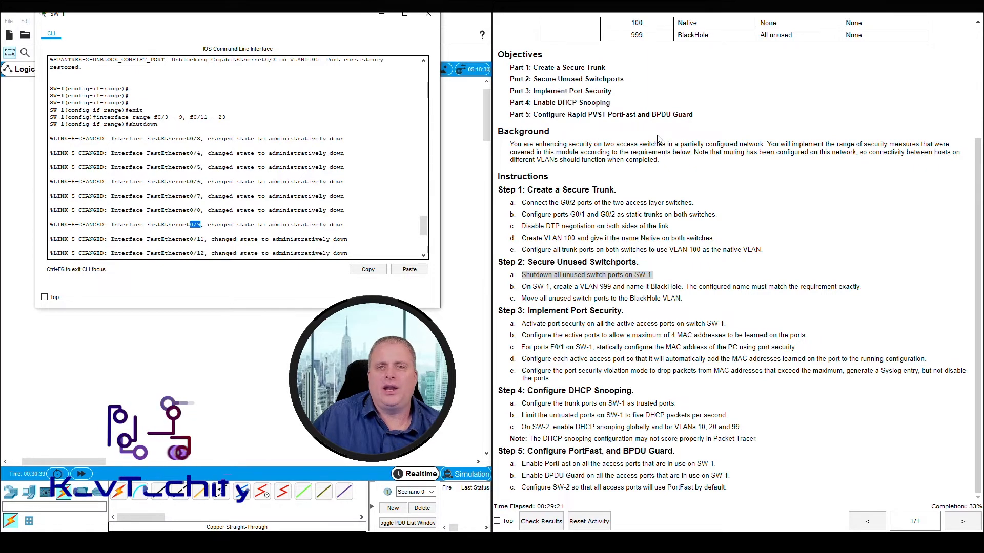
{"action": "scroll", "coordinate": [660, 138], "scroll_direction": "up", "scroll_amount": 2}
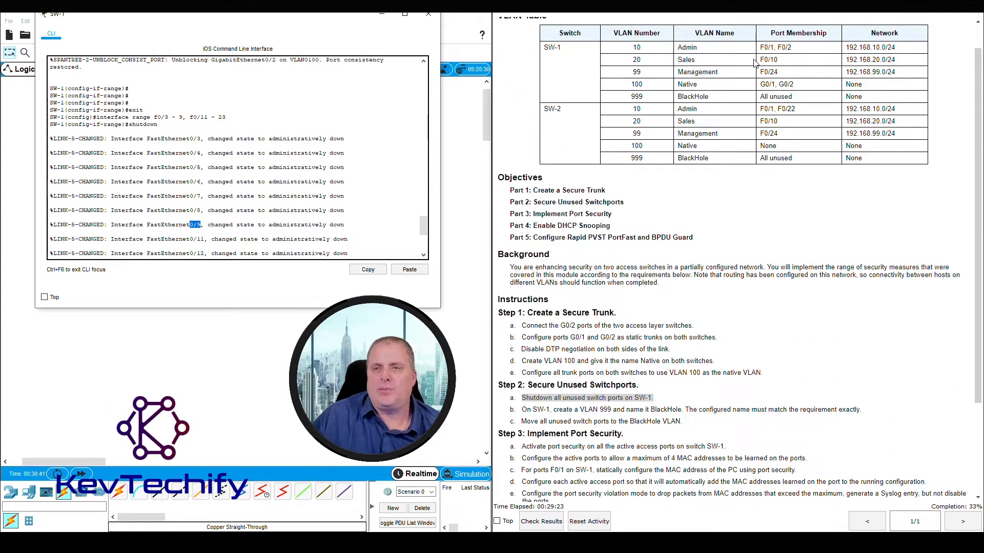
{"action": "scroll", "coordinate": [304, 184], "scroll_direction": "down", "scroll_amount": 3}
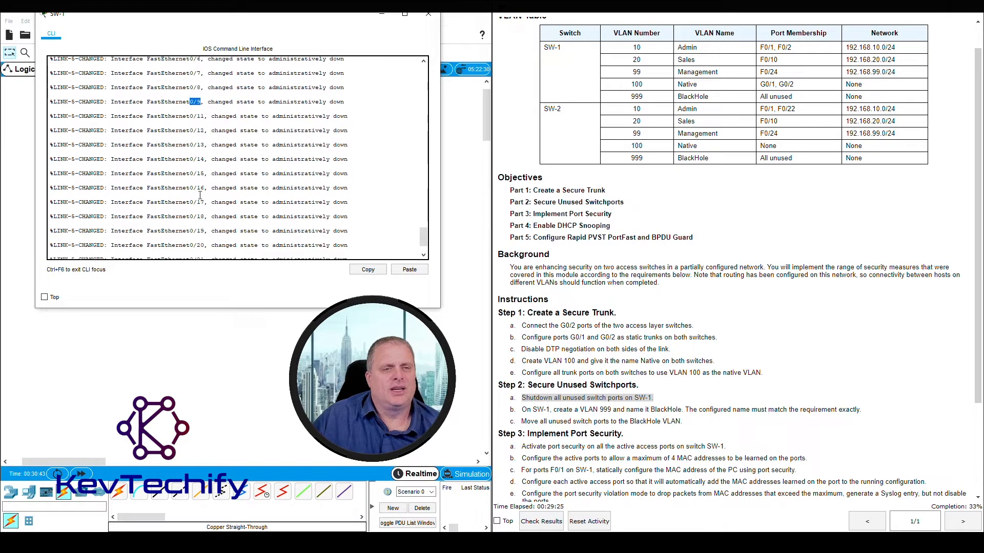
{"action": "left_click_drag", "start_coordinate": [193, 116], "coordinate": [205, 116]}
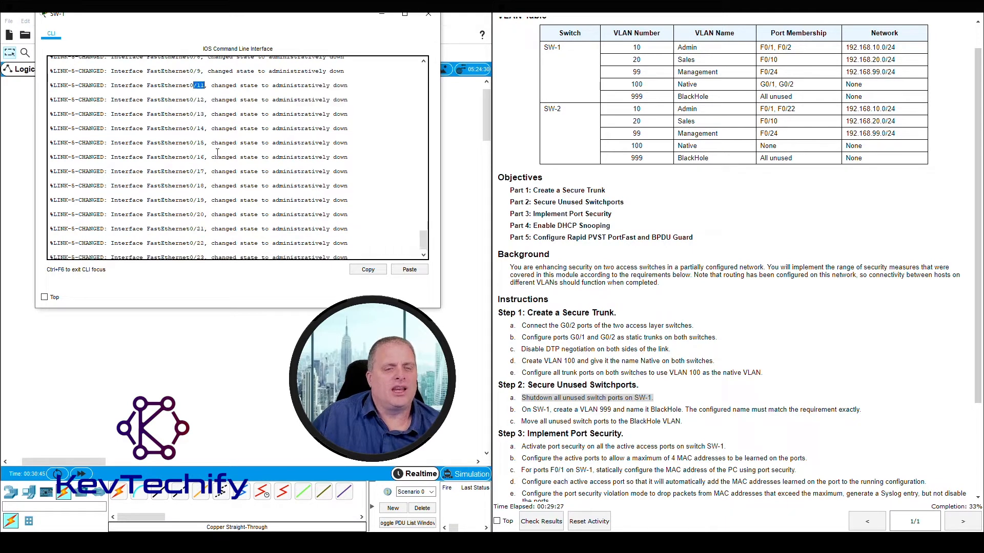
{"action": "mouse_move", "coordinate": [197, 248]}
{"action": "left_mouse_down"}
{"action": "mouse_move", "coordinate": [214, 248]}
{"action": "mouse_move", "coordinate": [204, 248]}
{"action": "left_mouse_up"}
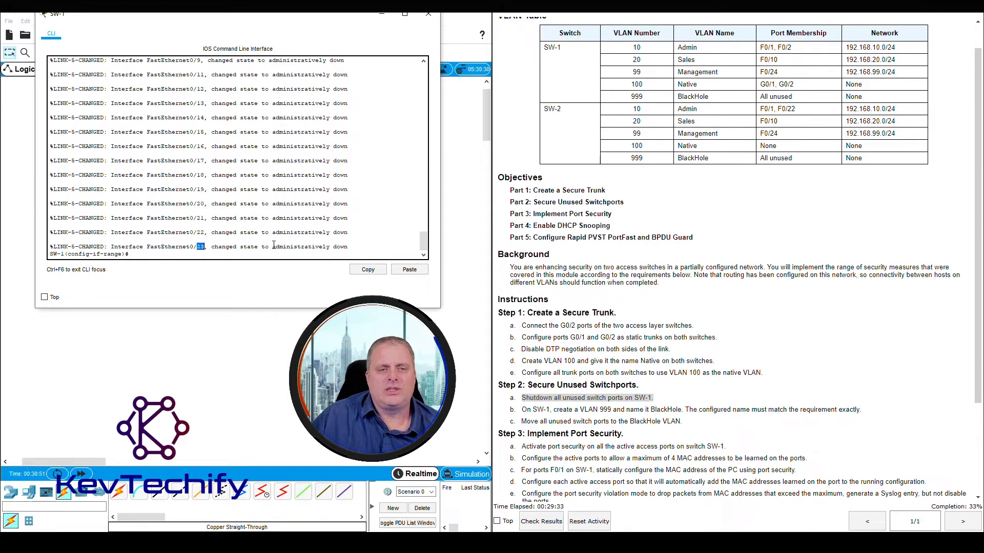
{"action": "left_click_drag", "start_coordinate": [272, 248], "coordinate": [348, 246]}
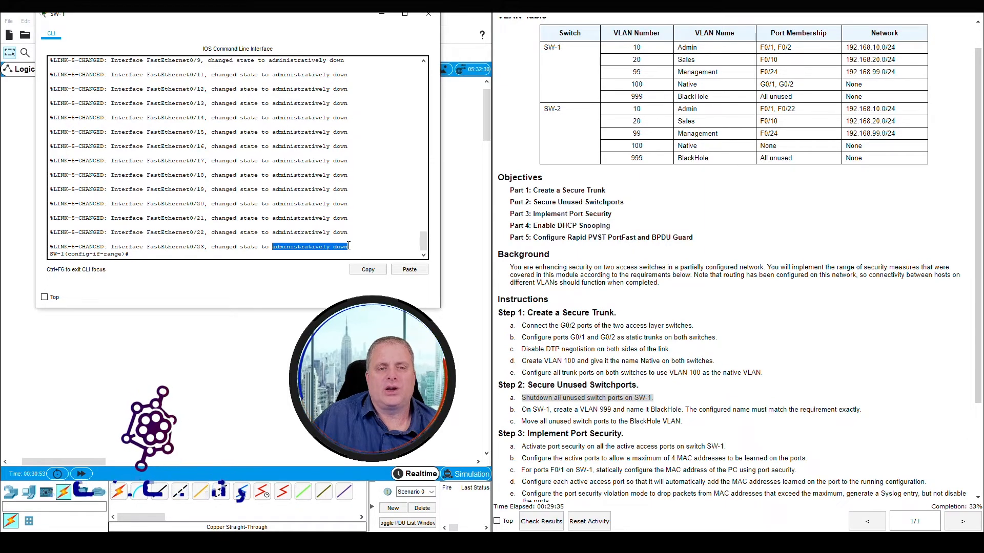
{"action": "left_click", "coordinate": [757, 72]}
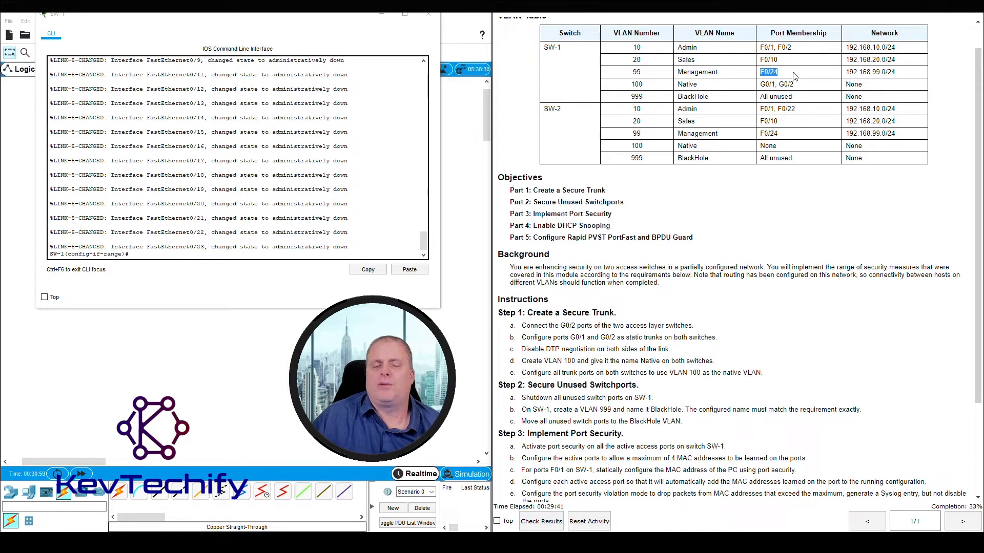
{"action": "left_click", "coordinate": [763, 71]}
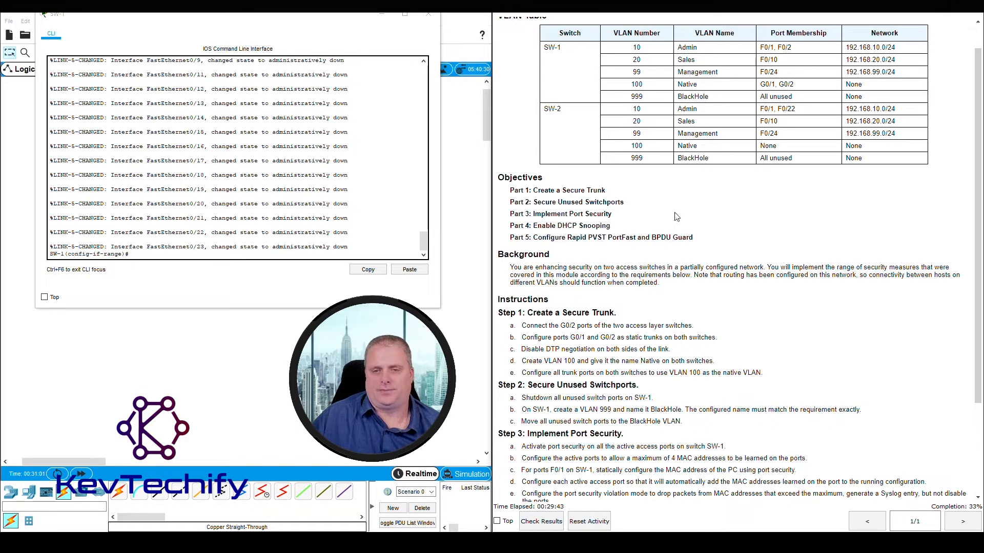
Examine Step 2's instructions on shutting down unused ports and creating VLAN 999, highlighting the required name BlackHole.
{"action": "scroll", "coordinate": [675, 216], "scroll_direction": "down", "scroll_amount": 5}
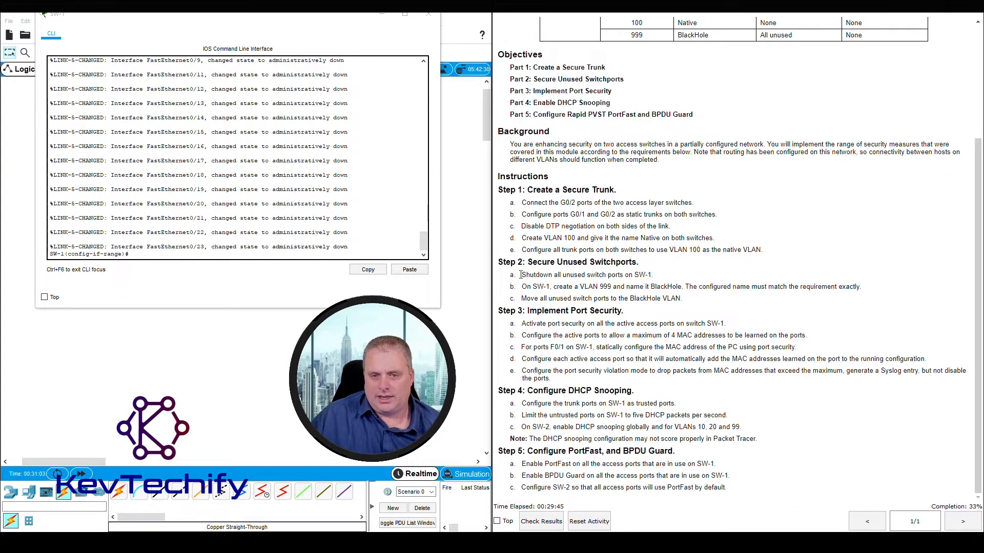
{"action": "left_click_drag", "start_coordinate": [524, 274], "coordinate": [675, 279]}
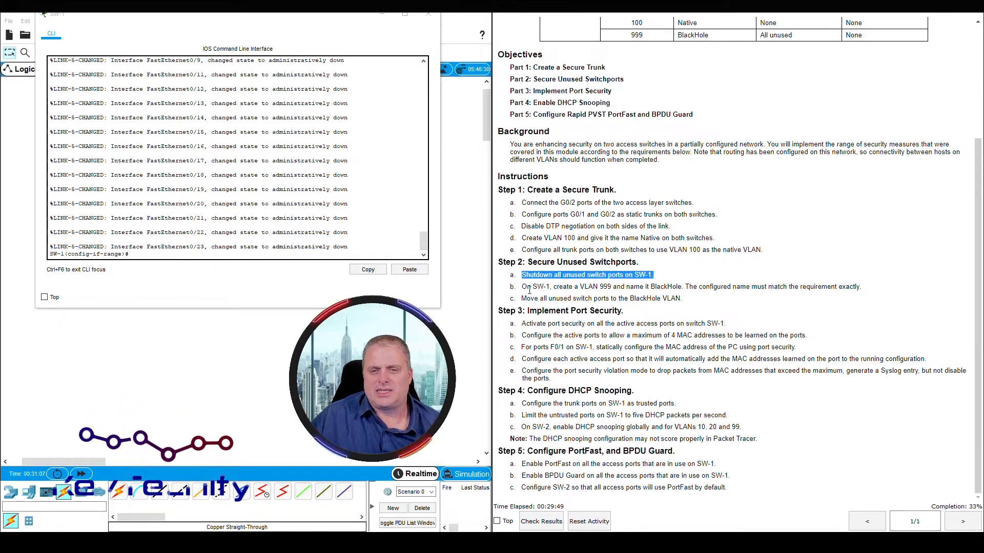
{"action": "left_click_drag", "start_coordinate": [522, 286], "coordinate": [666, 287]}
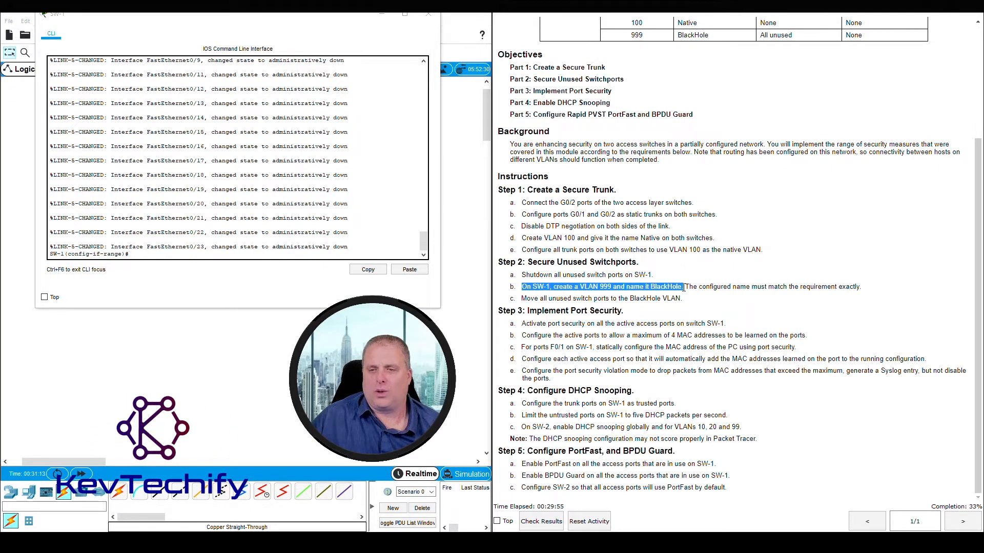
{"action": "mouse_move", "coordinate": [683, 287]}
{"action": "left_mouse_down"}
{"action": "mouse_move", "coordinate": [856, 285]}
{"action": "mouse_move", "coordinate": [703, 287]}
{"action": "left_mouse_up"}
{"action": "left_click", "coordinate": [649, 289]}
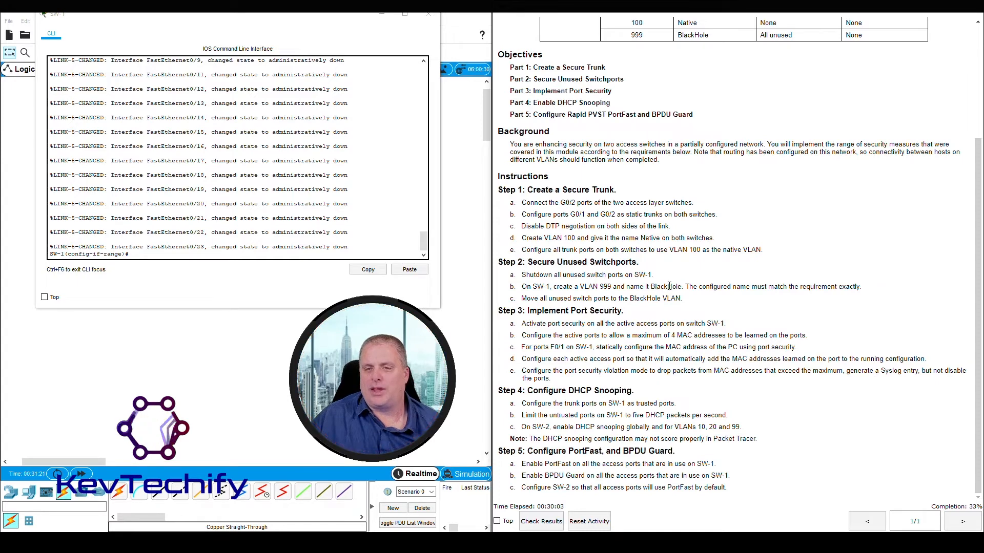
{"action": "left_click_drag", "start_coordinate": [651, 288], "coordinate": [681, 287]}
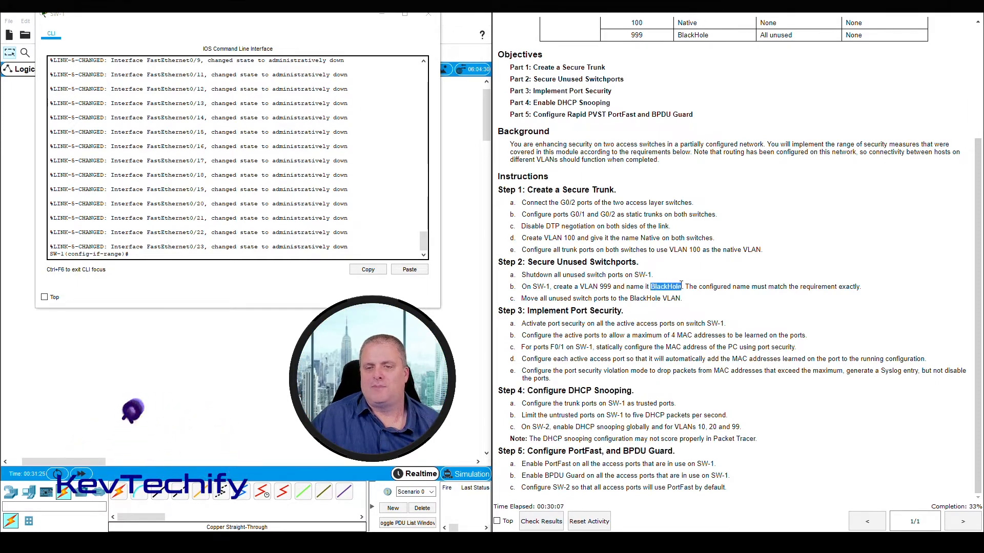
Exit SW-1's interface range configuration to privileged EXEC mode and re-enter global configuration mode with conf t.
{"action": "left_click", "coordinate": [191, 253]}
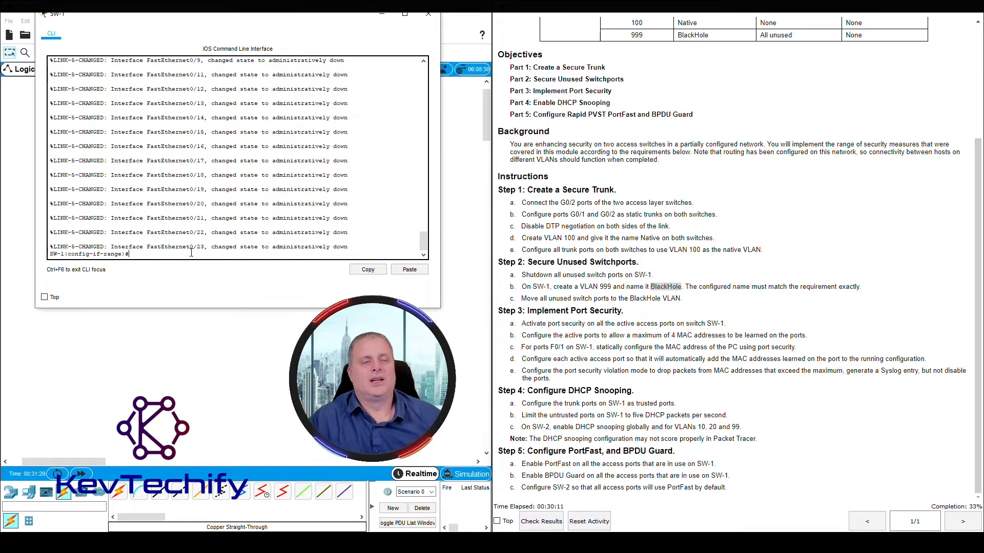
{"action": "key", "text": "Return"}
{"action": "key", "text": "Return"}
{"action": "key", "text": "Return"}
{"action": "type", "text": "exi"}
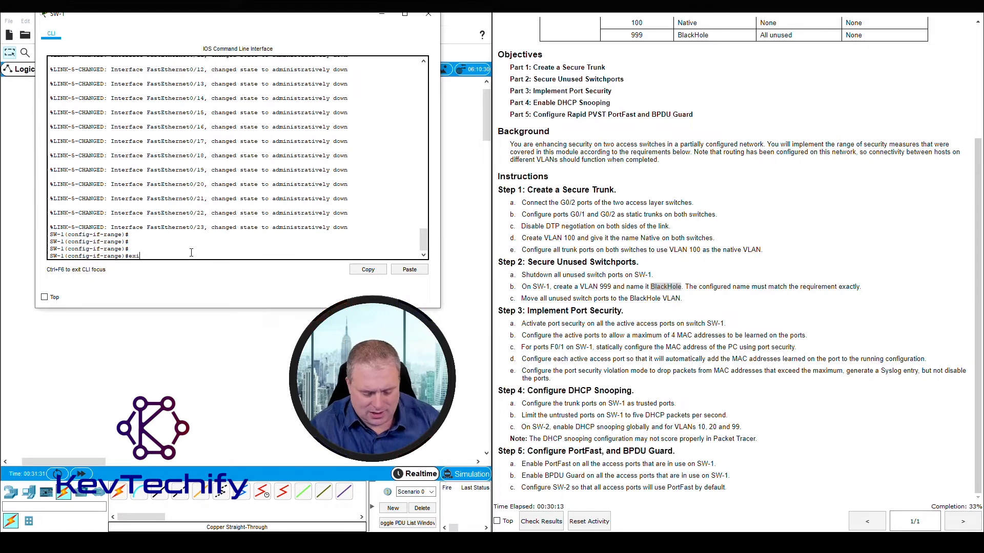
{"action": "type", "text": "t"}
{"action": "key", "text": "Return"}
{"action": "type", "text": "exit"}
{"action": "key", "text": "Return"}
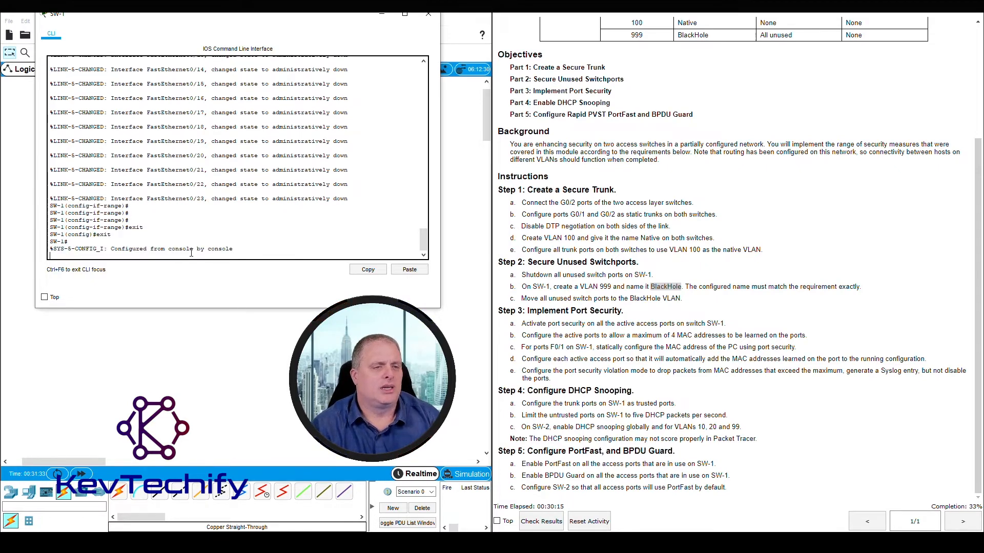
{"action": "key", "text": "Return"}
{"action": "key", "text": "Return"}
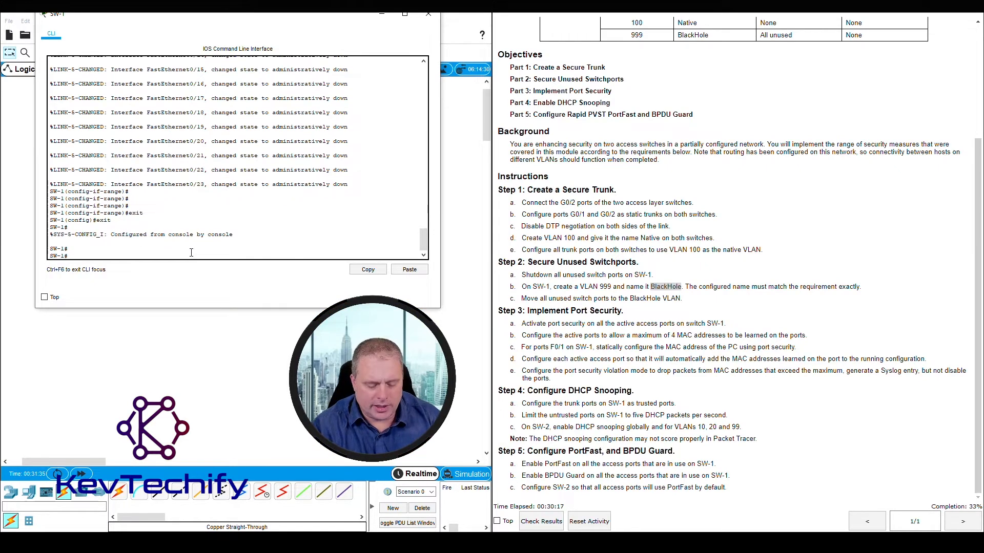
{"action": "type", "text": "conf t"}
{"action": "key", "text": "Return"}
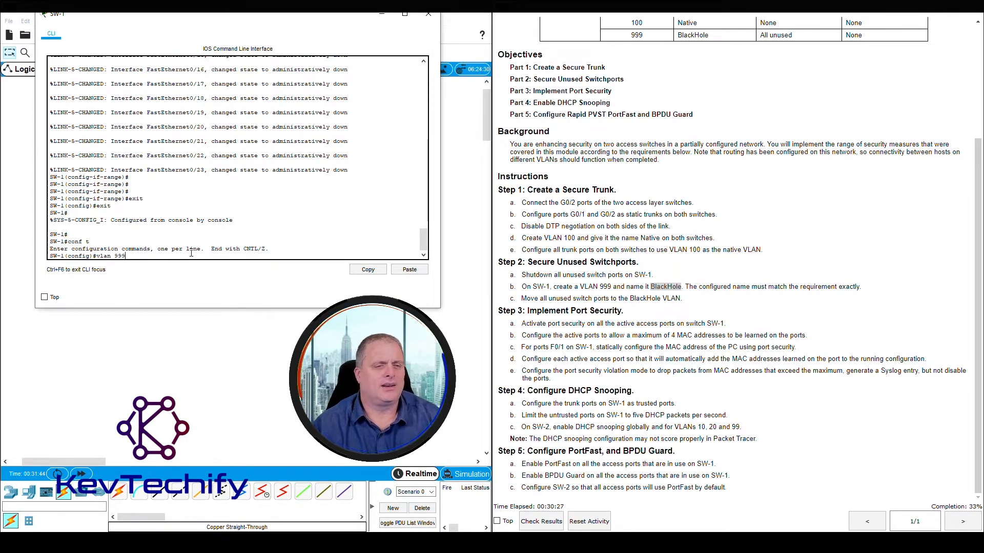
Create VLAN 999 on SW-1 and name it BlackHole.
{"action": "key", "text": "Return"}
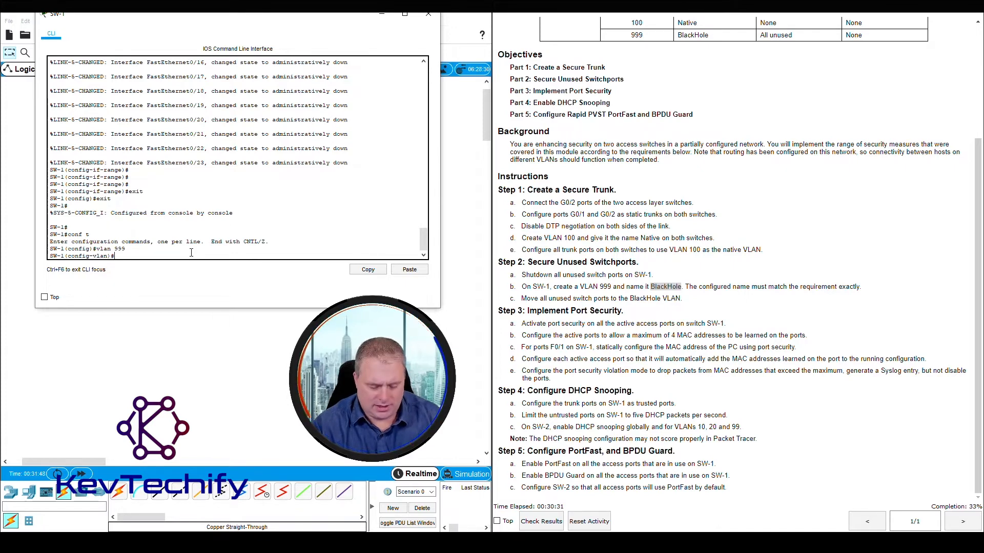
{"action": "type", "text": "name "}
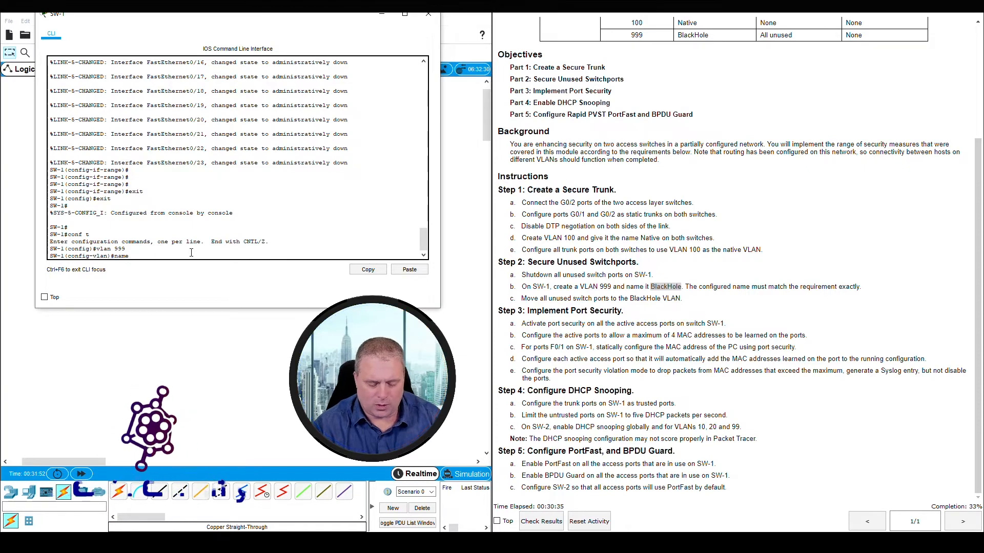
{"action": "type", "text": "Blac"}
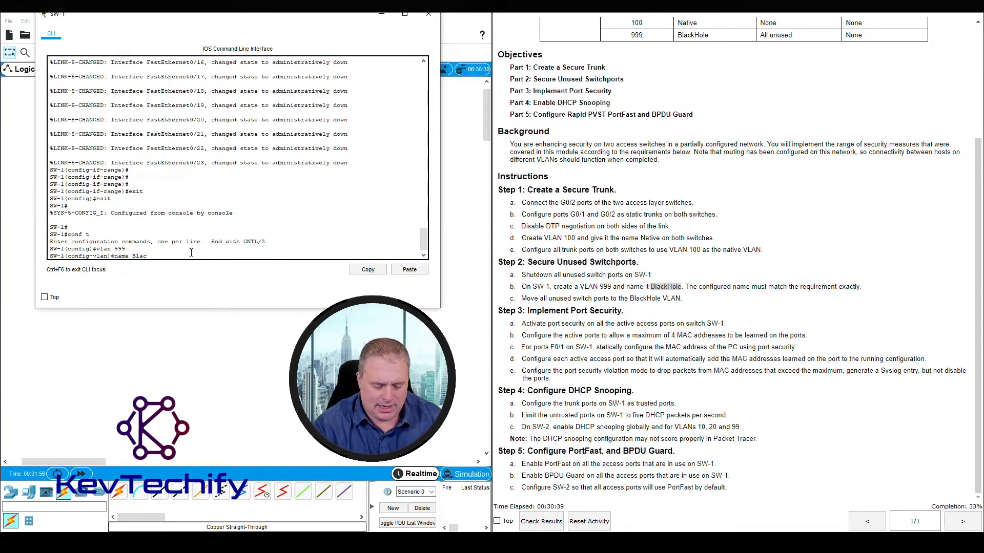
{"action": "type", "text": "kHole"}
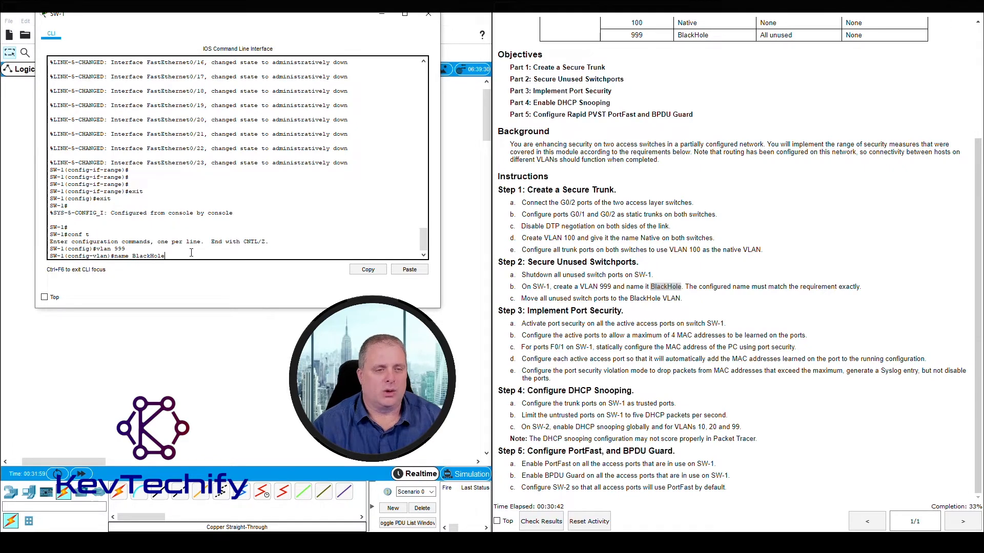
{"action": "key", "text": "Return"}
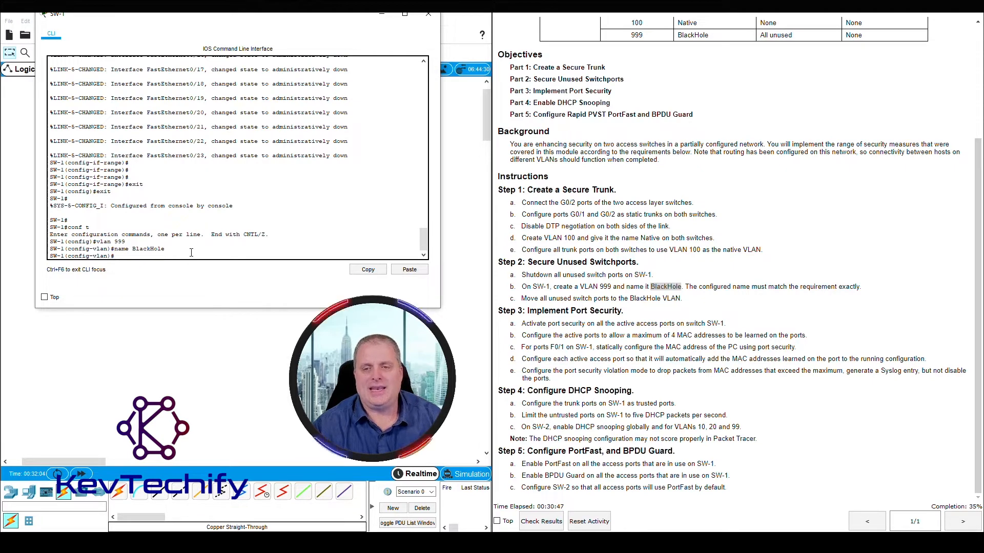
Check SW-1's port memberships in the VLAN table, and enter interface range configuration for the unused ports f0/3 - 9 and f0/11 - 23.
{"action": "left_click", "coordinate": [523, 298]}
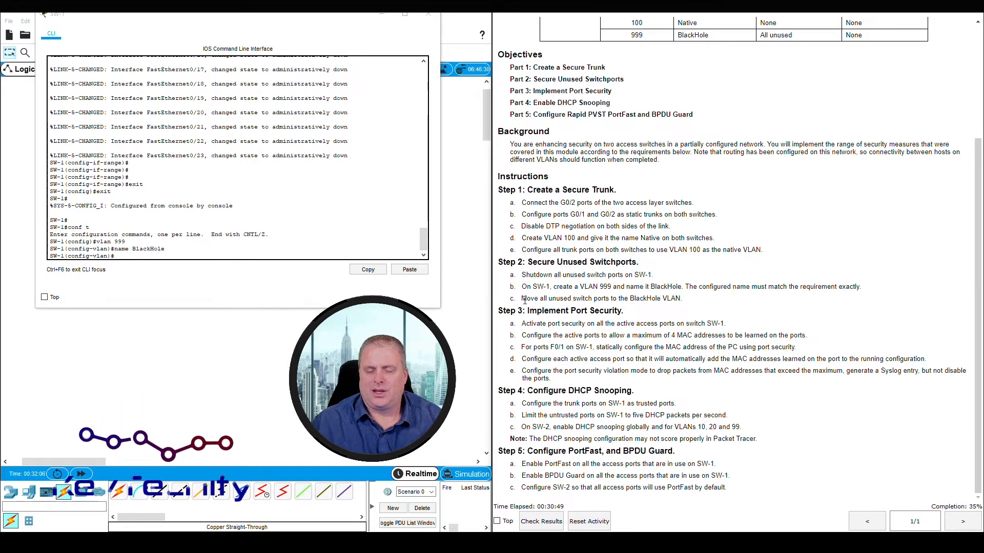
{"action": "left_click_drag", "start_coordinate": [522, 298], "coordinate": [687, 302]}
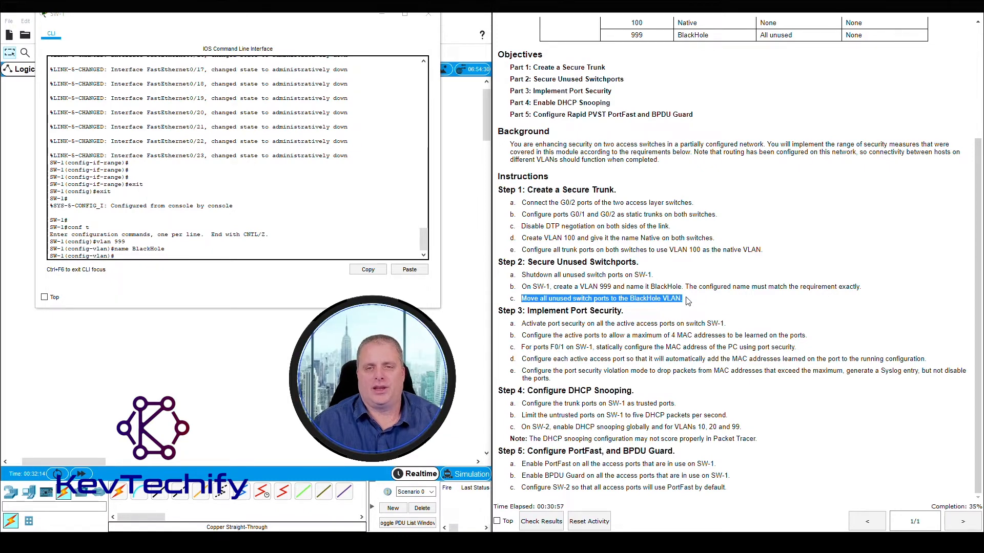
{"action": "scroll", "coordinate": [698, 296], "scroll_direction": "up", "scroll_amount": 3}
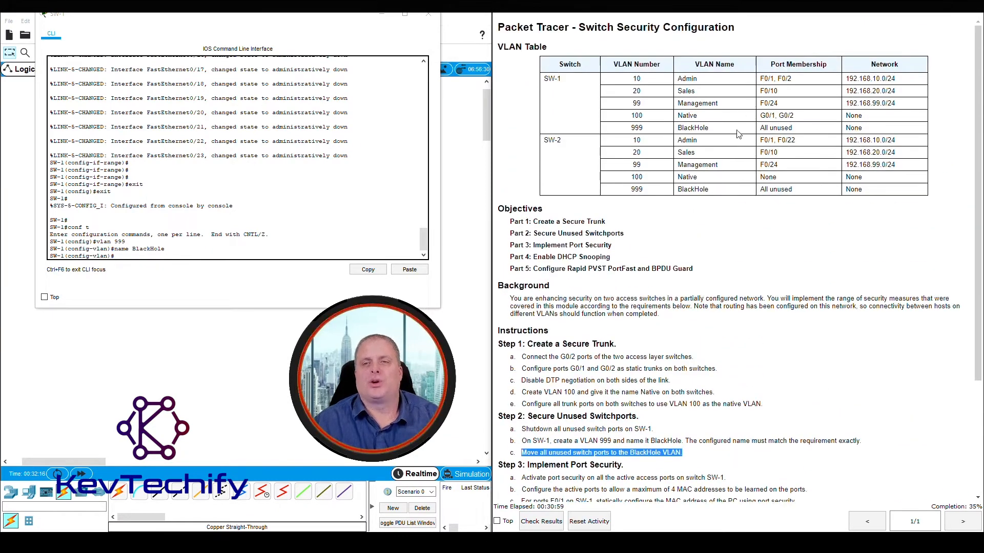
{"action": "left_click", "coordinate": [792, 79]}
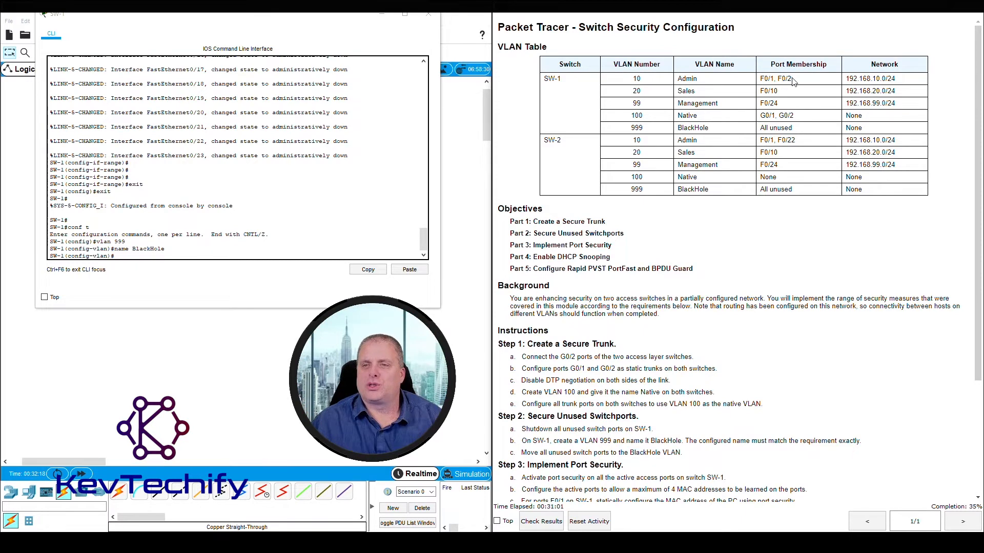
{"action": "left_click_drag", "start_coordinate": [792, 80], "coordinate": [762, 93]}
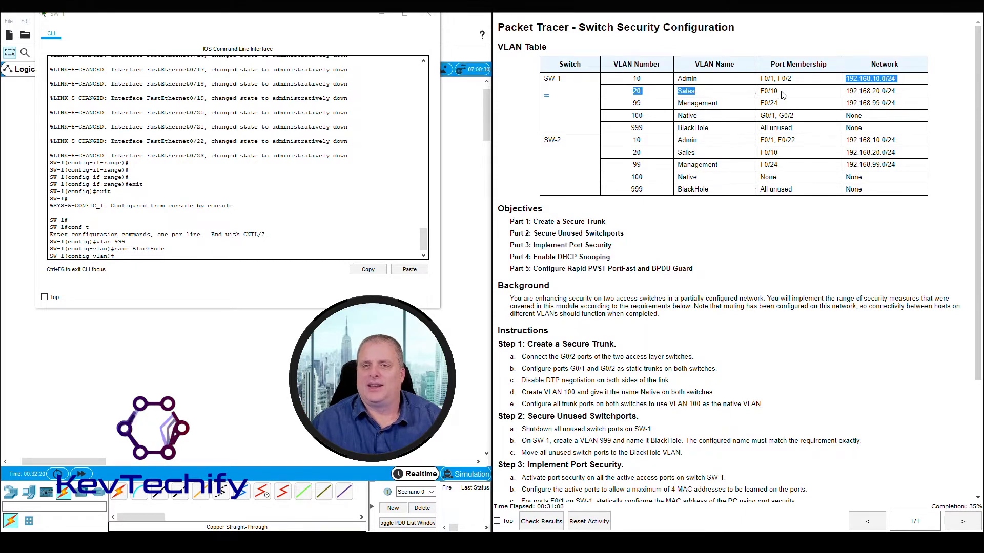
{"action": "left_click", "coordinate": [780, 94]}
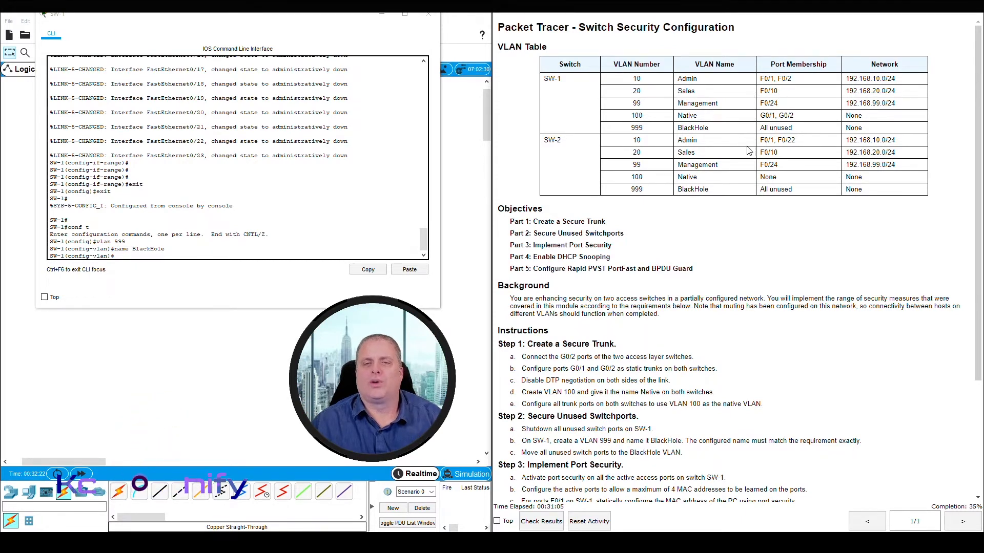
{"action": "left_click", "coordinate": [126, 257]}
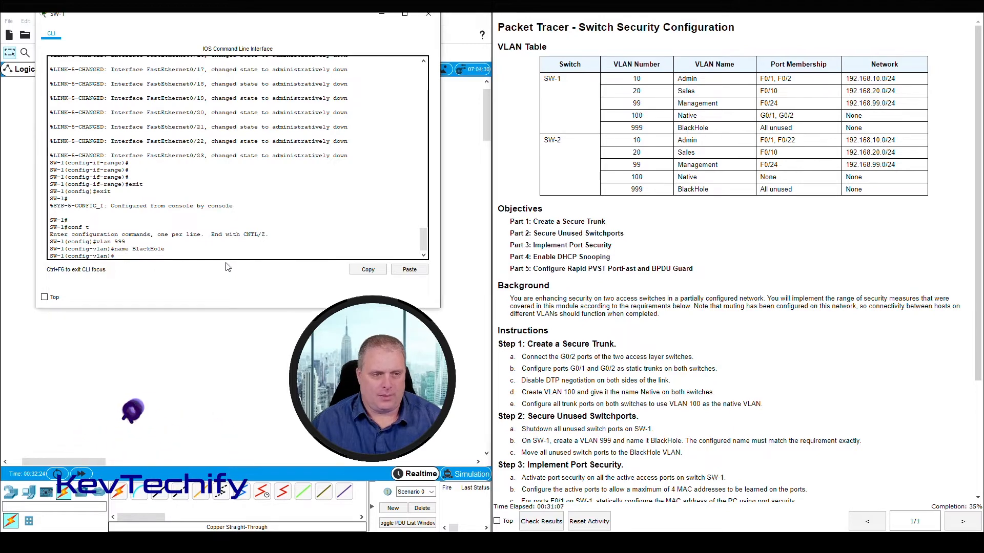
{"action": "type", "text": "exit"}
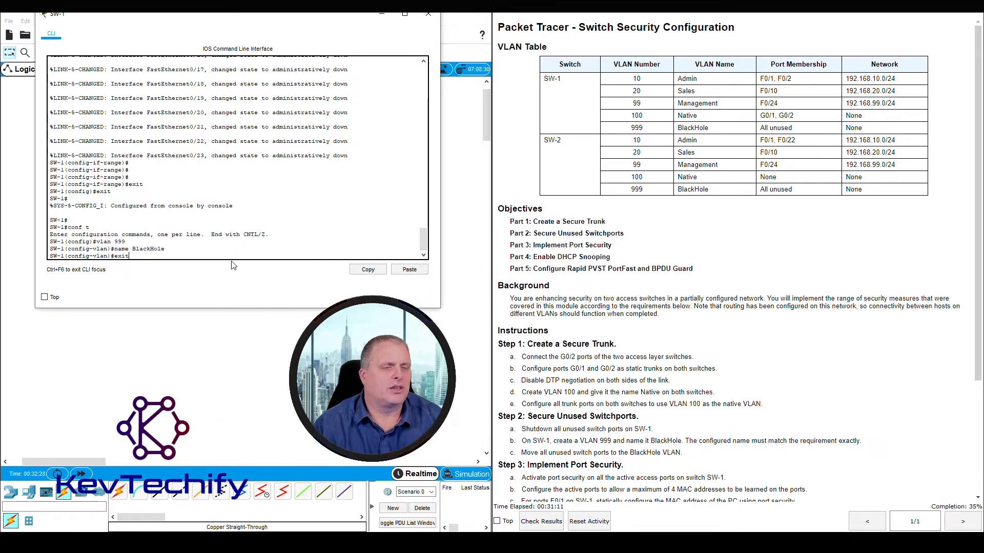
{"action": "key", "text": "Return"}
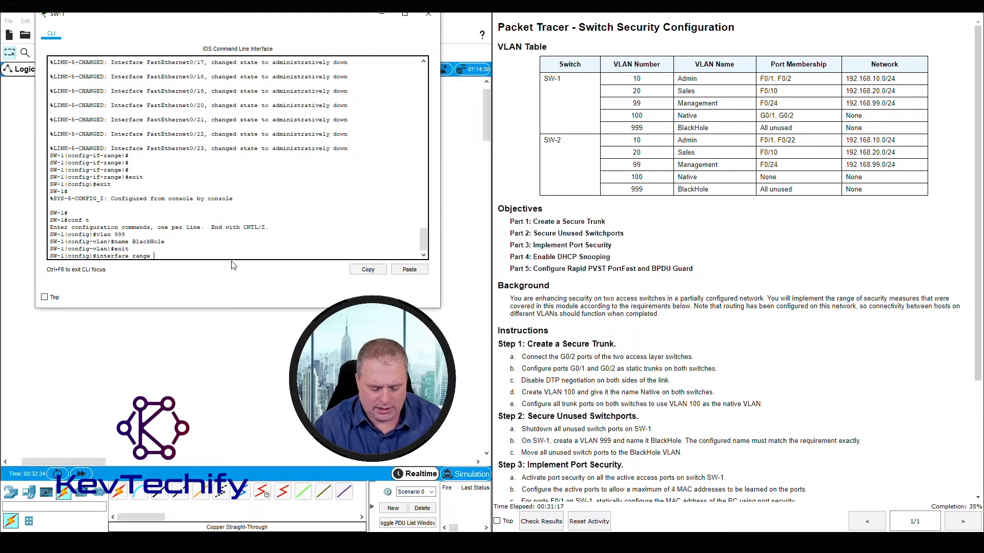
{"action": "type", "text": "interface range f0"}
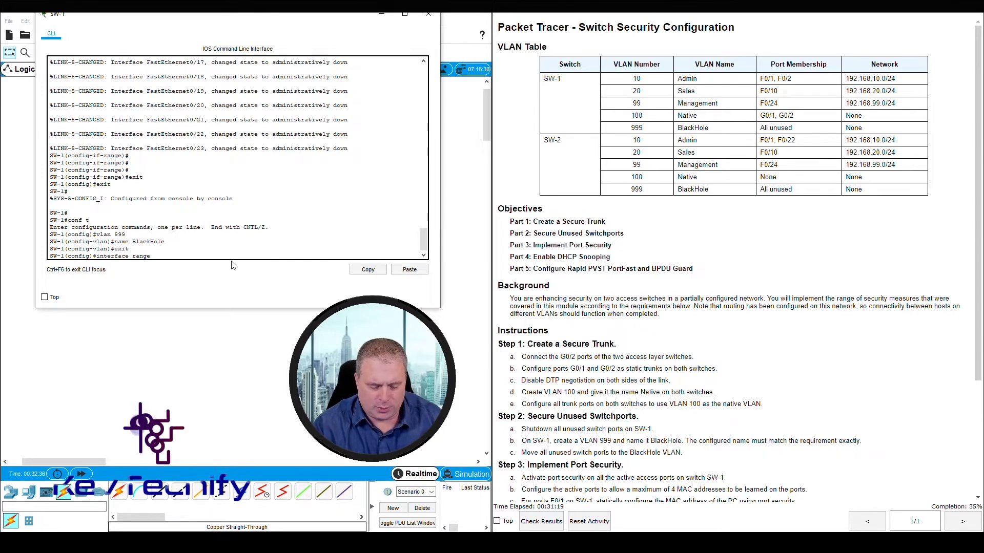
{"action": "type", "text": "/3 - 9"}
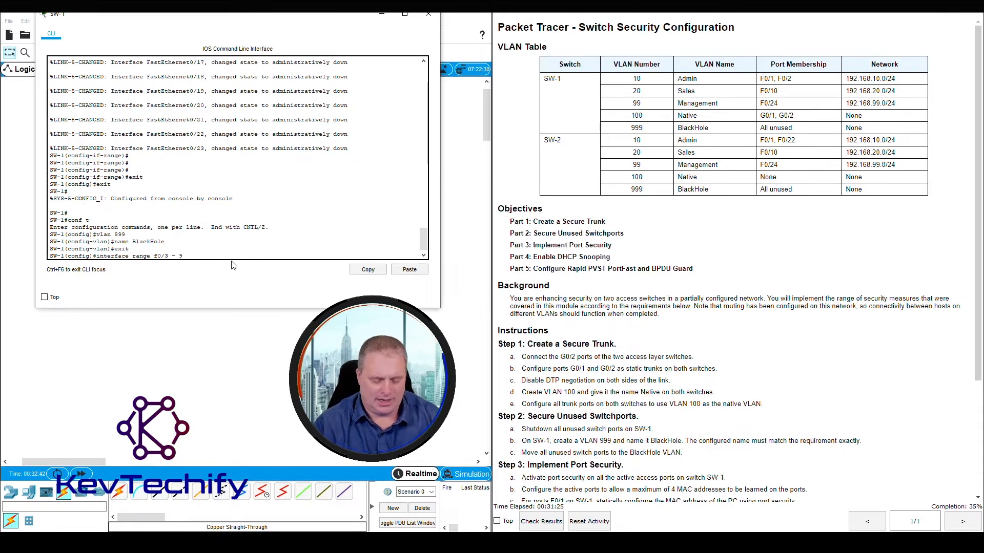
{"action": "type", "text": ","}
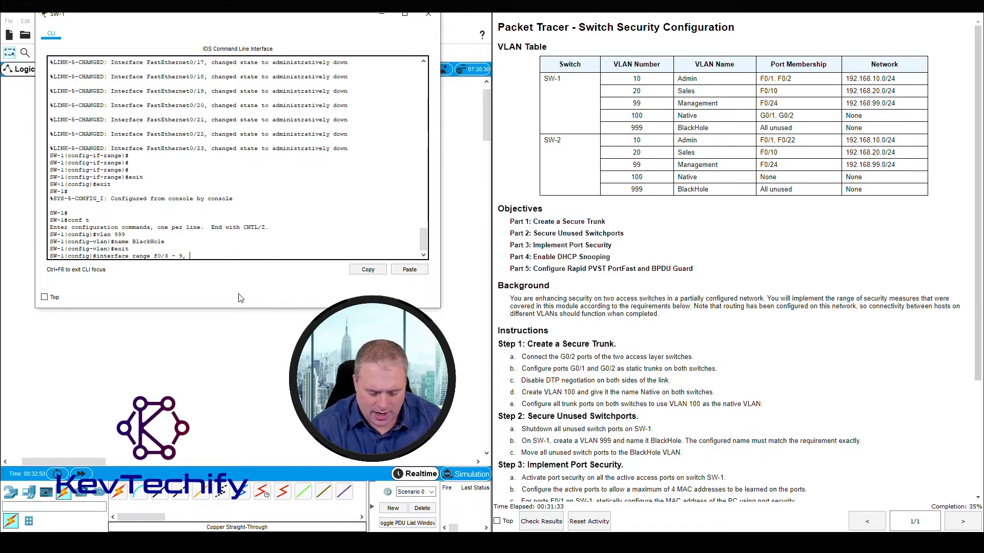
{"action": "type", "text": " f0/11 - 23"}
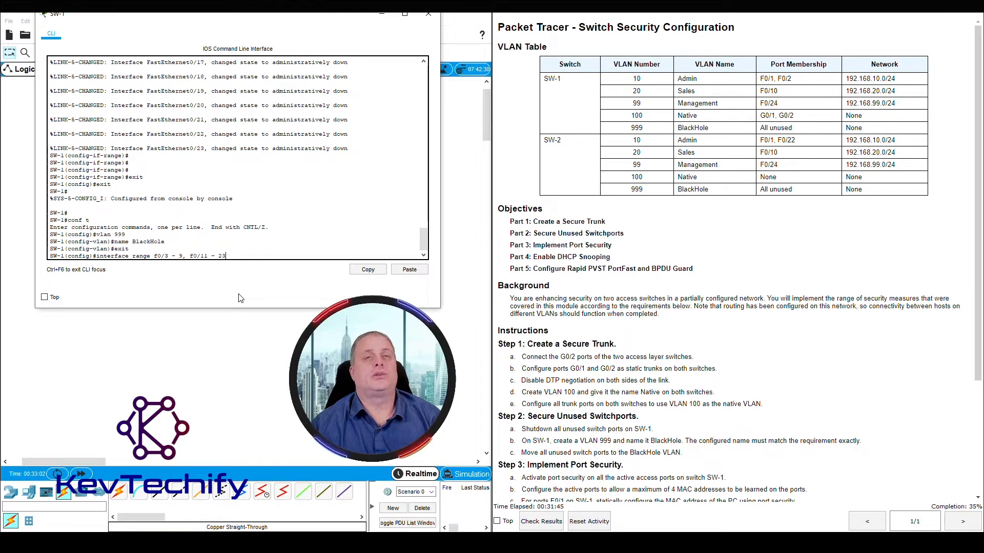
{"action": "key", "text": "Return"}
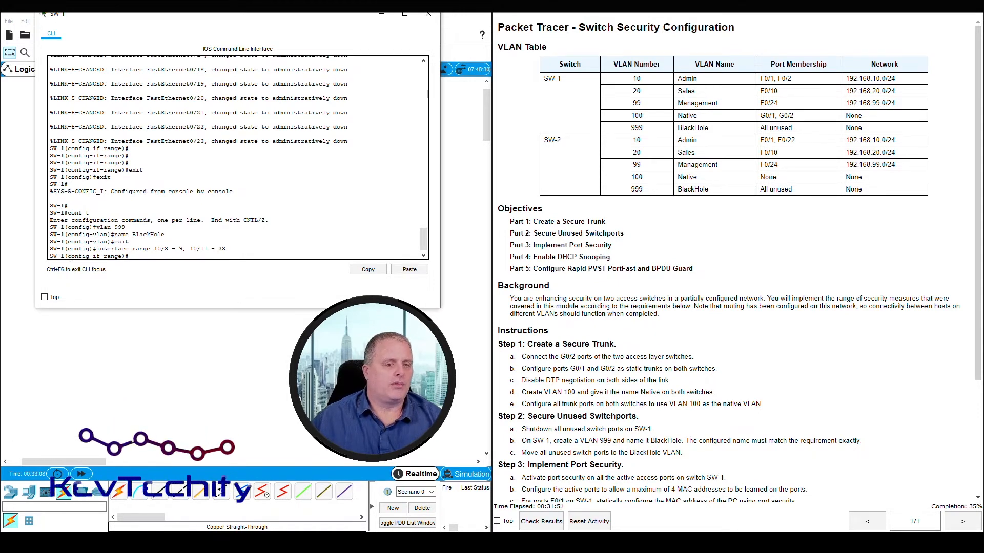
Assign the selected range of unused ports to access VLAN 999.
{"action": "left_click_drag", "start_coordinate": [71, 256], "coordinate": [100, 256]}
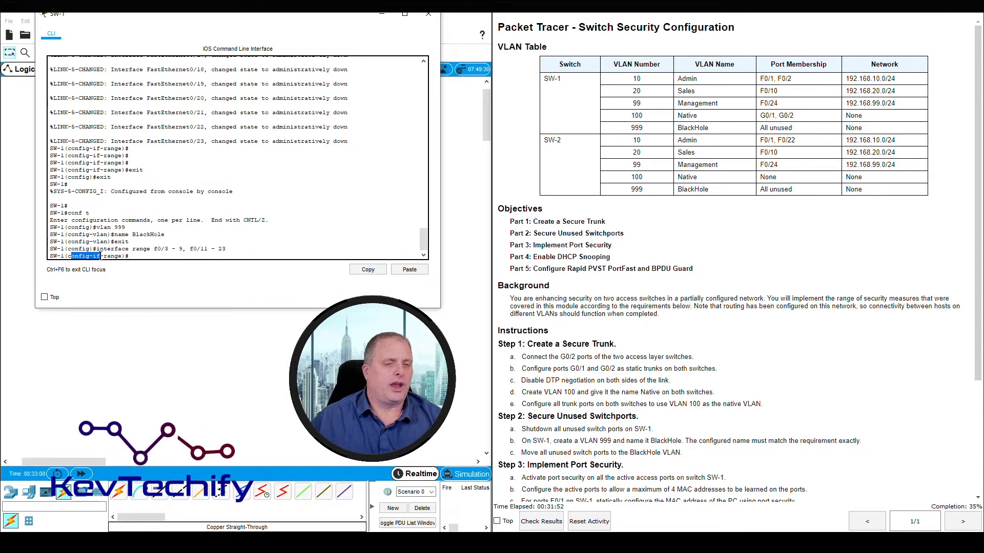
{"action": "left_click", "coordinate": [151, 256]}
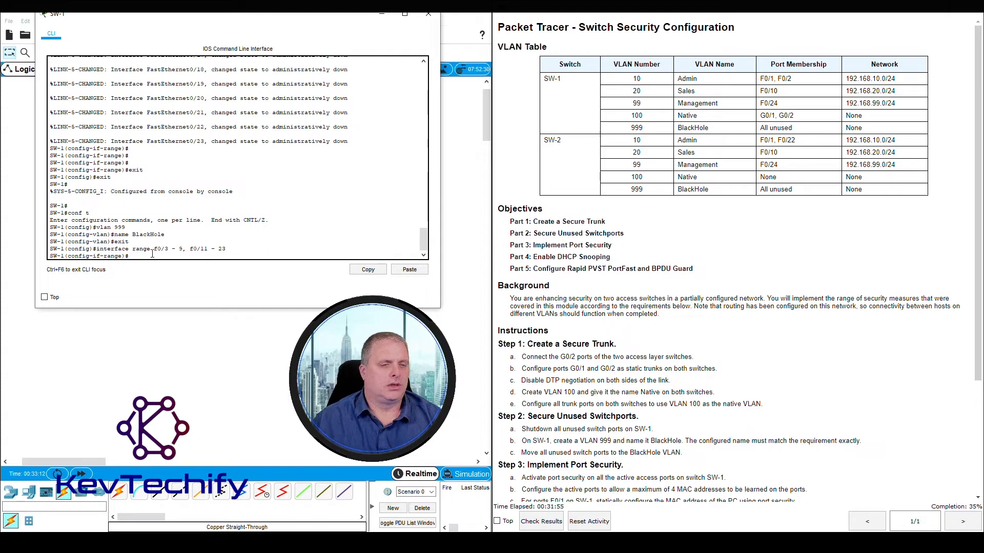
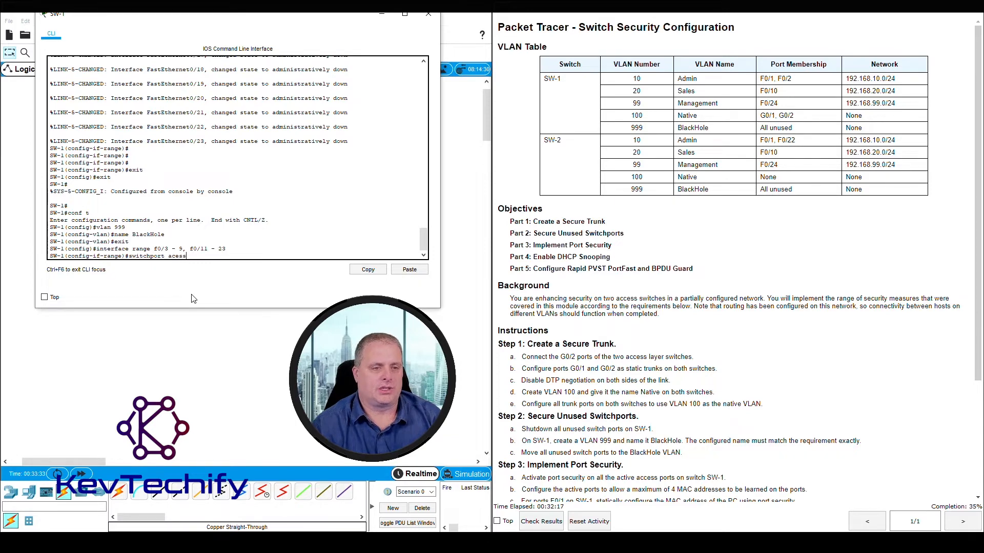
{"action": "type", "text": "cess"}
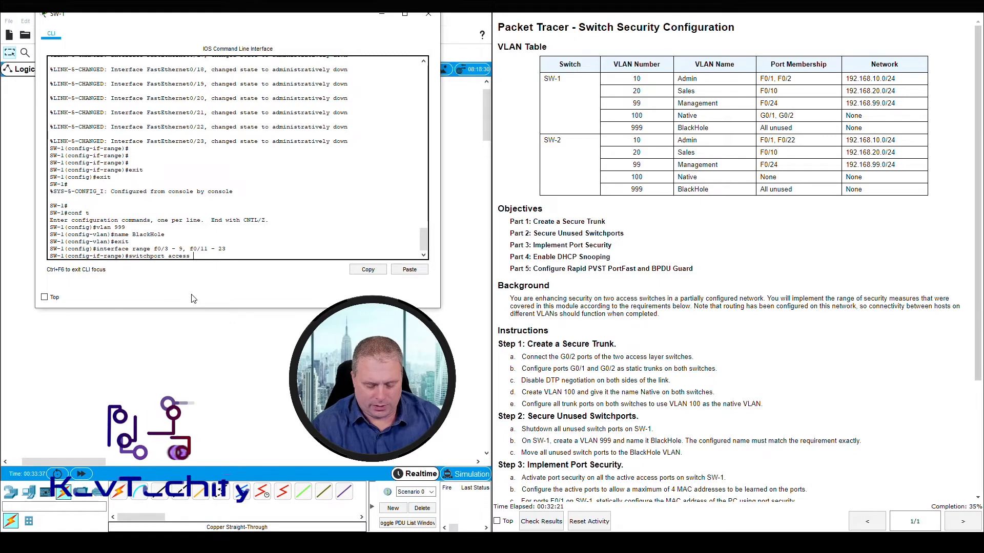
{"action": "type", "text": " vlan "}
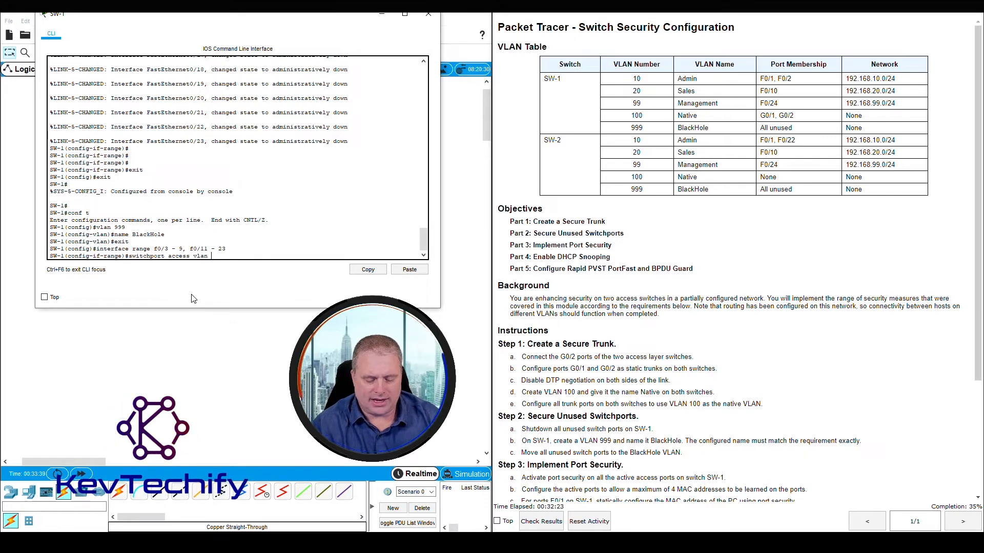
{"action": "type", "text": "999"}
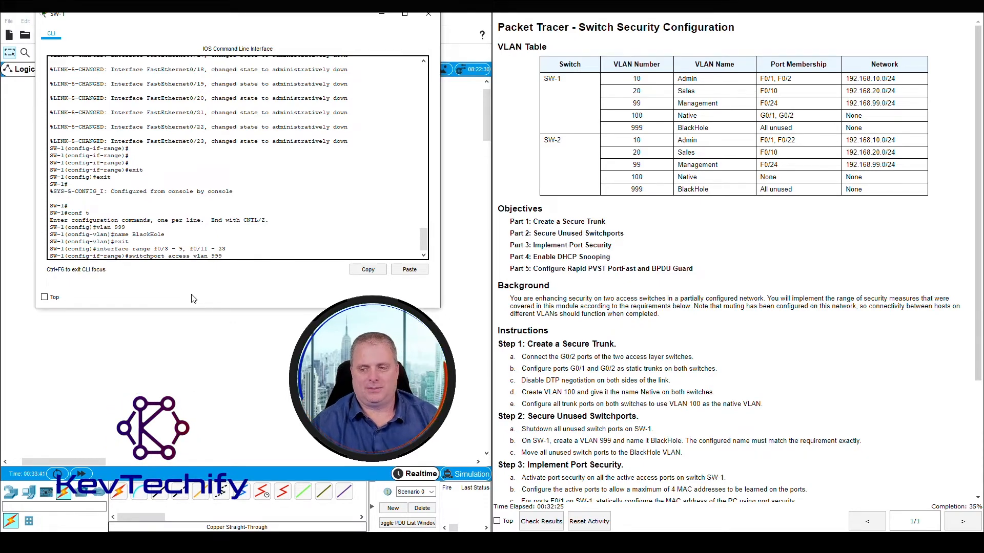
{"action": "key", "text": "Return"}
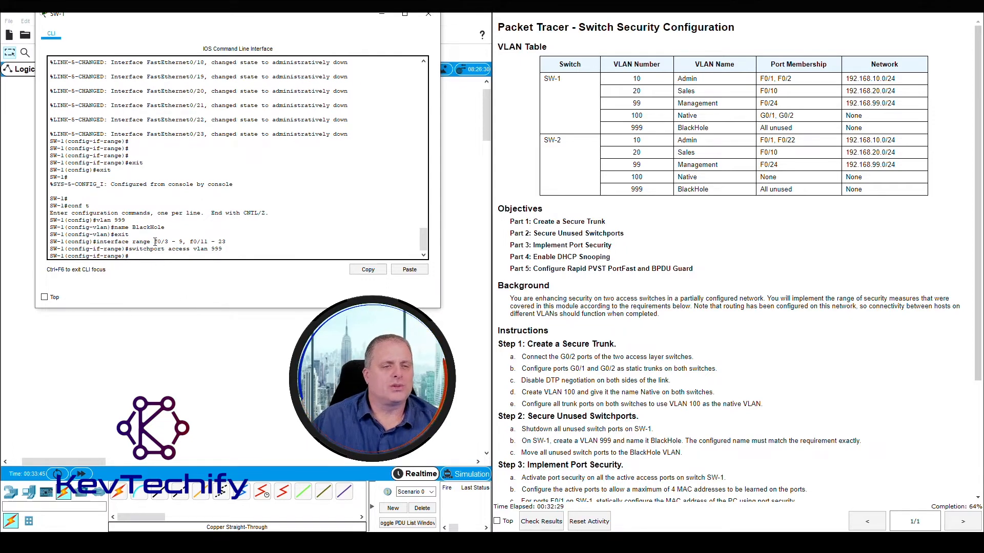
Review the VLAN assignment commands against the Step 2 instructions, and read the Step 3 requirement on port security for SW-1's active access ports.
{"action": "left_click_drag", "start_coordinate": [154, 241], "coordinate": [230, 240]}
{"action": "left_click", "coordinate": [123, 257]}
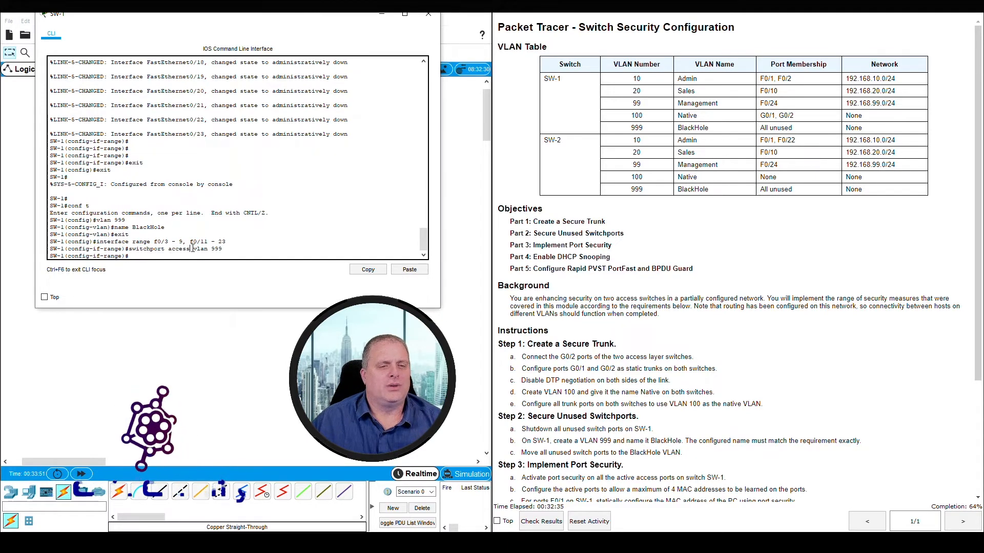
{"action": "left_click_drag", "start_coordinate": [193, 248], "coordinate": [226, 248]}
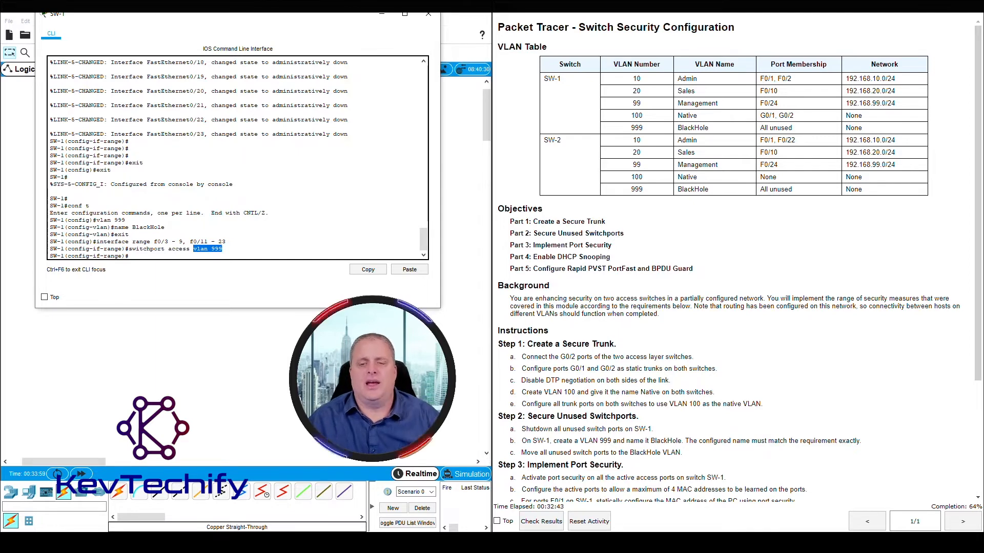
{"action": "scroll", "coordinate": [619, 335], "scroll_direction": "down", "scroll_amount": 3}
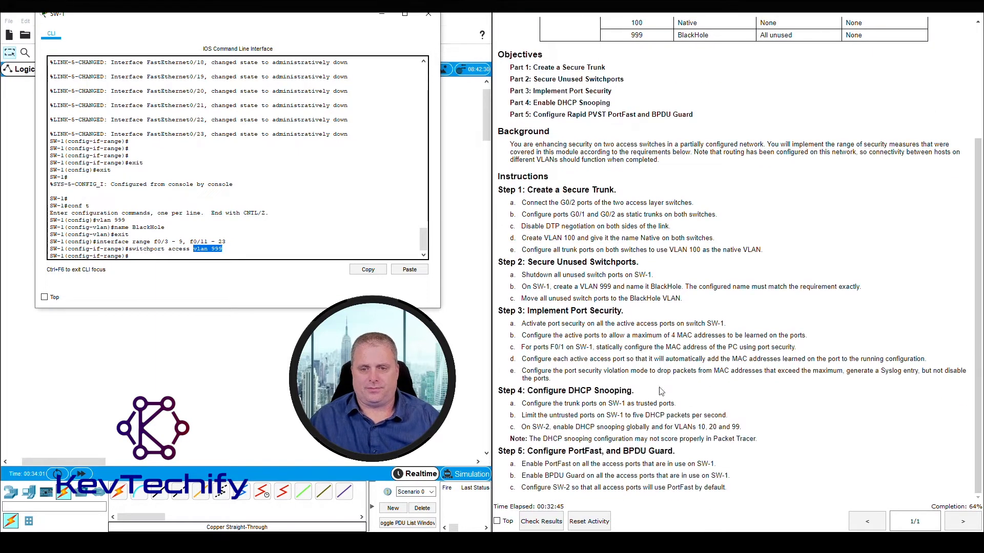
{"action": "left_click", "coordinate": [550, 301]}
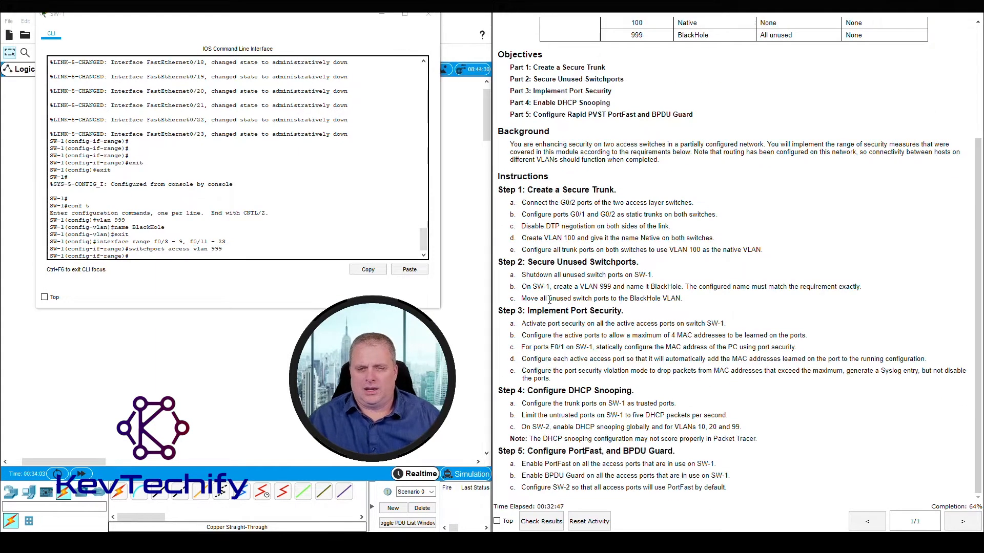
{"action": "left_click_drag", "start_coordinate": [498, 260], "coordinate": [683, 299]}
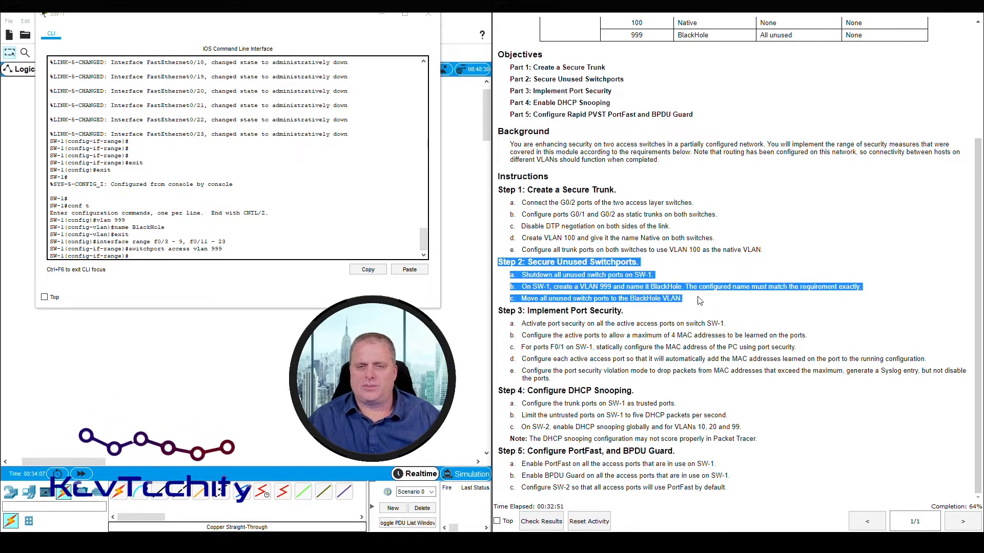
{"action": "left_click", "coordinate": [661, 338]}
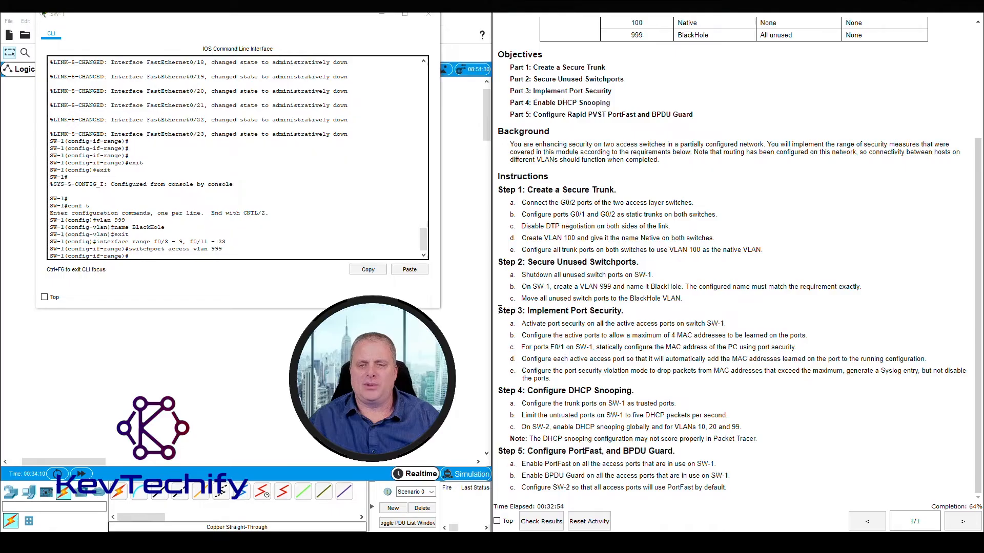
{"action": "triple_click", "coordinate": [578, 312]}
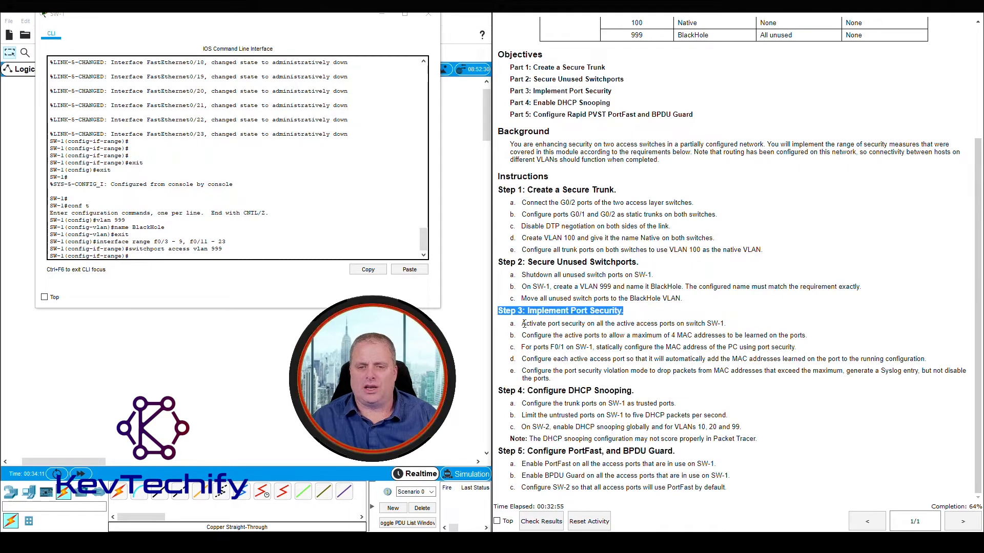
{"action": "left_click_drag", "start_coordinate": [521, 324], "coordinate": [746, 324]}
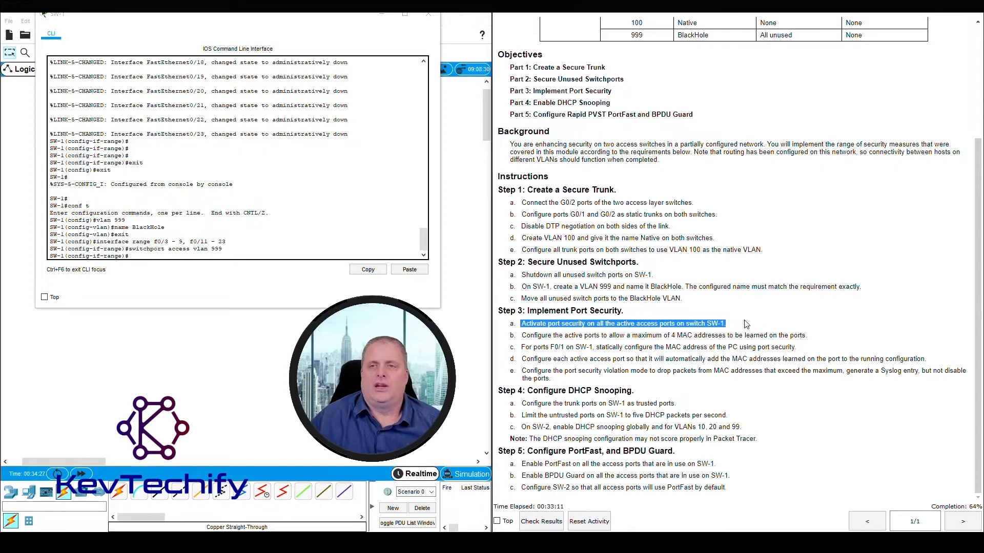
{"action": "scroll", "coordinate": [746, 324], "scroll_direction": "up", "scroll_amount": 3}
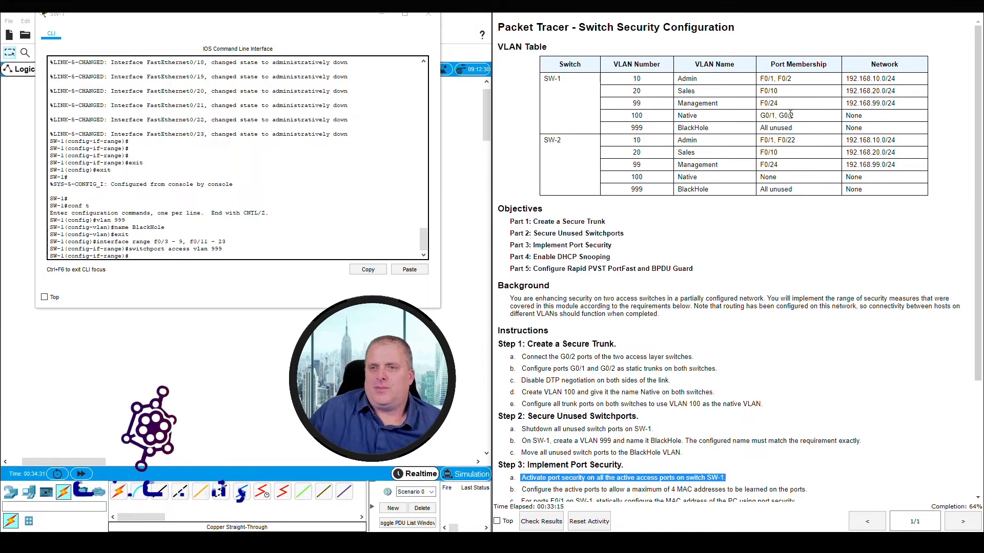
Examine the VLAN table's port memberships and networks for SW-1 to identify its active access ports.
{"action": "left_click", "coordinate": [762, 78]}
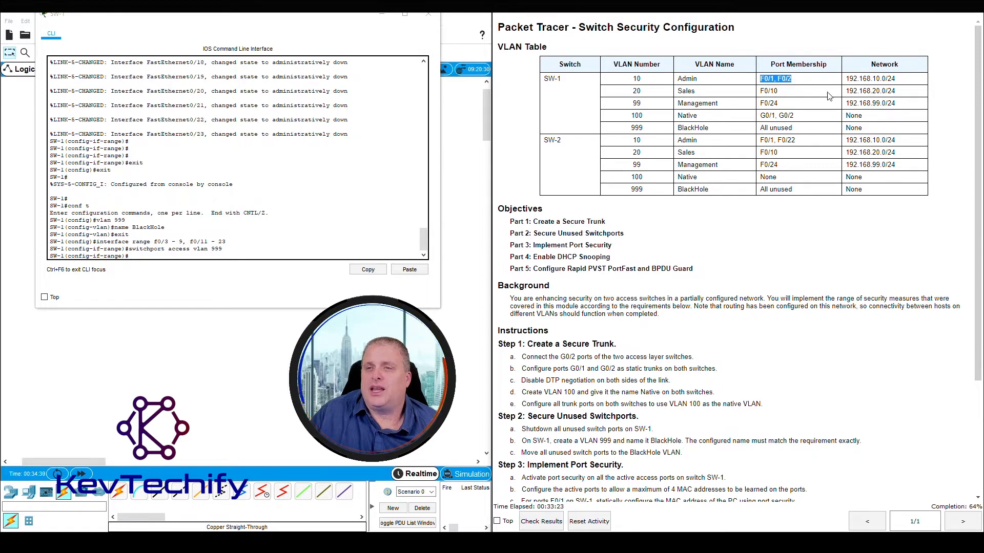
{"action": "left_click_drag", "start_coordinate": [851, 78], "coordinate": [895, 78]}
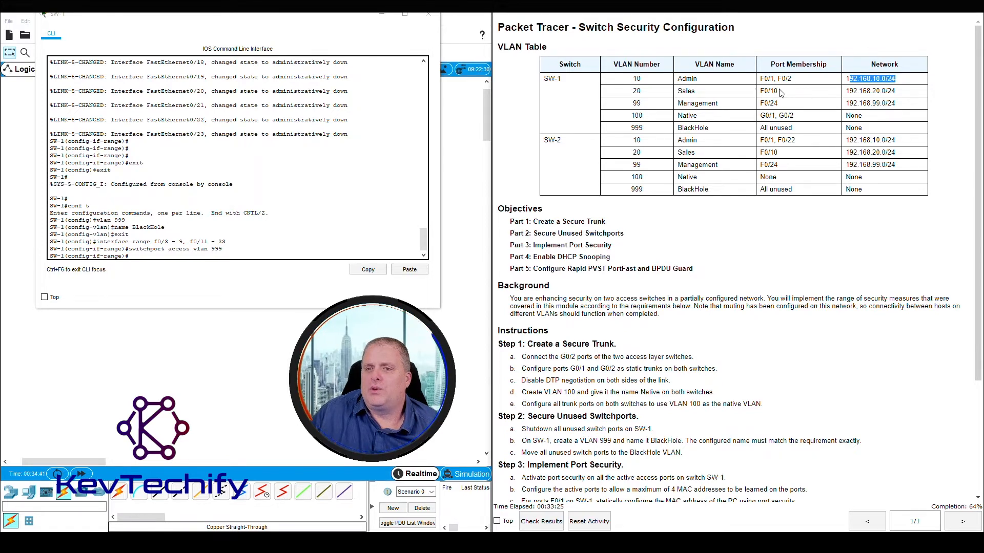
{"action": "left_click_drag", "start_coordinate": [760, 90], "coordinate": [903, 95]}
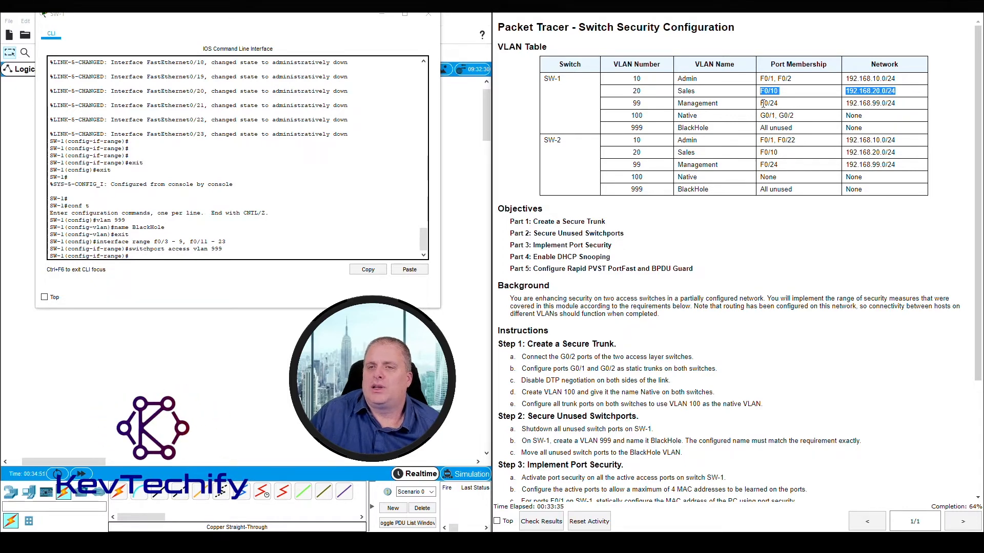
{"action": "left_click_drag", "start_coordinate": [761, 103], "coordinate": [888, 104]}
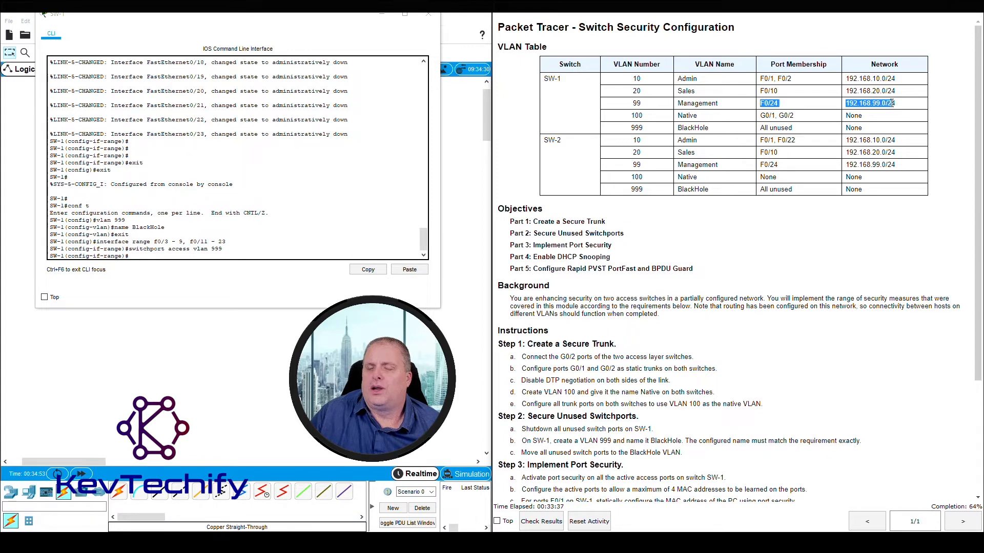
{"action": "left_click", "coordinate": [794, 113]}
{"action": "left_click_drag", "start_coordinate": [761, 114], "coordinate": [881, 120]}
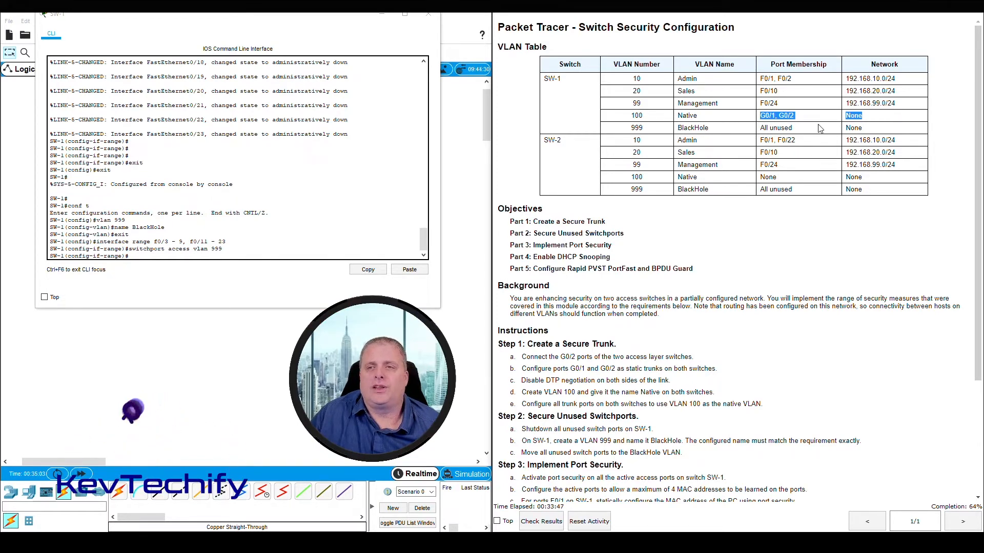
{"action": "left_click", "coordinate": [762, 78]}
{"action": "left_click_drag", "start_coordinate": [761, 78], "coordinate": [782, 106]}
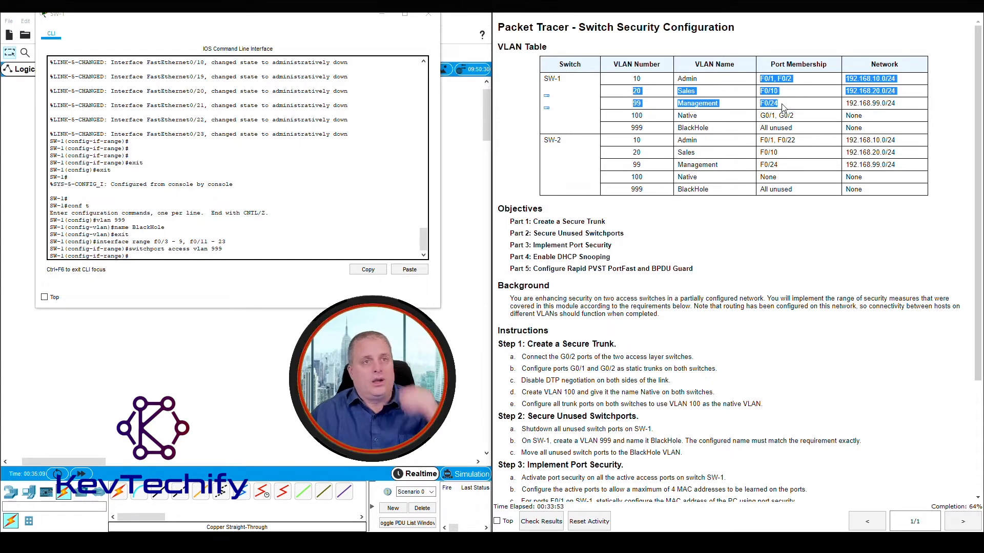
{"action": "left_click", "coordinate": [769, 81]}
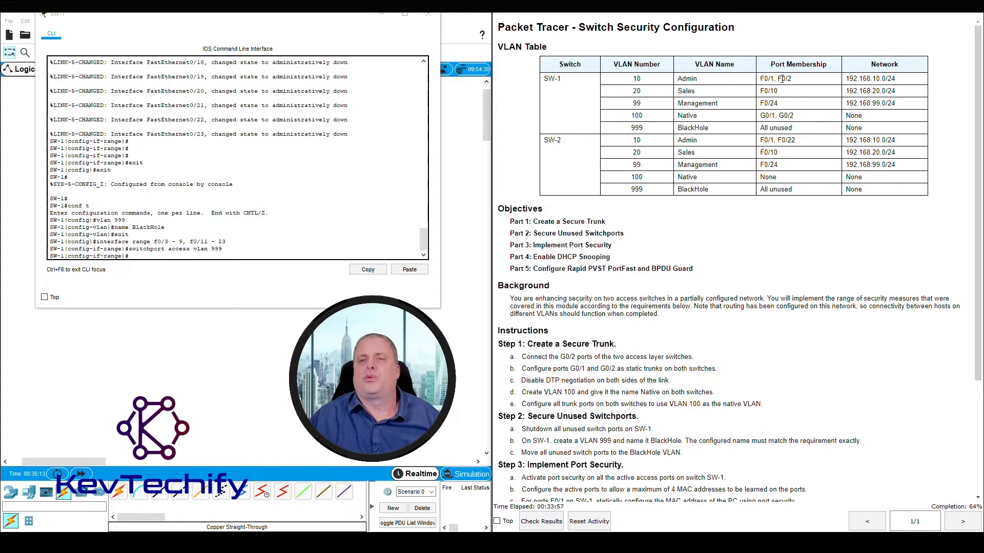
Enter interface range configuration on SW-1 for the active access ports f0/1, f0/2, f0/10 and f0/24.
{"action": "left_click", "coordinate": [224, 257]}
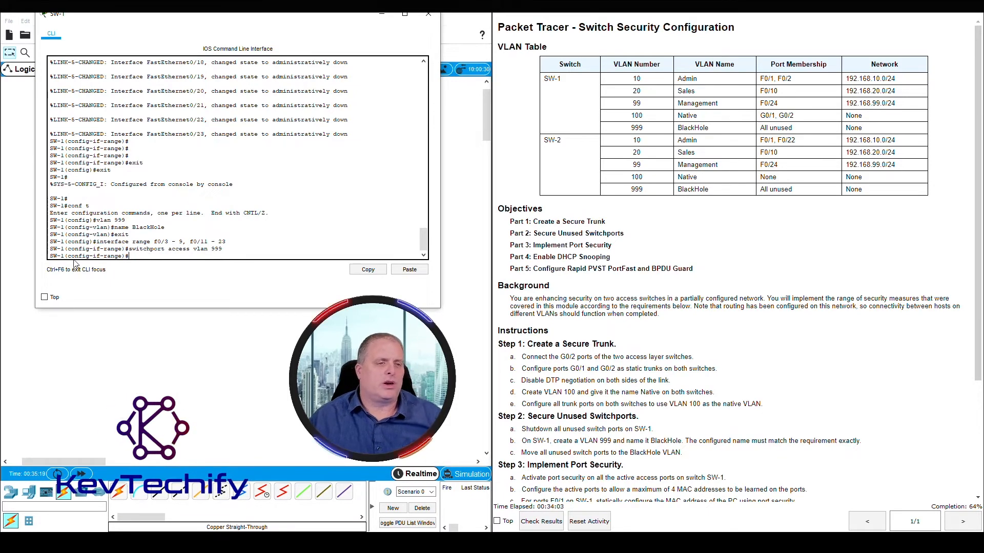
{"action": "left_click_drag", "start_coordinate": [72, 255], "coordinate": [236, 243]}
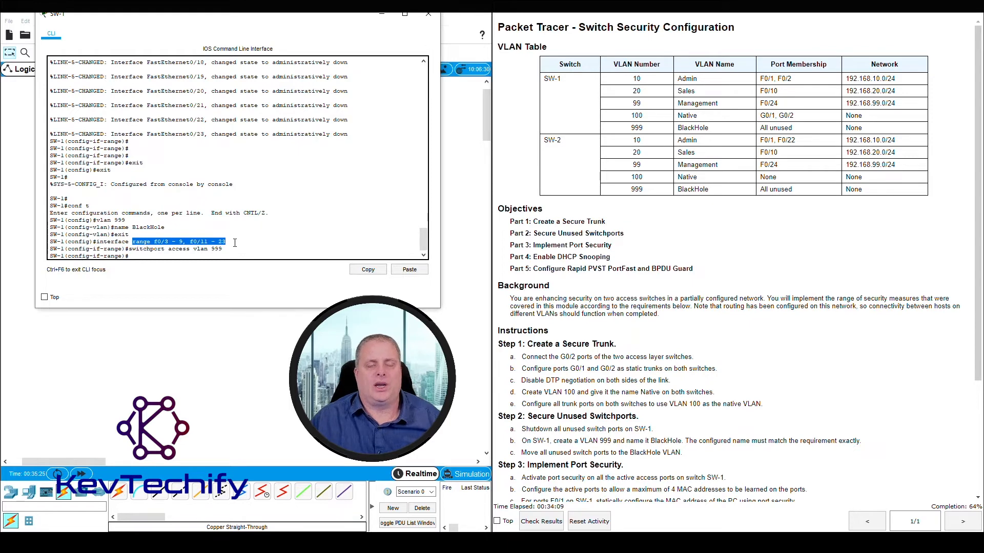
{"action": "left_click", "coordinate": [138, 257]}
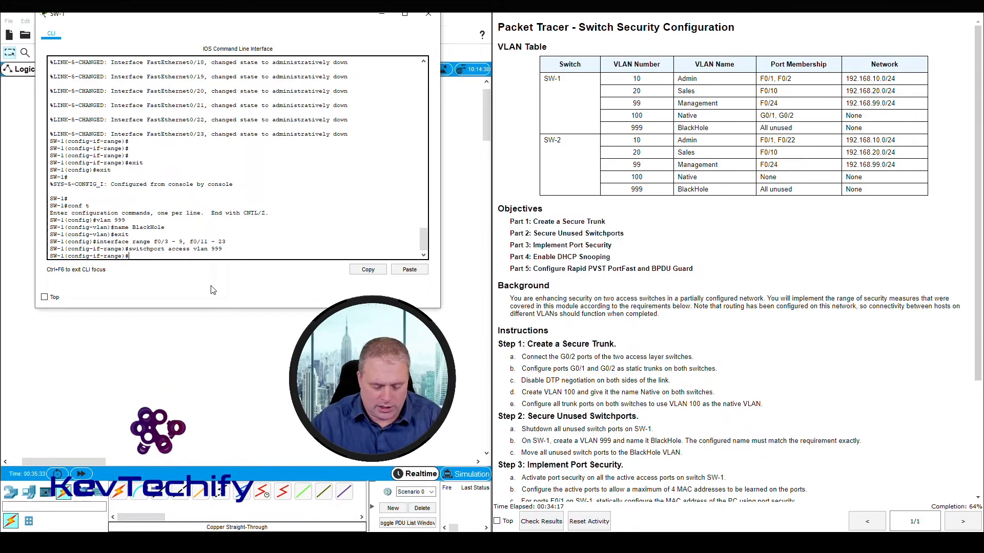
{"action": "type", "text": "int"}
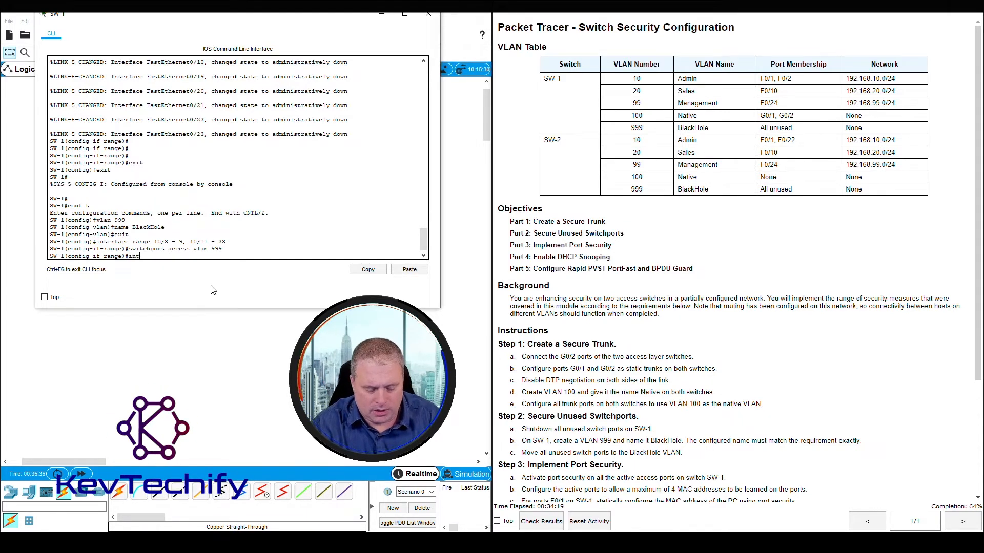
{"action": "type", "text": "erface range f0/1"}
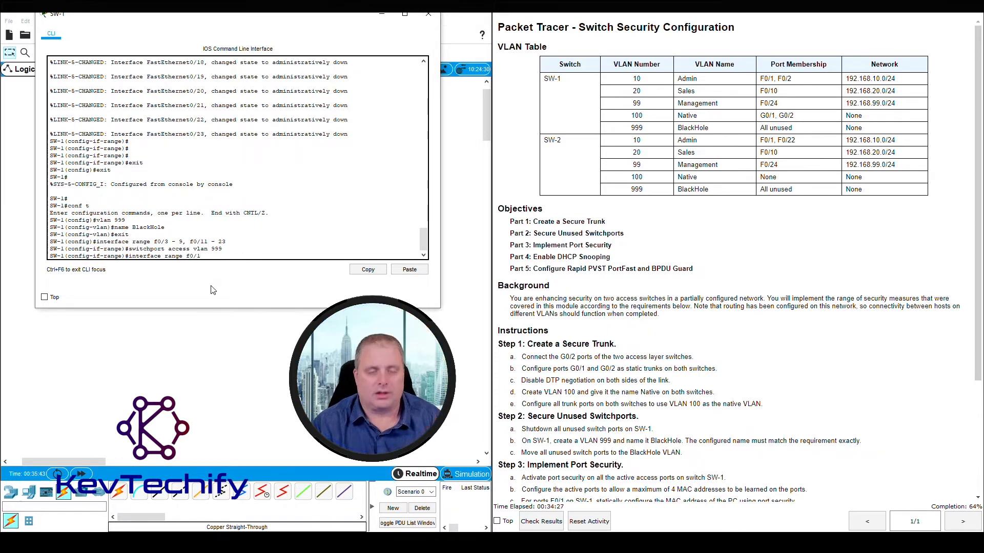
{"action": "type", "text": ", f0"}
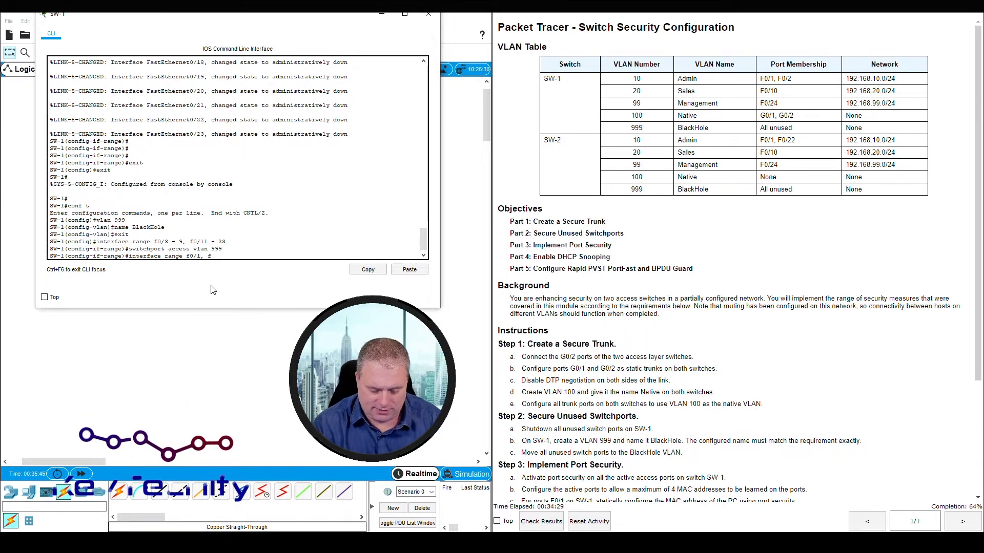
{"action": "type", "text": "/2, f0"}
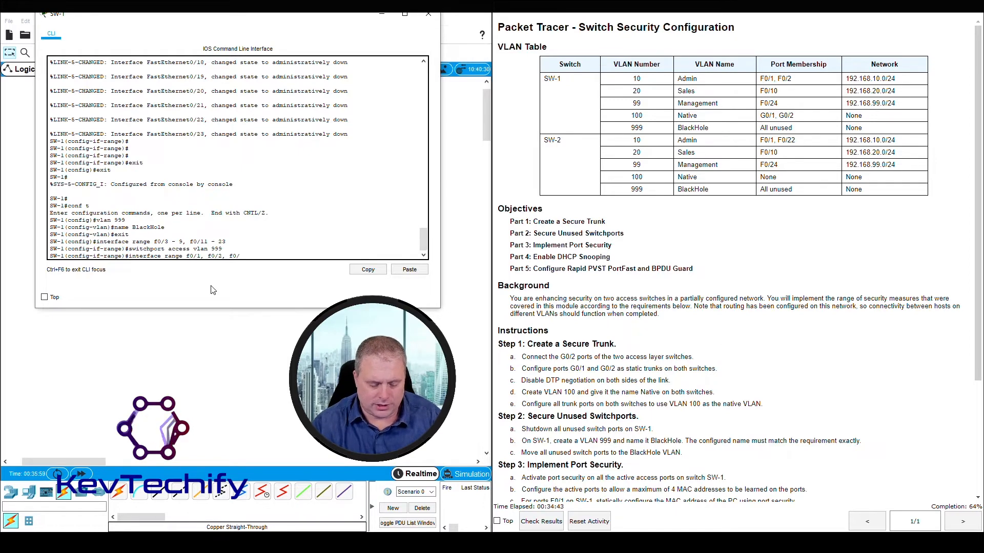
{"action": "type", "text": "/10"}
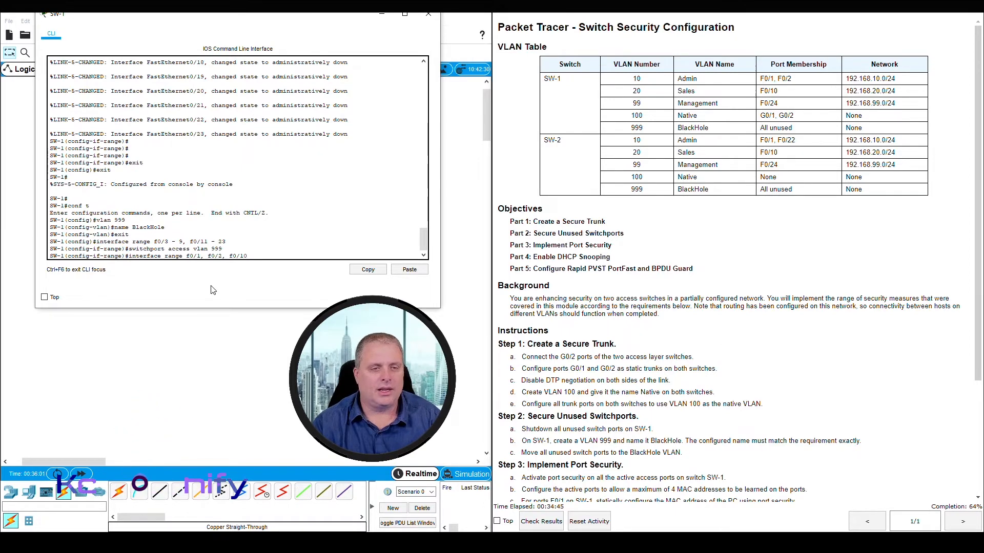
{"action": "type", "text": ", f0/24"}
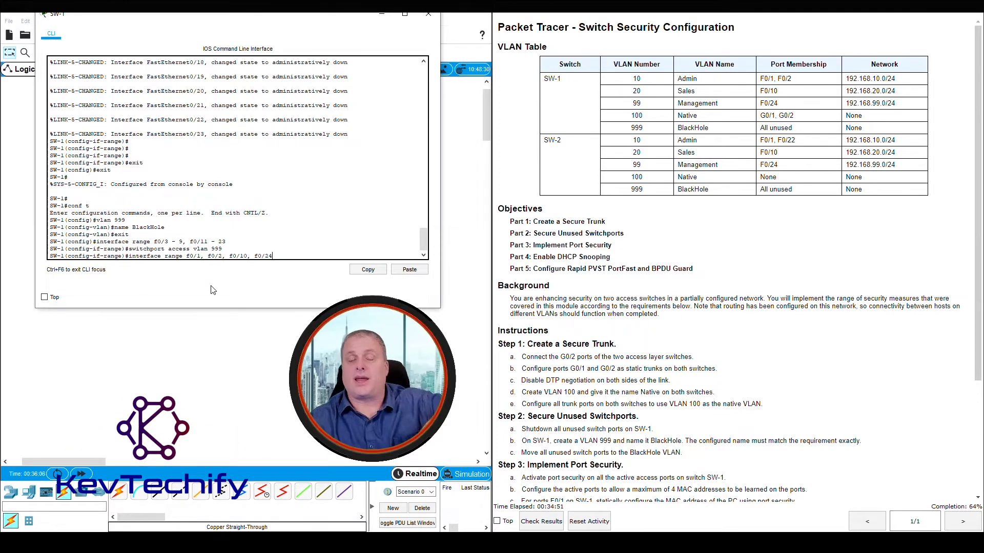
{"action": "key", "text": "Return"}
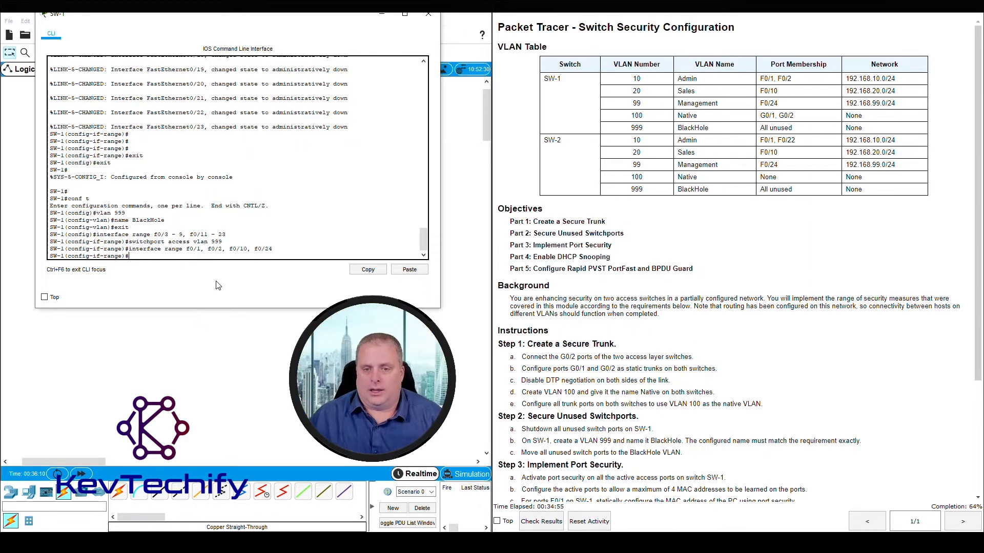
Activate port security on the selected range of active access ports, as Step 3a requires.
{"action": "scroll", "coordinate": [526, 406], "scroll_direction": "down", "scroll_amount": 3}
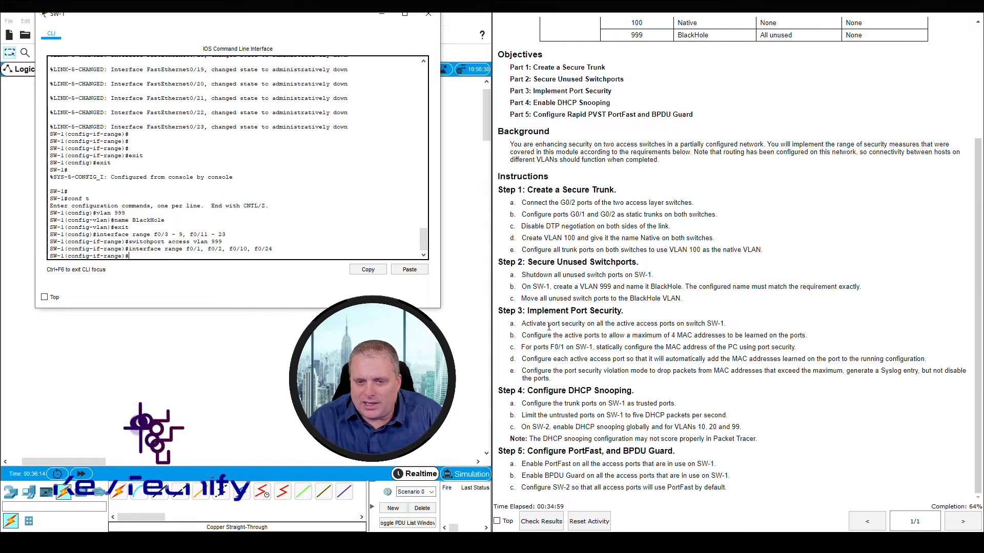
{"action": "left_click_drag", "start_coordinate": [547, 324], "coordinate": [725, 323]}
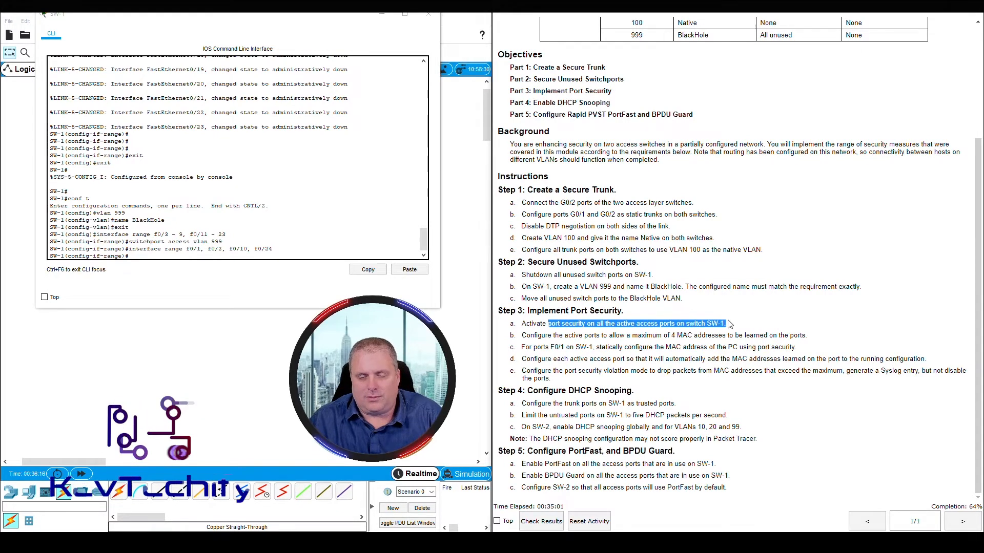
{"action": "left_click", "coordinate": [154, 255]}
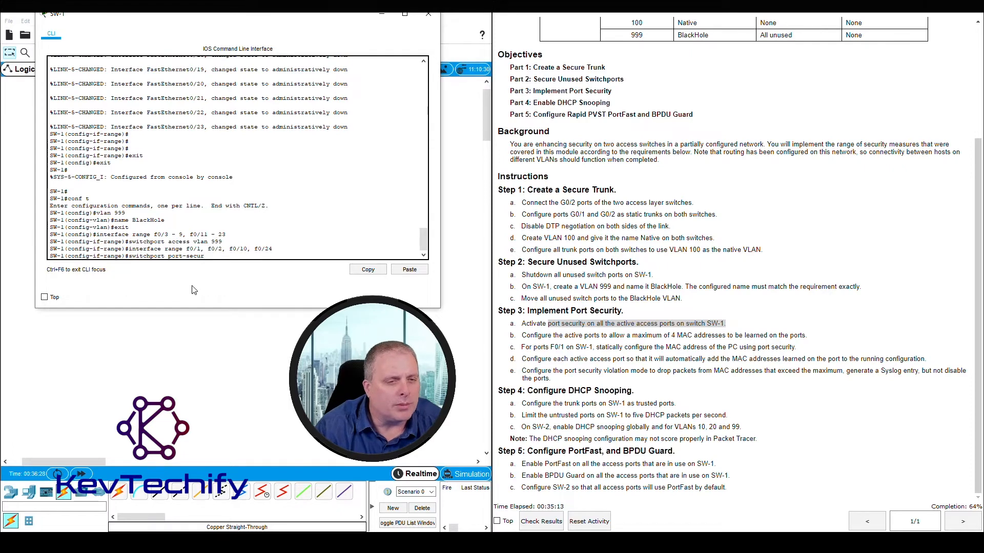
{"action": "type", "text": "ity"}
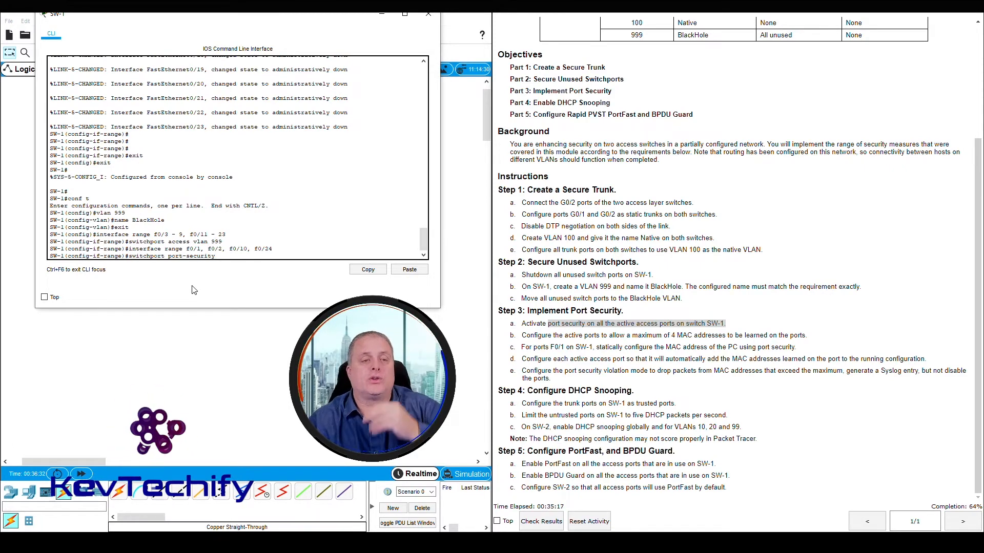
{"action": "key", "text": "Return"}
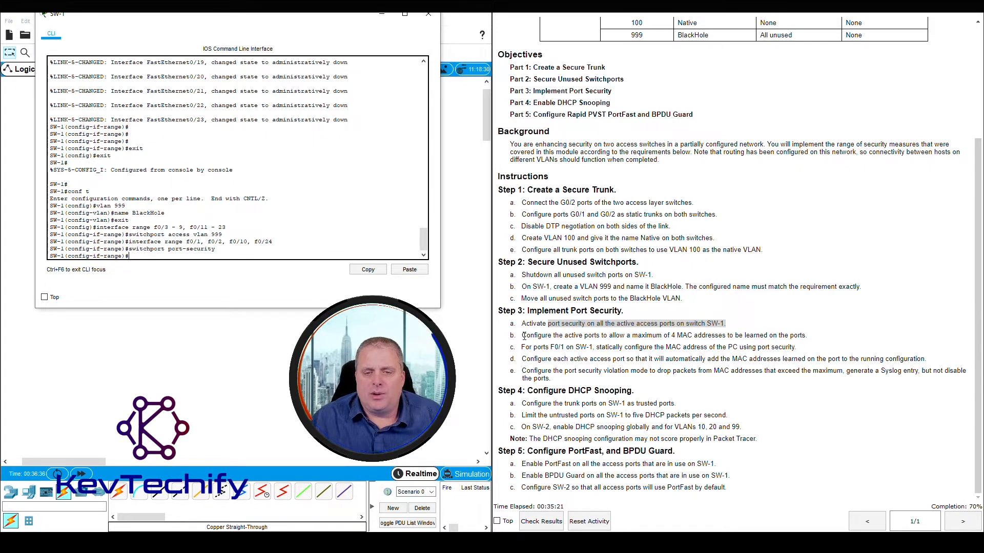
Set the port security maximum to 4 MAC addresses on the selected active ports, following Step 3b.
{"action": "left_click_drag", "start_coordinate": [523, 336], "coordinate": [795, 336]}
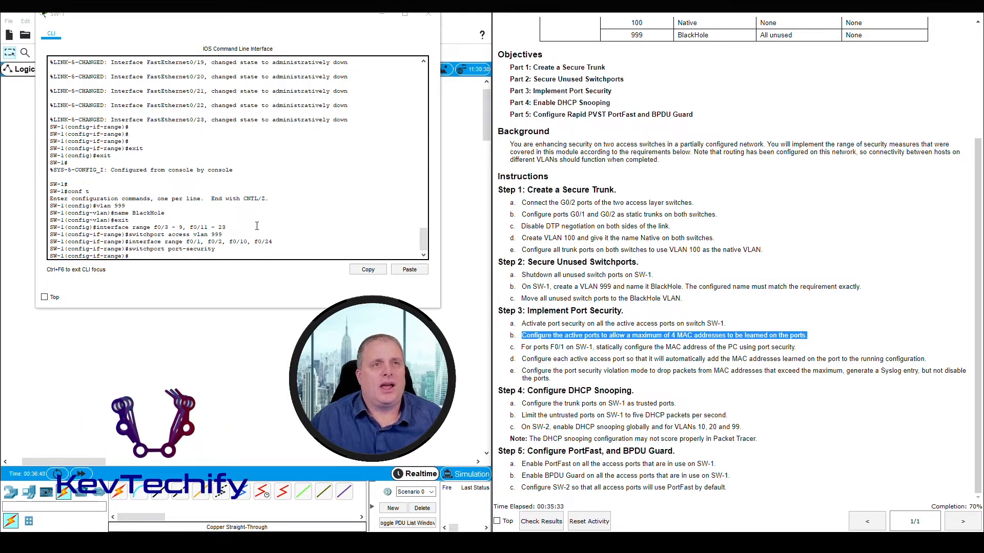
{"action": "left_click", "coordinate": [156, 256]}
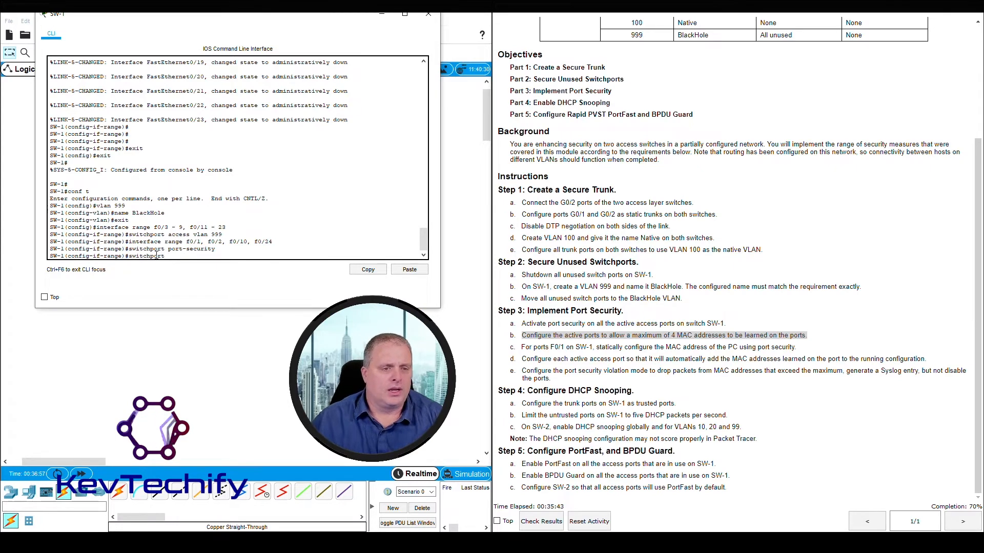
{"action": "type", "text": "port-s"}
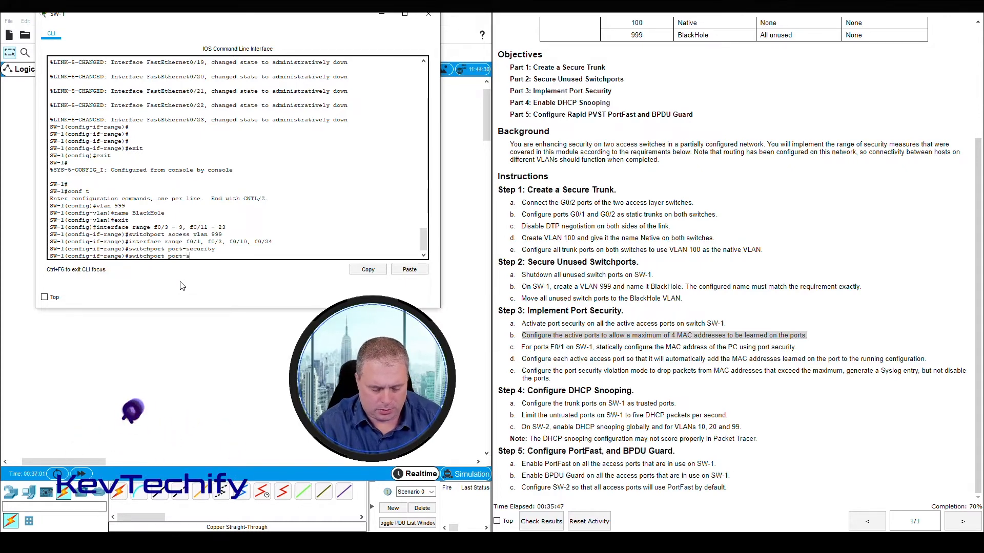
{"action": "type", "text": "e"}
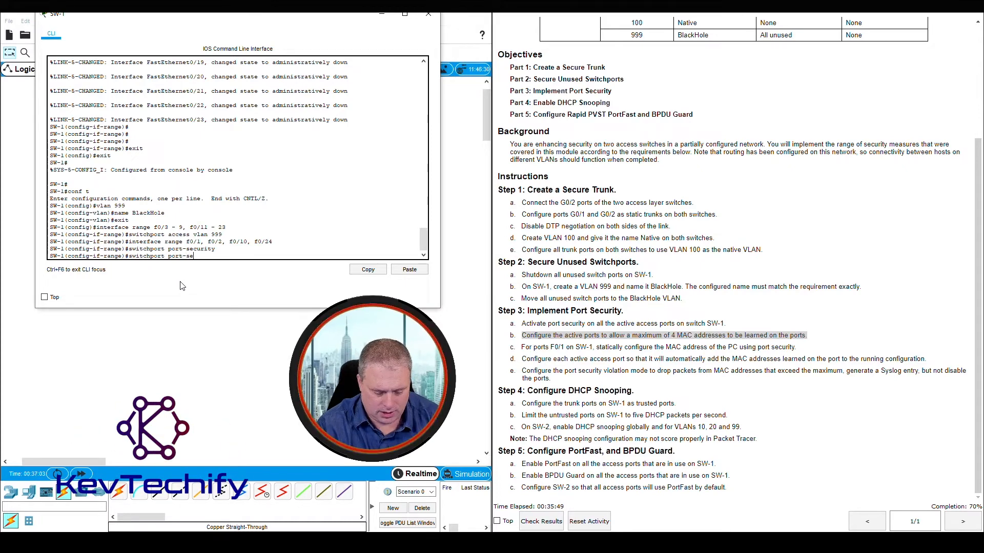
{"action": "type", "text": "curity"}
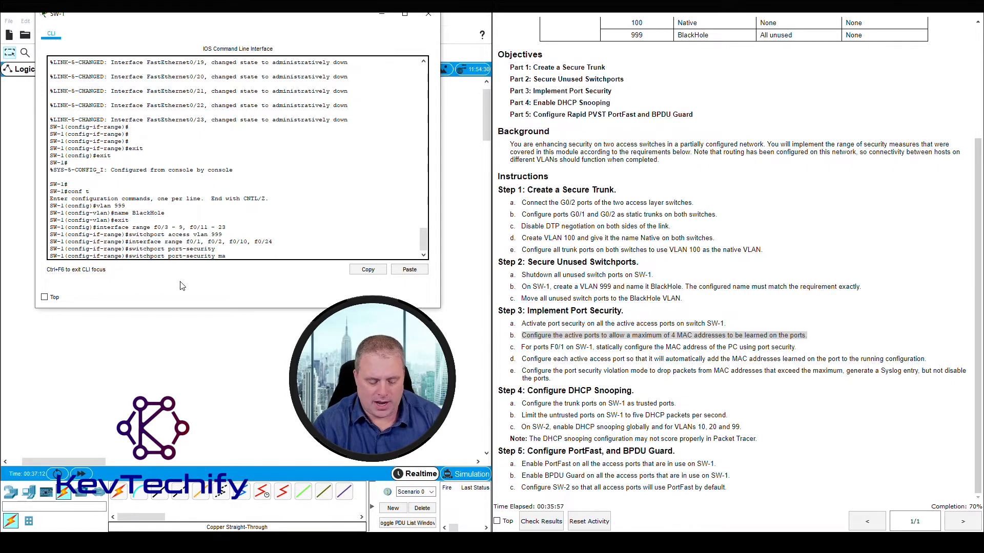
{"action": "type", "text": "maximum 4"}
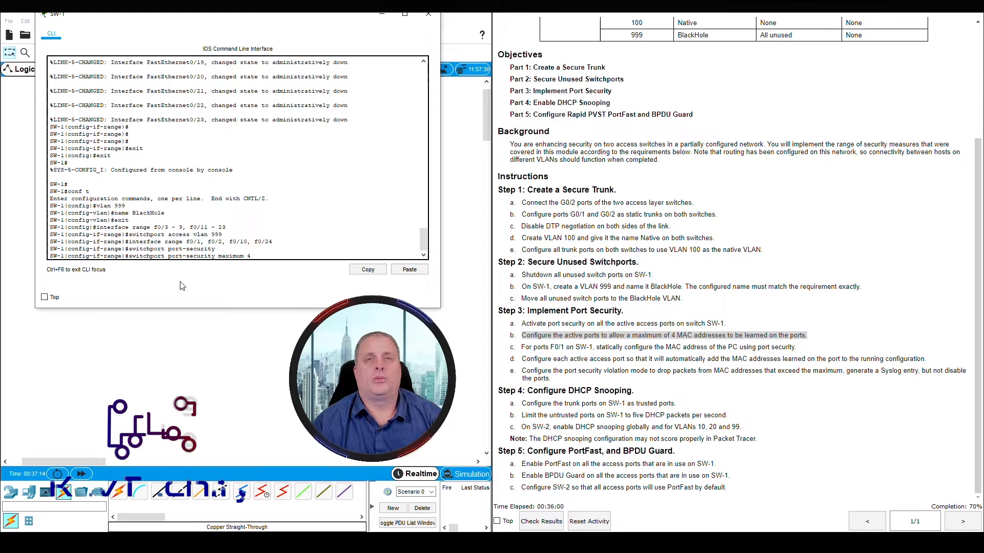
{"action": "key", "text": "Return"}
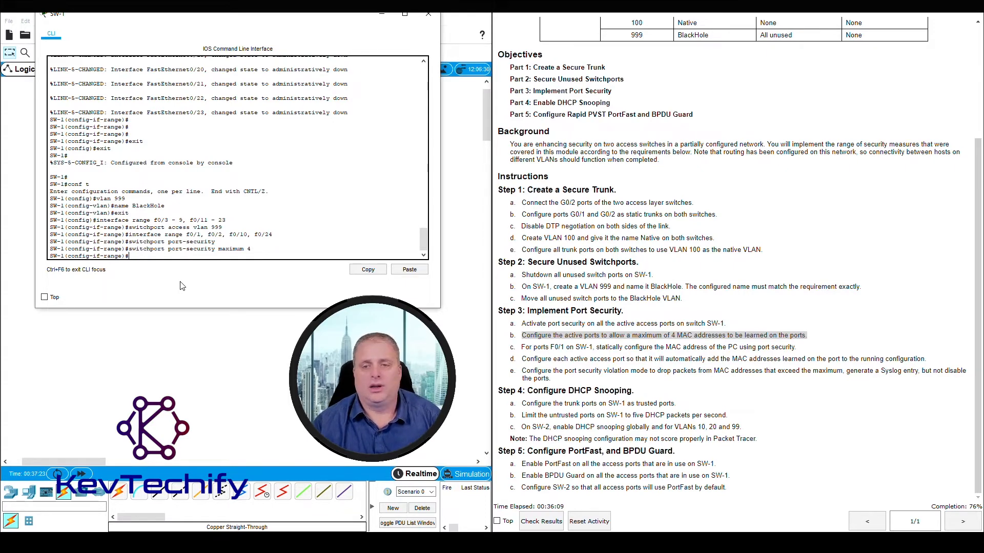
Read the Step 3c requirement on a static MAC address for F0/1, and move the SW-1 window off the network topology.
{"action": "left_click", "coordinate": [521, 348]}
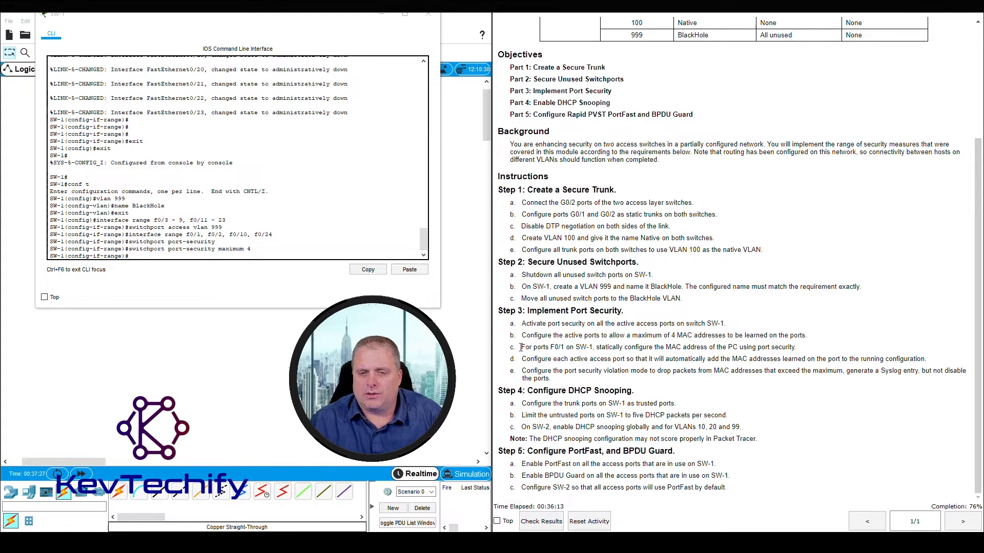
{"action": "left_click_drag", "start_coordinate": [521, 347], "coordinate": [804, 349]}
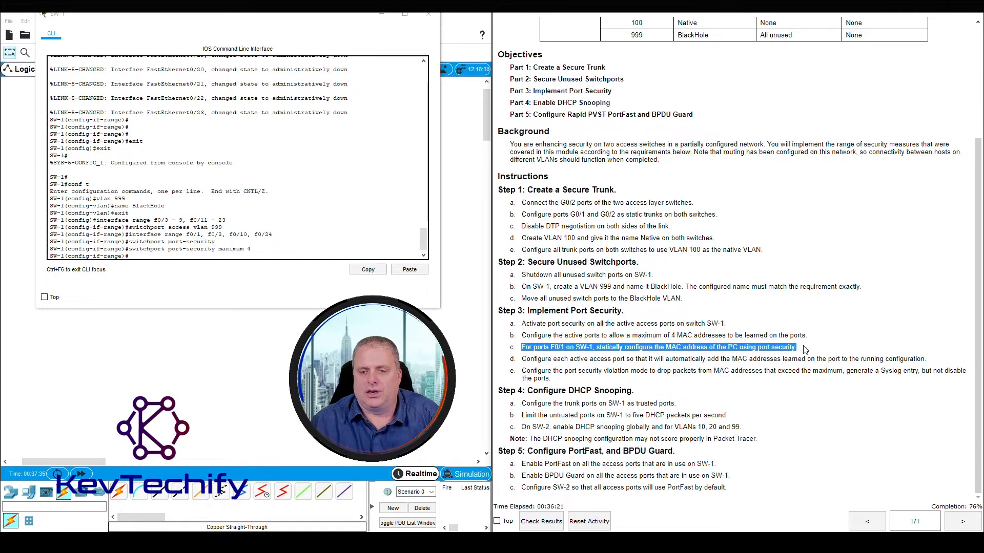
{"action": "scroll", "coordinate": [804, 349], "scroll_direction": "up", "scroll_amount": 4}
{"action": "scroll", "coordinate": [806, 353], "scroll_direction": "down", "scroll_amount": 3}
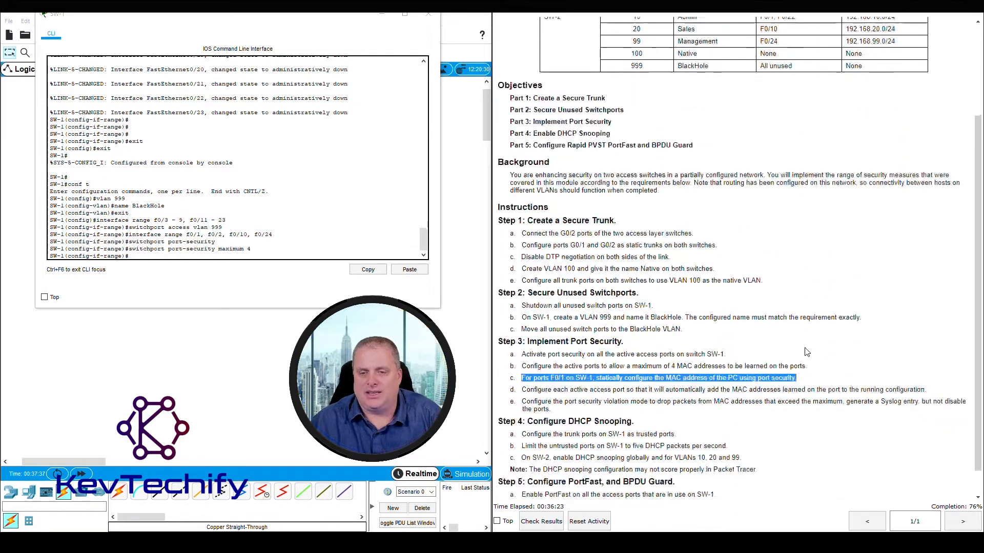
{"action": "scroll", "coordinate": [805, 353], "scroll_direction": "down", "scroll_amount": 1}
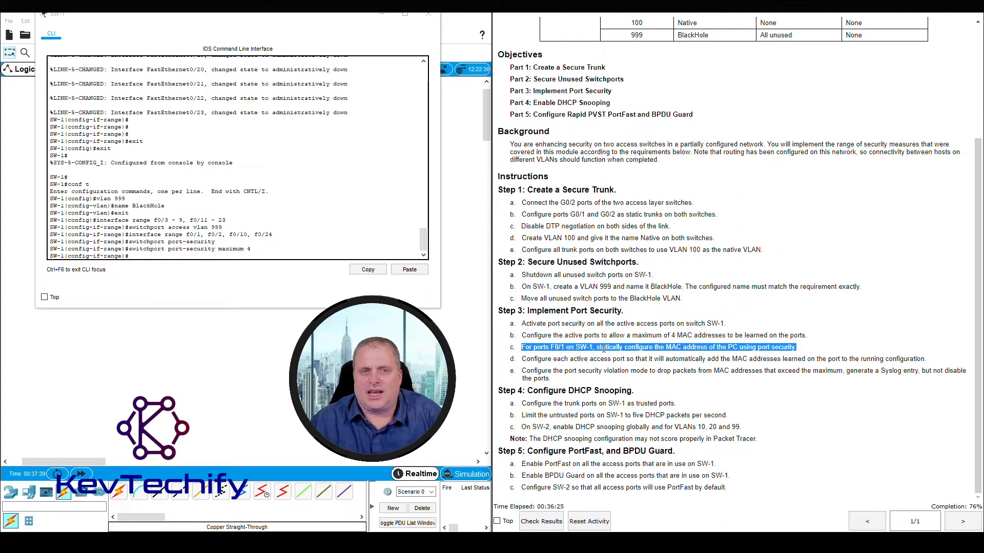
{"action": "left_click_drag", "start_coordinate": [323, 17], "coordinate": [833, 36]}
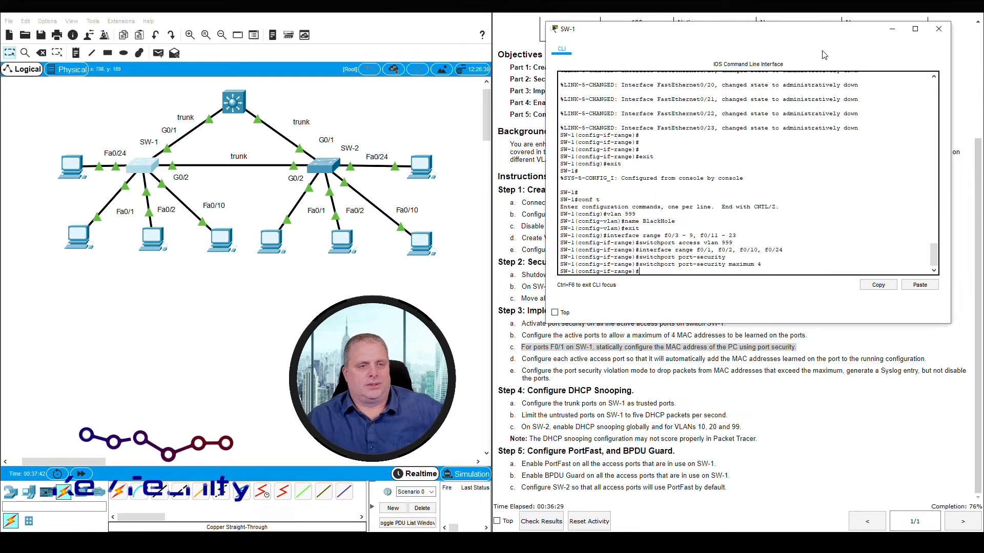
{"action": "left_click_drag", "start_coordinate": [695, 36], "coordinate": [662, 33]}
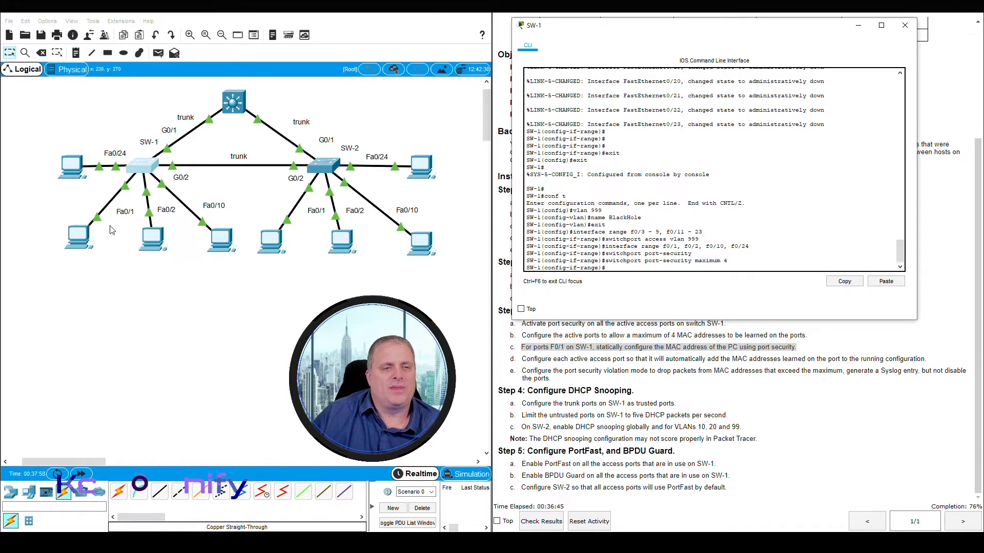
Open the Command Prompt on PC1, the host connected to SW-1's Fa0/1 port.
{"action": "left_click", "coordinate": [125, 264]}
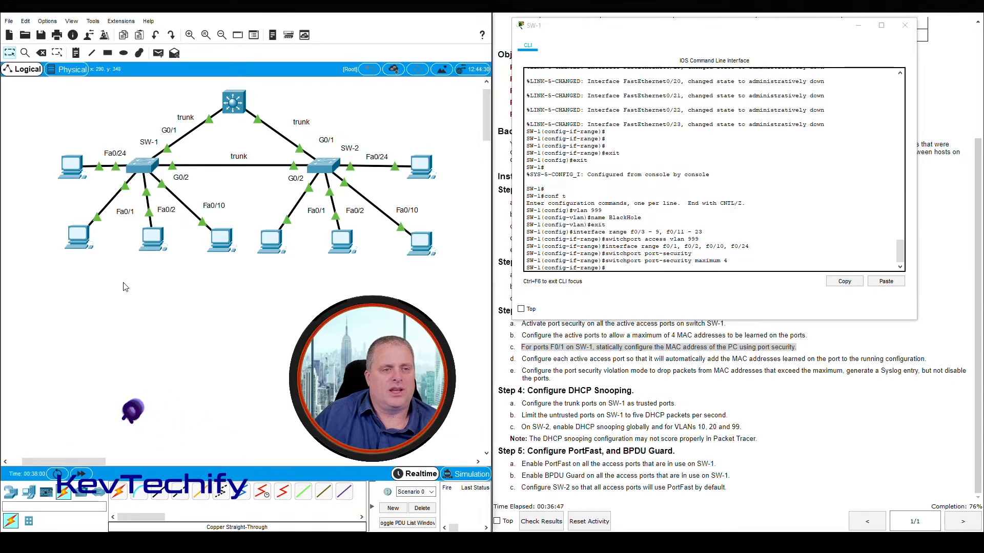
{"action": "left_click", "coordinate": [83, 236]}
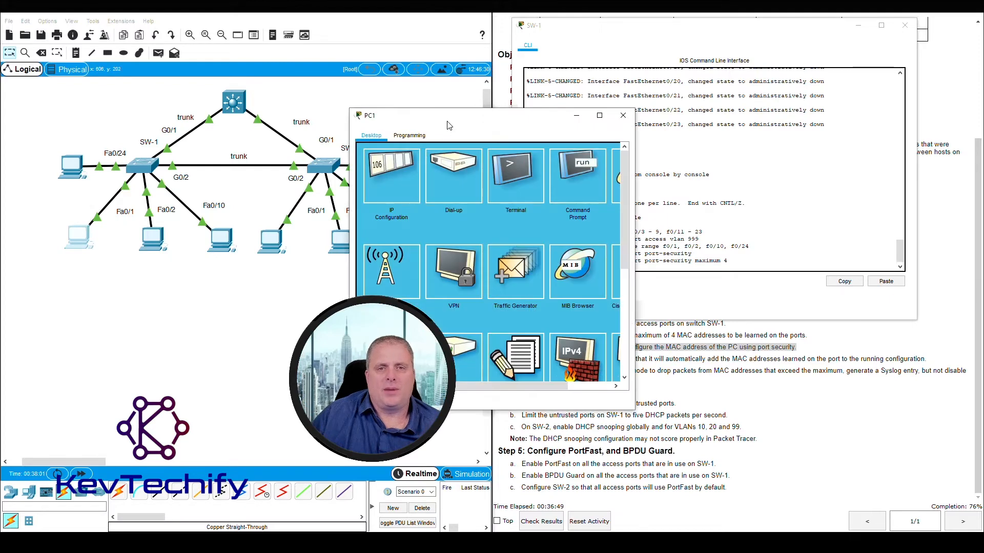
{"action": "left_click_drag", "start_coordinate": [446, 121], "coordinate": [138, 43]}
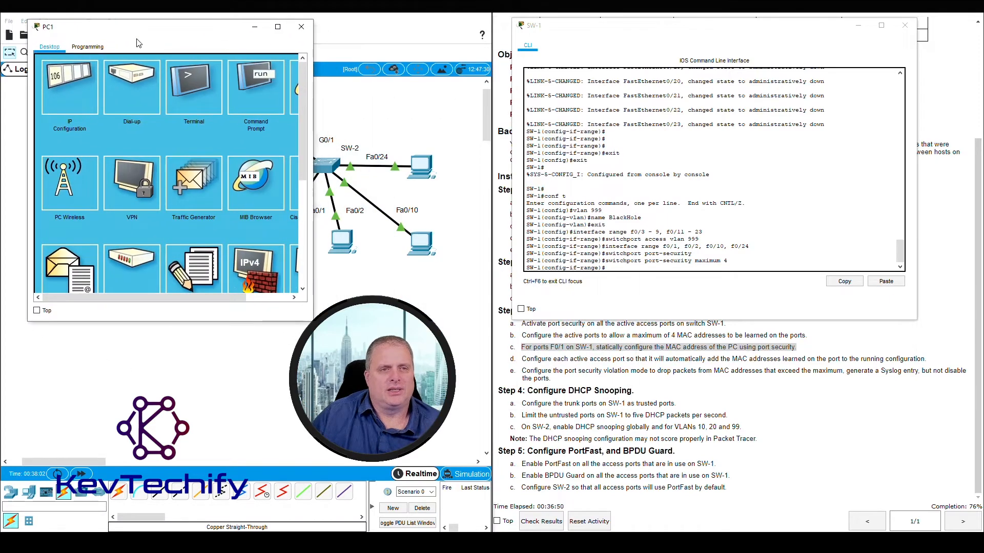
{"action": "left_click", "coordinate": [263, 91]}
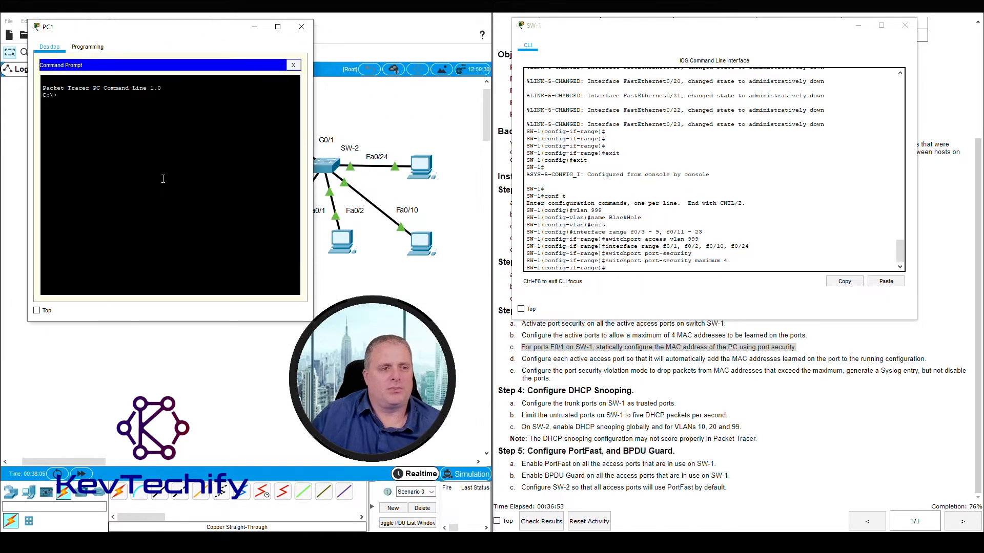
Look up PC1's FastEthernet0 physical address with ipconfig /all, and arrange the output beside the SW-1 console.
{"action": "type", "text": "ipoconfi"}
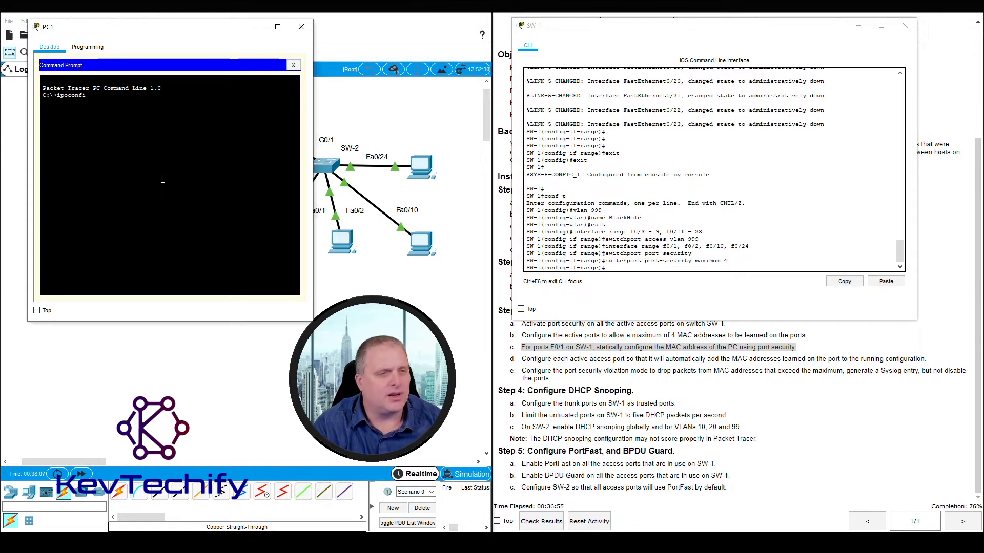
{"action": "key", "text": "BackSpace"}
{"action": "key", "text": "BackSpace"}
{"action": "key", "text": "BackSpace"}
{"action": "key", "text": "BackSpace"}
{"action": "key", "text": "BackSpace"}
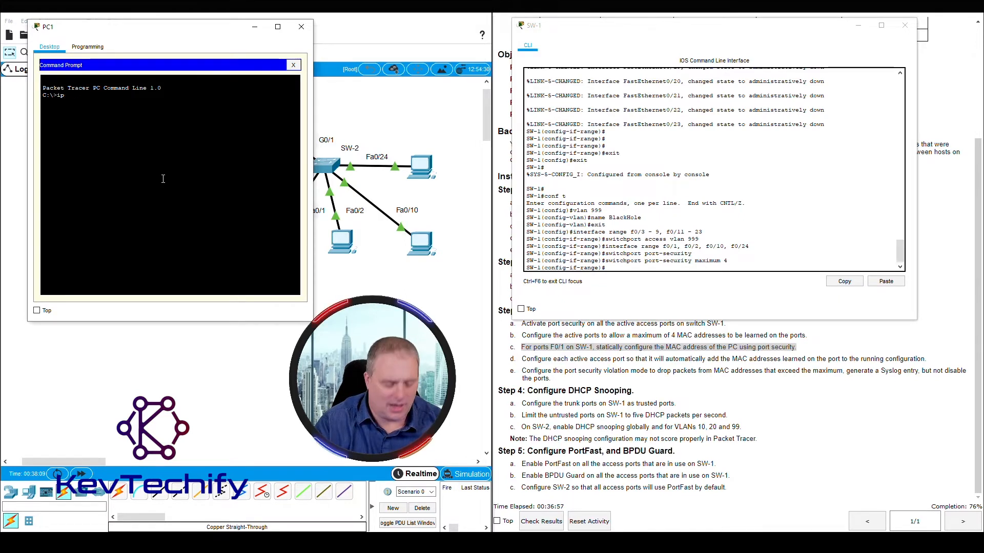
{"action": "type", "text": "conf"}
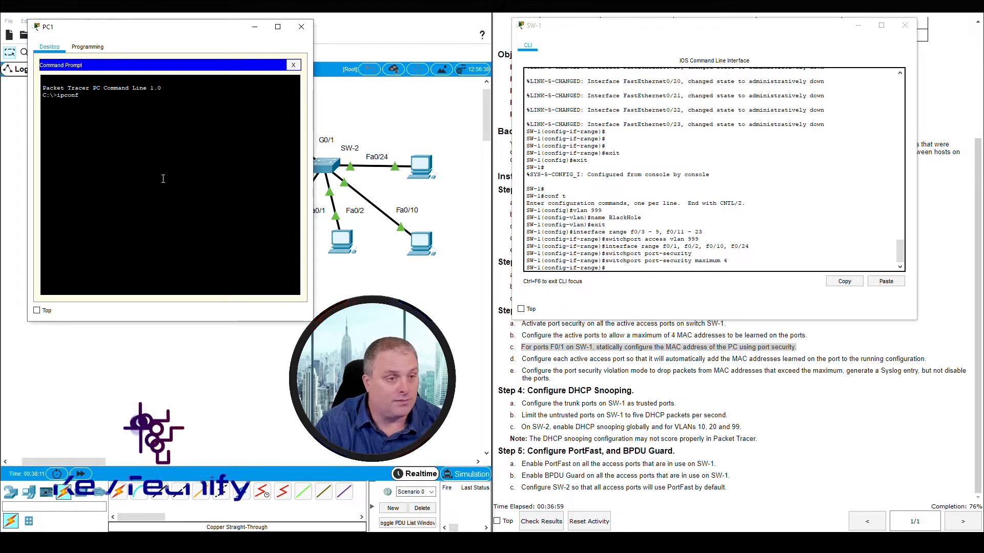
{"action": "type", "text": "ig"}
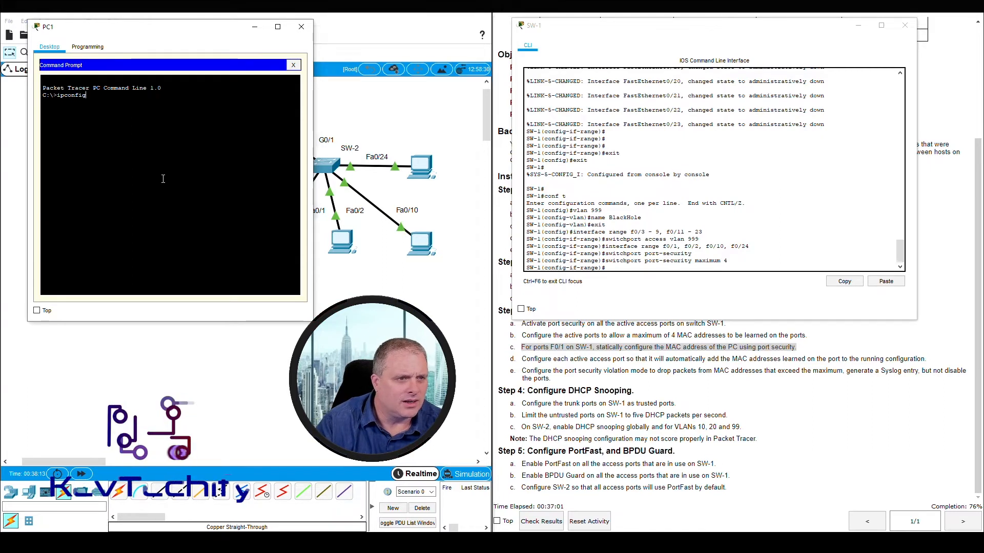
{"action": "type", "text": " /all\\"}
{"action": "key", "text": "Return"}
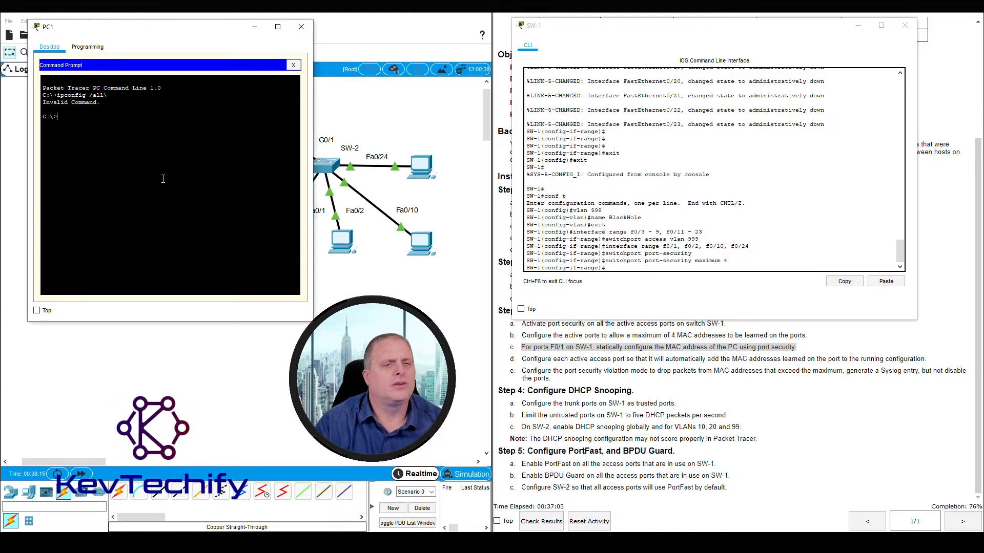
{"action": "key", "text": "Up"}
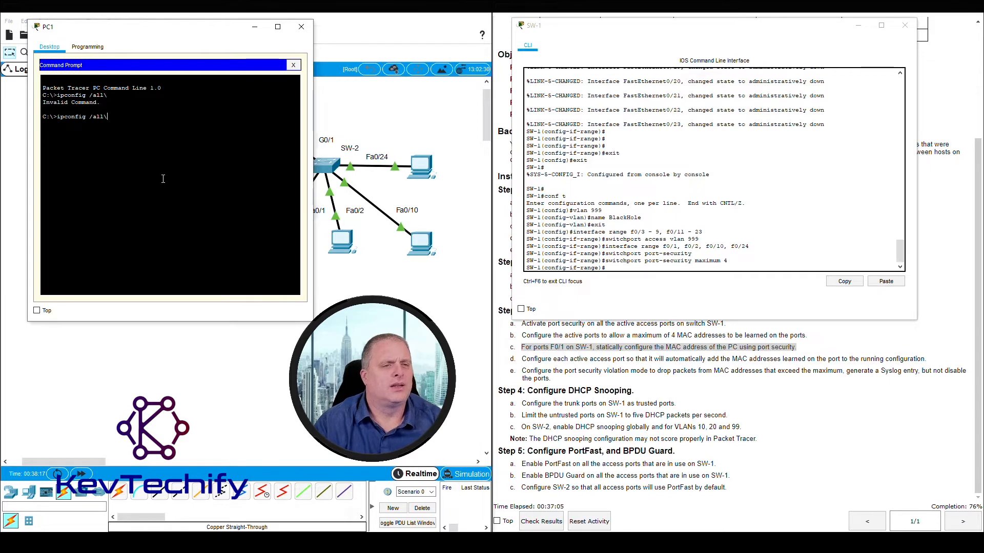
{"action": "key", "text": "Return"}
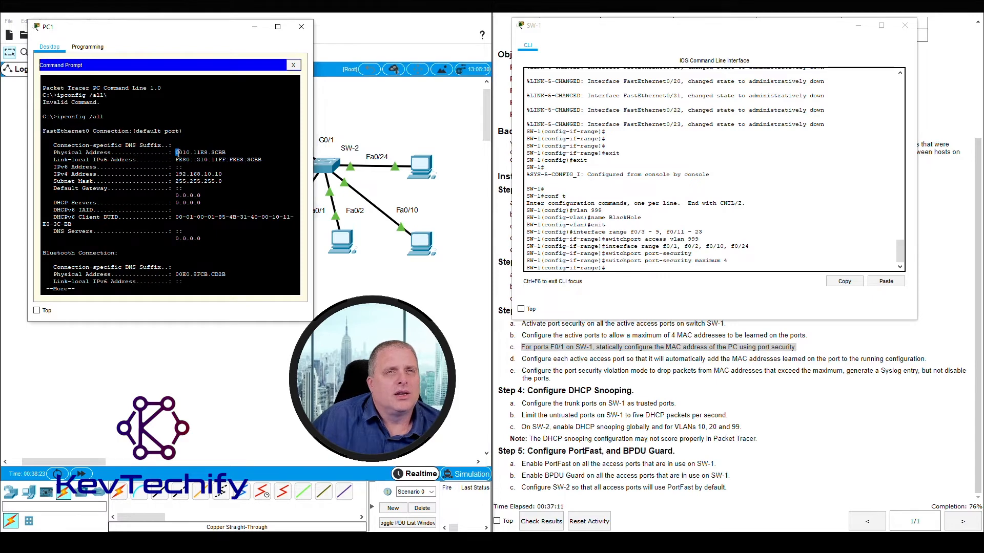
{"action": "left_click_drag", "start_coordinate": [177, 152], "coordinate": [233, 154]}
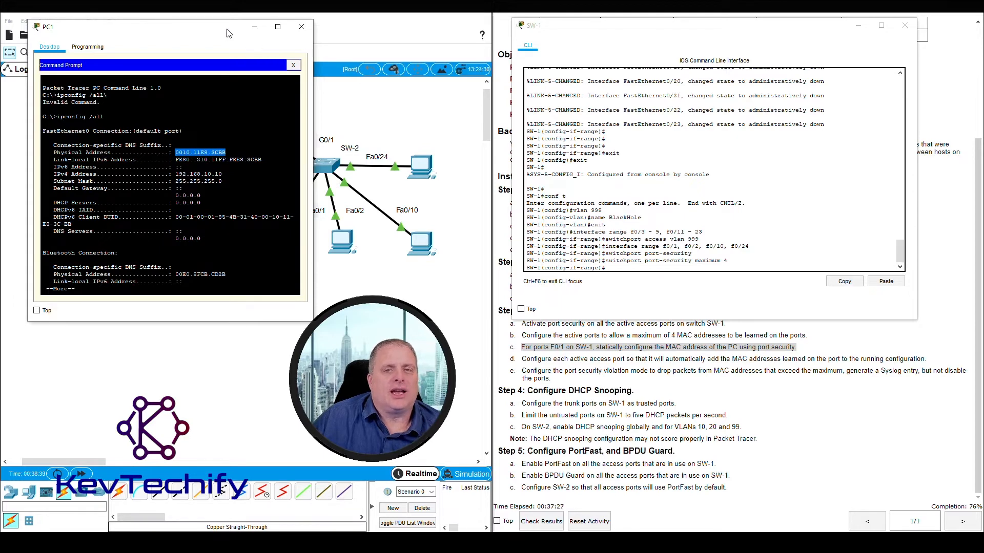
{"action": "mouse_move", "coordinate": [229, 33]}
{"action": "left_mouse_down"}
{"action": "mouse_move", "coordinate": [714, 49]}
{"action": "mouse_move", "coordinate": [718, 26]}
{"action": "mouse_move", "coordinate": [221, 20]}
{"action": "mouse_move", "coordinate": [246, 27]}
{"action": "left_mouse_up"}
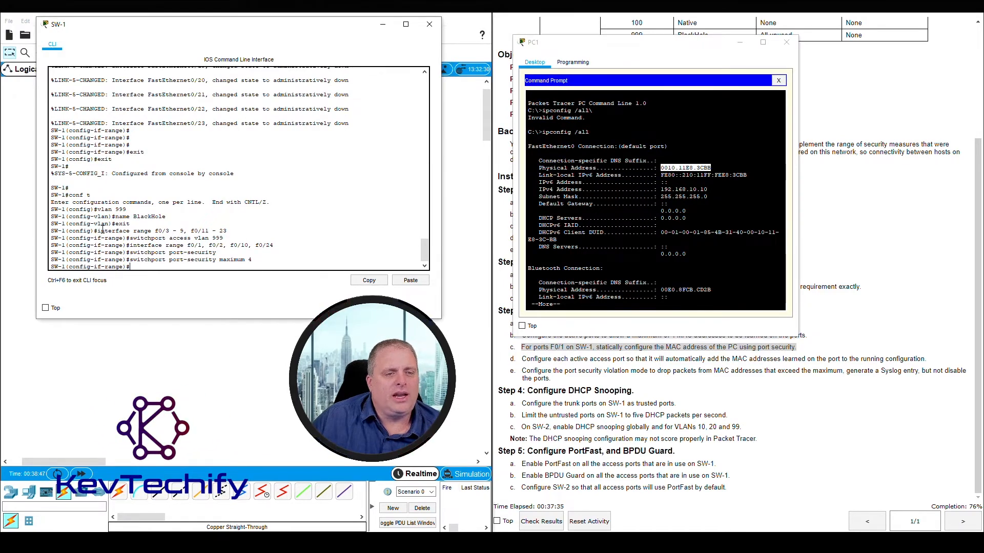
Switch SW-1 from the interface range to configuration of the single interface f0/1.
{"action": "left_click_drag", "start_coordinate": [102, 231], "coordinate": [224, 232]}
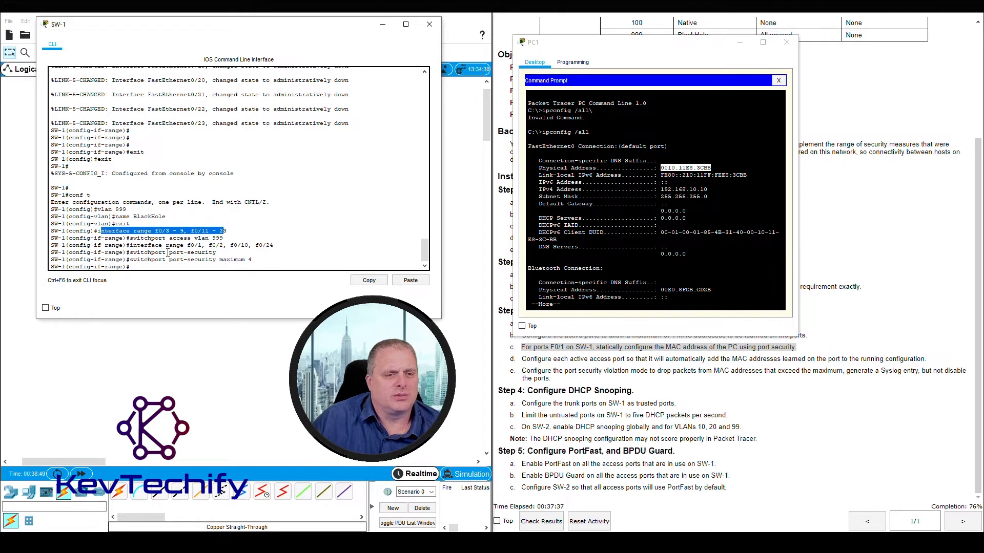
{"action": "left_click_drag", "start_coordinate": [130, 246], "coordinate": [277, 243]}
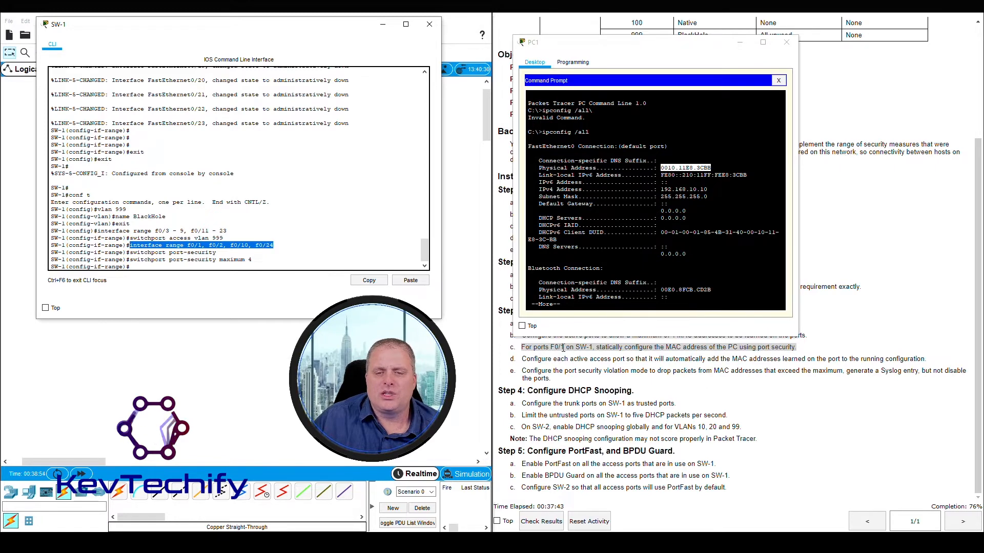
{"action": "left_click", "coordinate": [135, 267]}
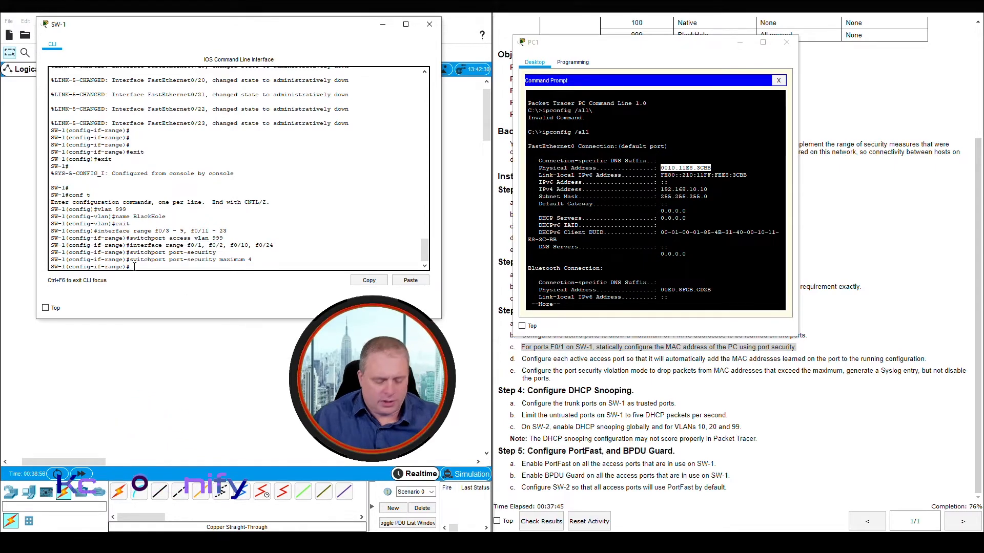
{"action": "type", "text": "interfac"}
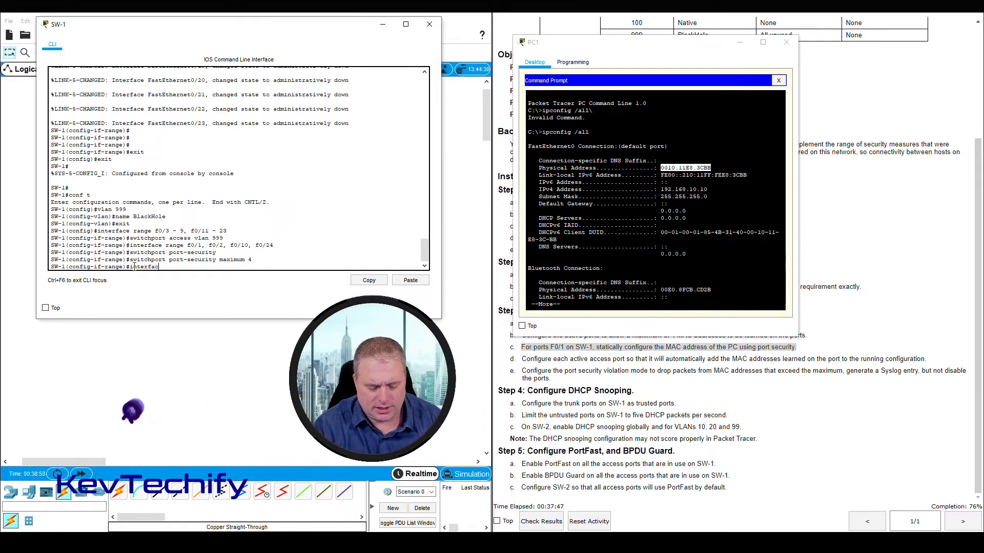
{"action": "type", "text": "e f0/1"}
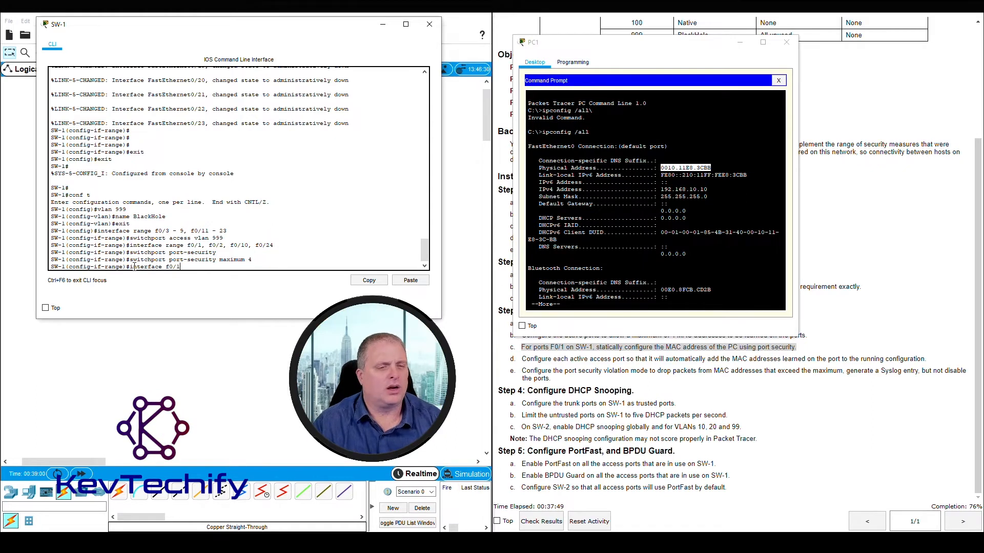
{"action": "key", "text": "Return"}
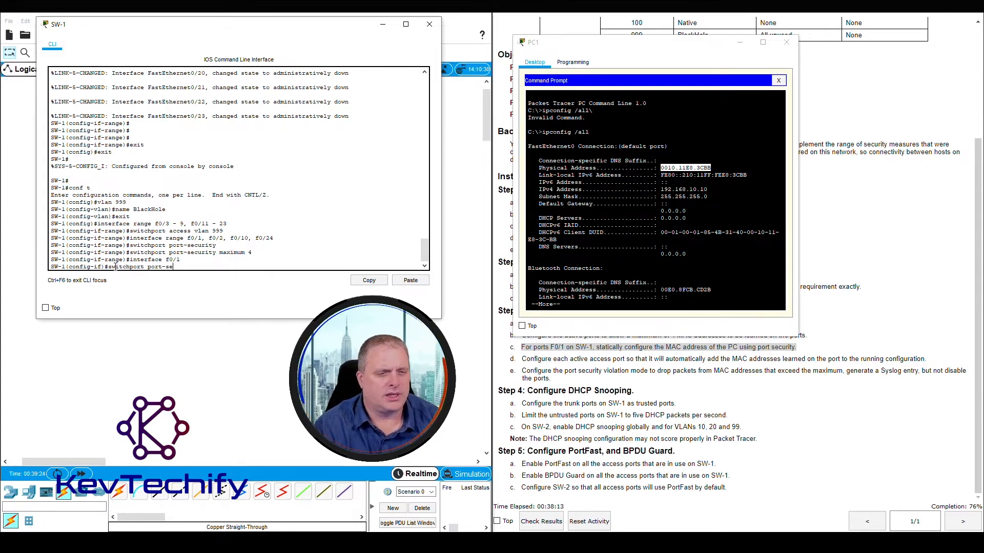
Assign PC1's MAC address 0010.11e8.3cbb statically to f0/1 with switchport port-security mac-address, and review the entered command.
{"action": "type", "text": "curity mac-address 0010.11"}
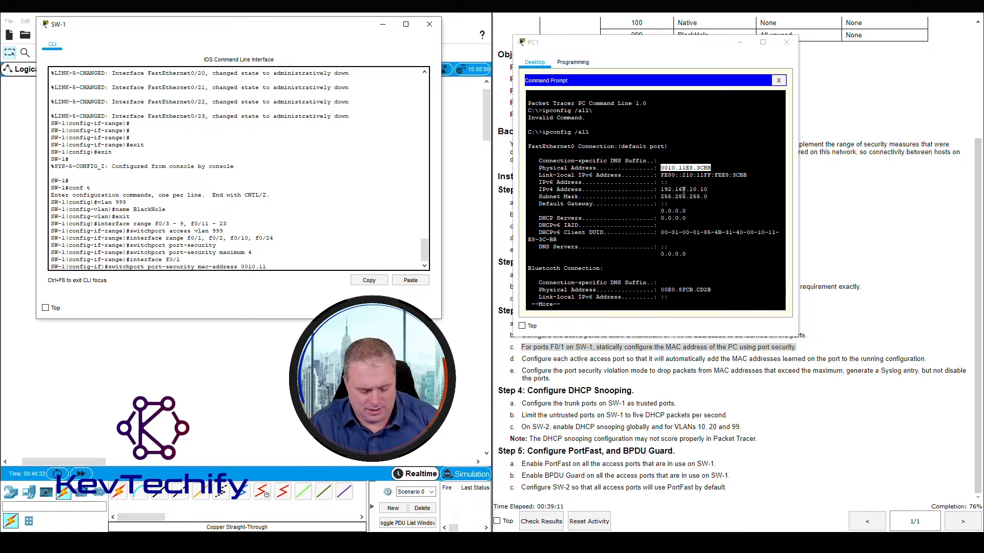
{"action": "type", "text": "e8"}
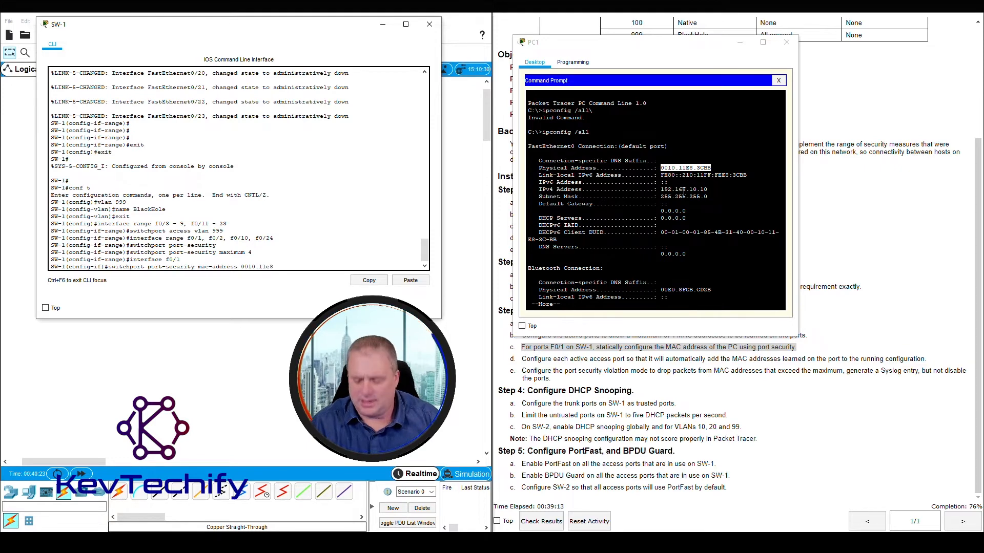
{"action": "type", "text": ".3"}
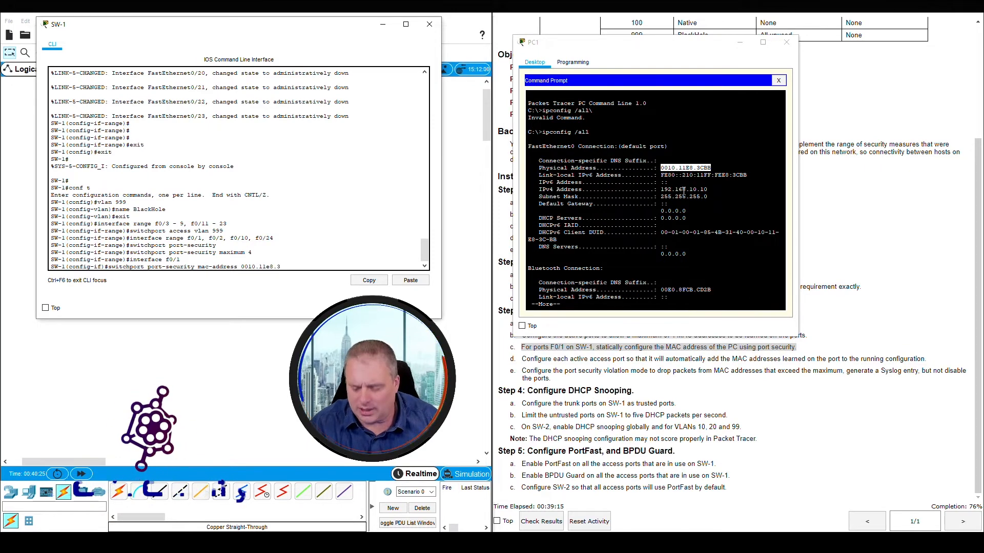
{"action": "type", "text": "cbb"}
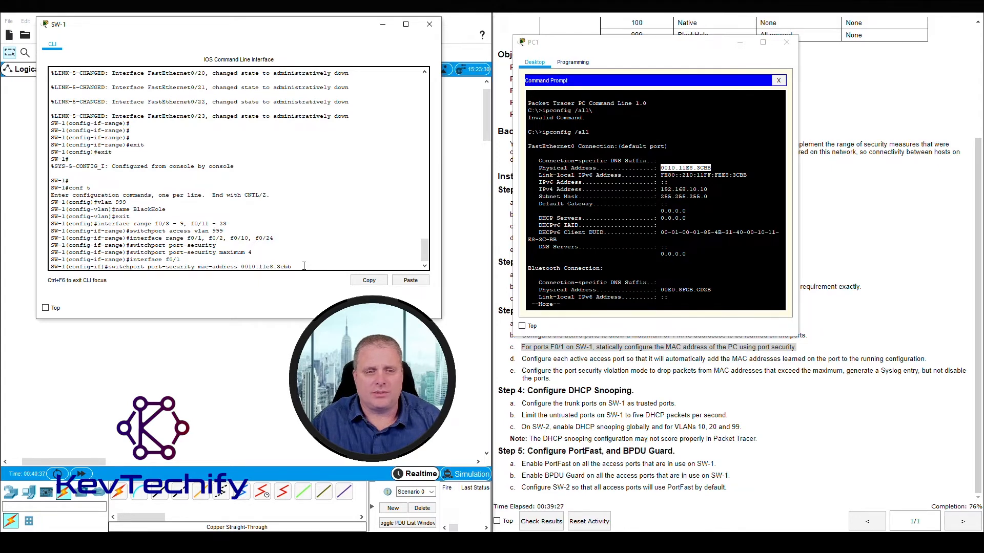
{"action": "key", "text": "Return"}
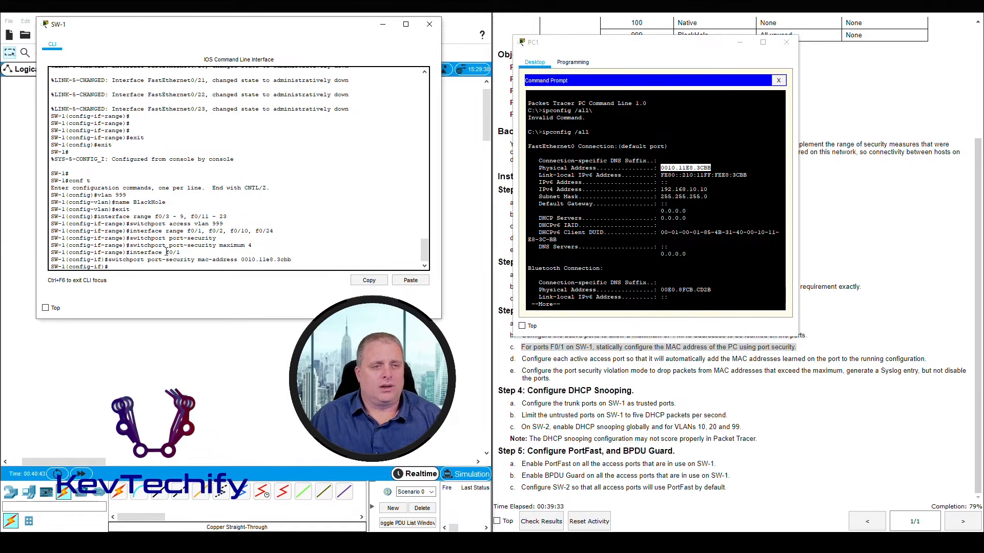
{"action": "left_click_drag", "start_coordinate": [166, 252], "coordinate": [294, 259]}
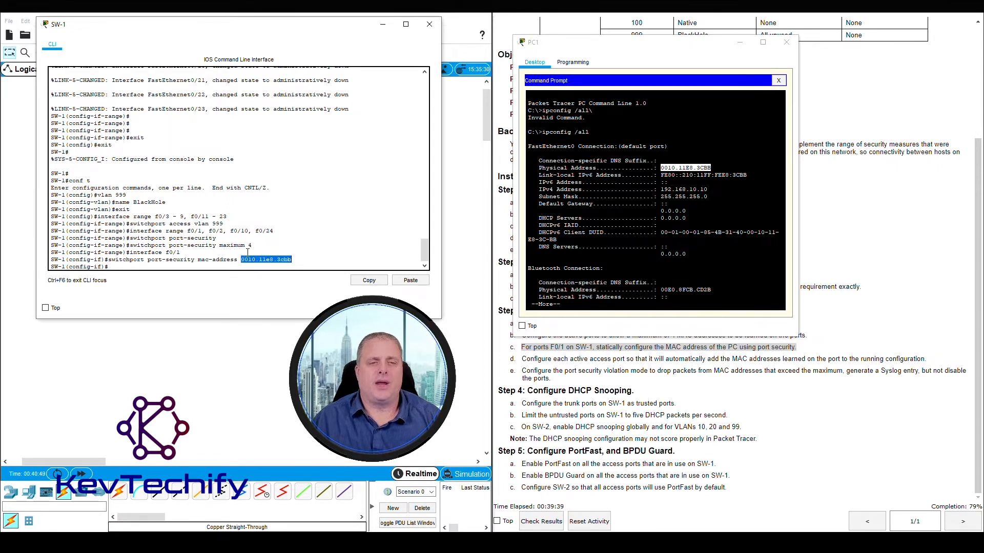
{"action": "left_click_drag", "start_coordinate": [219, 246], "coordinate": [295, 259]}
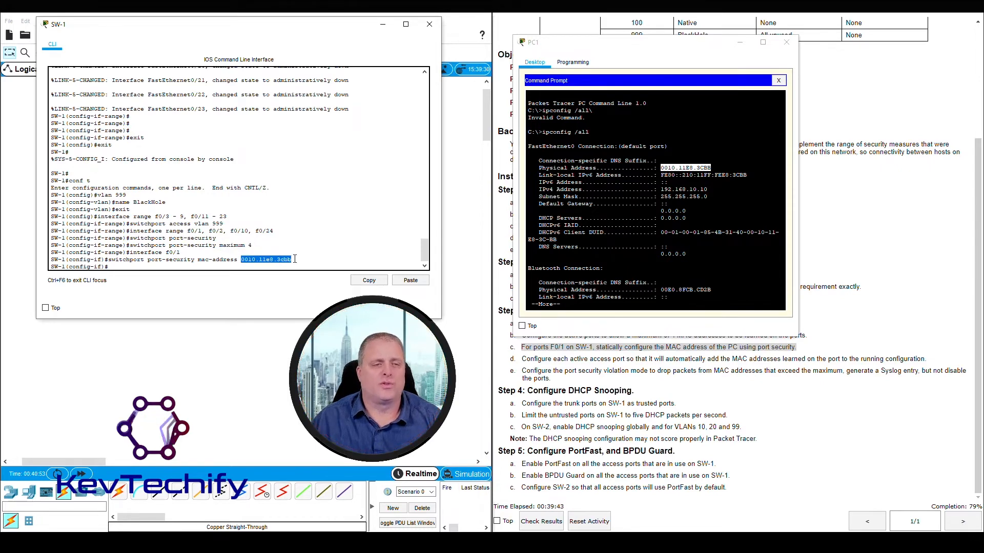
{"action": "left_click", "coordinate": [172, 265]}
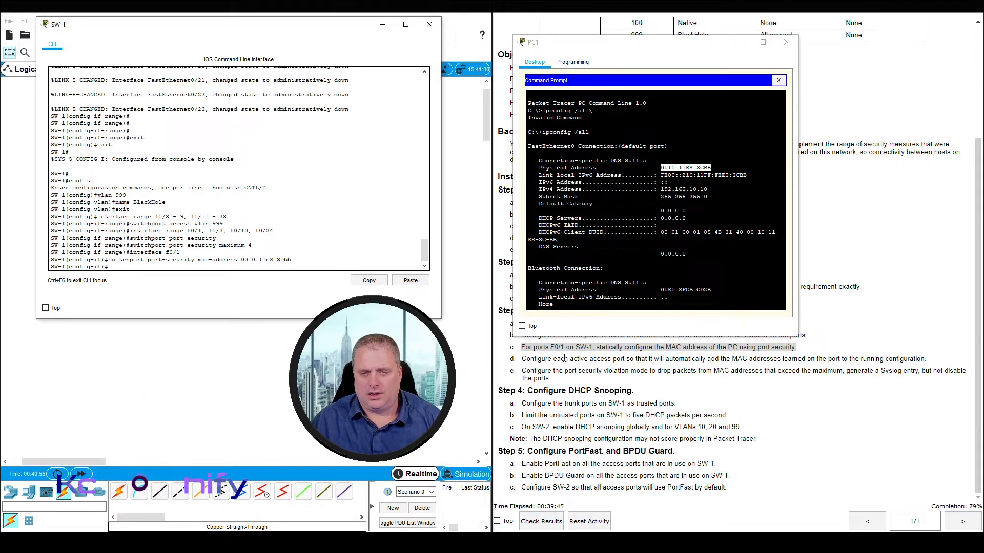
Check SW-1's active access ports in the VLAN table and enter configuration of interface range f0/1, f0/2, f0/10, f0/24.
{"action": "left_click", "coordinate": [637, 370]}
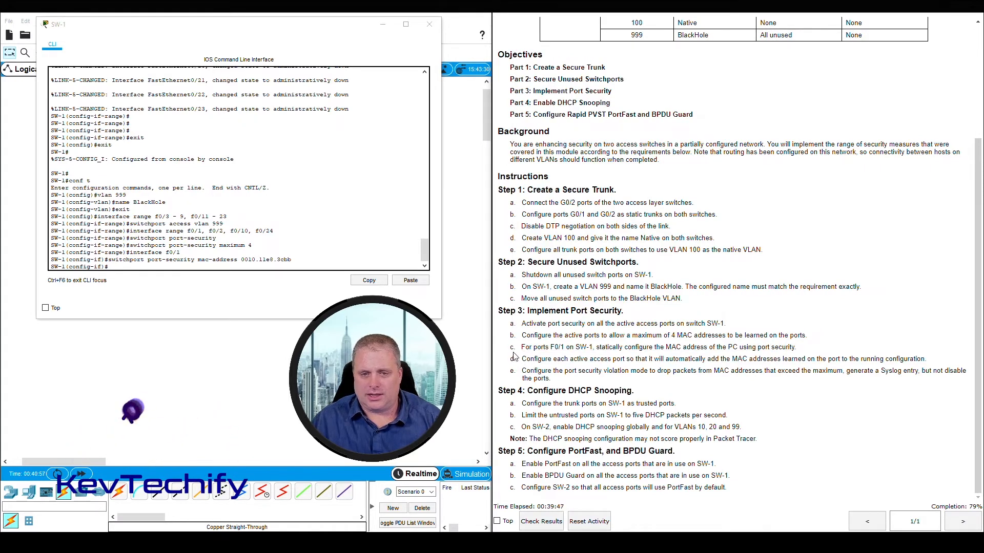
{"action": "left_click_drag", "start_coordinate": [511, 348], "coordinate": [925, 360]}
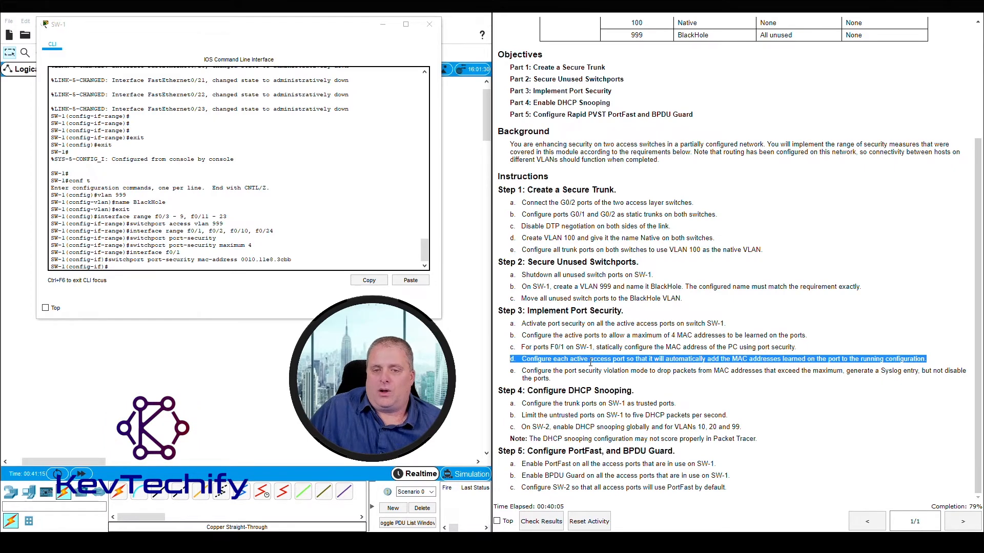
{"action": "scroll", "coordinate": [591, 362], "scroll_direction": "up", "scroll_amount": 3}
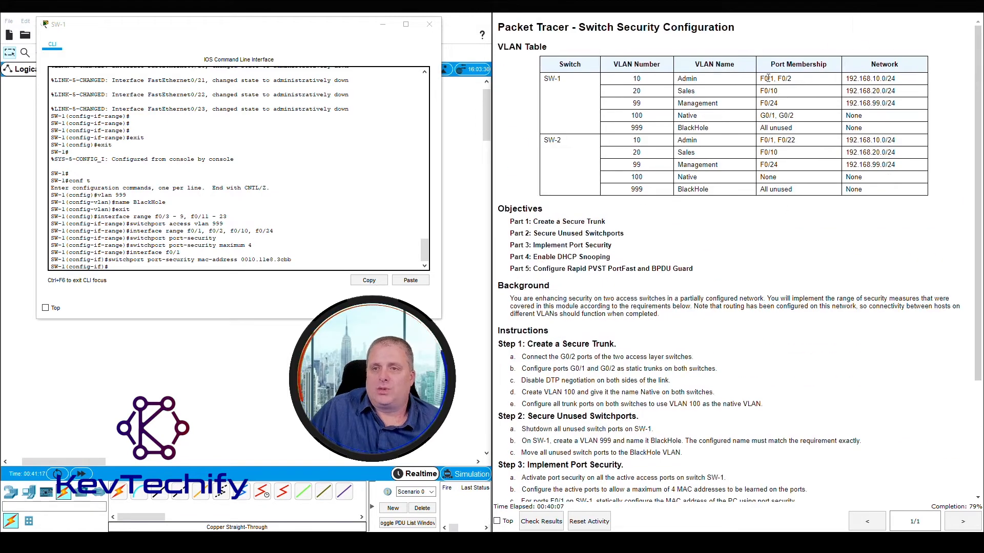
{"action": "left_click_drag", "start_coordinate": [760, 79], "coordinate": [774, 103]}
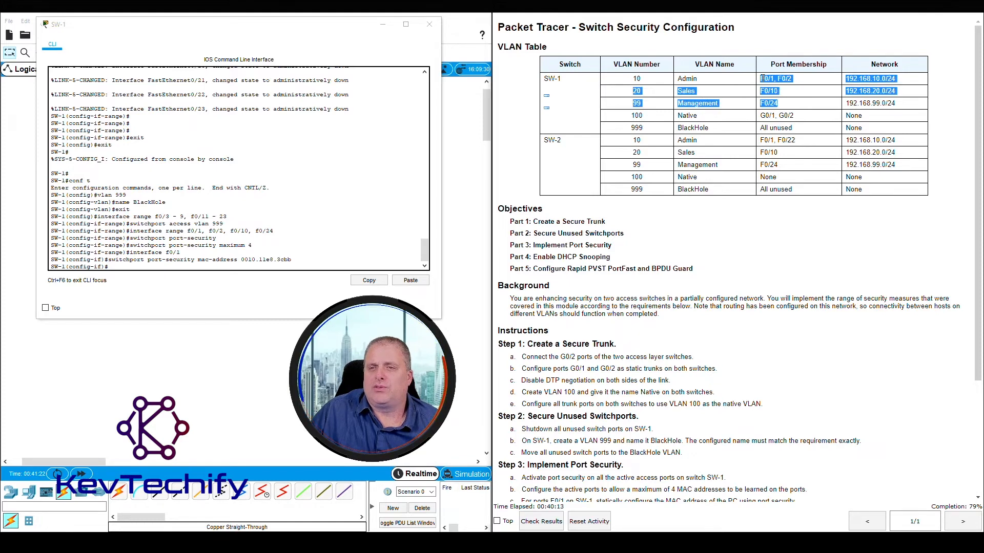
{"action": "left_click", "coordinate": [687, 115]}
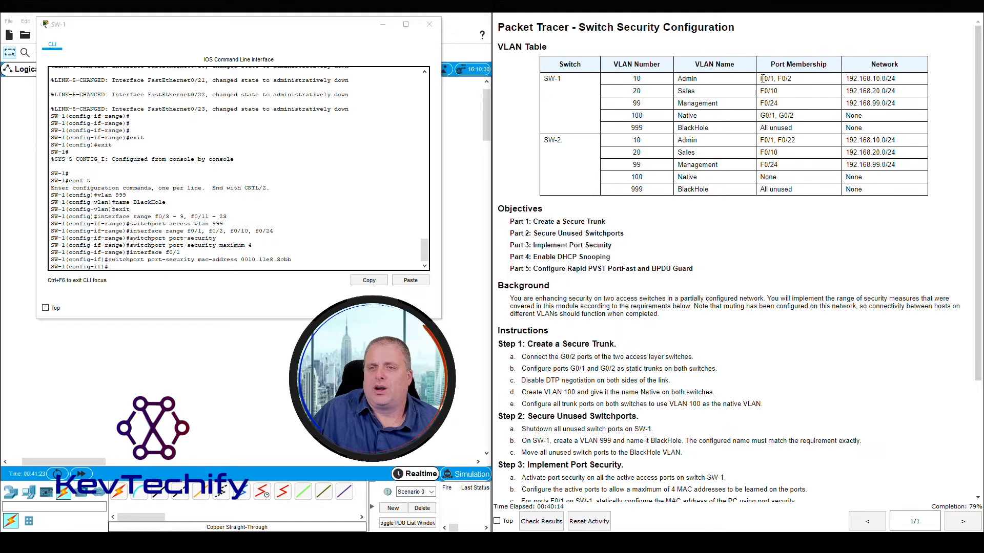
{"action": "left_click", "coordinate": [146, 268]}
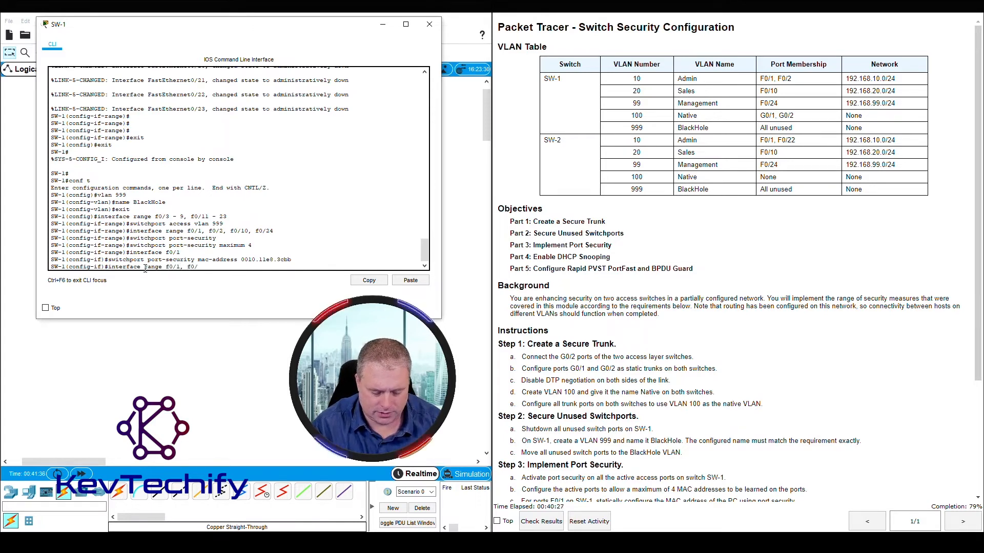
{"action": "type", "text": "2"}
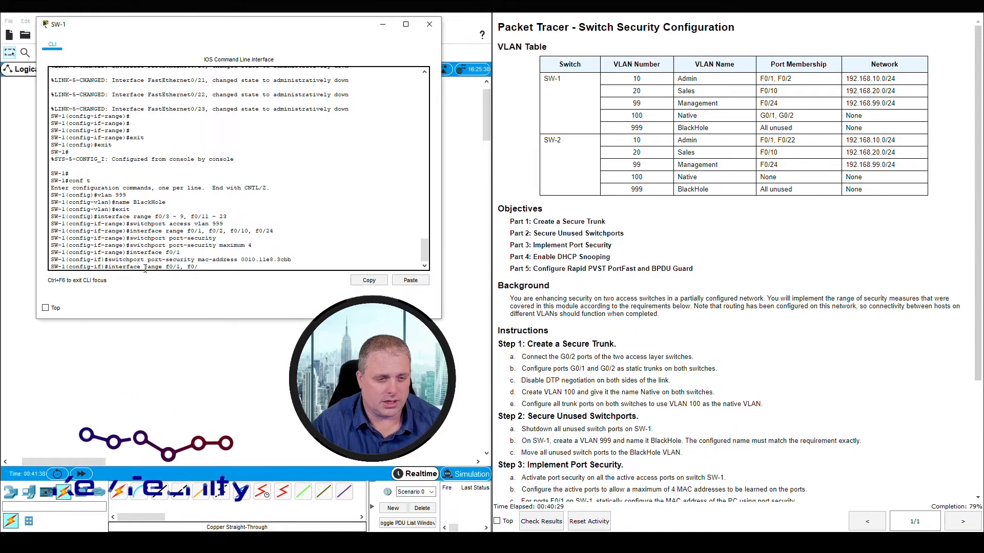
{"action": "type", "text": ", "}
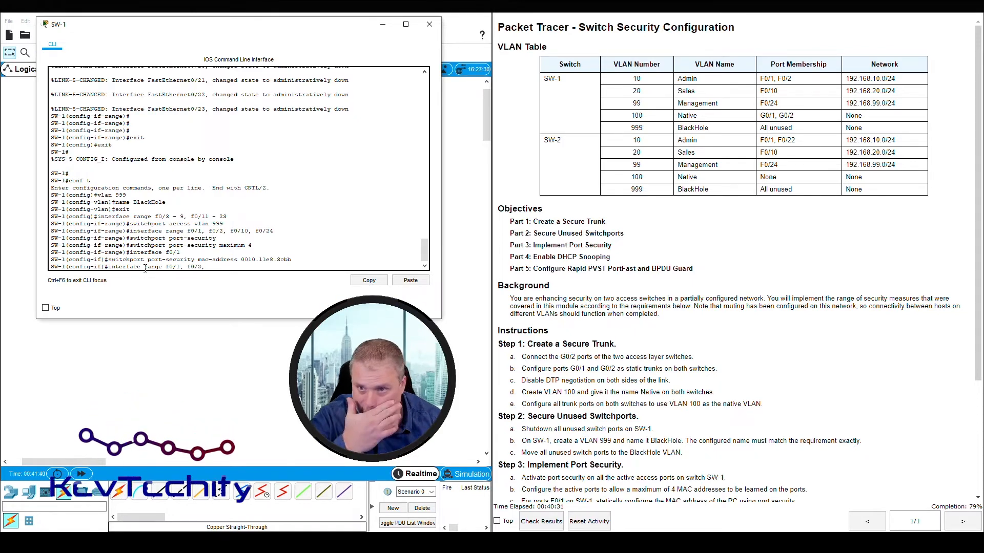
{"action": "type", "text": "f0"}
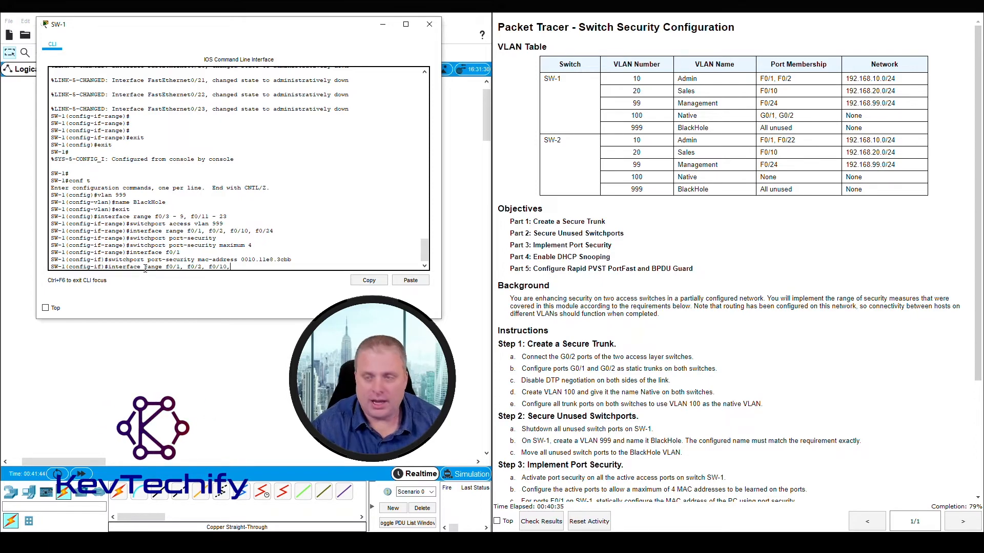
{"action": "type", "text": "/10, "}
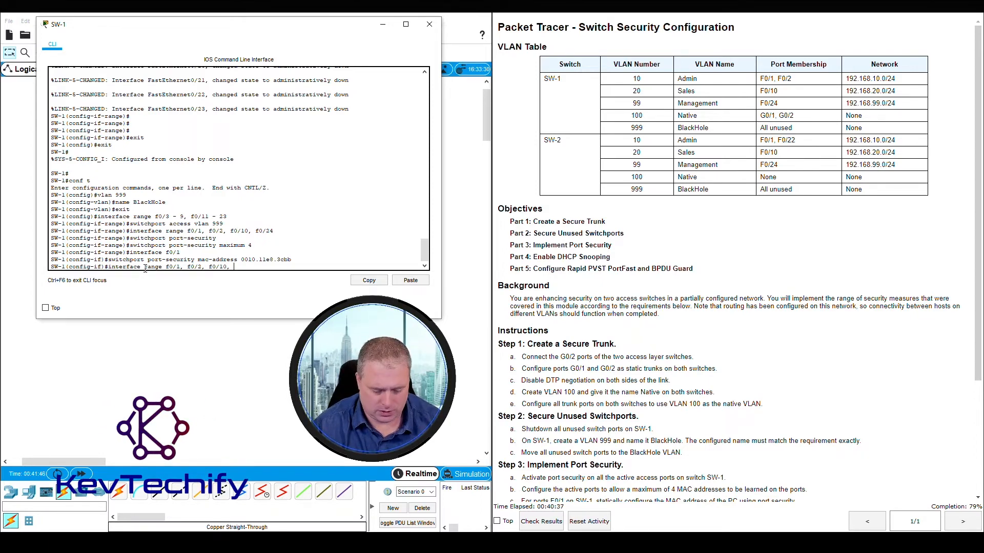
{"action": "type", "text": "f0/24"}
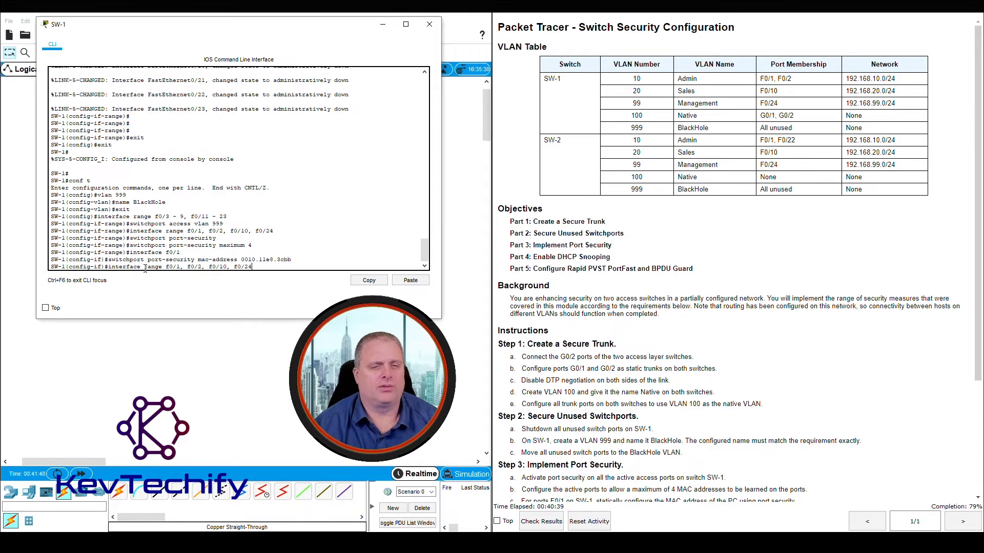
{"action": "key", "text": "Return"}
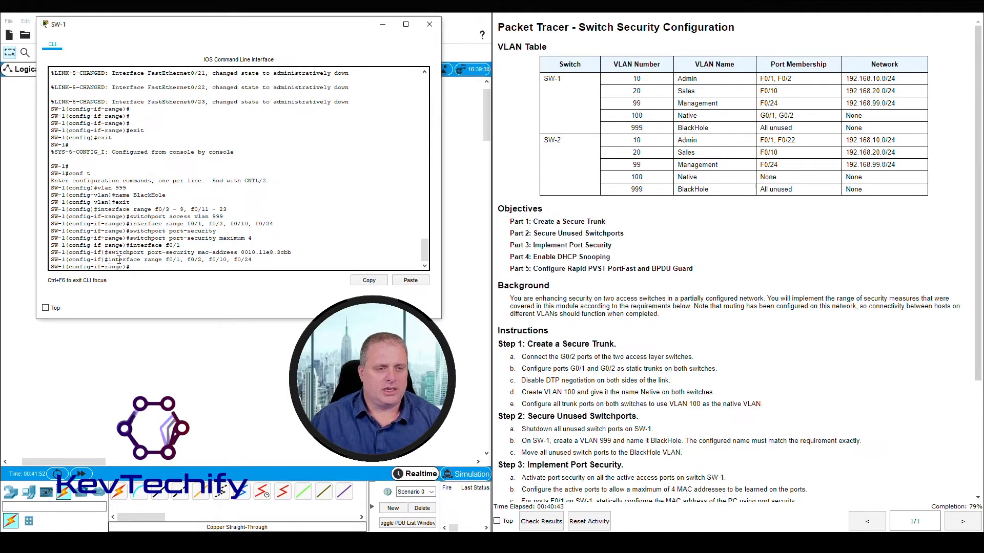
{"action": "left_click_drag", "start_coordinate": [109, 260], "coordinate": [251, 261]}
{"action": "left_click", "coordinate": [246, 268]}
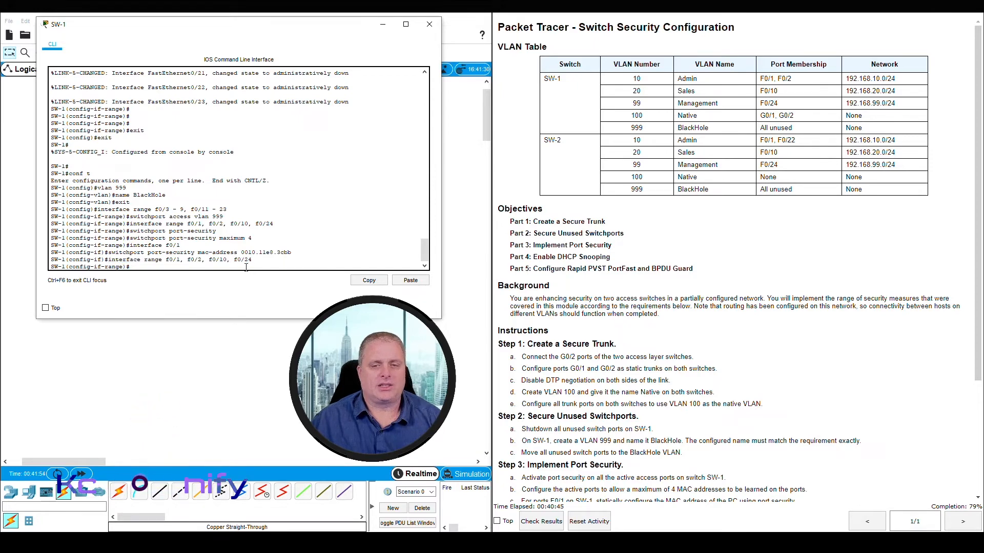
Try to enable automatic MAC address learning into the running configuration on the interface range with switchport port-security mac-address sticky.
{"action": "scroll", "coordinate": [631, 381], "scroll_direction": "down", "scroll_amount": 2}
{"action": "scroll", "coordinate": [631, 380], "scroll_direction": "down", "scroll_amount": 1}
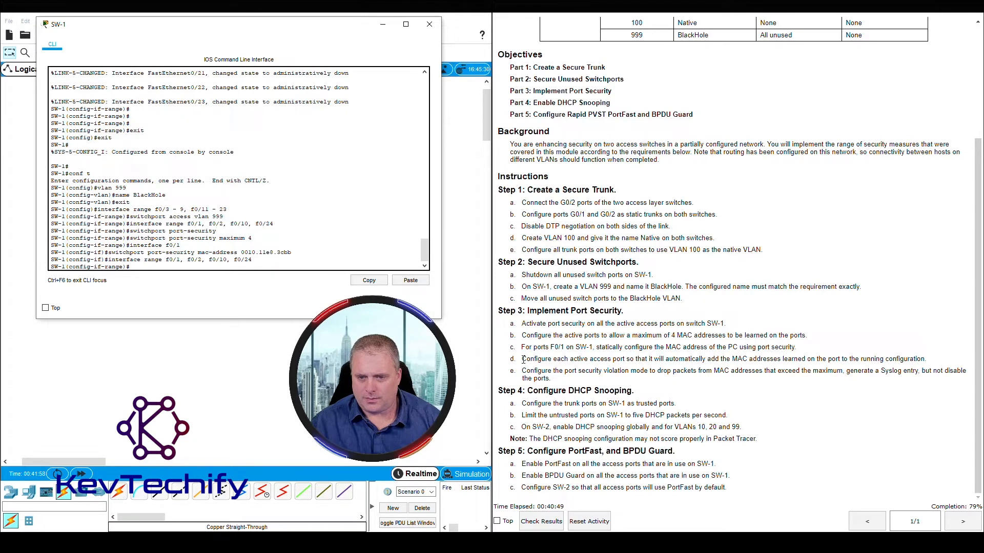
{"action": "left_click_drag", "start_coordinate": [523, 359], "coordinate": [913, 357]}
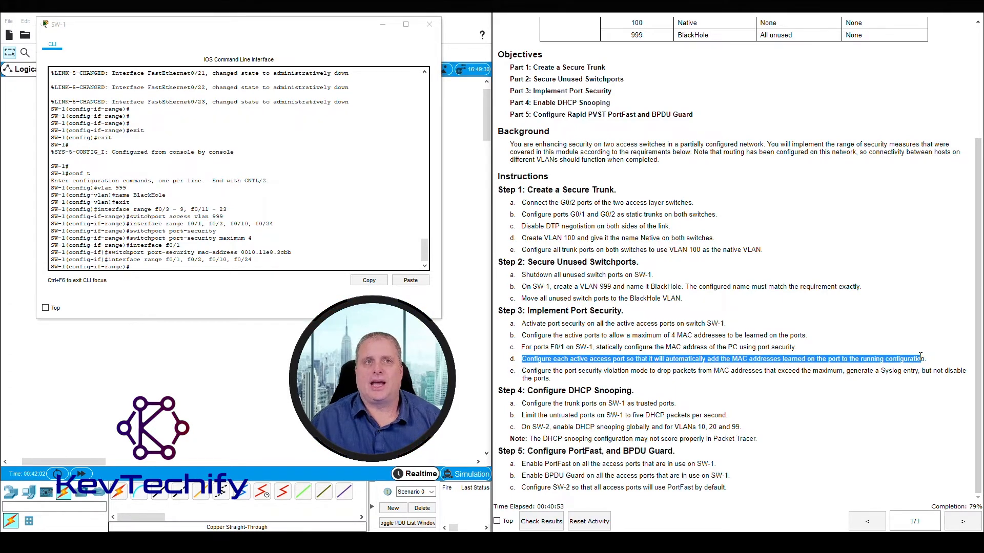
{"action": "left_click", "coordinate": [179, 267]}
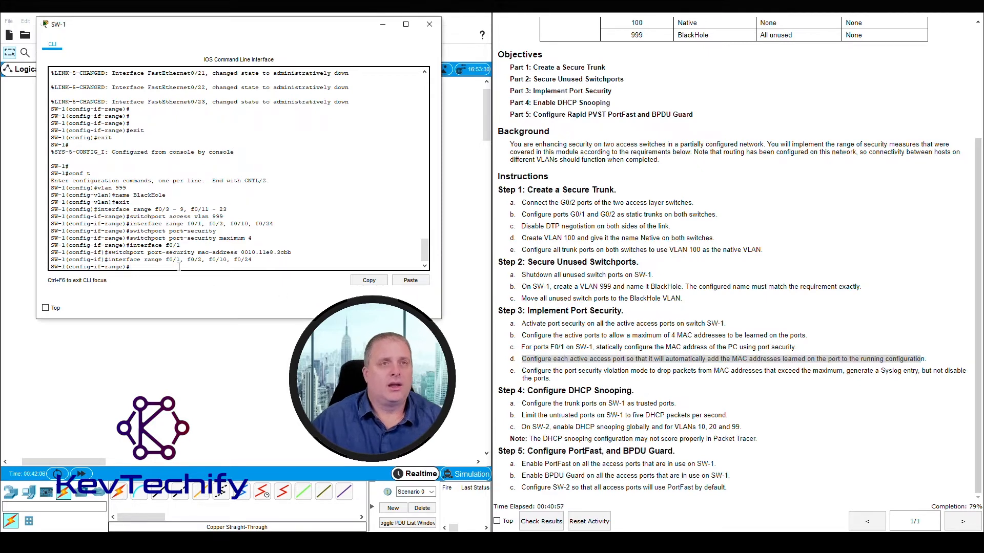
{"action": "type", "text": "switc"}
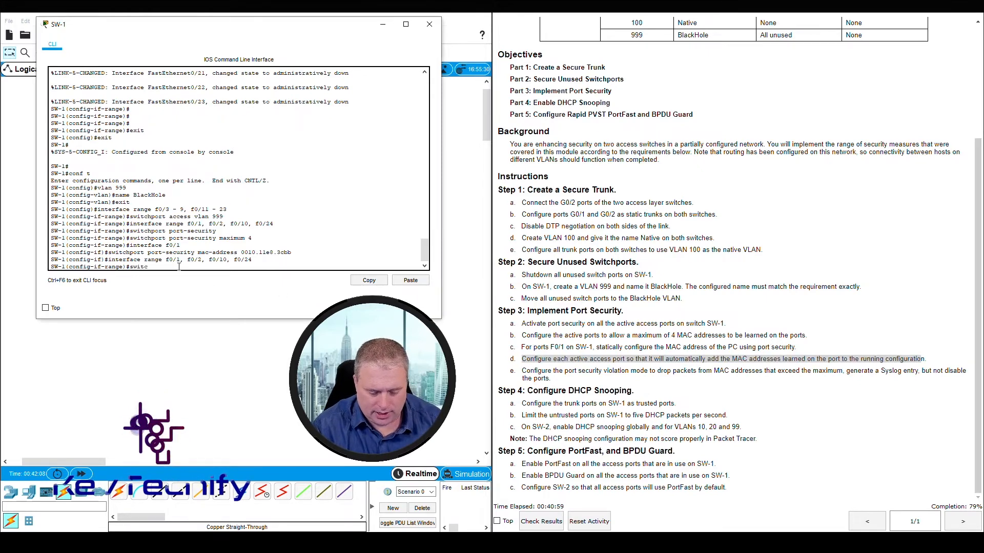
{"action": "type", "text": "hport"}
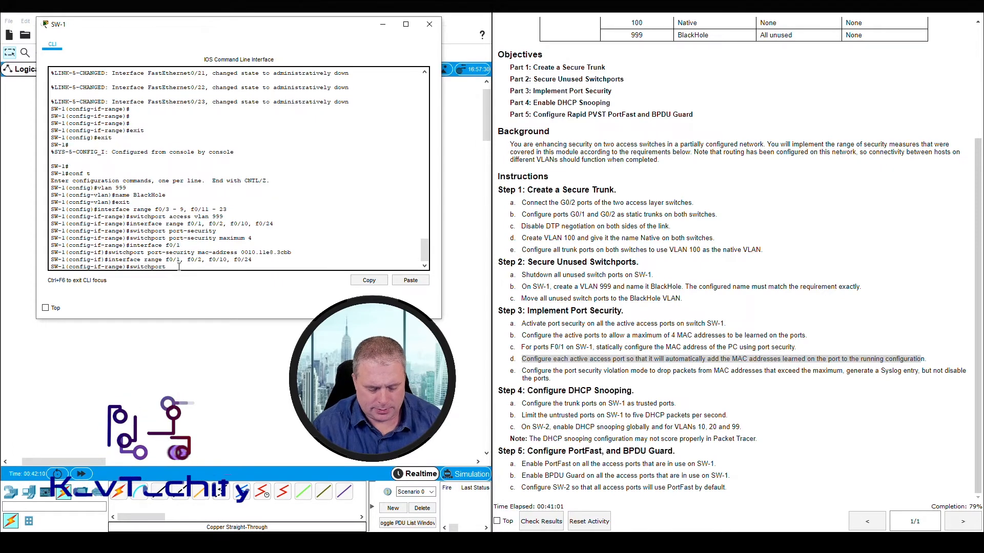
{"action": "type", "text": " port-s"}
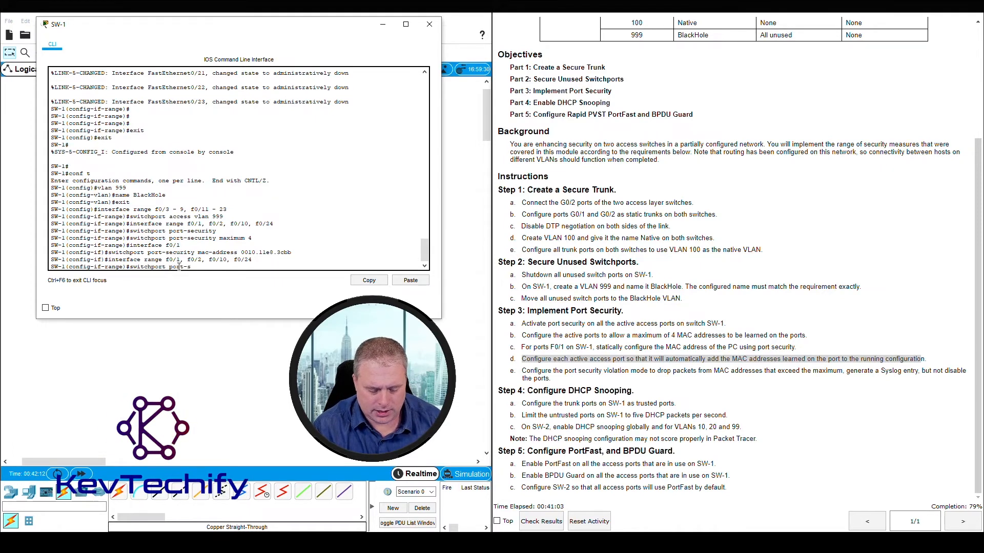
{"action": "type", "text": "ecuirty"}
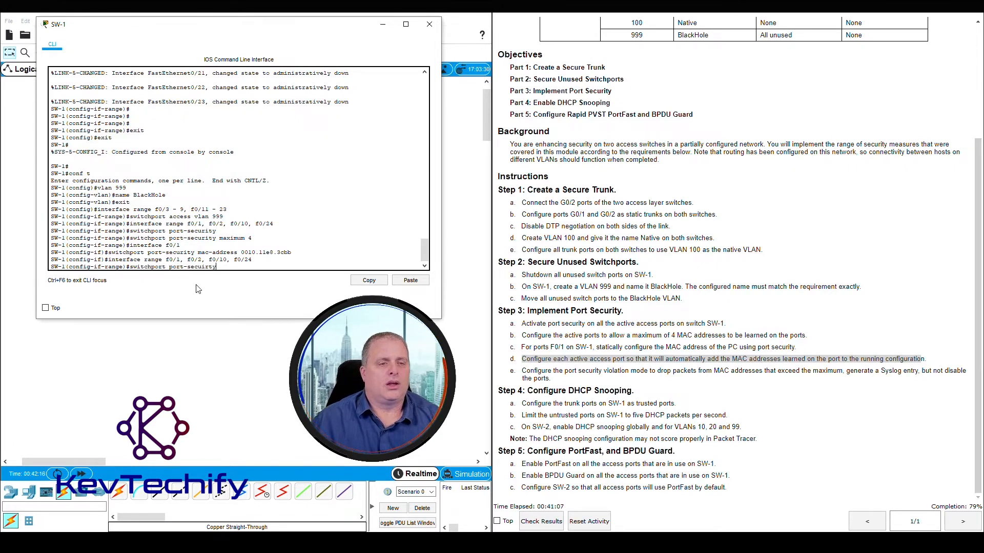
{"action": "type", "text": " mac"}
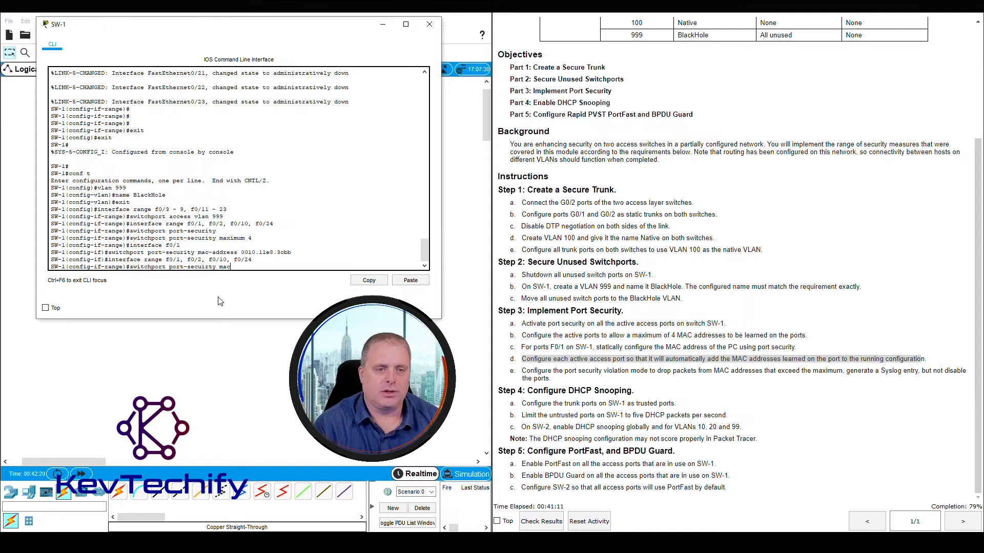
{"action": "type", "text": "-addre"}
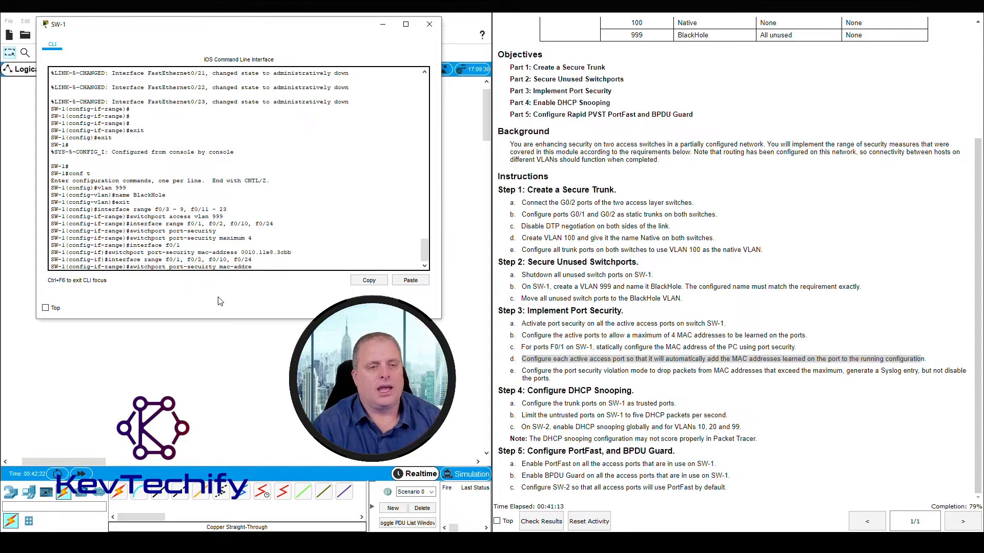
{"action": "type", "text": "ss"}
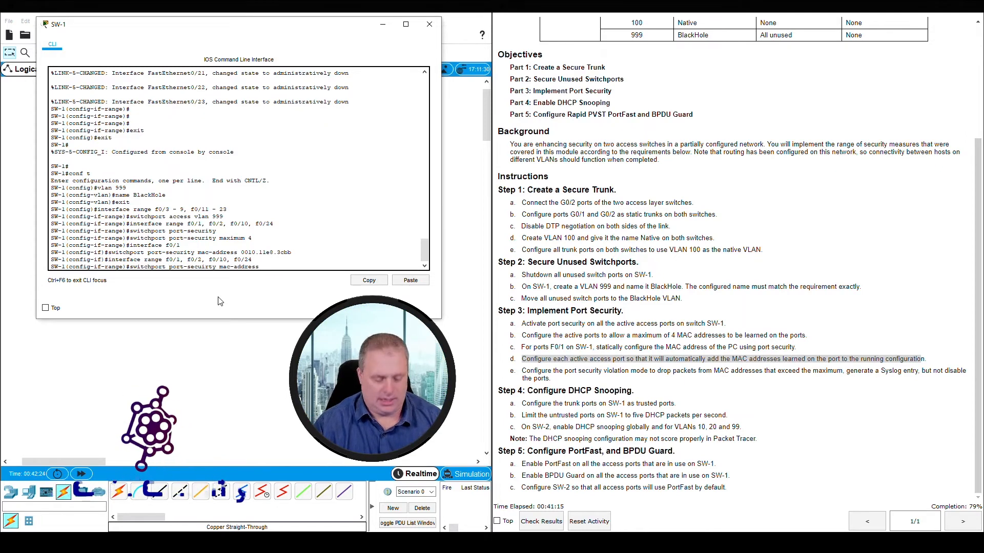
{"action": "type", "text": " stick"}
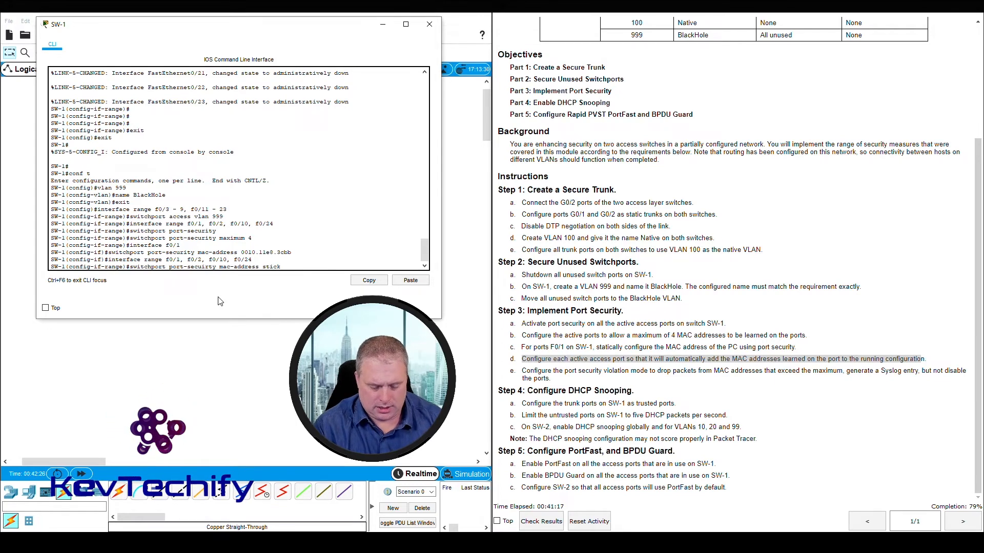
{"action": "type", "text": "y"}
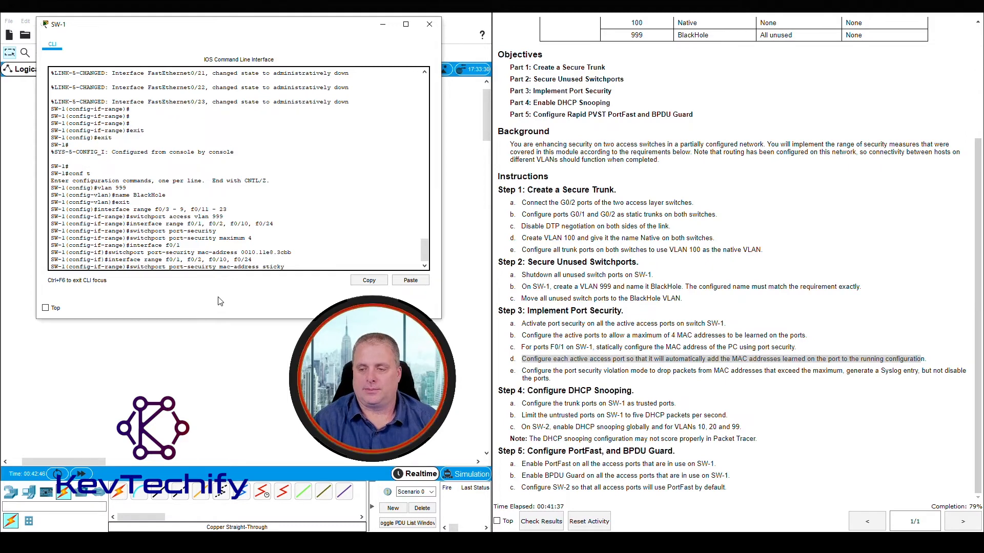
{"action": "key", "text": "Return"}
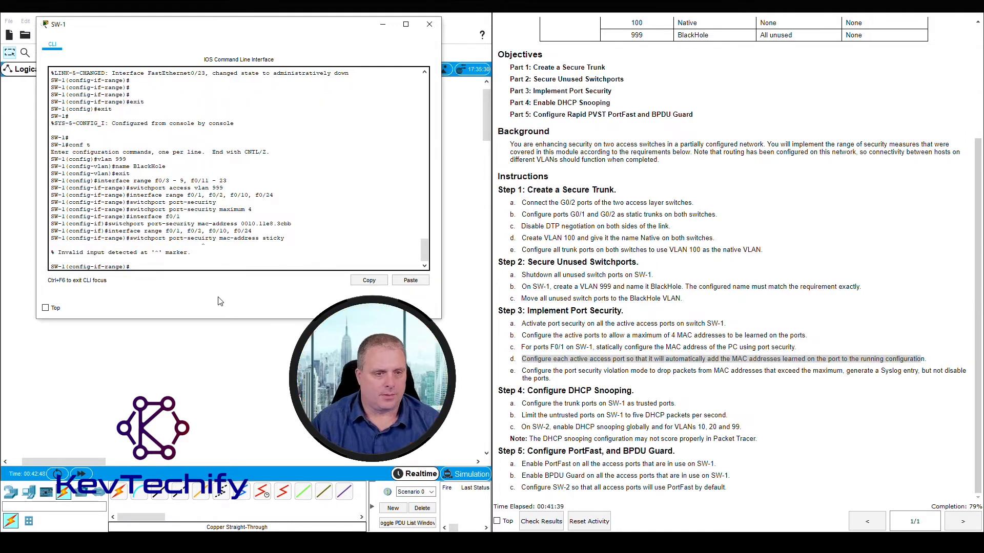
Recall the sticky MAC address command, correct the misspelled keyword to port-security, and run it on the interface range.
{"action": "key", "text": "Up"}
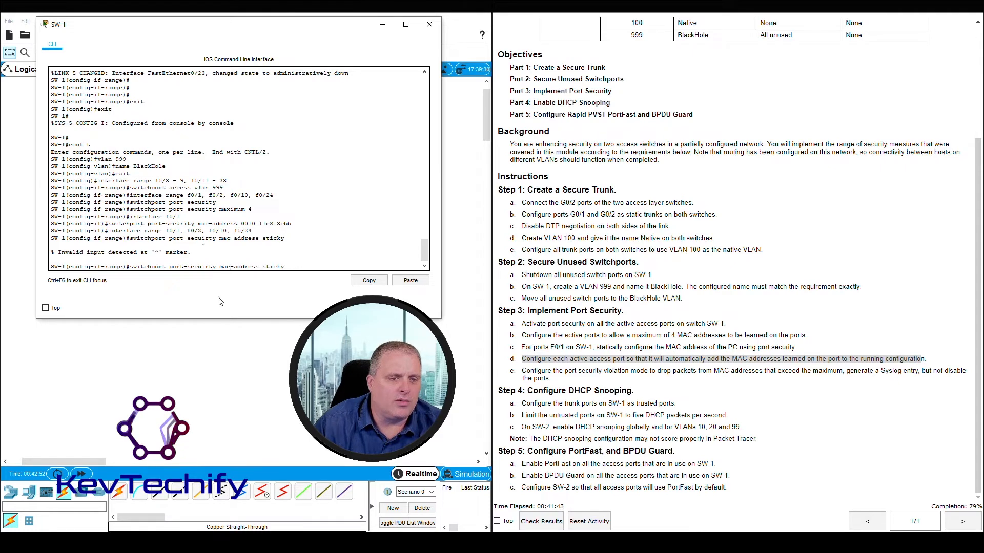
{"action": "key", "text": "Left"}
{"action": "key", "text": "Left"}
{"action": "key", "text": "BackSpace"}
{"action": "key", "text": "BackSpace"}
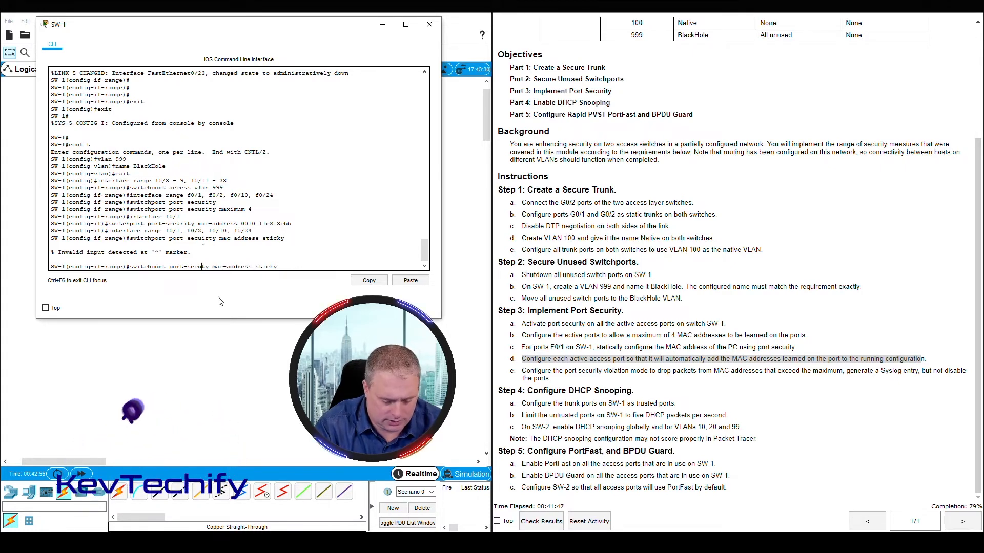
{"action": "type", "text": "ri"}
{"action": "key", "text": "Return"}
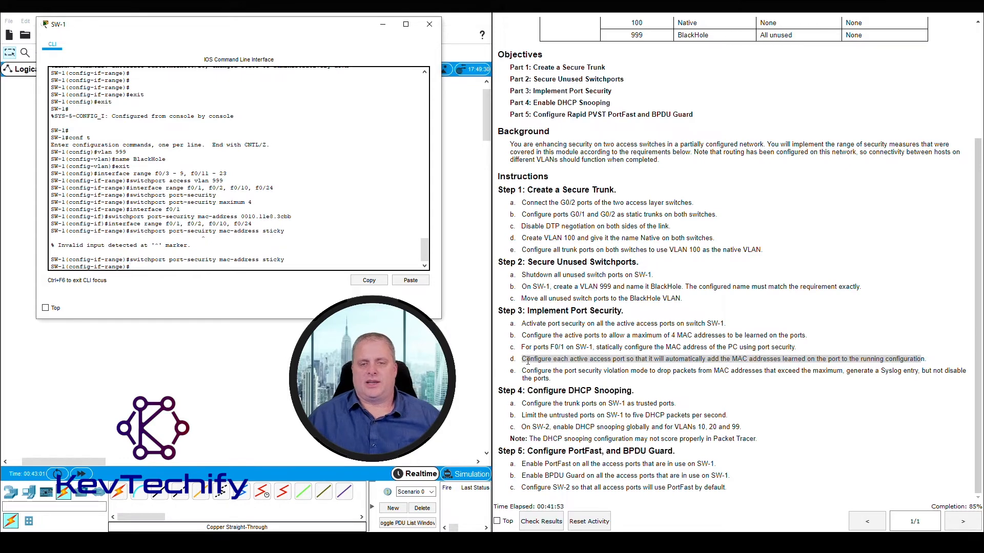
Set the port security violation mode on SW-1's active access ports with switchport port-security violation restrict, as required by Step 3e.
{"action": "left_click_drag", "start_coordinate": [522, 373], "coordinate": [554, 383]}
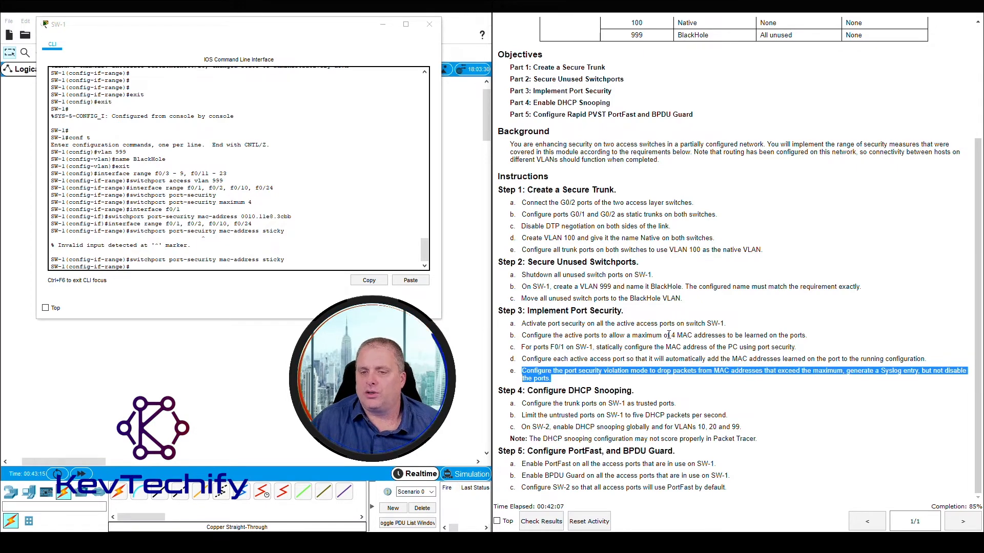
{"action": "left_click_drag", "start_coordinate": [667, 335], "coordinate": [711, 335]}
{"action": "left_click_drag", "start_coordinate": [526, 371], "coordinate": [906, 371]}
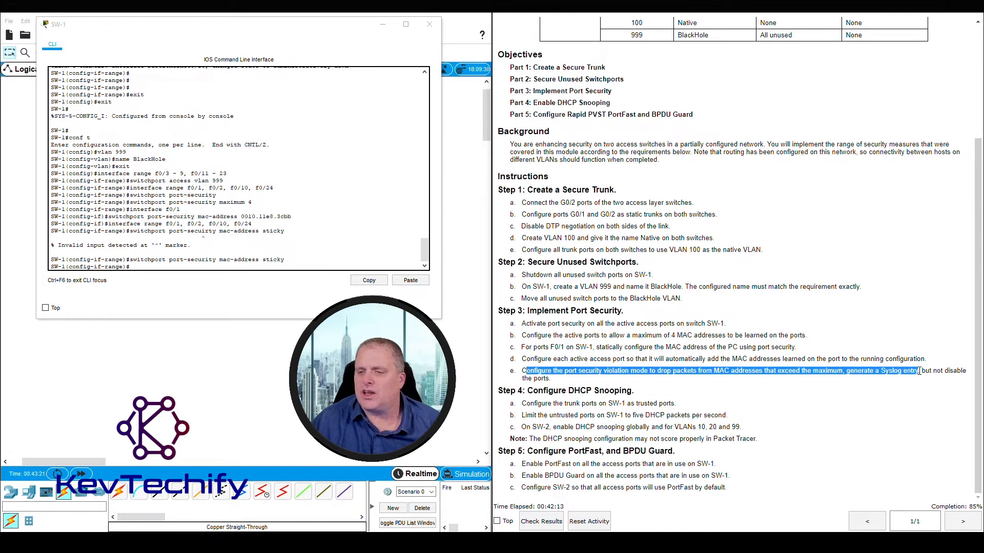
{"action": "left_click_drag", "start_coordinate": [919, 371], "coordinate": [561, 383]}
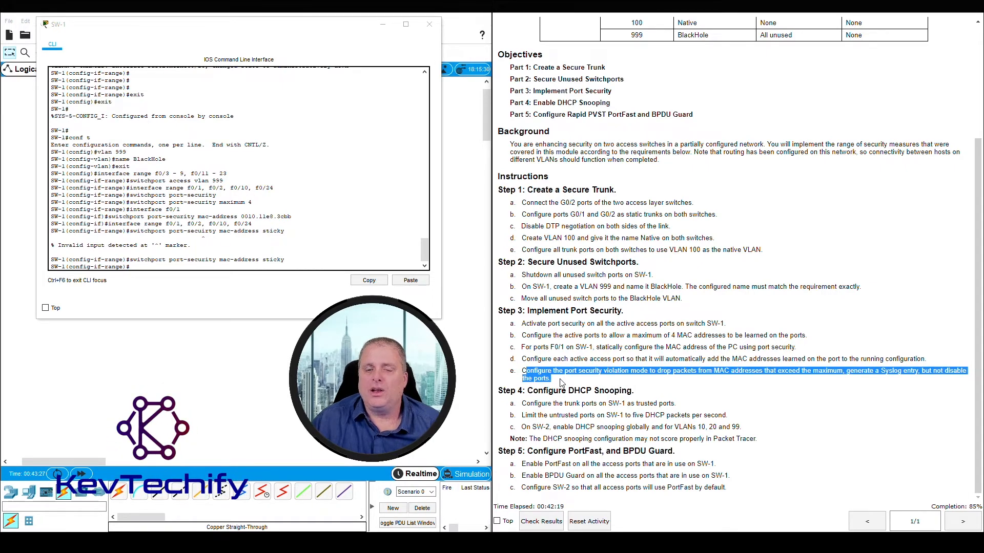
{"action": "left_click", "coordinate": [558, 380]}
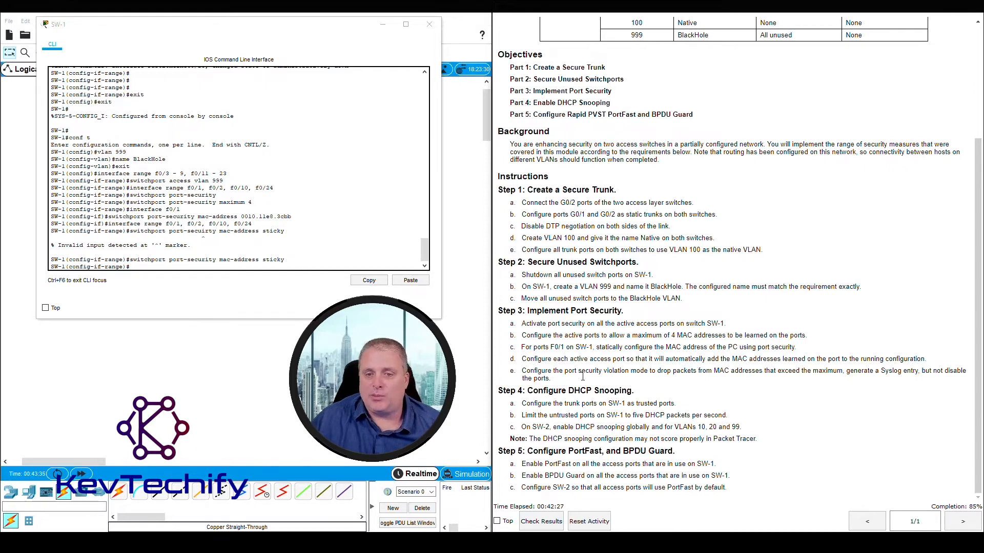
{"action": "left_click", "coordinate": [140, 266]}
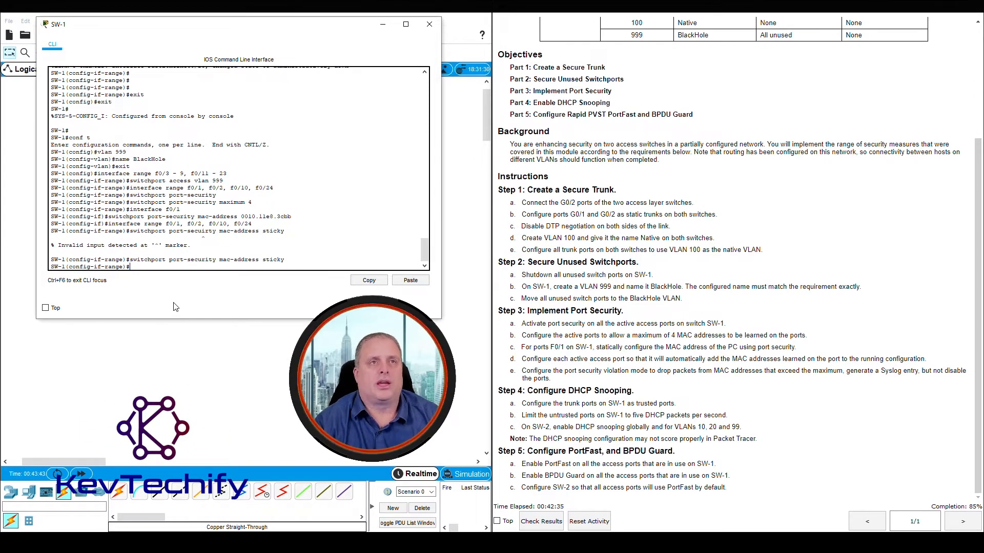
{"action": "type", "text": "switchport secur"}
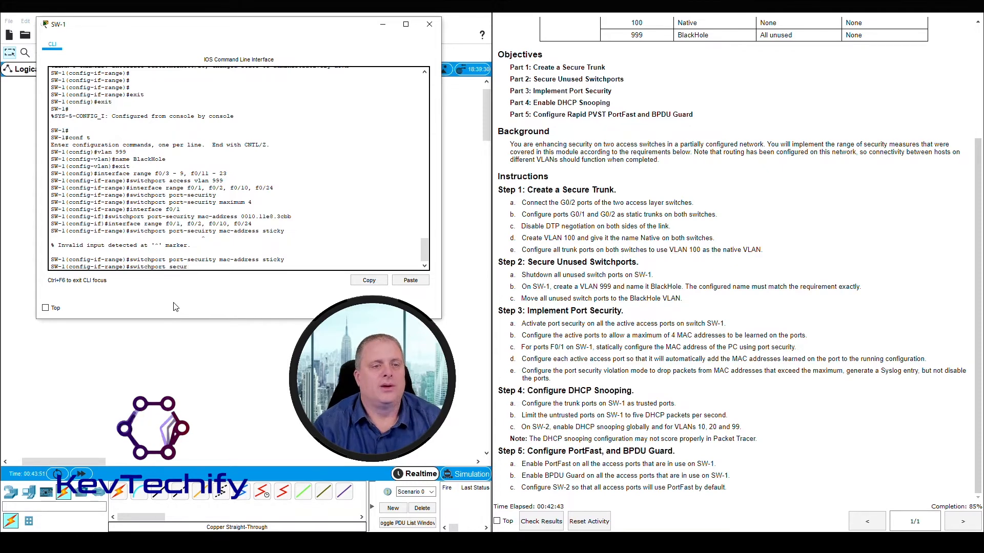
{"action": "key", "text": "BackSpace"}
{"action": "key", "text": "BackSpace"}
{"action": "key", "text": "BackSpace"}
{"action": "key", "text": "BackSpace"}
{"action": "key", "text": "BackSpace"}
{"action": "key", "text": "BackSpace"}
{"action": "key", "text": "BackSpace"}
{"action": "key", "text": "BackSpace"}
{"action": "type", "text": "port-"}
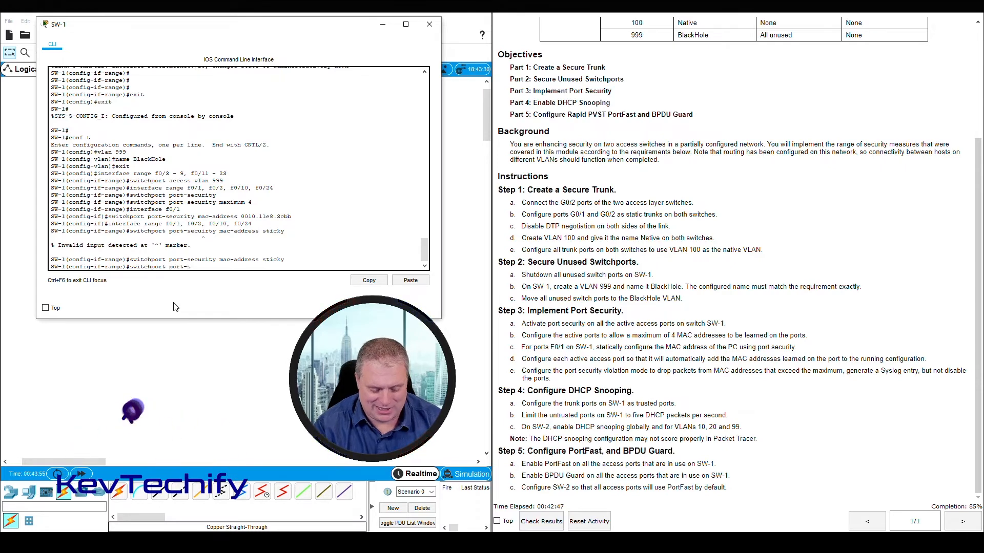
{"action": "type", "text": "security violation"}
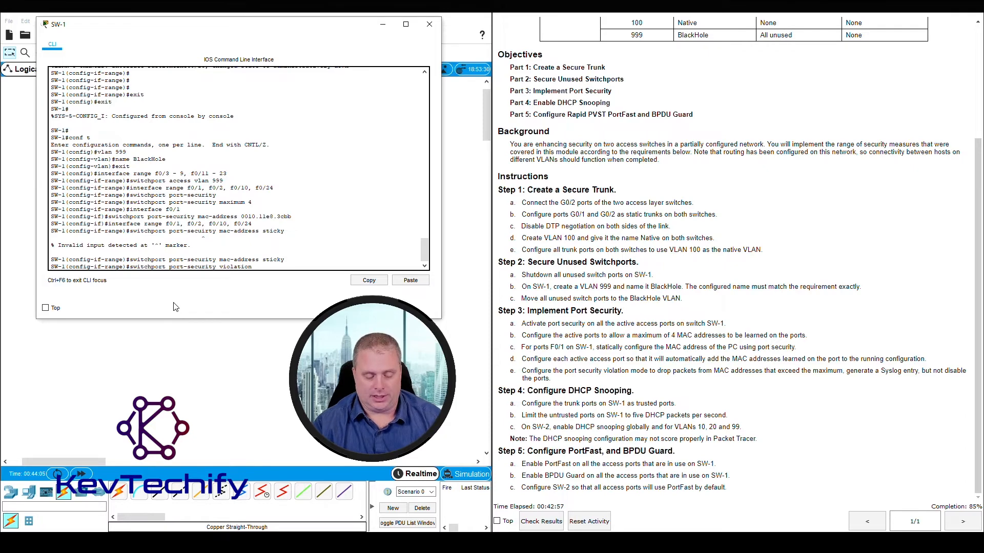
{"action": "type", "text": "re"}
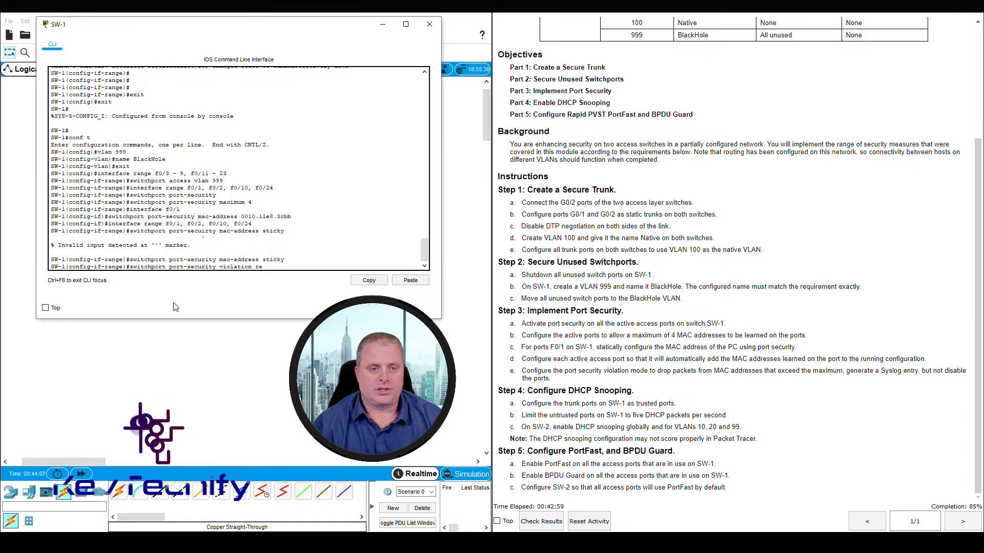
{"action": "type", "text": "strict"}
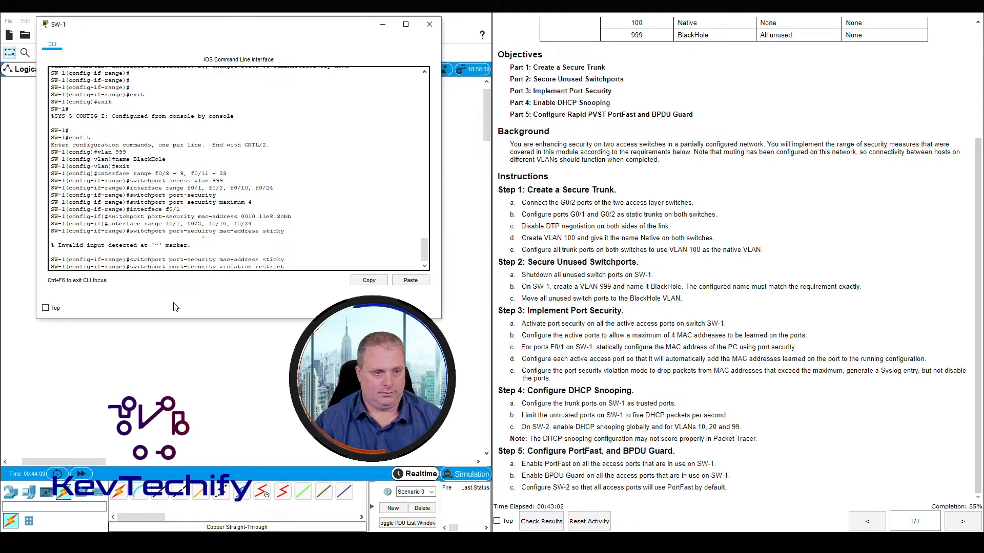
{"action": "key", "text": "Return"}
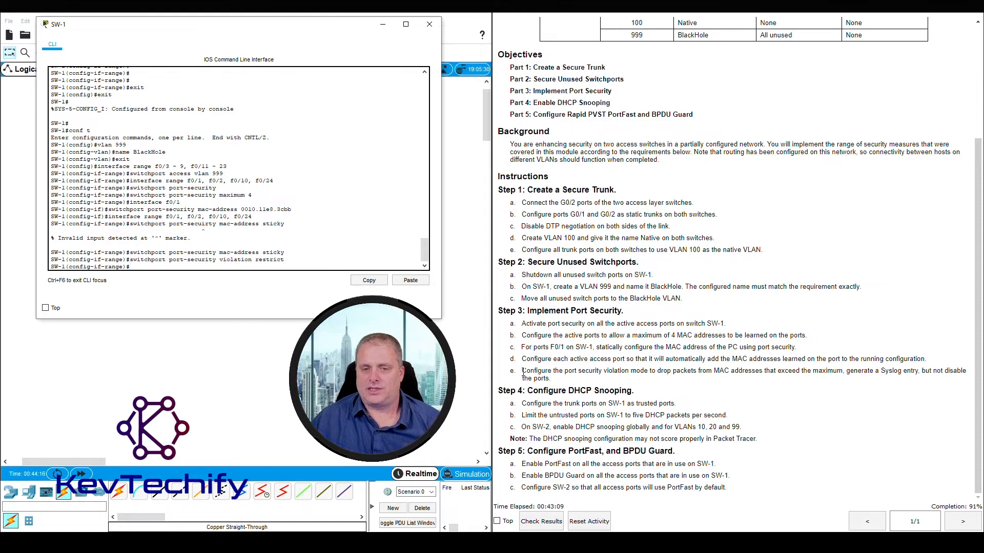
{"action": "left_click_drag", "start_coordinate": [521, 371], "coordinate": [563, 383]}
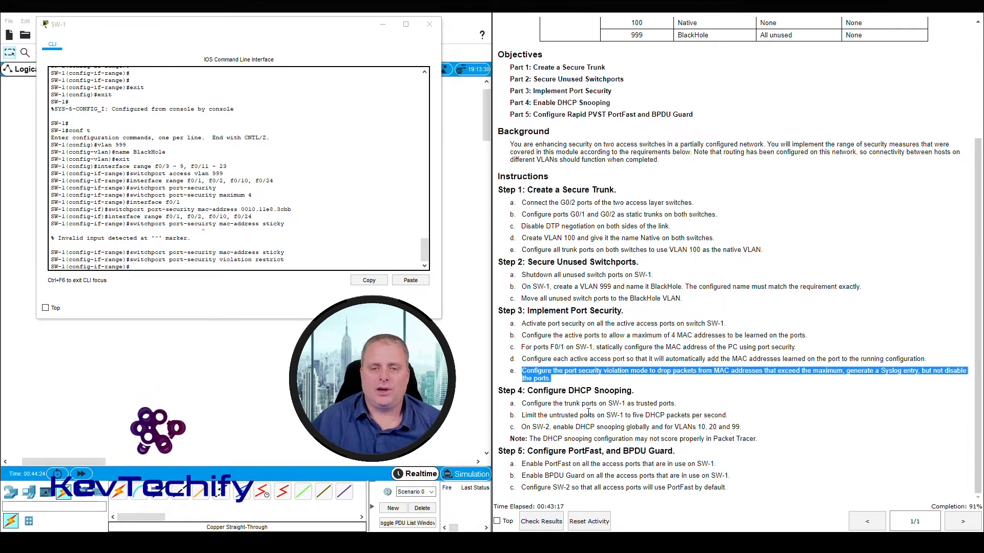
Check SW-1's trunk ports in the VLAN table for the DHCP snooping task and enter configuration of interface range g0/1 - 2.
{"action": "left_click_drag", "start_coordinate": [529, 392], "coordinate": [636, 392]}
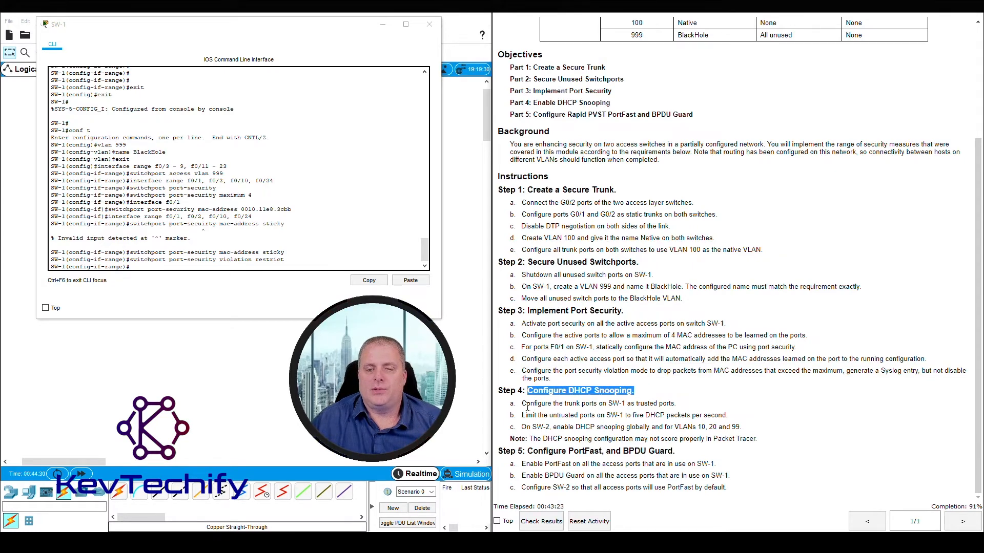
{"action": "left_click_drag", "start_coordinate": [521, 403], "coordinate": [683, 405]}
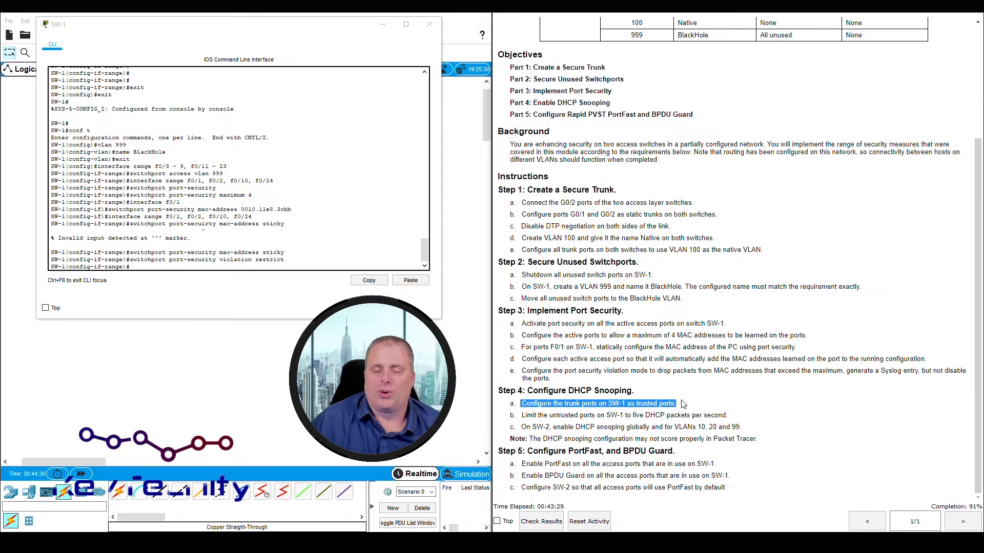
{"action": "scroll", "coordinate": [710, 367], "scroll_direction": "up", "scroll_amount": 3}
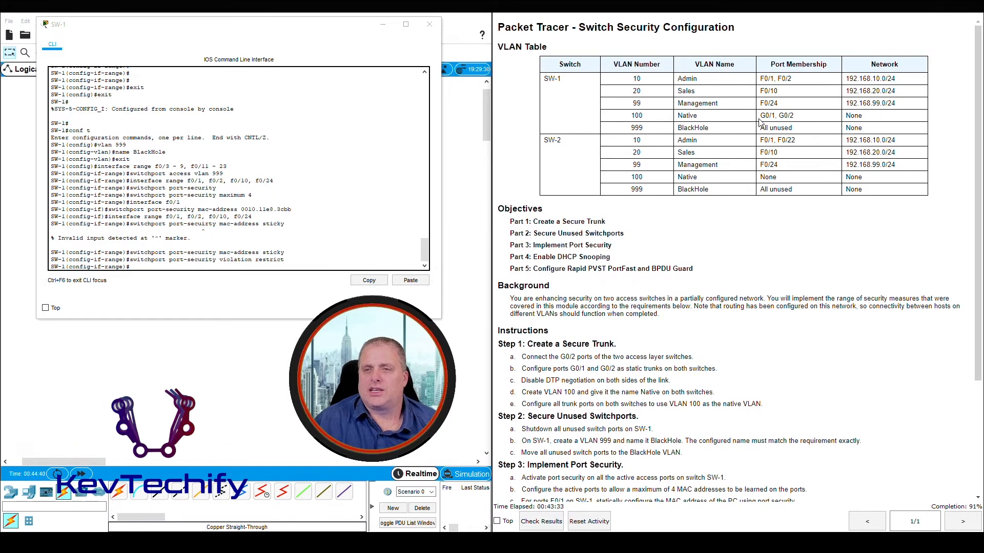
{"action": "left_click_drag", "start_coordinate": [759, 115], "coordinate": [807, 118]}
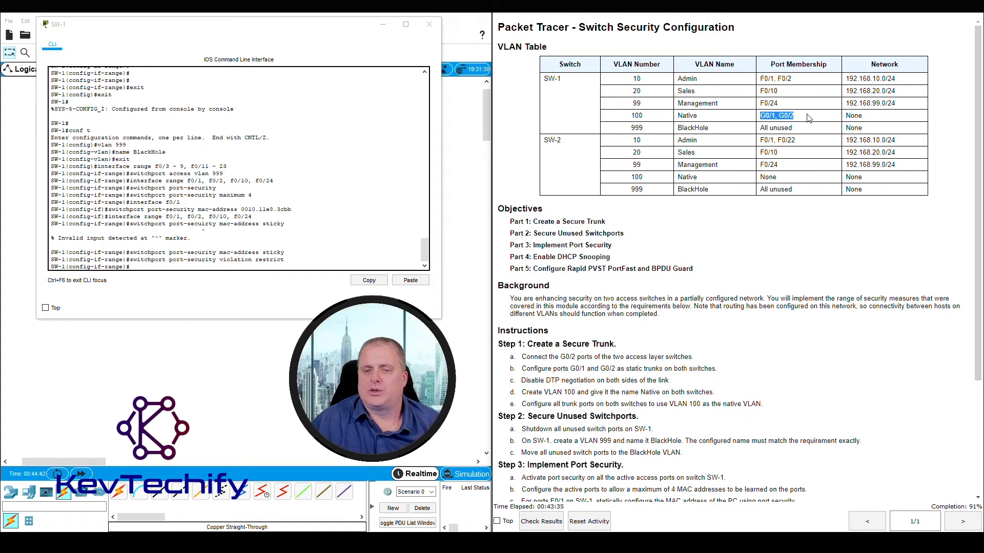
{"action": "scroll", "coordinate": [631, 439], "scroll_direction": "down", "scroll_amount": 3}
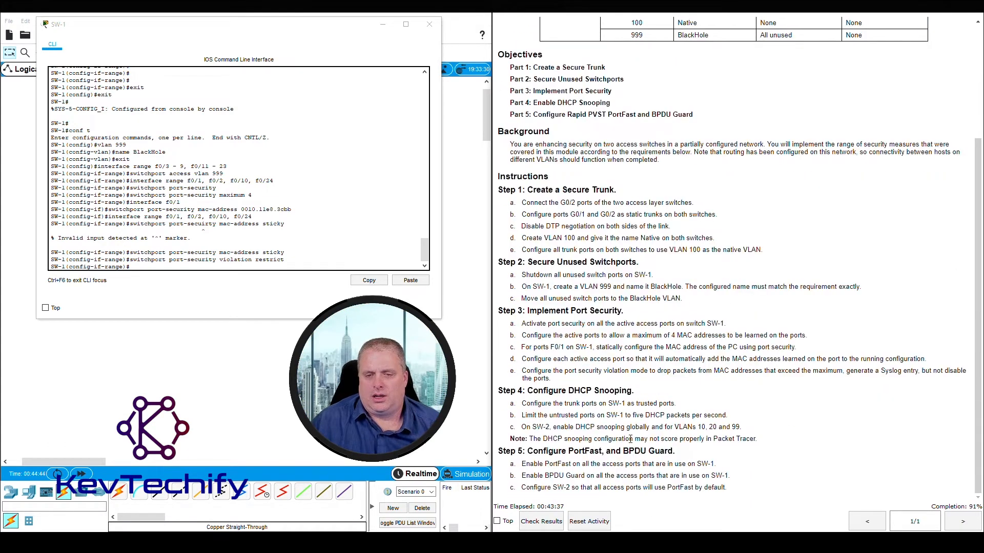
{"action": "left_click_drag", "start_coordinate": [525, 405], "coordinate": [682, 406]}
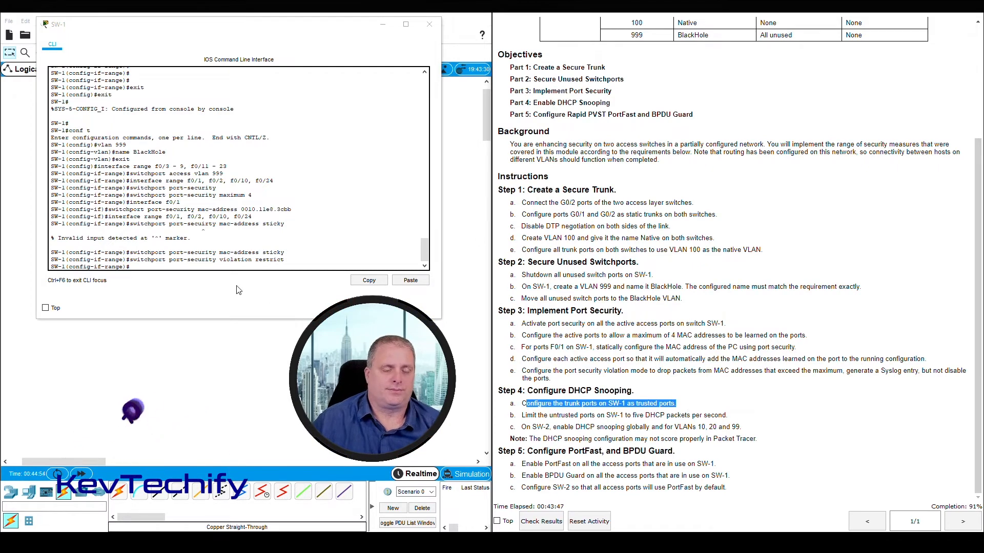
{"action": "left_click", "coordinate": [187, 264]}
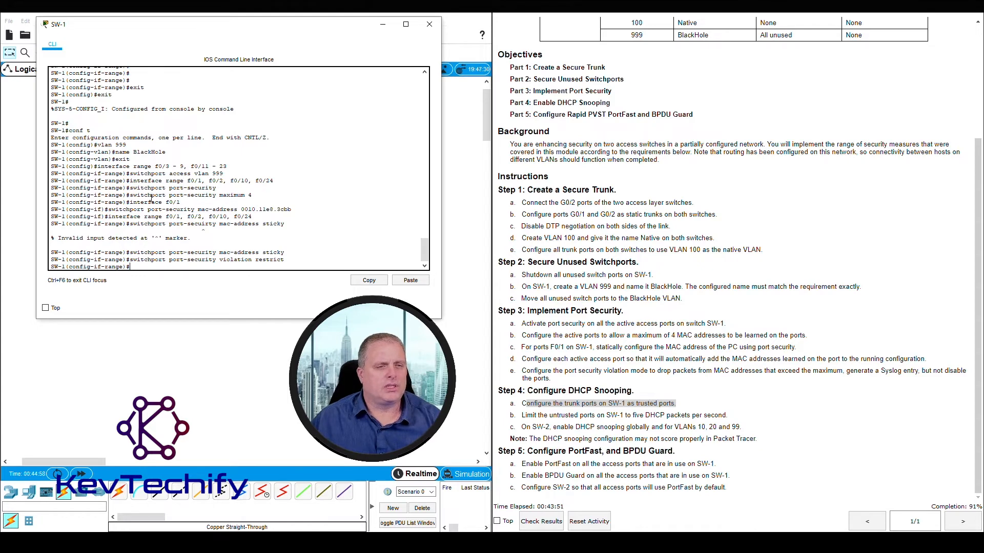
{"action": "left_click_drag", "start_coordinate": [166, 216], "coordinate": [267, 216]}
{"action": "left_click", "coordinate": [155, 267]}
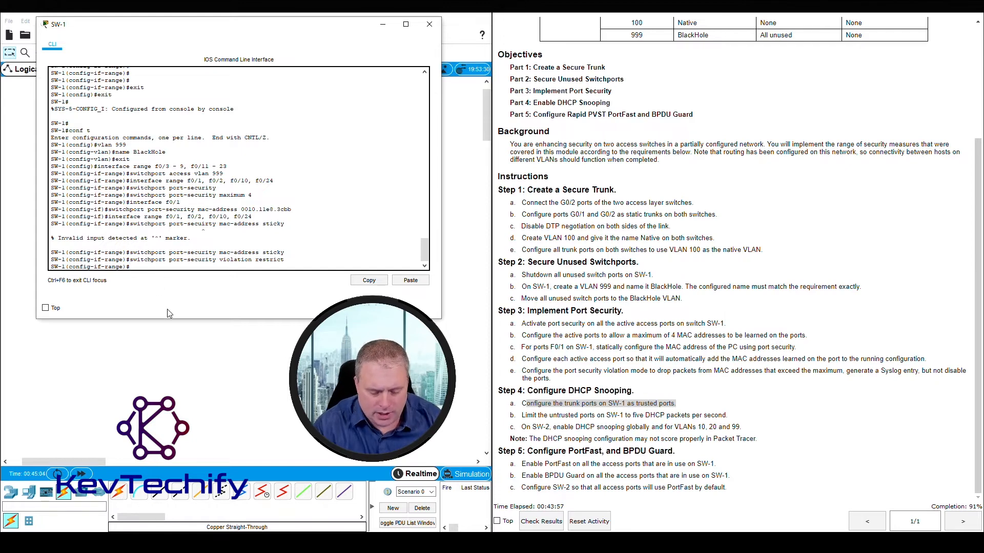
{"action": "type", "text": "interface range"}
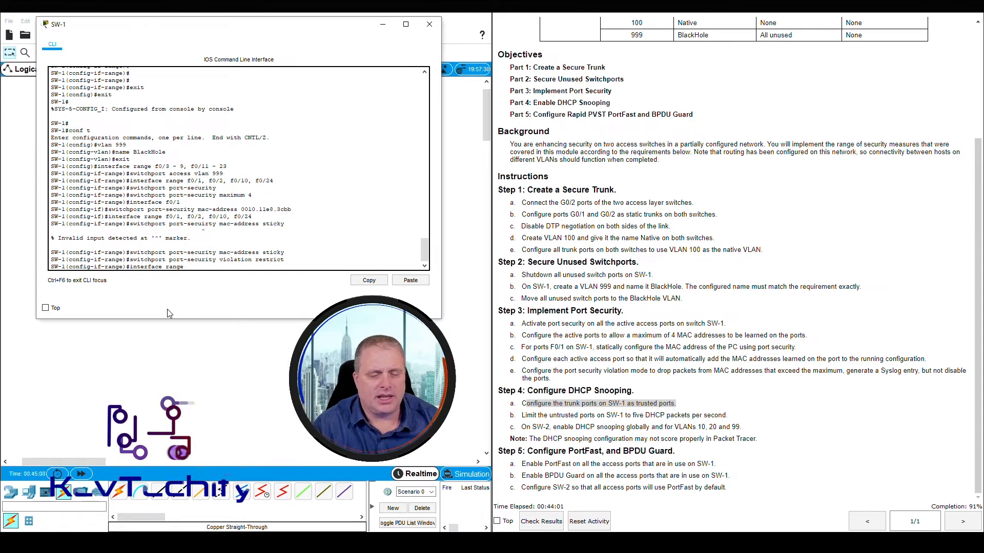
{"action": "type", "text": " g0/1"}
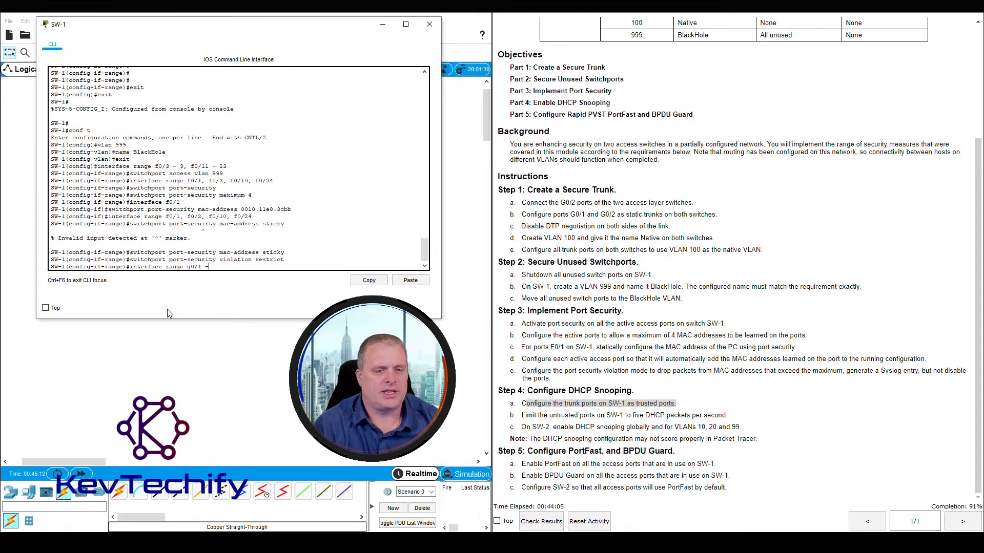
{"action": "type", "text": " - 2"}
{"action": "key", "text": "Return"}
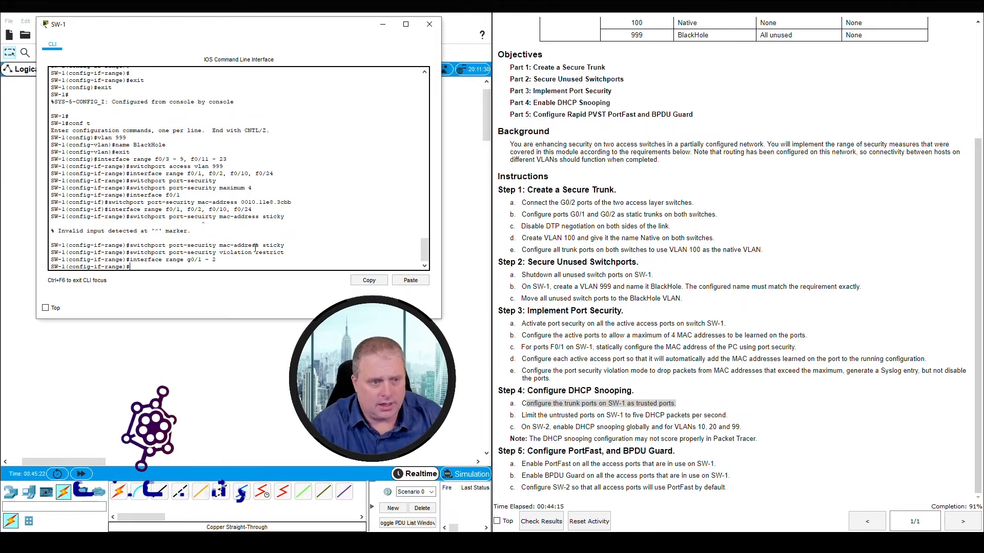
Configure the trunk ports g0/1 and g0/2 as trusted DHCP snooping ports with ip dhcp snooping trust.
{"action": "type", "text": "ip dhcp sn"}
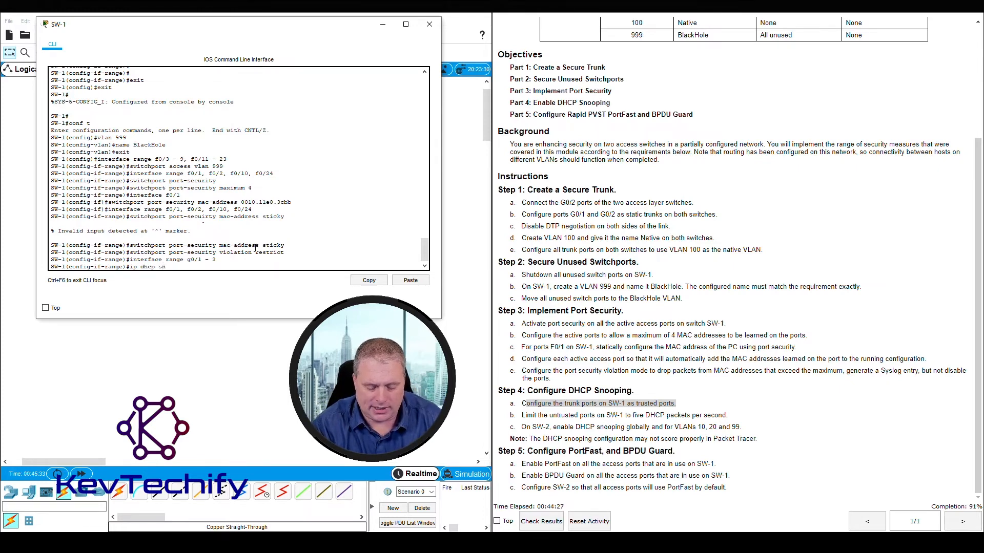
{"action": "type", "text": "ping trust"}
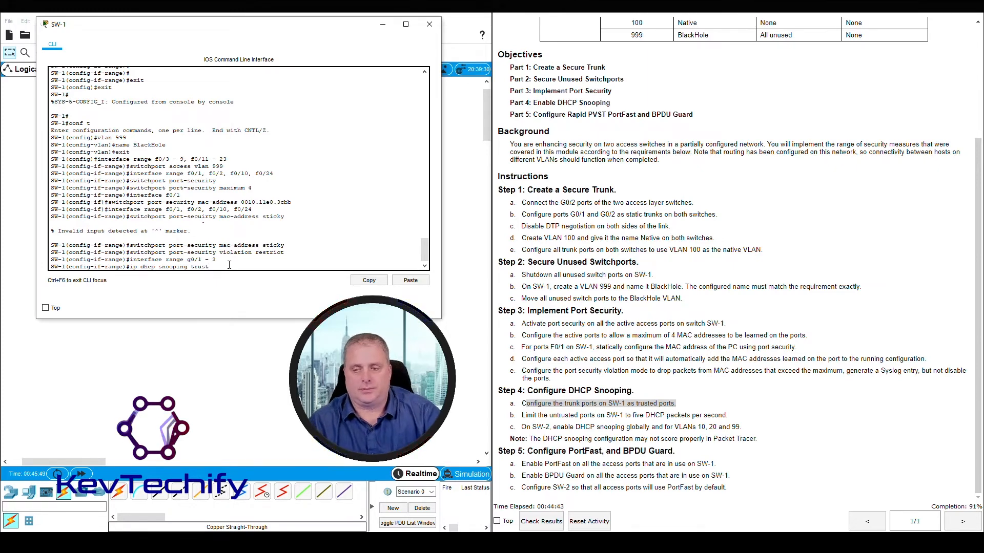
{"action": "key", "text": "Return"}
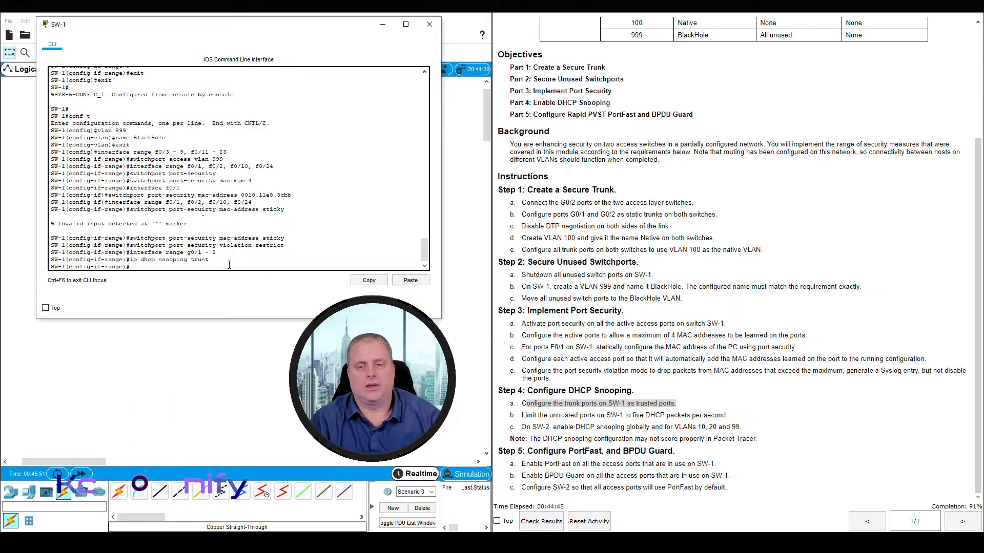
Review the Step 4b DHCP rate limit requirement and check the VLAN table and entered interface range for SW-1's untrusted ports.
{"action": "left_click", "coordinate": [523, 416]}
{"action": "left_click_drag", "start_coordinate": [522, 416], "coordinate": [728, 416]}
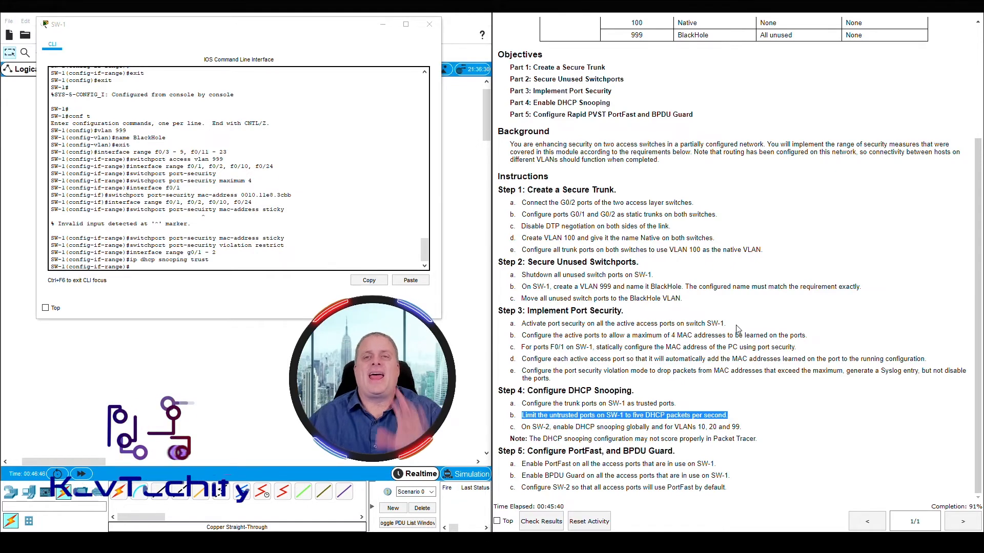
{"action": "scroll", "coordinate": [712, 320], "scroll_direction": "up", "scroll_amount": 5}
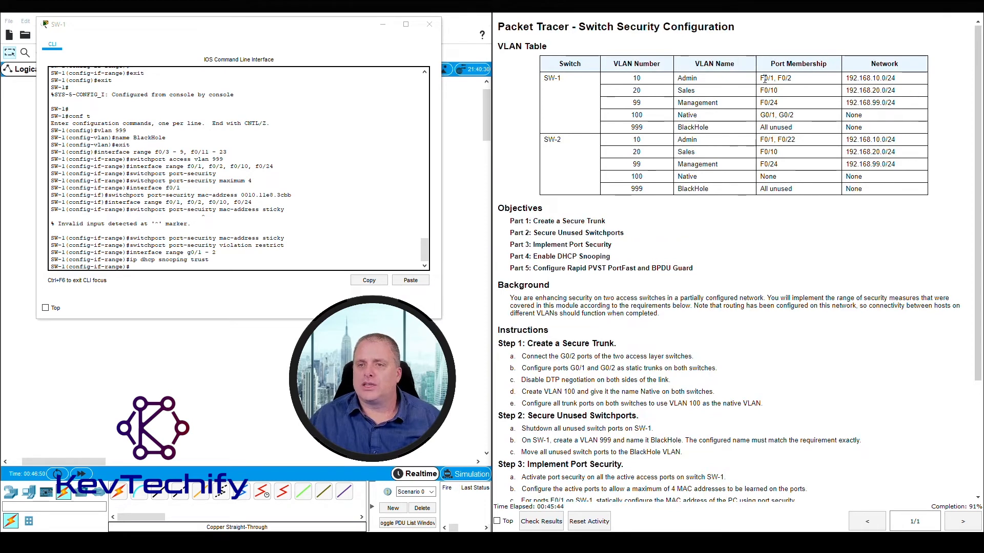
{"action": "left_click_drag", "start_coordinate": [761, 80], "coordinate": [780, 102]}
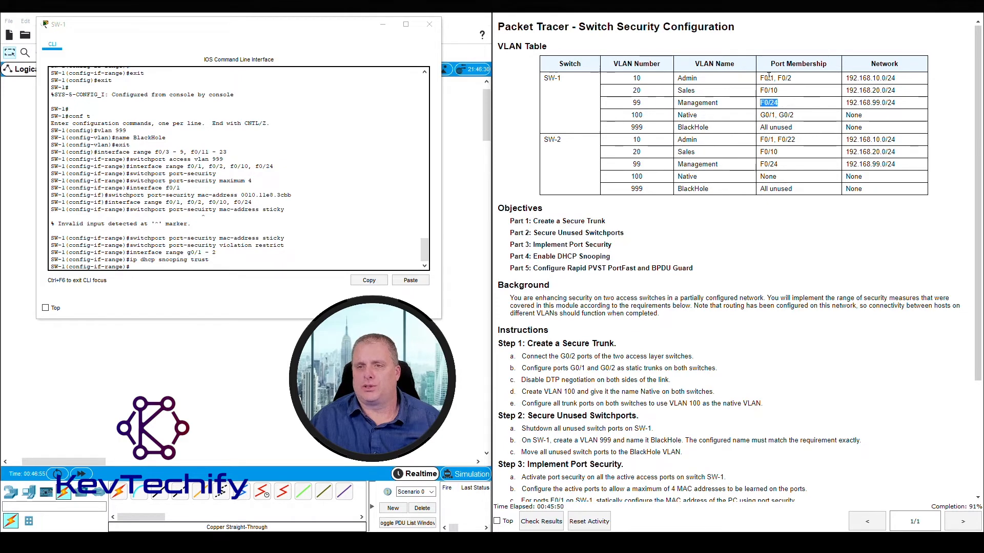
{"action": "scroll", "coordinate": [692, 417], "scroll_direction": "down", "scroll_amount": 3}
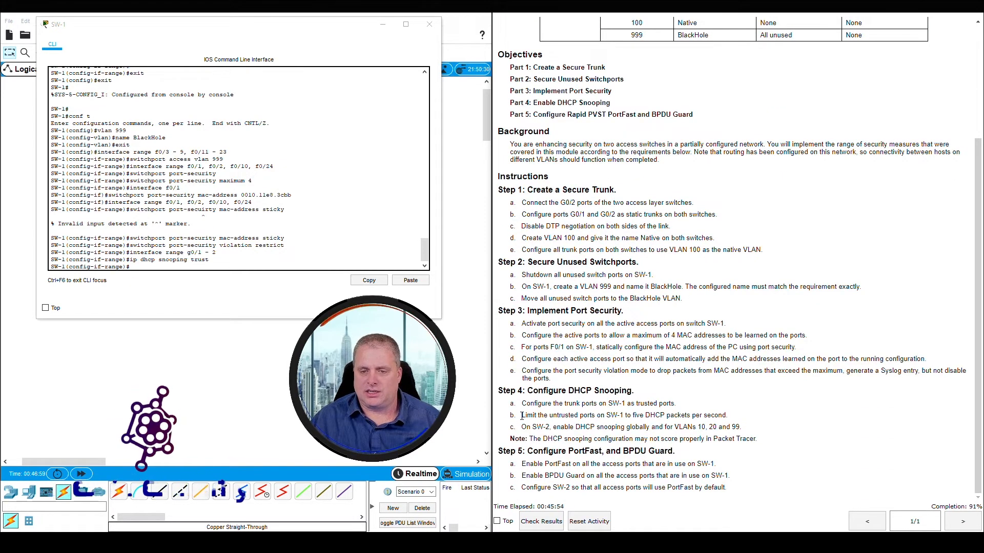
{"action": "left_click_drag", "start_coordinate": [521, 416], "coordinate": [731, 420]}
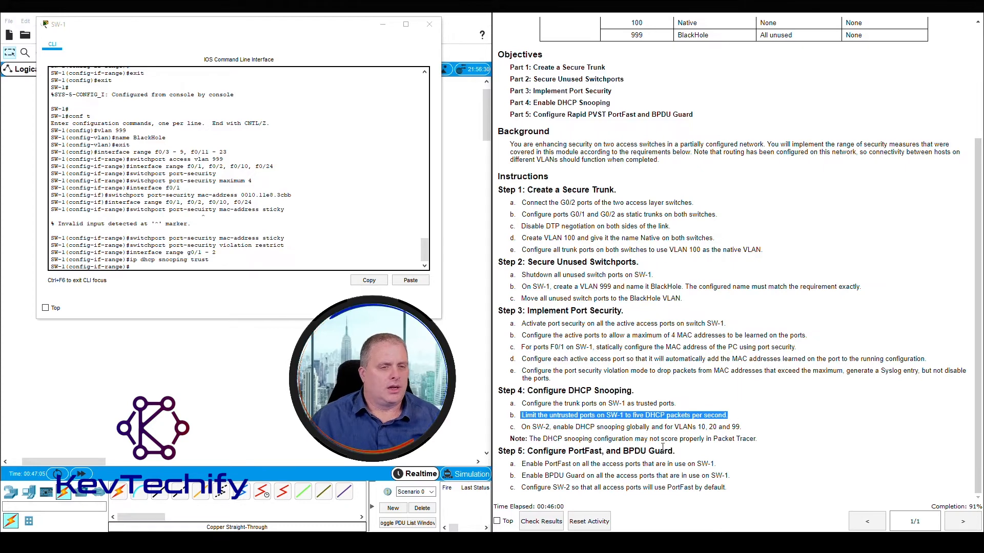
{"action": "left_click", "coordinate": [130, 253]}
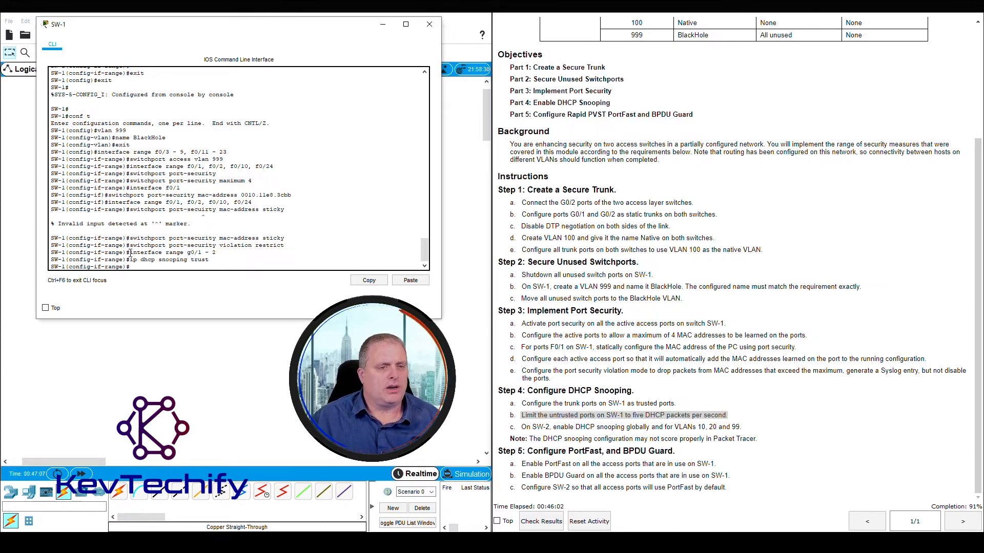
{"action": "left_click_drag", "start_coordinate": [130, 253], "coordinate": [217, 253]}
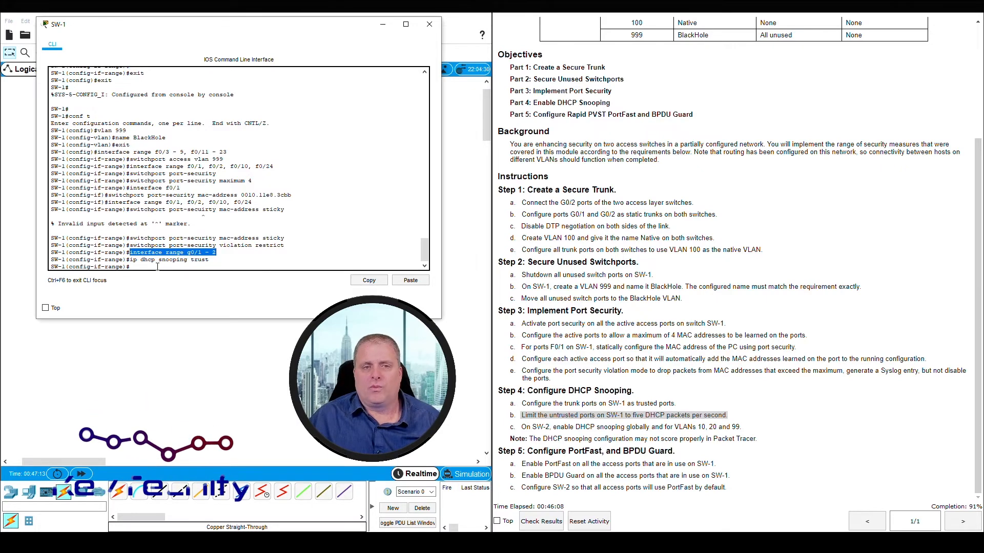
{"action": "scroll", "coordinate": [650, 253], "scroll_direction": "up", "scroll_amount": 3}
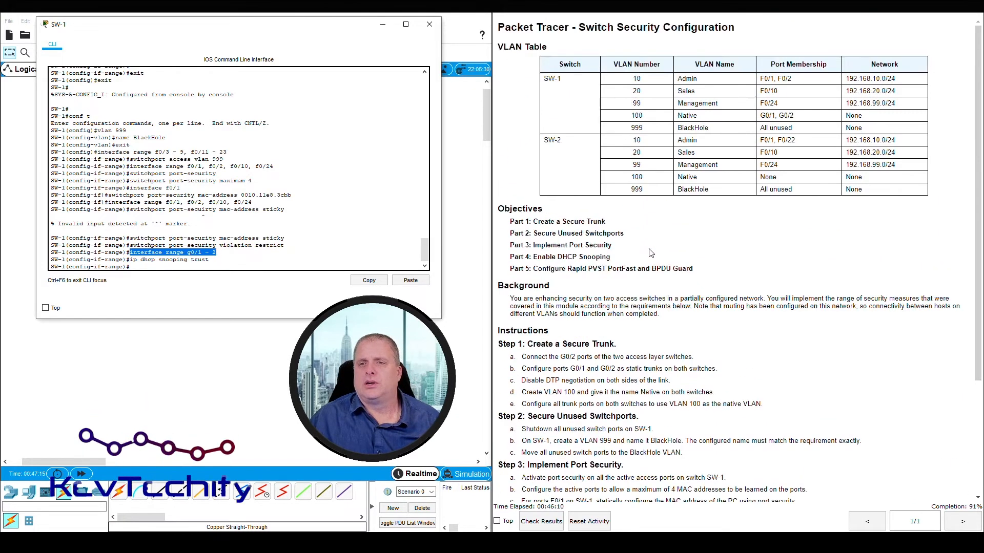
{"action": "scroll", "coordinate": [649, 253], "scroll_direction": "down", "scroll_amount": 3}
{"action": "left_click", "coordinate": [182, 266]}
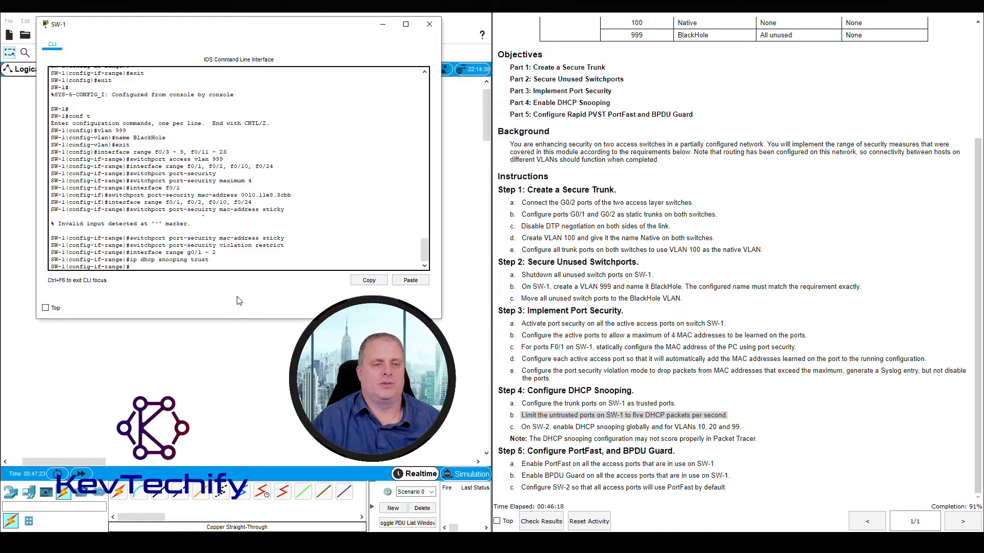
Enter interface configuration for SW-1's untrusted access ports by recalling the earlier command interface range f0/1, f0/2, f0/10, f0/24.
{"action": "key", "text": "Up"}
{"action": "key", "text": "Up"}
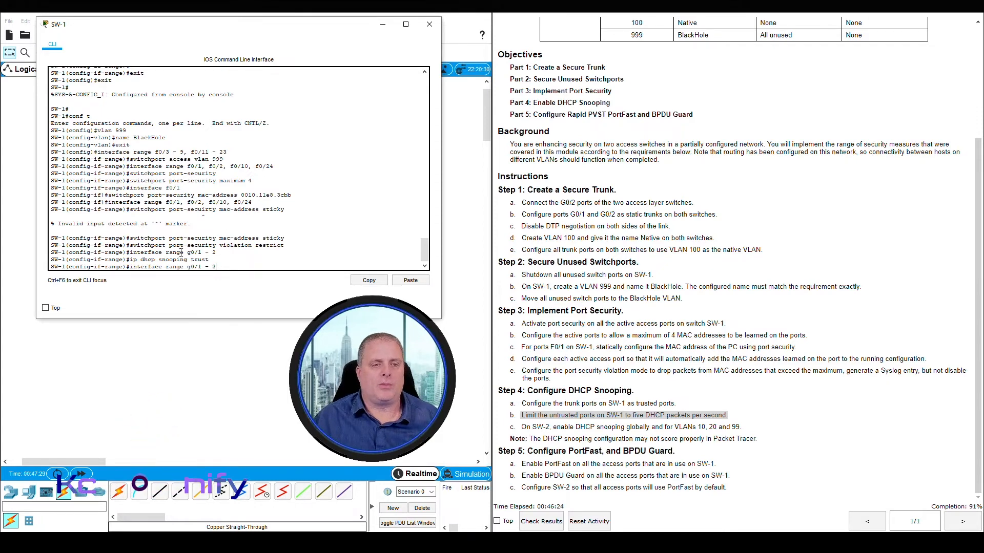
{"action": "left_click_drag", "start_coordinate": [181, 252], "coordinate": [217, 253]}
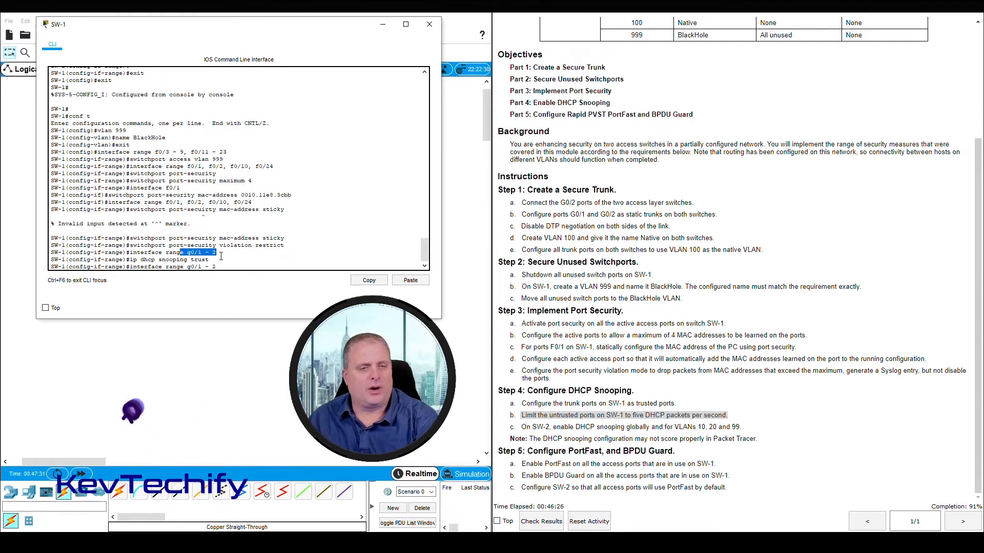
{"action": "key", "text": "Up"}
{"action": "left_click_drag", "start_coordinate": [270, 245], "coordinate": [180, 243]}
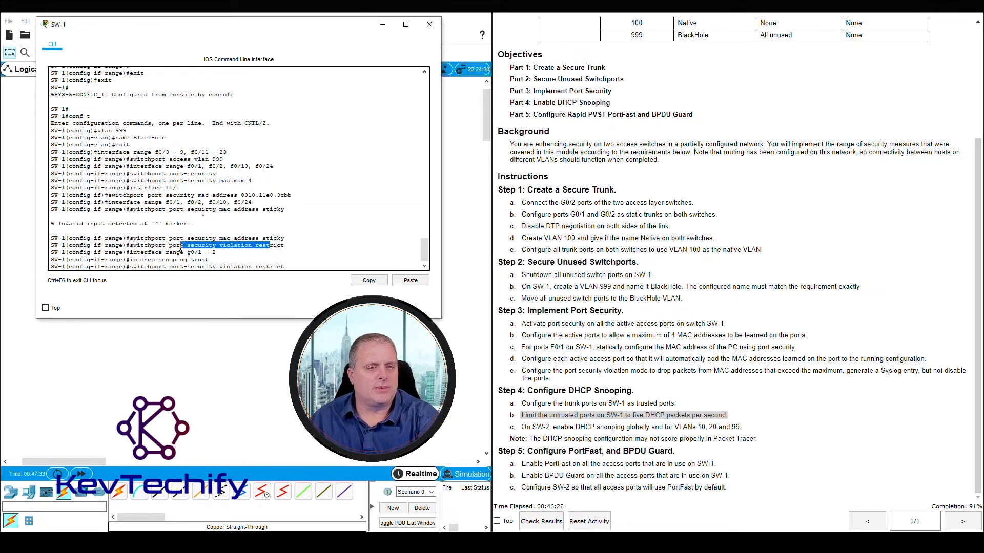
{"action": "key", "text": "Up"}
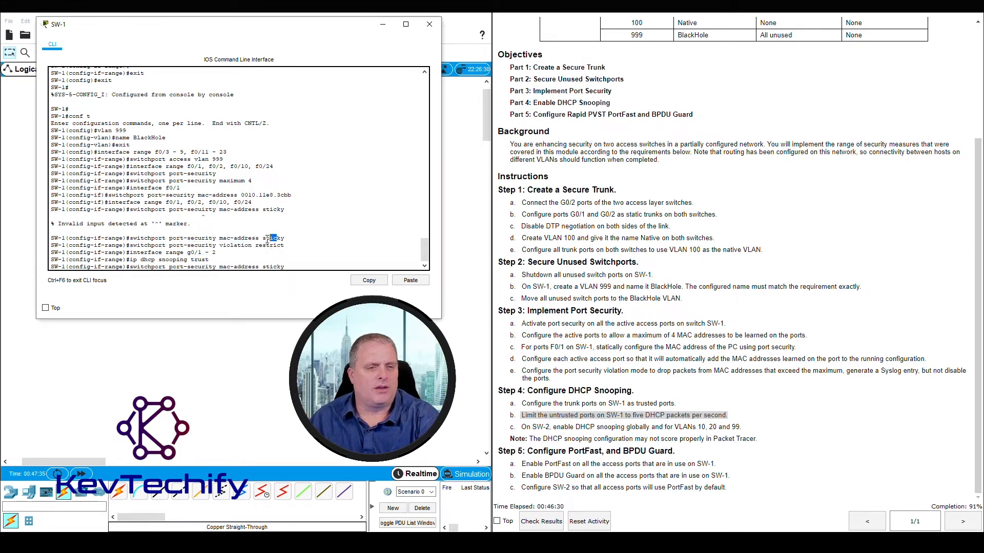
{"action": "left_click_drag", "start_coordinate": [267, 240], "coordinate": [196, 236]}
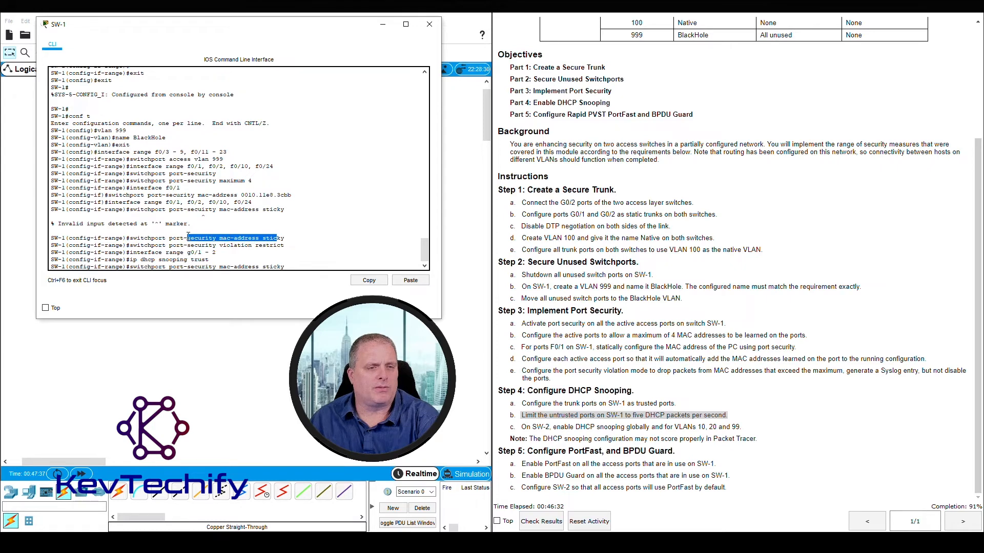
{"action": "left_click", "coordinate": [308, 260]}
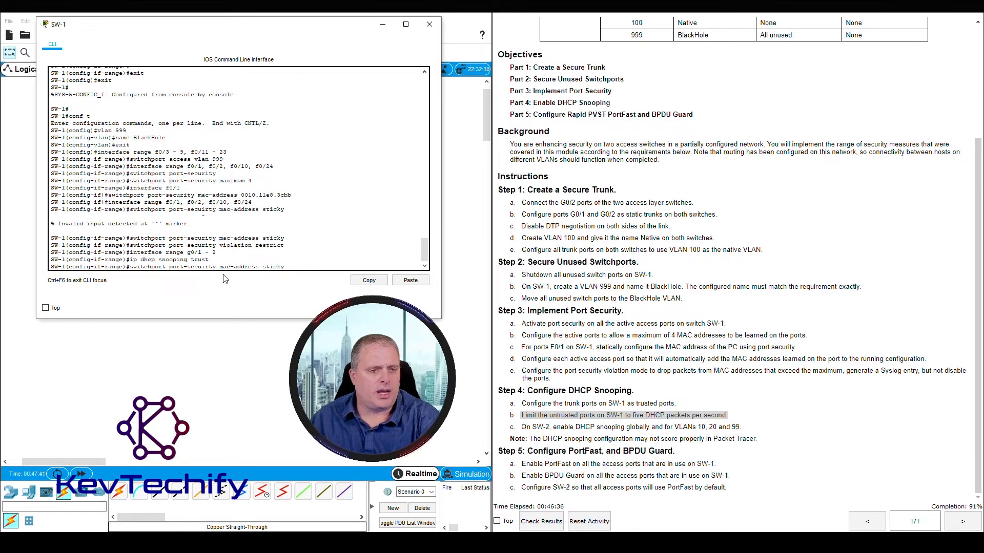
{"action": "left_click_drag", "start_coordinate": [285, 210], "coordinate": [155, 211]}
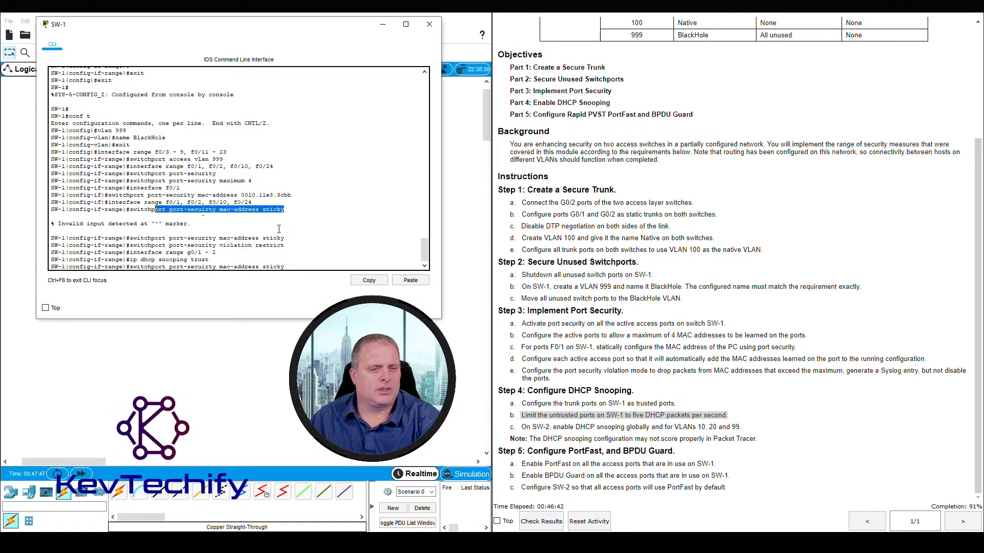
{"action": "key", "text": "Up"}
{"action": "key", "text": "Up"}
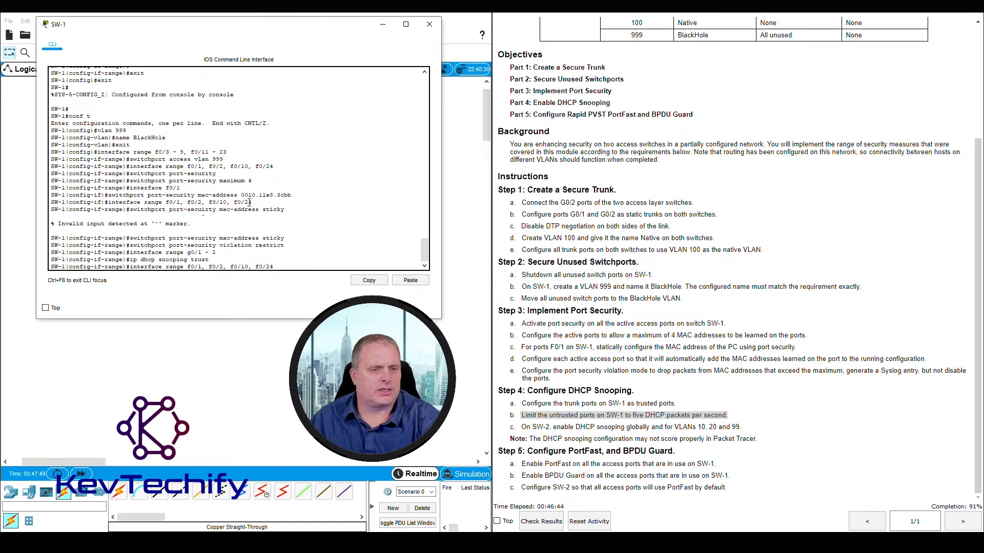
{"action": "left_click_drag", "start_coordinate": [251, 202], "coordinate": [109, 202]}
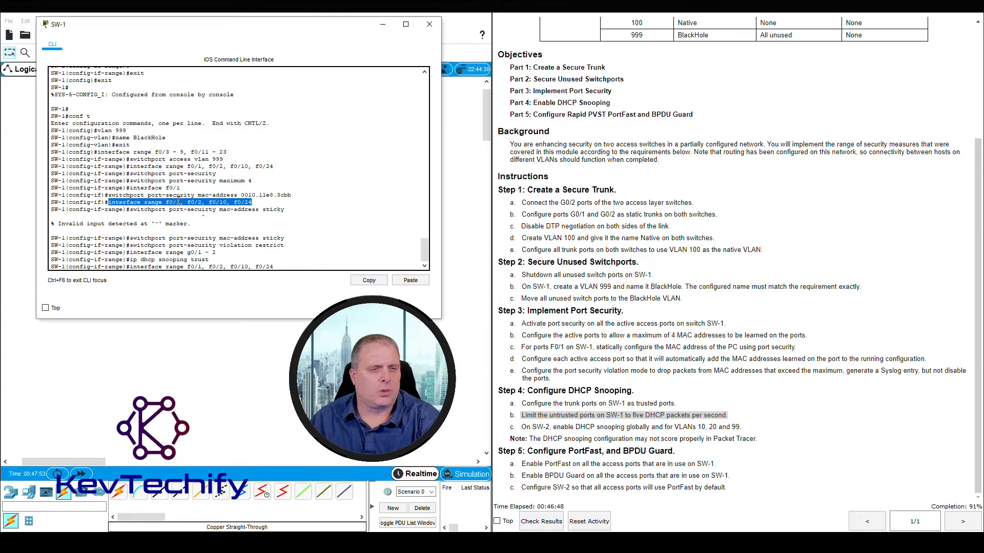
{"action": "left_click", "coordinate": [286, 263]}
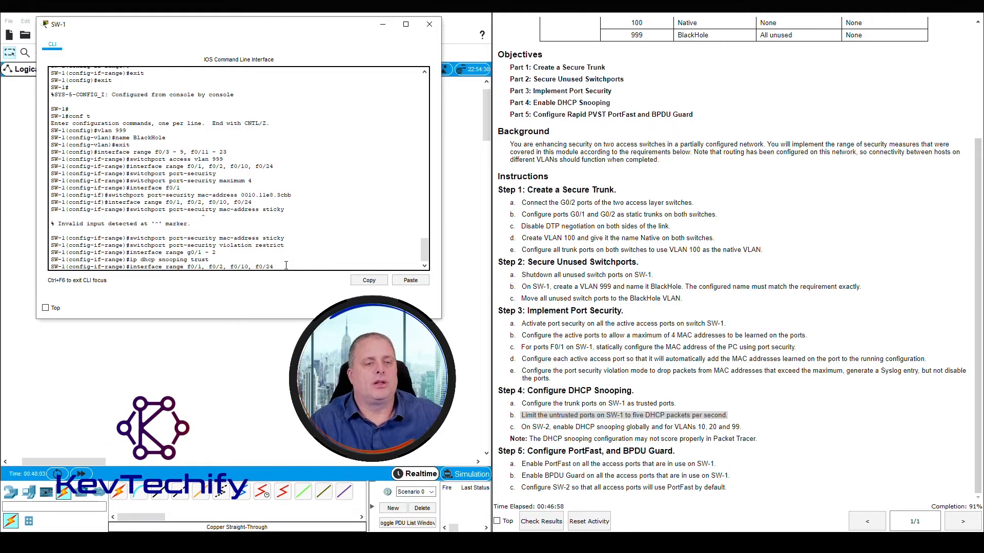
{"action": "key", "text": "Return"}
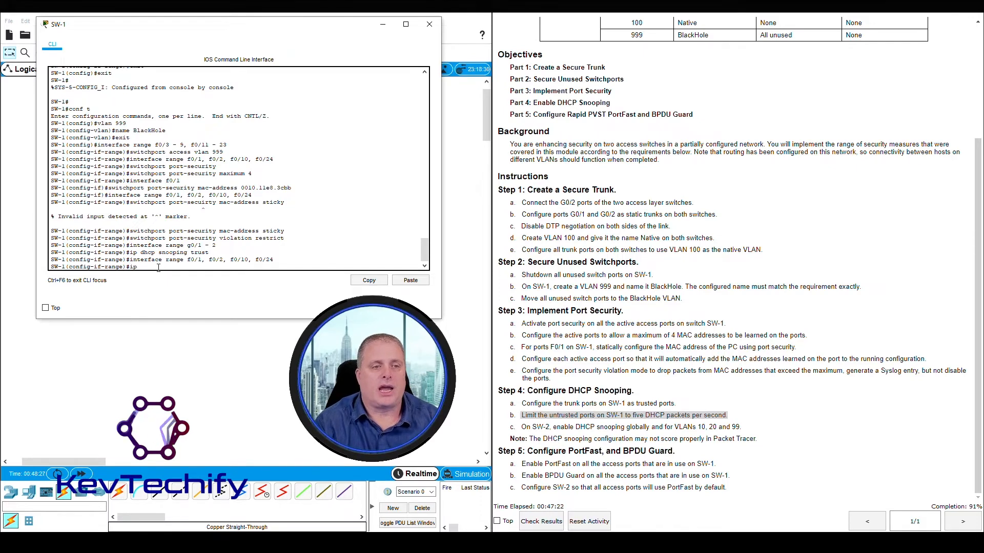
Limit the selected untrusted ports to five DHCP packets per second with ip dhcp snooping limit rate 5.
{"action": "type", "text": "ip dhcp "}
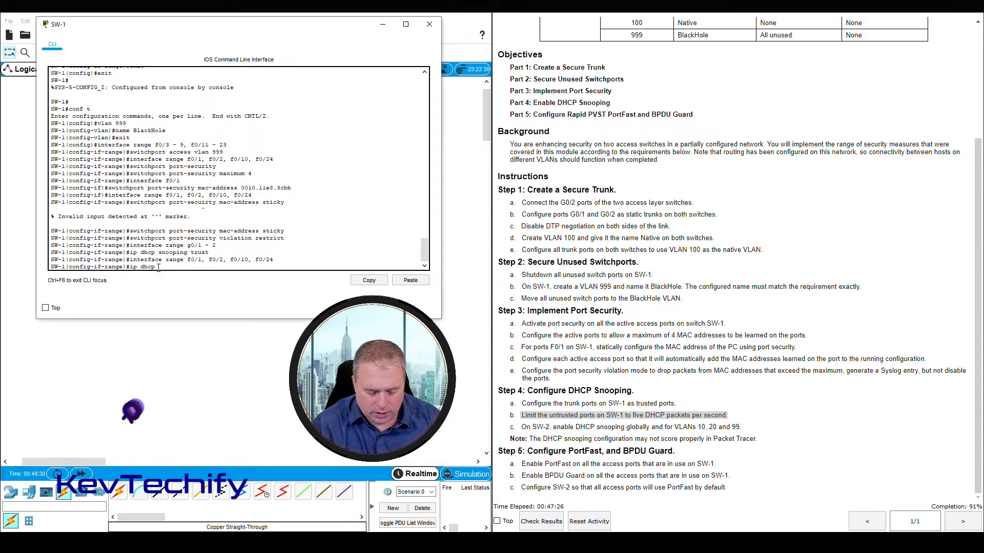
{"action": "type", "text": "snooping limit rate 5"}
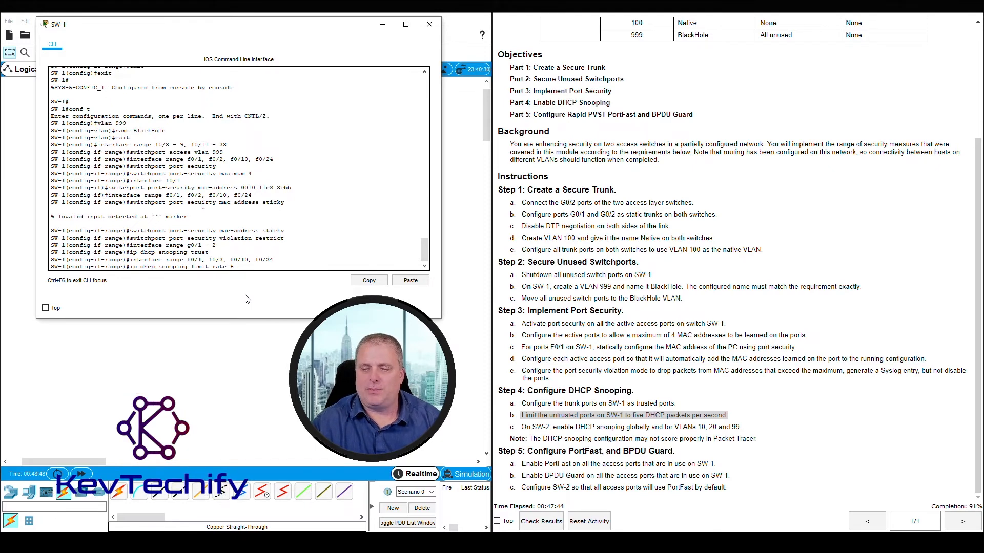
{"action": "key", "text": "Return"}
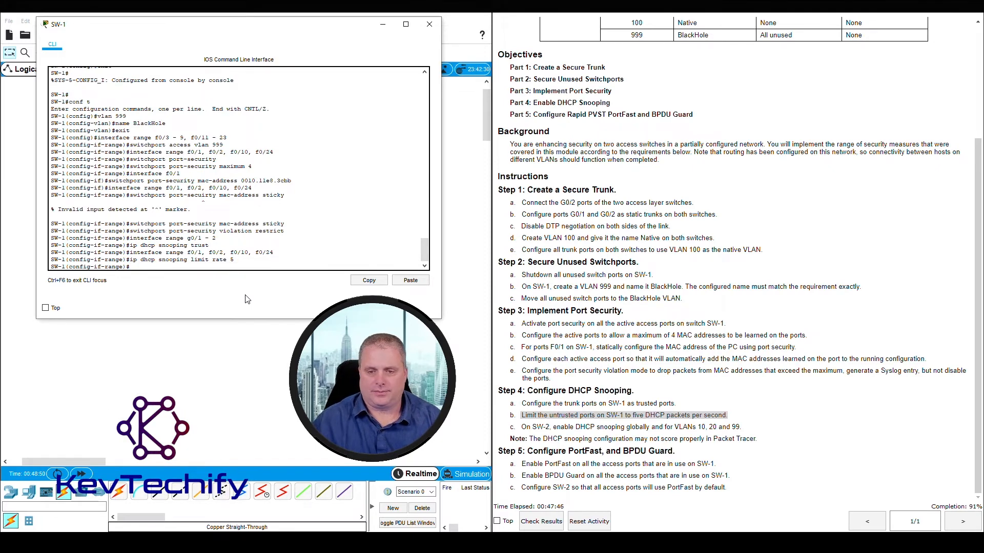
Check the Step 4c requirement, switch from SW-1 to SW-2's CLI, and enter global configuration mode with en and conf t.
{"action": "left_click", "coordinate": [526, 429]}
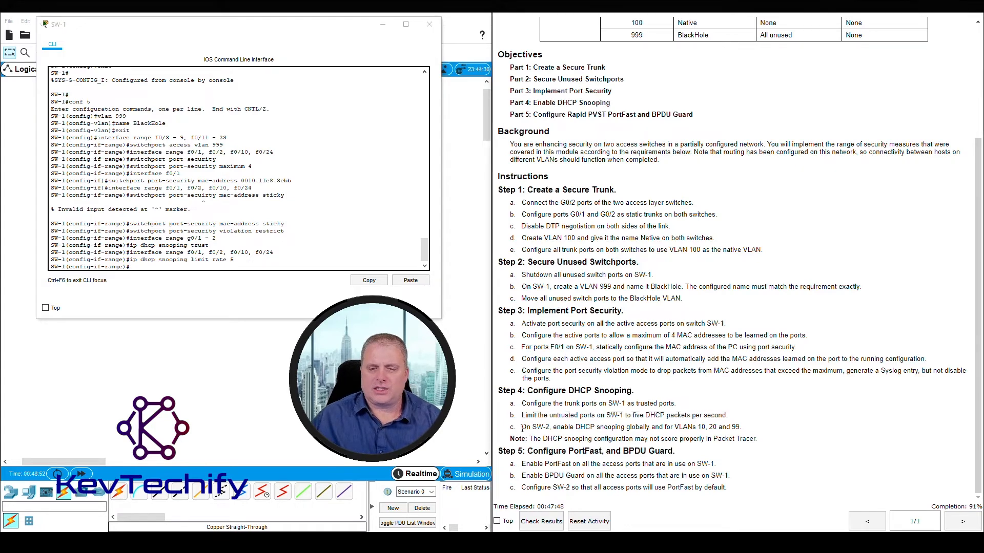
{"action": "left_click_drag", "start_coordinate": [541, 426], "coordinate": [744, 431]}
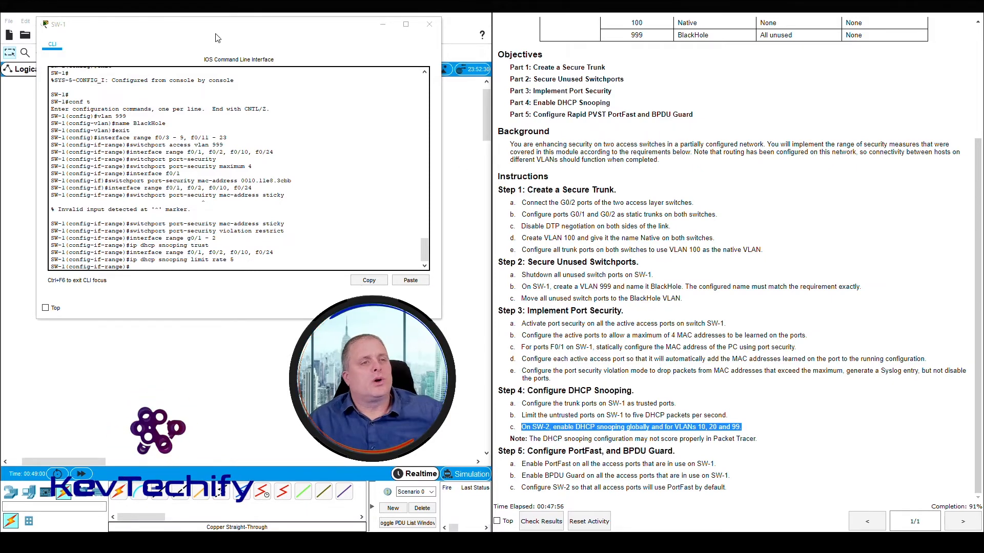
{"action": "left_click", "coordinate": [429, 24]}
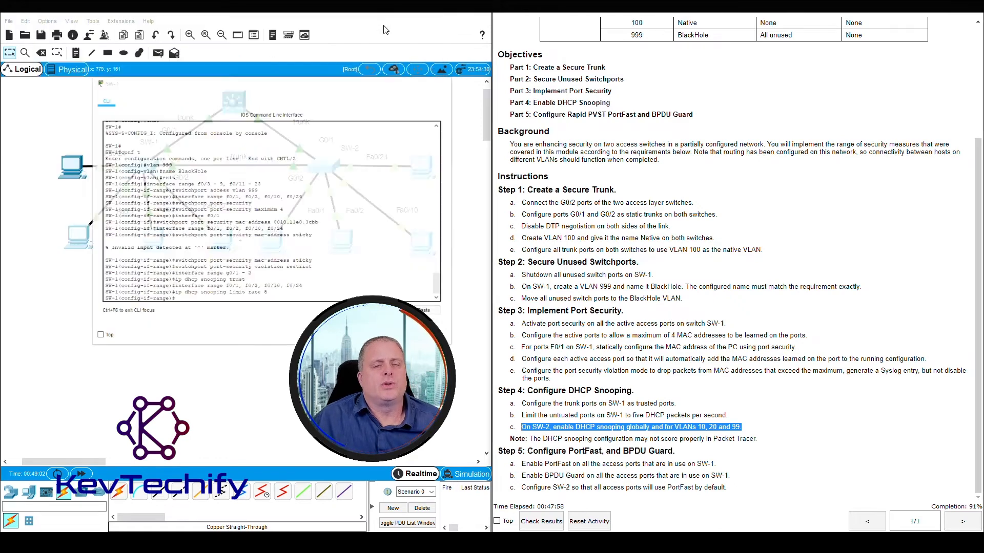
{"action": "left_click", "coordinate": [325, 166]}
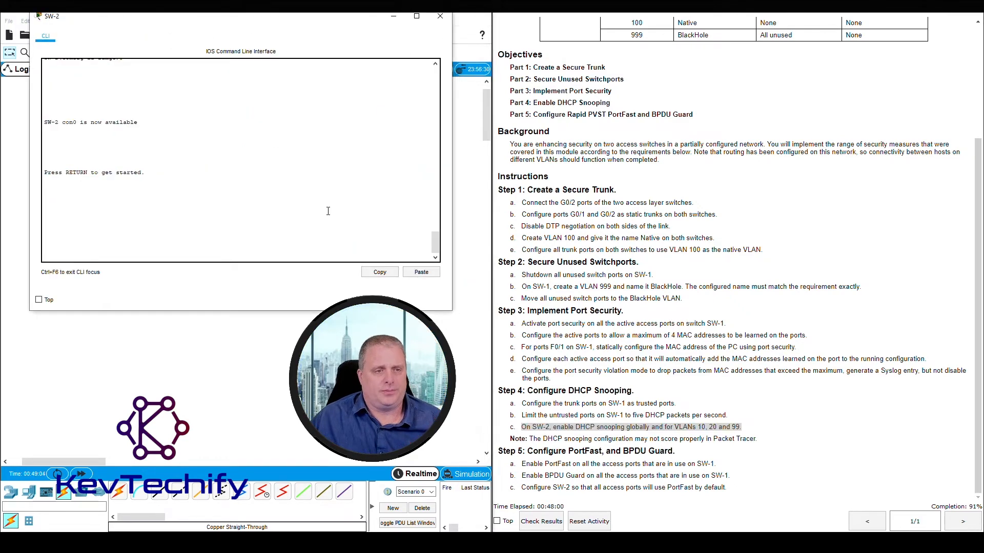
{"action": "key", "text": "Return"}
{"action": "key", "text": "Return"}
{"action": "key", "text": "Return"}
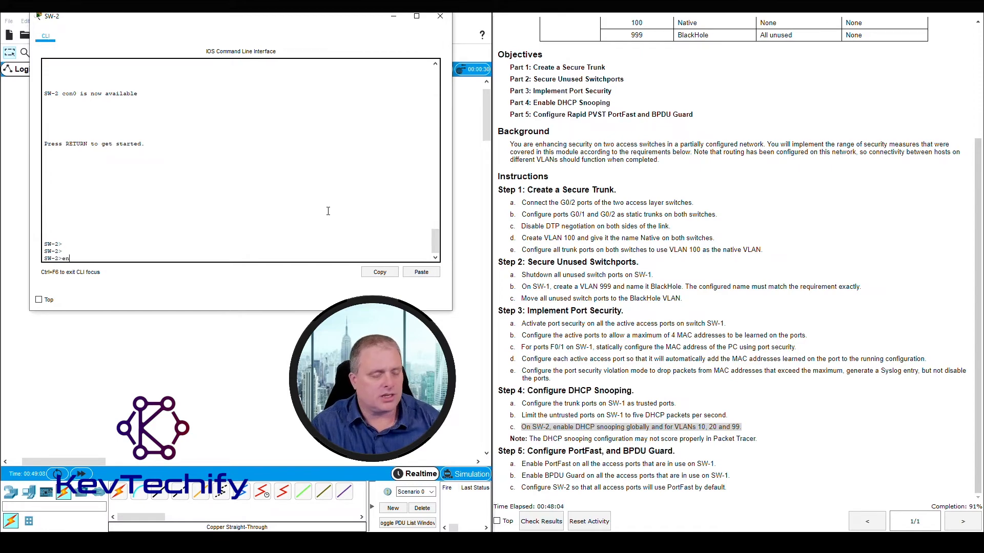
{"action": "type", "text": "en"}
{"action": "key", "text": "Return"}
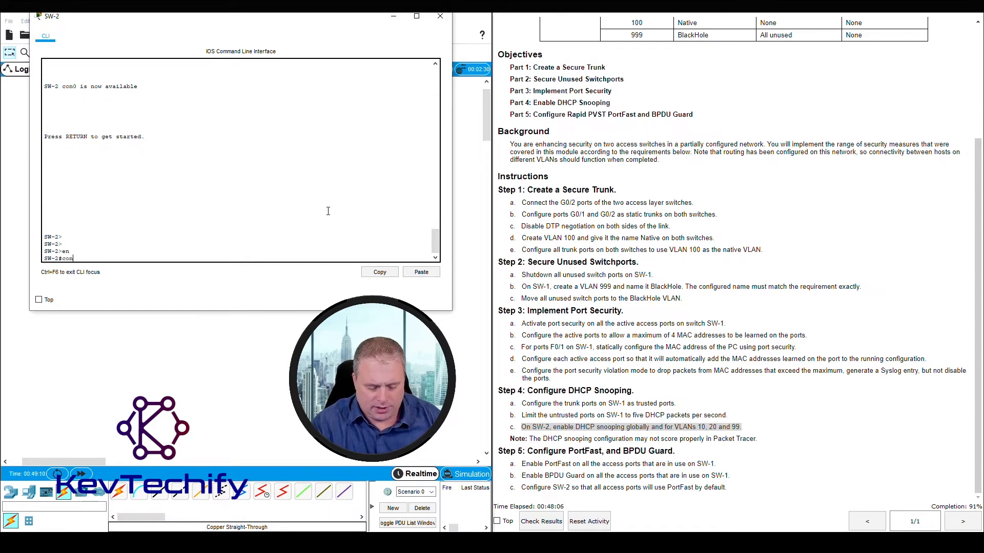
{"action": "type", "text": "conf t"}
{"action": "key", "text": "Return"}
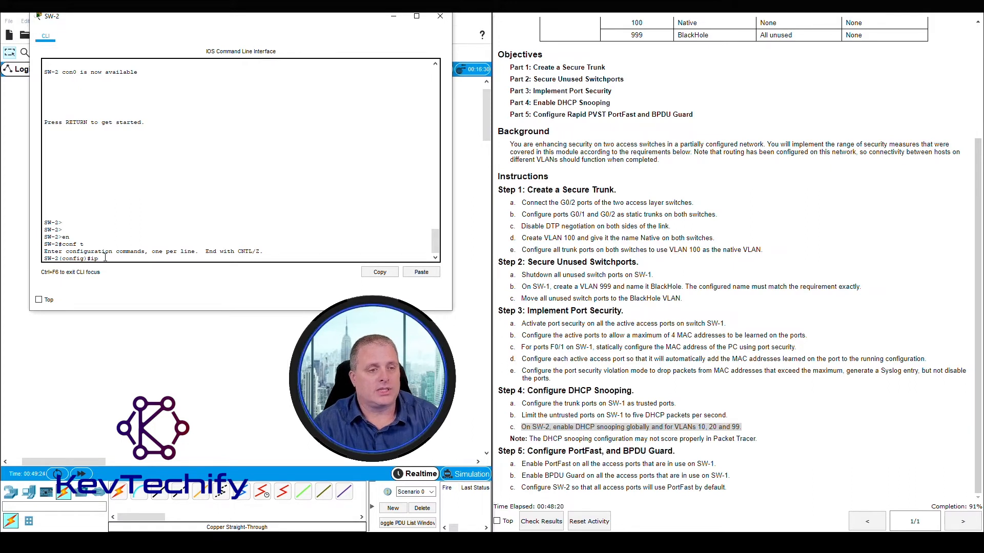
Enable DHCP snooping globally on SW-2 with ip dhcp snooping.
{"action": "type", "text": "dhcp"}
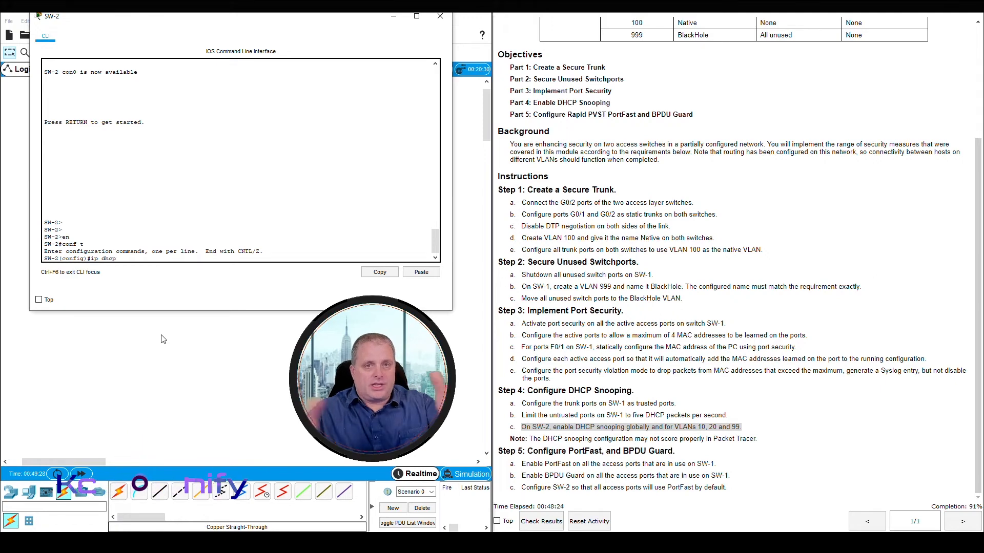
{"action": "type", "text": " snoopio"}
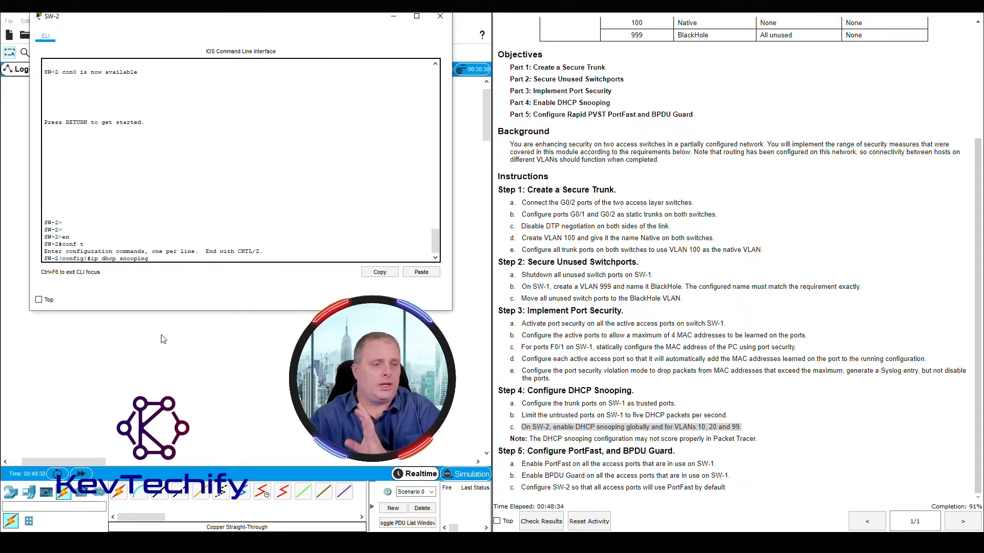
{"action": "key", "text": "Return"}
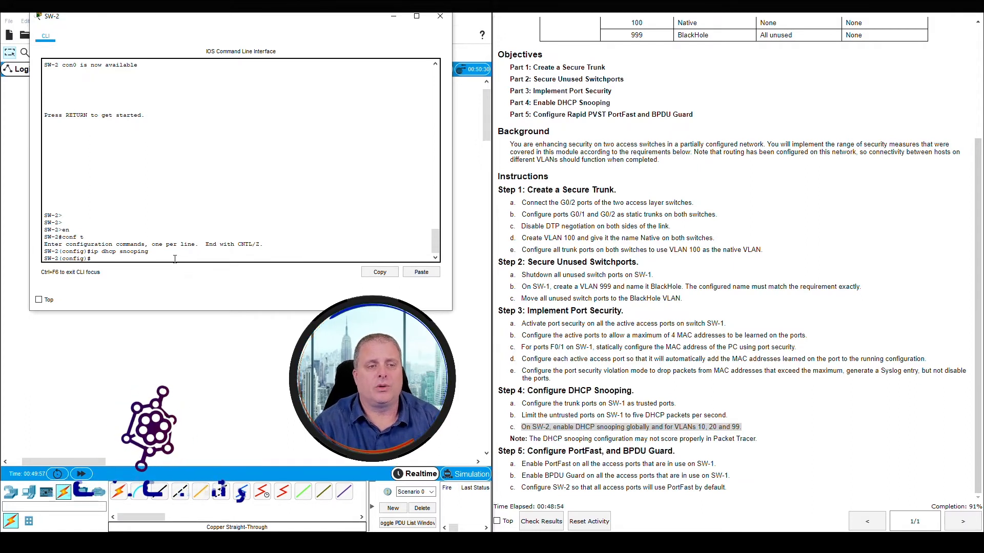
Check the VLANs required by Step 4c and try to enable snooping on SW-2 with ip dhcp snooping vlan 10, 20, 99.
{"action": "type", "text": "i"}
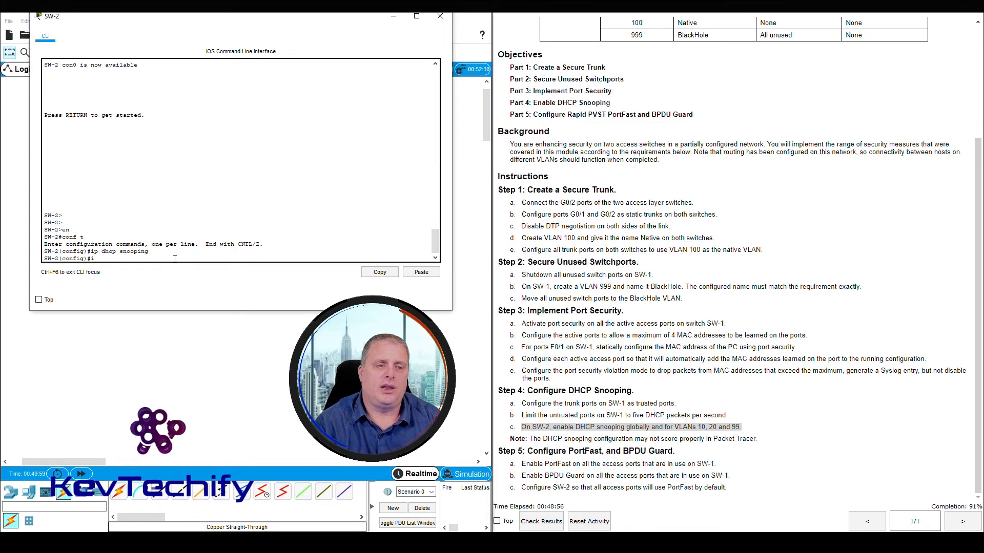
{"action": "type", "text": "p dhcp snooping"}
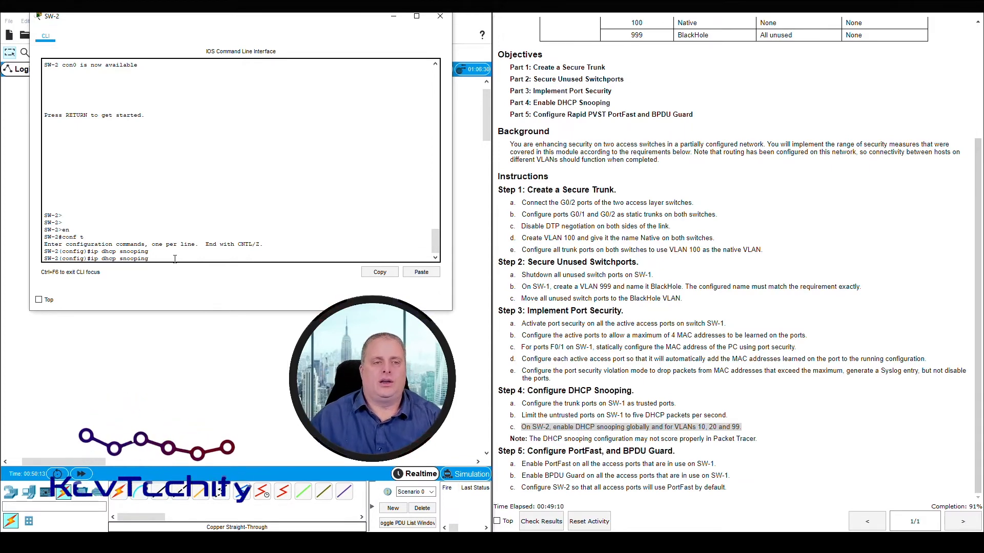
{"action": "scroll", "coordinate": [874, 110], "scroll_direction": "up", "scroll_amount": 3}
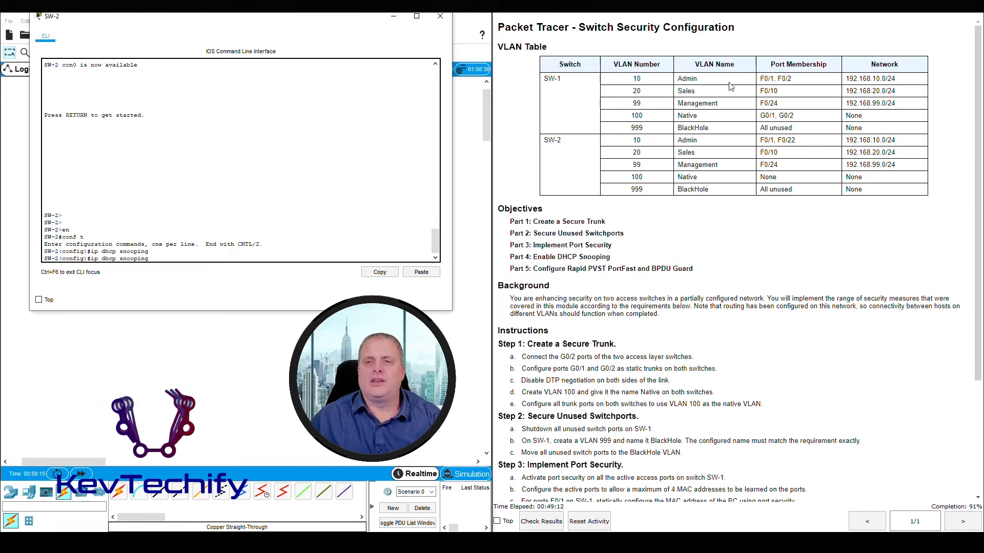
{"action": "left_click_drag", "start_coordinate": [634, 80], "coordinate": [803, 105]}
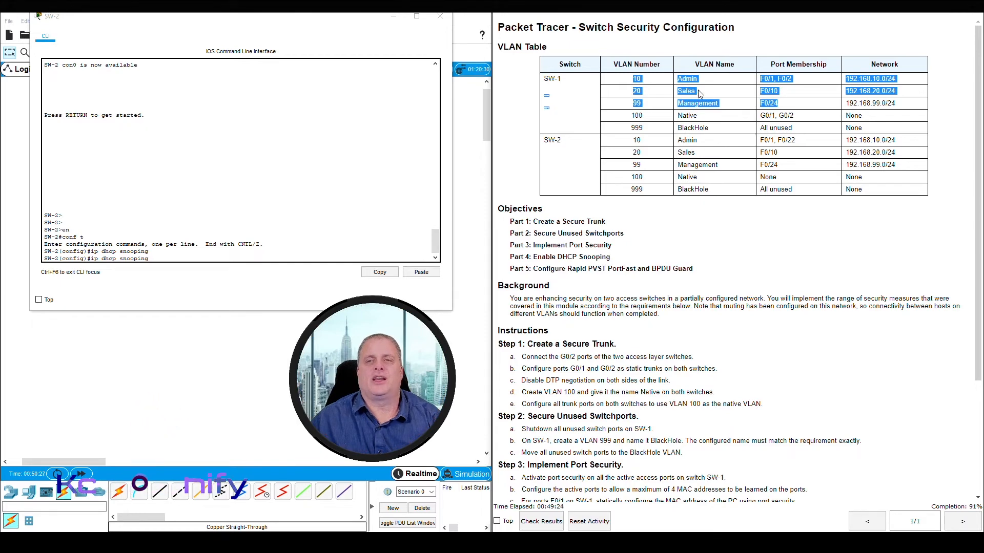
{"action": "left_click", "coordinate": [670, 298]}
{"action": "scroll", "coordinate": [671, 299], "scroll_direction": "down", "scroll_amount": 3}
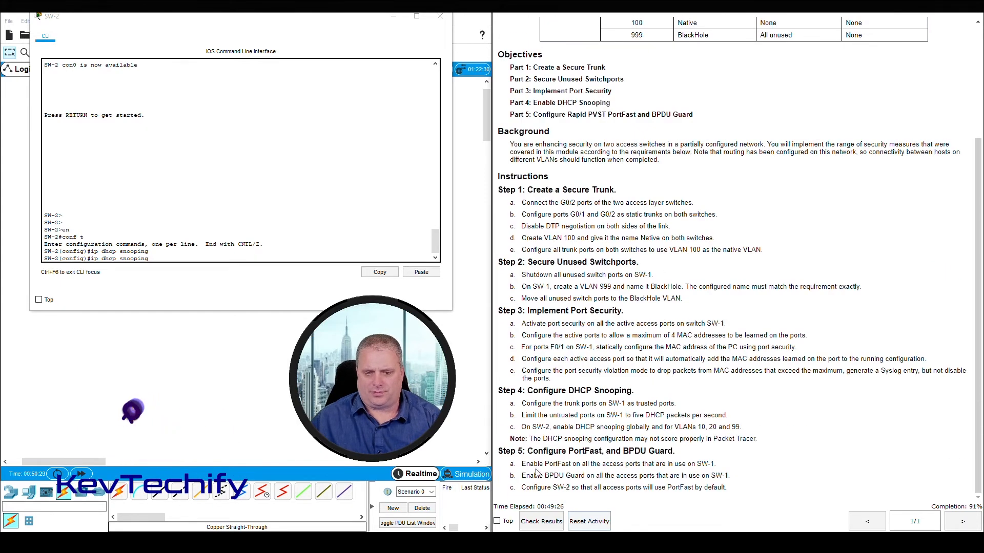
{"action": "left_click_drag", "start_coordinate": [521, 426], "coordinate": [747, 429]}
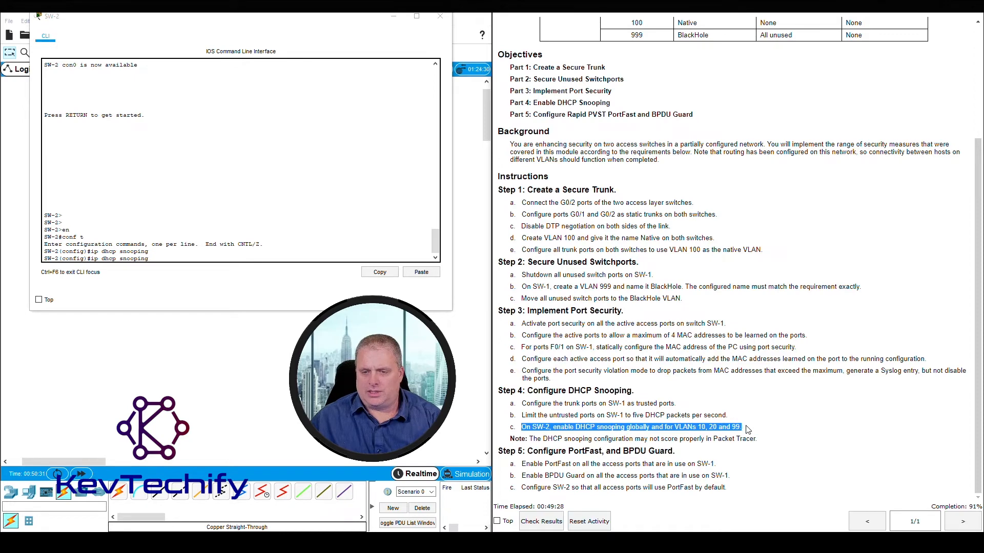
{"action": "left_click", "coordinate": [175, 258]}
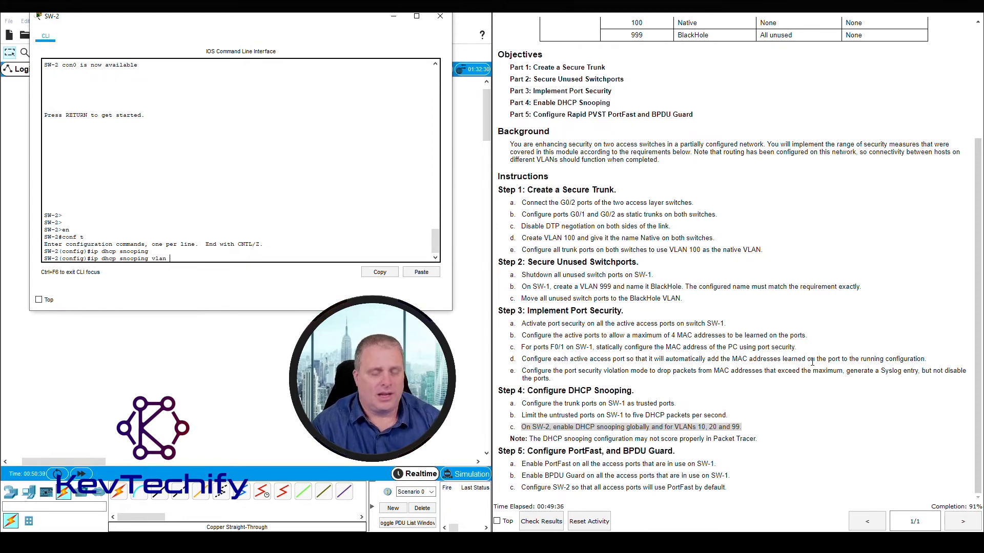
{"action": "type", "text": ","}
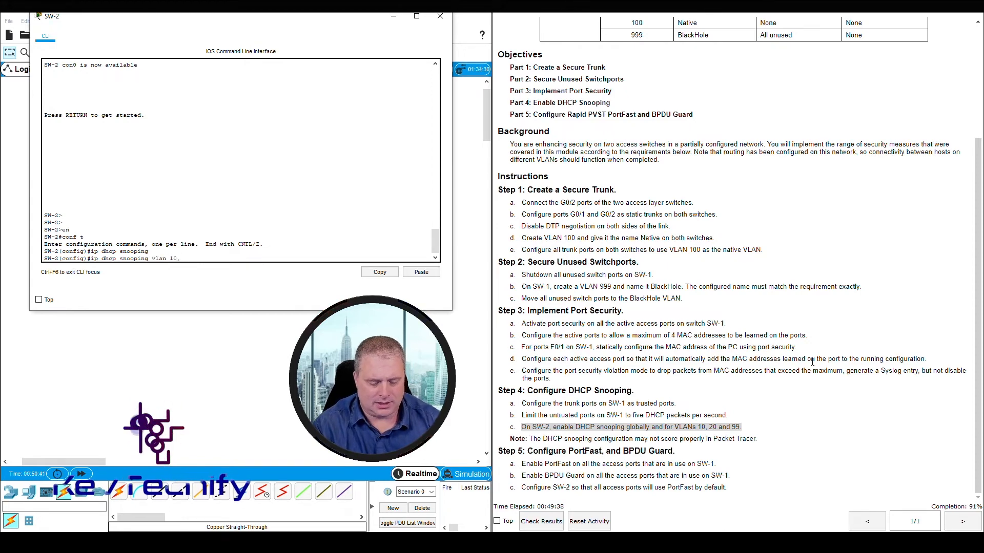
{"action": "type", "text": " 20, 99"}
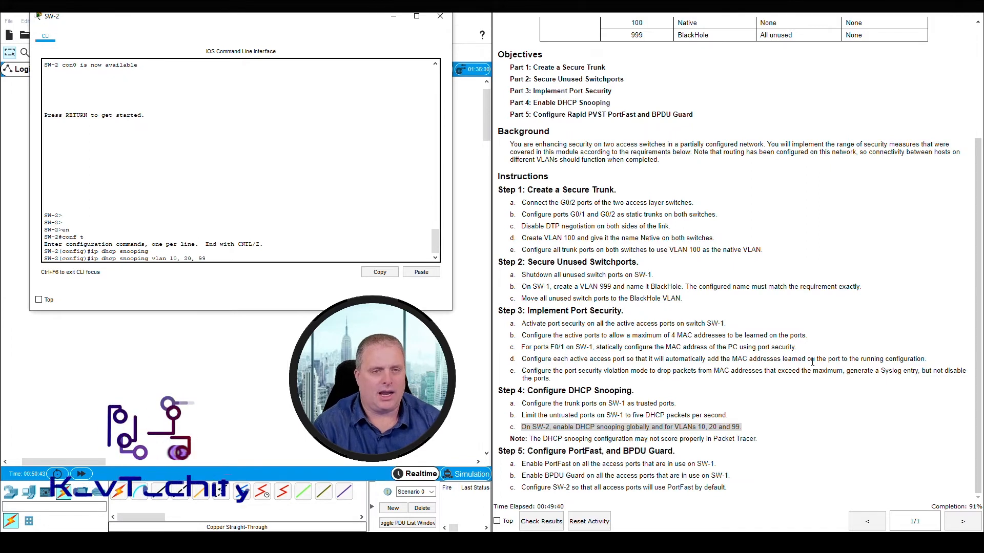
{"action": "key", "text": "Return"}
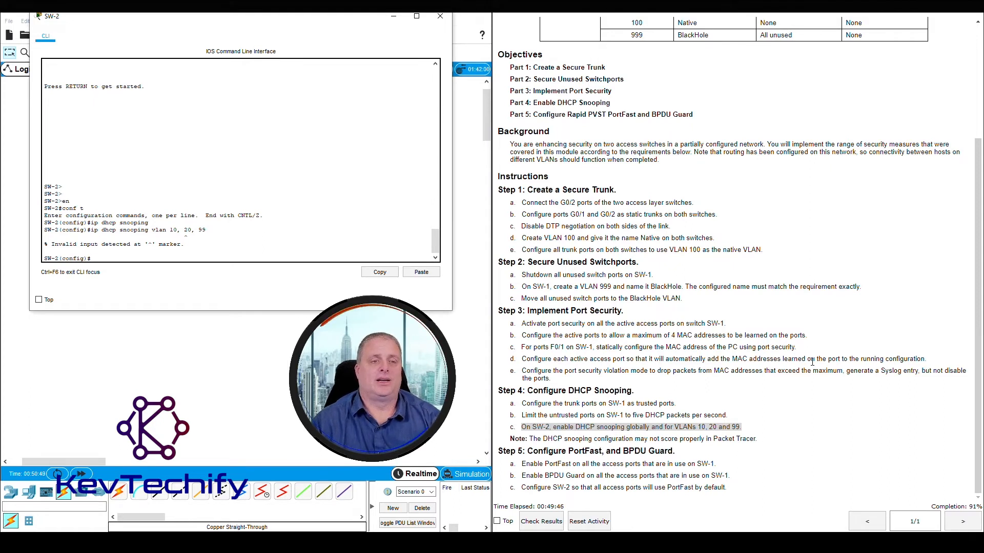
{"action": "double_click", "coordinate": [187, 230]}
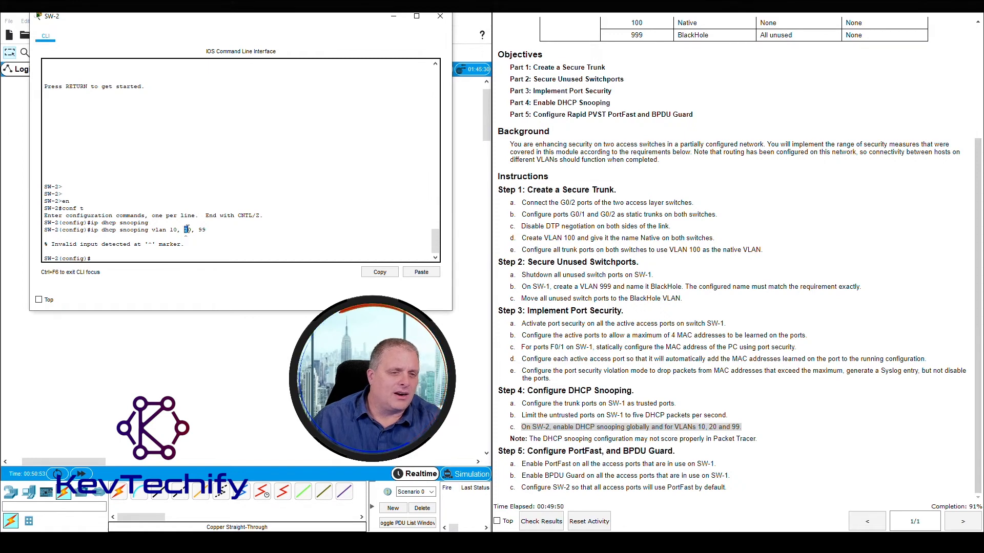
Enable DHCP snooping for the required VLANs on SW-2 with ip dhcp snooping vlan 10,20,99, without spaces in the VLAN list.
{"action": "left_click", "coordinate": [187, 235]}
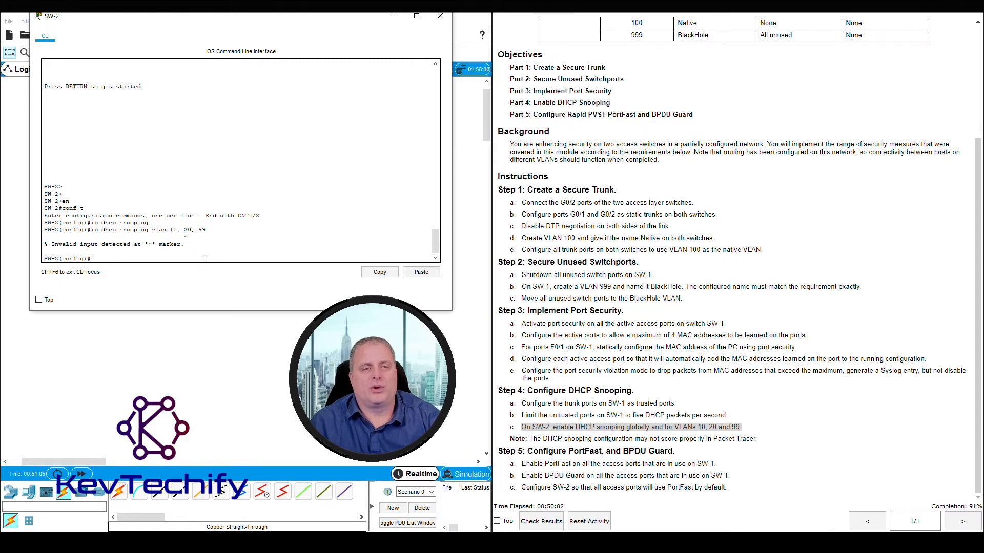
{"action": "key", "text": "Up"}
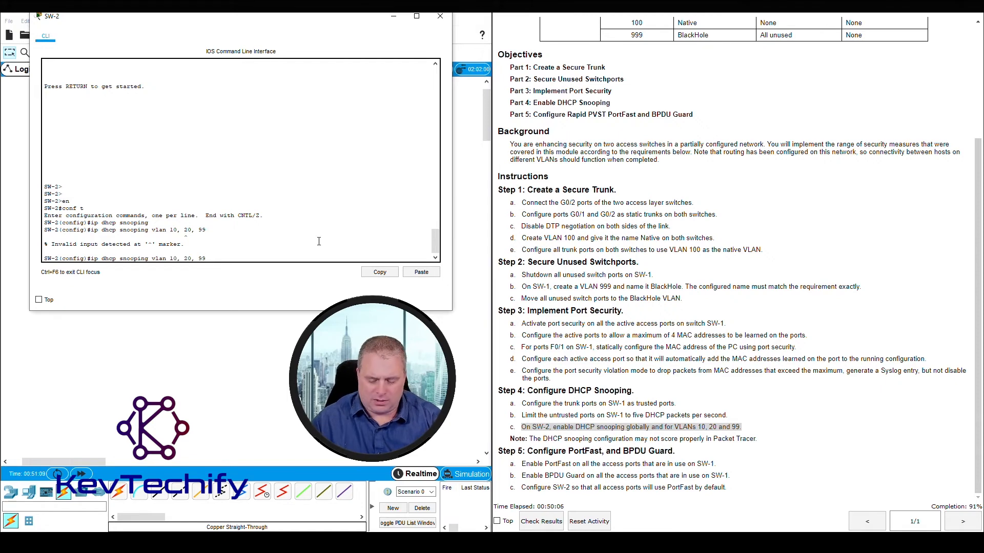
{"action": "key", "text": "BackSpace"}
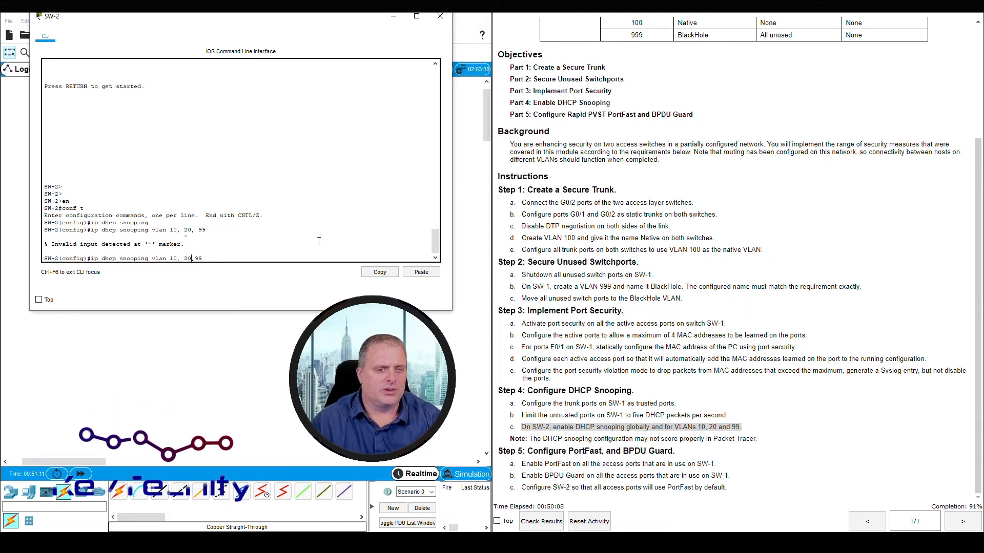
{"action": "key", "text": "Left"}
{"action": "key", "text": "Left"}
{"action": "key", "text": "Left"}
{"action": "key", "text": "BackSpace"}
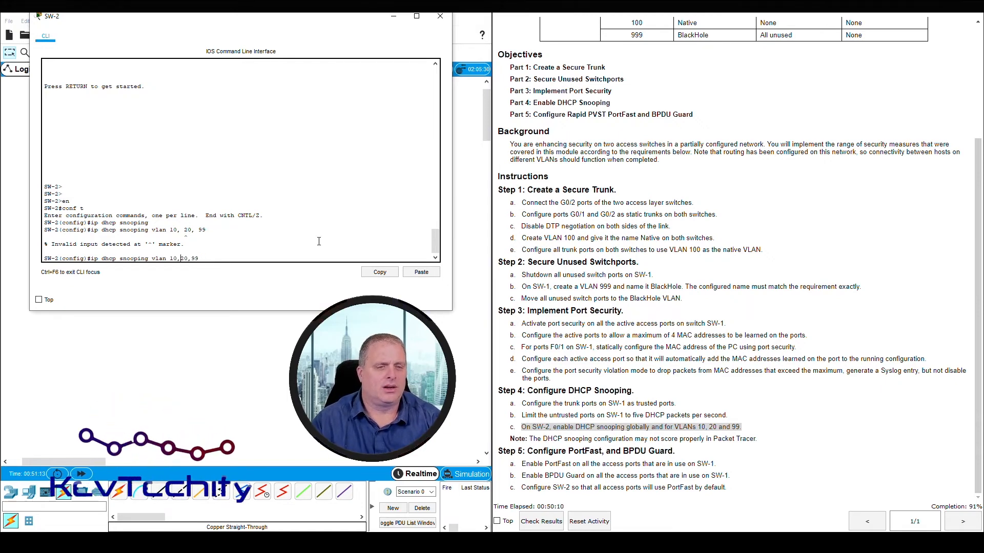
{"action": "key", "text": "Return"}
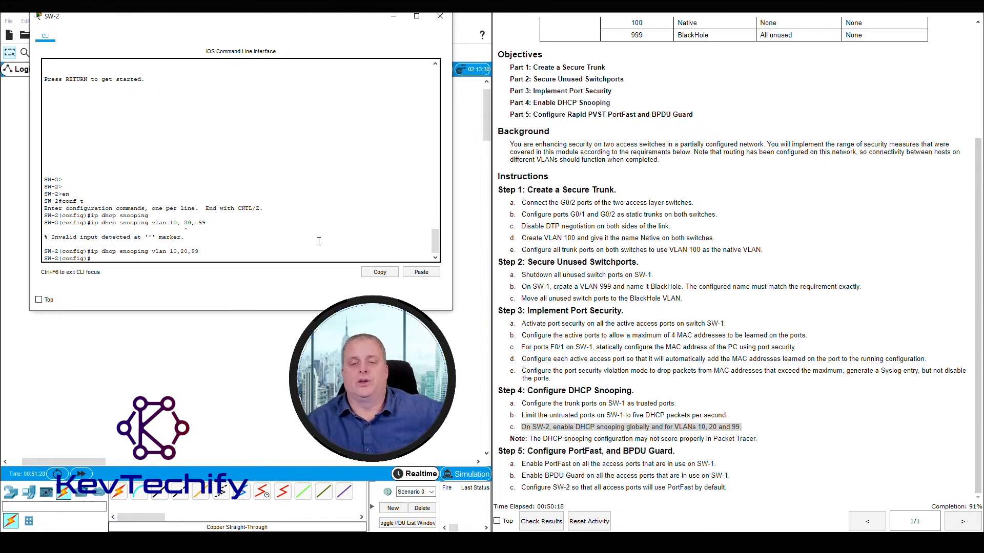
Review the Step 5 heading and Step 5a PortFast requirement, and check SW-1's access ports in the VLAN Table.
{"action": "left_click", "coordinate": [577, 476]}
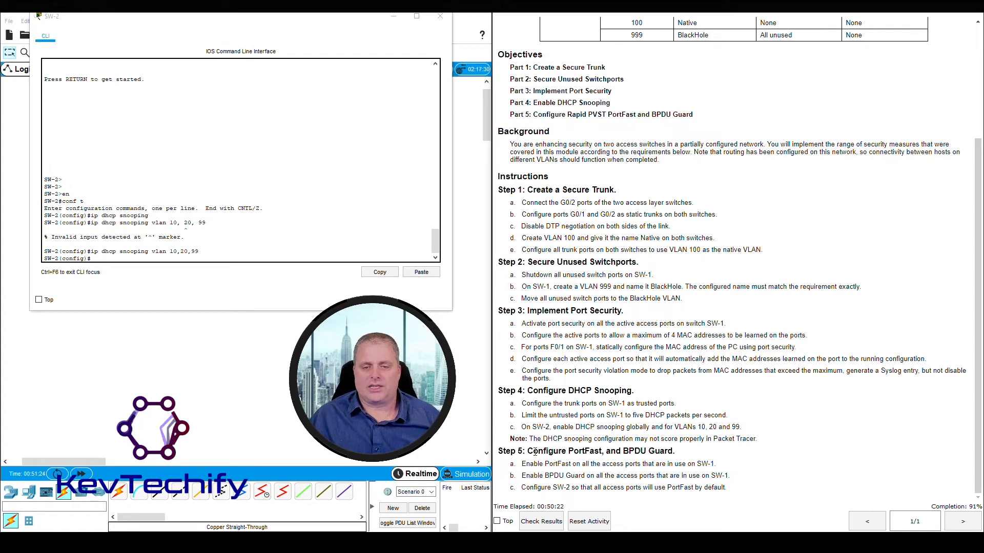
{"action": "left_click_drag", "start_coordinate": [527, 451], "coordinate": [675, 452]}
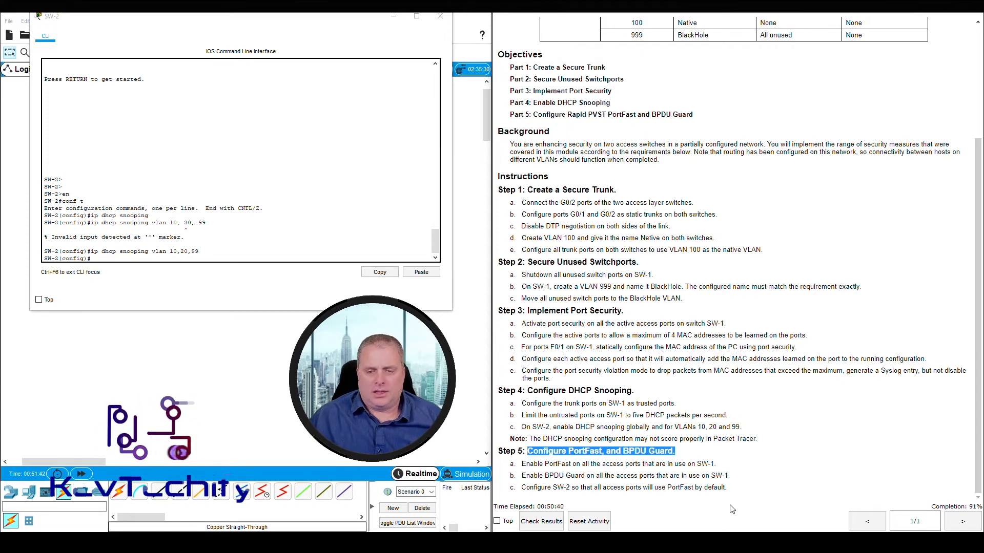
{"action": "left_click", "coordinate": [560, 477]}
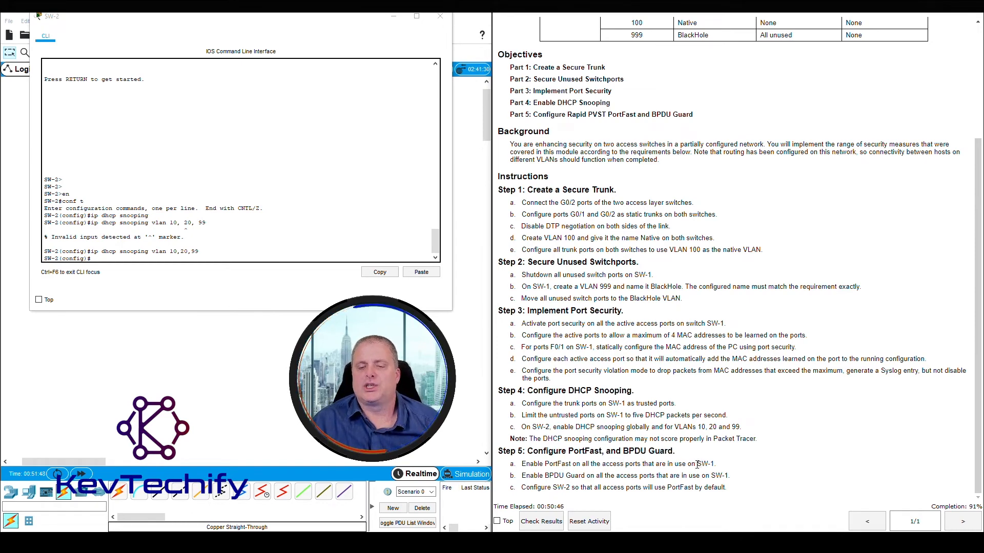
{"action": "scroll", "coordinate": [717, 464], "scroll_direction": "up", "scroll_amount": 3}
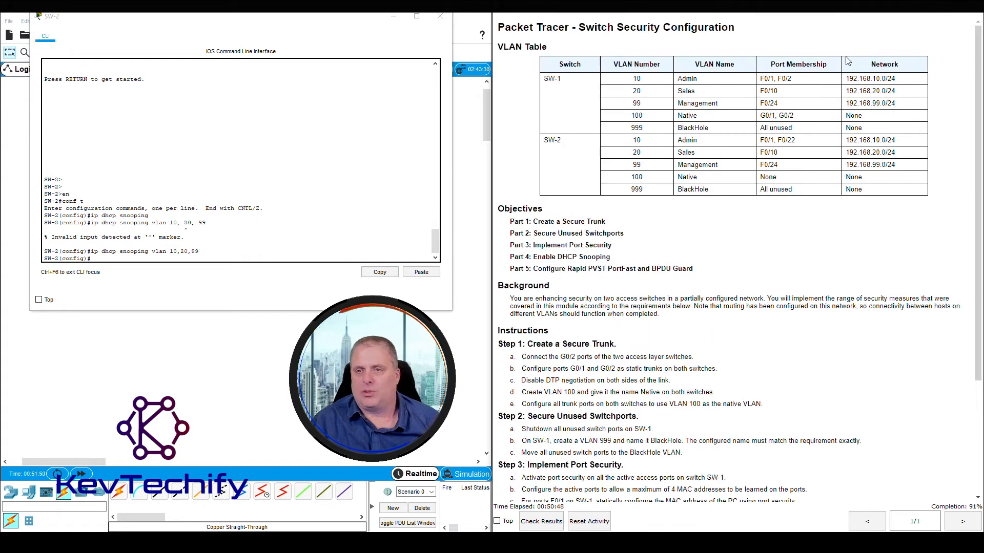
{"action": "mouse_move", "coordinate": [759, 78]}
{"action": "left_mouse_down"}
{"action": "mouse_move", "coordinate": [801, 88]}
{"action": "mouse_move", "coordinate": [794, 107]}
{"action": "mouse_move", "coordinate": [761, 79]}
{"action": "left_mouse_up"}
{"action": "scroll", "coordinate": [533, 475], "scroll_direction": "down", "scroll_amount": 3}
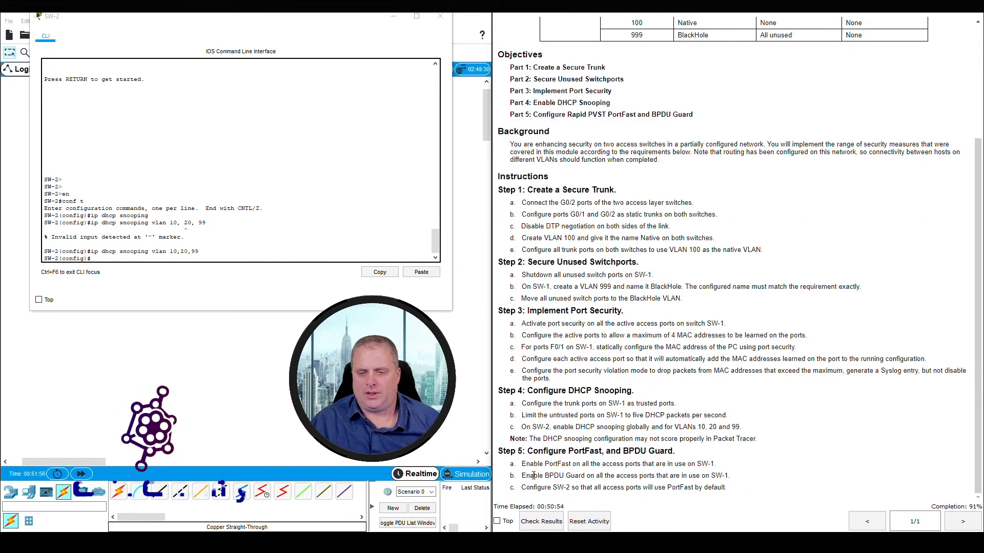
{"action": "left_click_drag", "start_coordinate": [521, 464], "coordinate": [750, 470]}
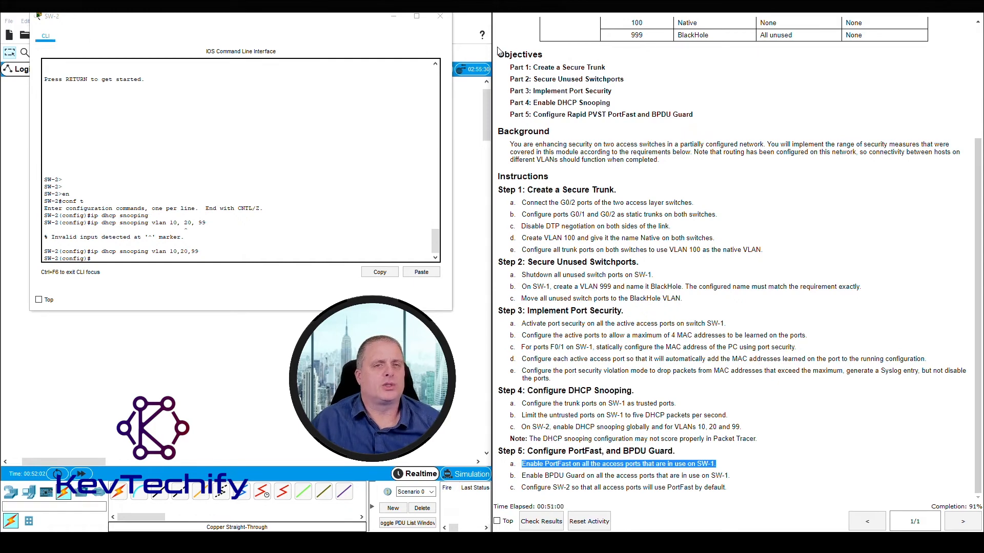
Switch to SW-1's CLI and select the access ports in use with interface range f0/1, f0/2, f0/10, f0/24.
{"action": "left_click", "coordinate": [393, 17]}
{"action": "left_click", "coordinate": [148, 167]}
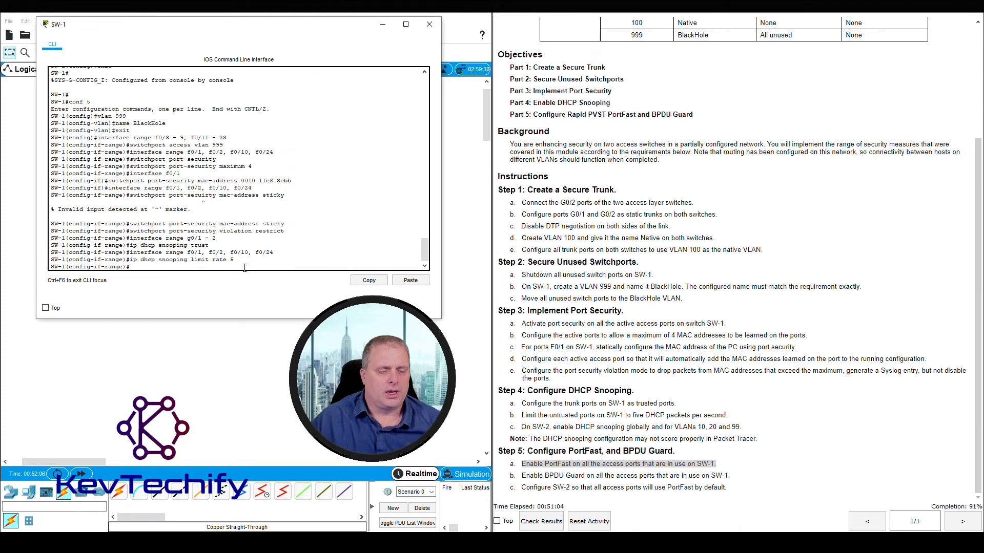
{"action": "key", "text": "Return"}
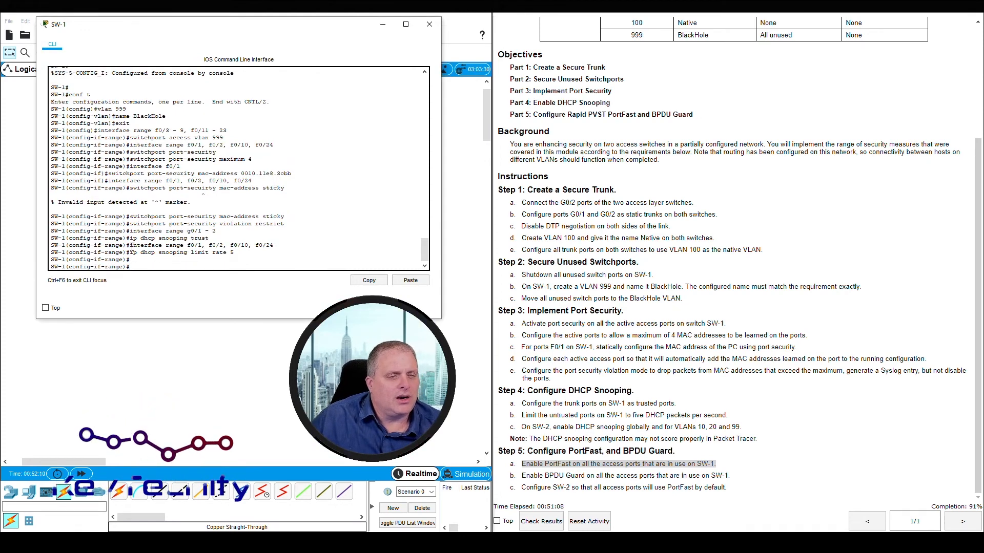
{"action": "left_click_drag", "start_coordinate": [131, 246], "coordinate": [276, 245]}
{"action": "key", "text": "ctrl+c"}
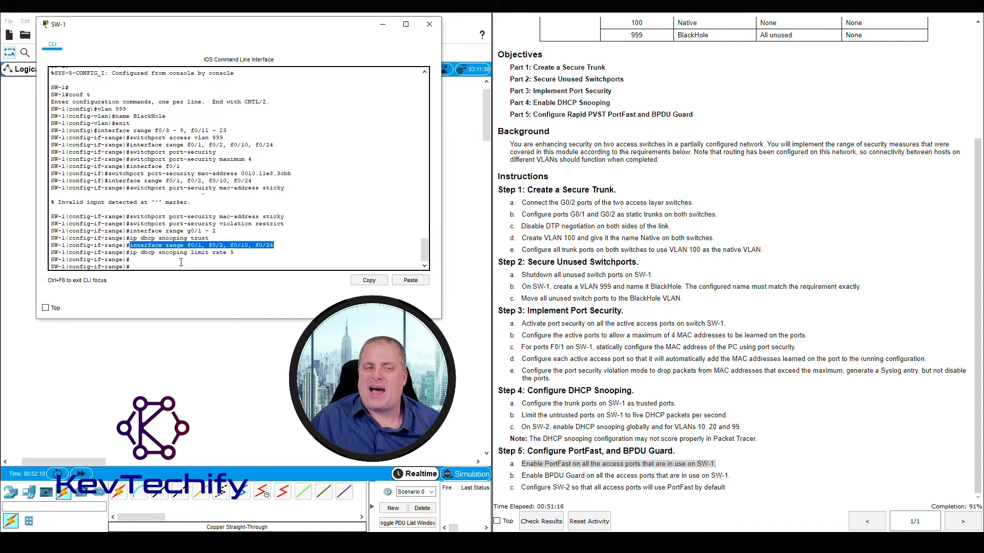
{"action": "left_click", "coordinate": [150, 265]}
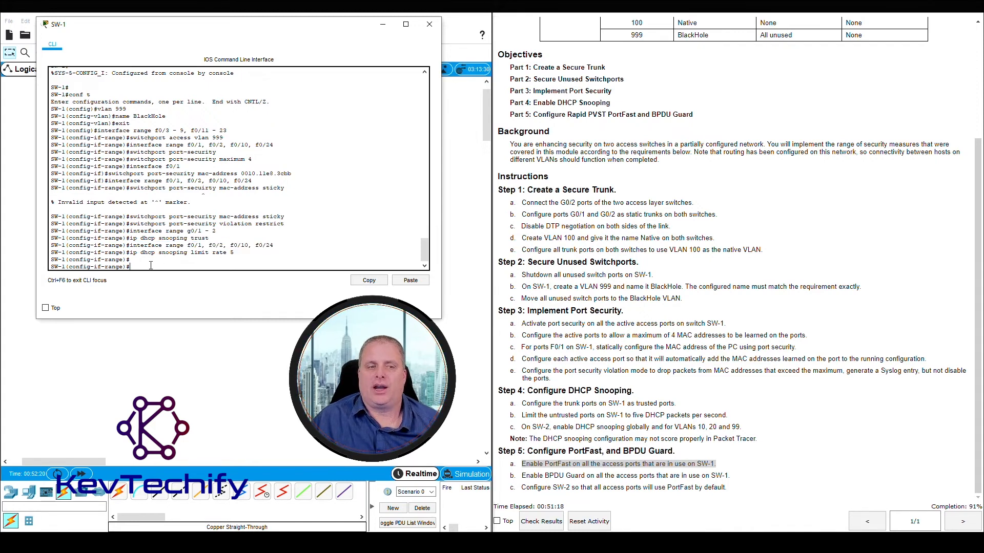
{"action": "key", "text": "ctrl+v"}
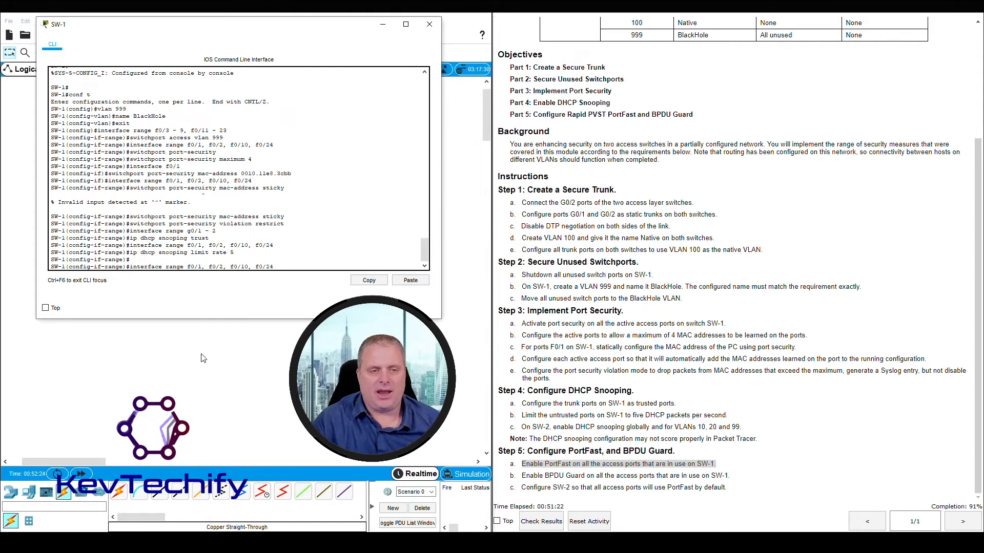
{"action": "key", "text": "Return"}
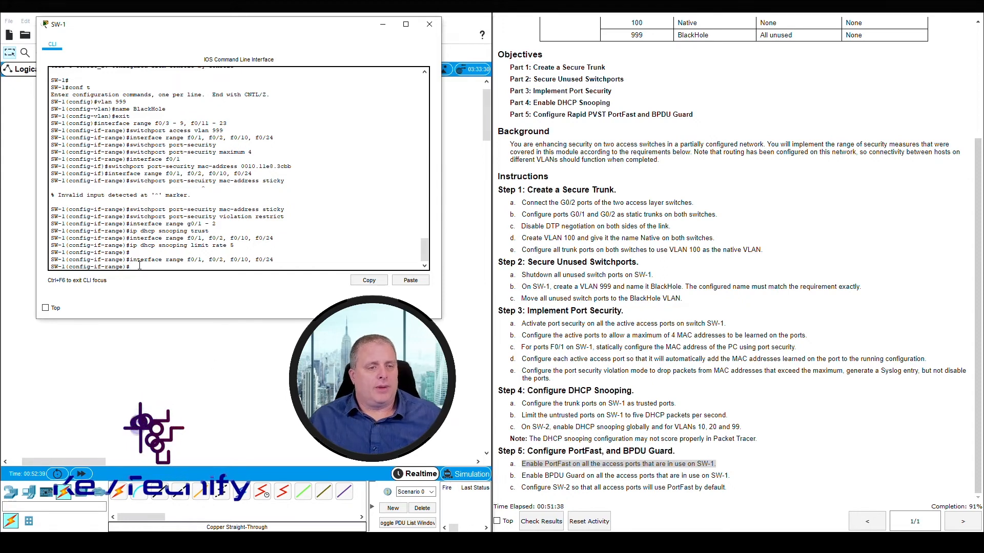
Enable PortFast on the selected SW-1 access ports with spanning-tree portfast.
{"action": "type", "text": "spannin"}
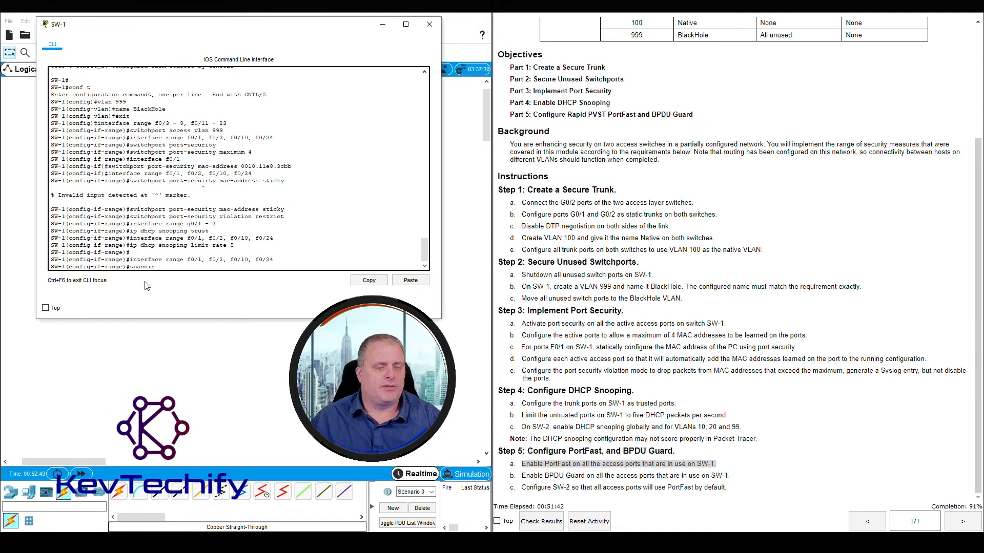
{"action": "type", "text": "g-t"}
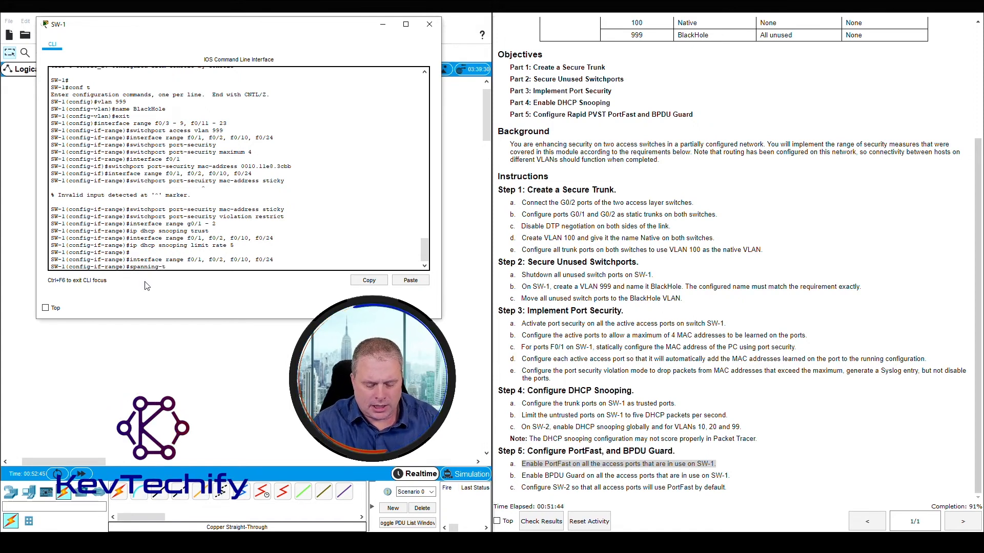
{"action": "type", "text": "ree port"}
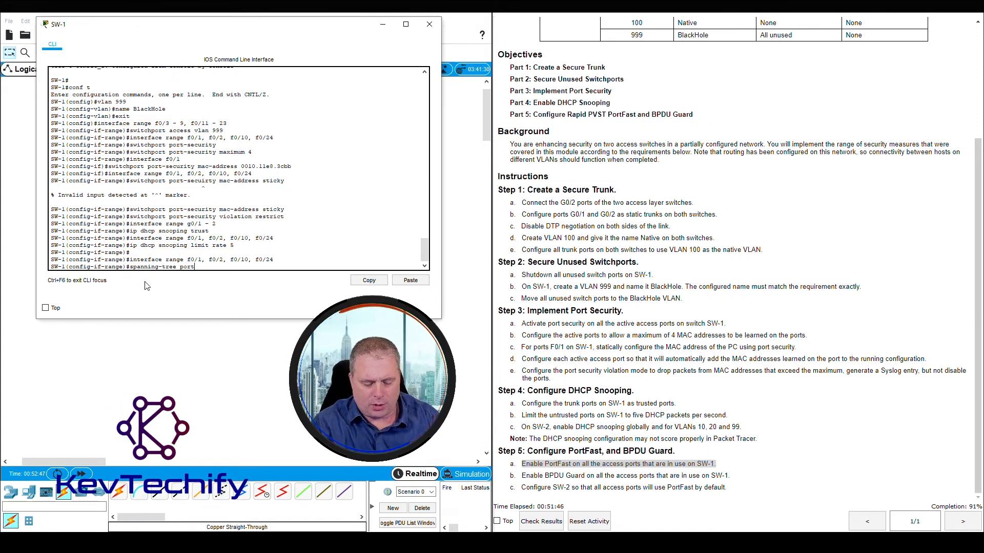
{"action": "type", "text": "fast"}
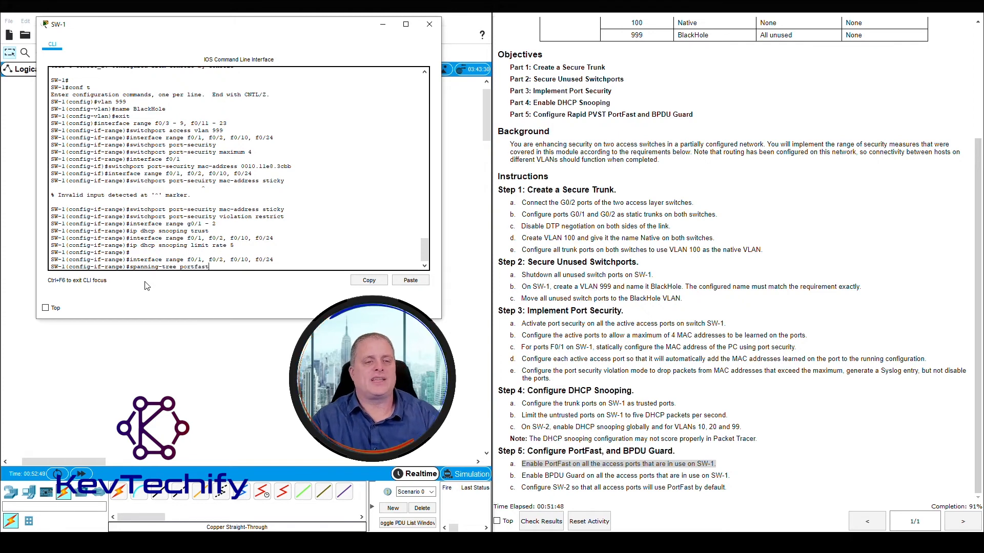
{"action": "key", "text": "Return"}
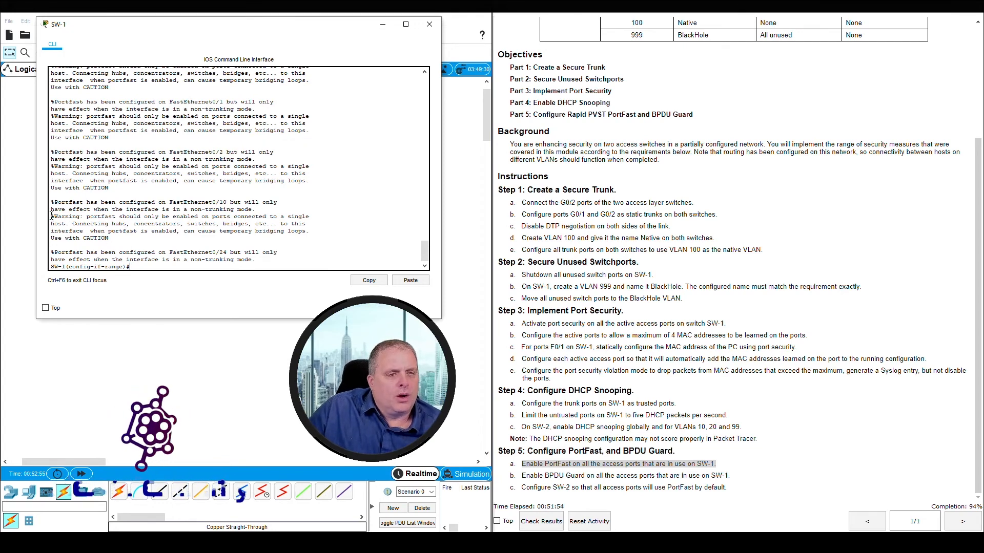
Read the PortFast warning and the FastEthernet0/24 message in SW-1's CLI, and check port F0/24 in the VLAN Table.
{"action": "mouse_move", "coordinate": [80, 217]}
{"action": "left_mouse_down"}
{"action": "mouse_move", "coordinate": [310, 218]}
{"action": "mouse_move", "coordinate": [56, 225]}
{"action": "mouse_move", "coordinate": [77, 226]}
{"action": "left_mouse_up"}
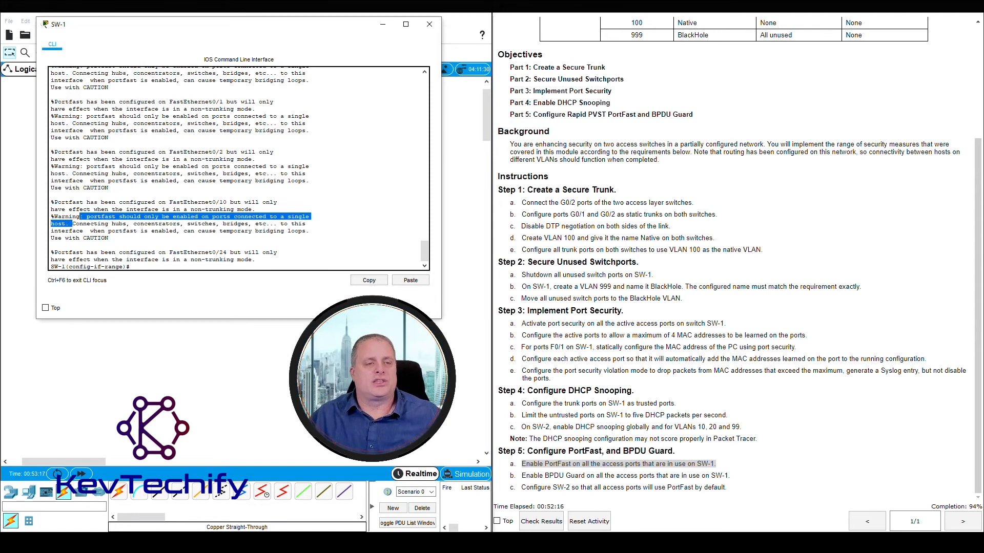
{"action": "left_click", "coordinate": [205, 248]}
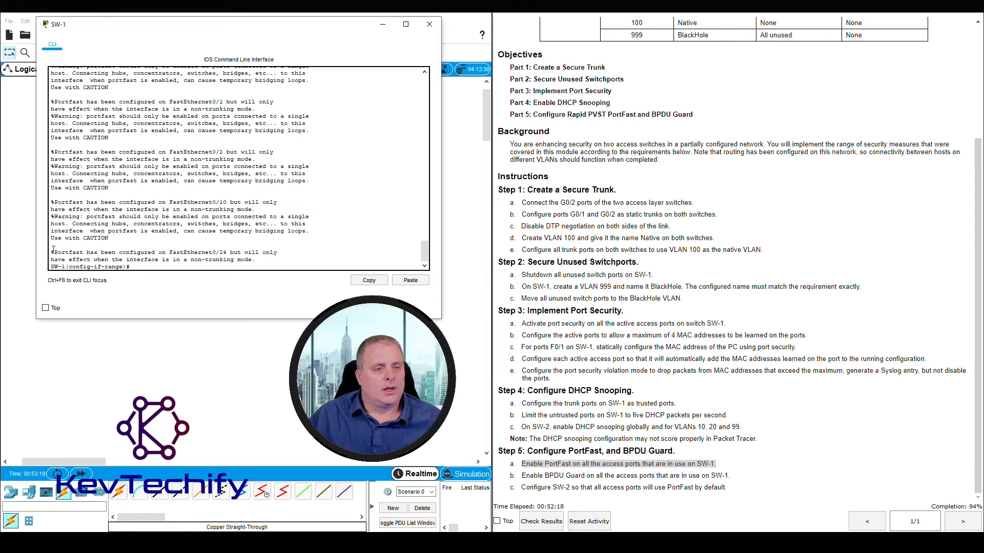
{"action": "left_click_drag", "start_coordinate": [55, 252], "coordinate": [254, 261]}
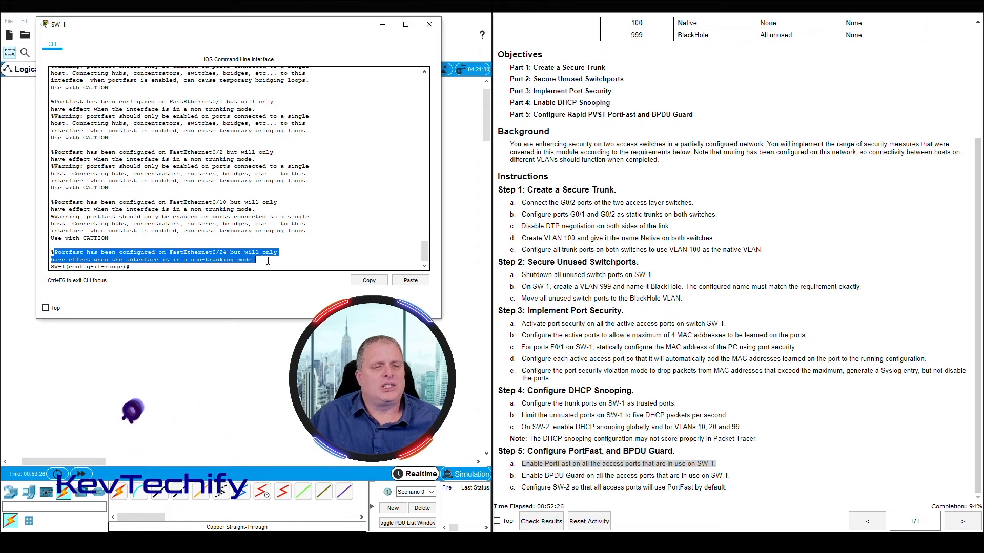
{"action": "scroll", "coordinate": [703, 318], "scroll_direction": "up", "scroll_amount": 3}
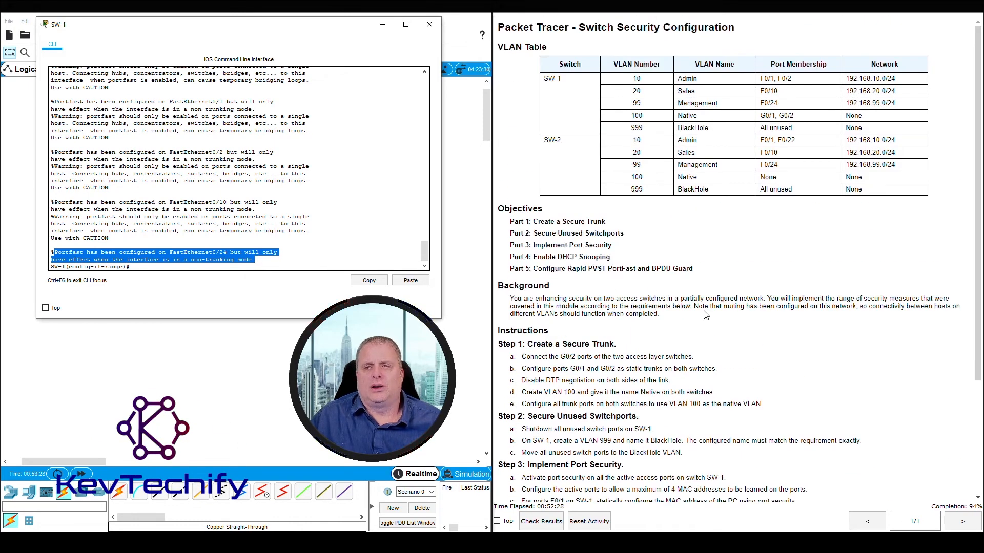
{"action": "left_click", "coordinate": [773, 104]}
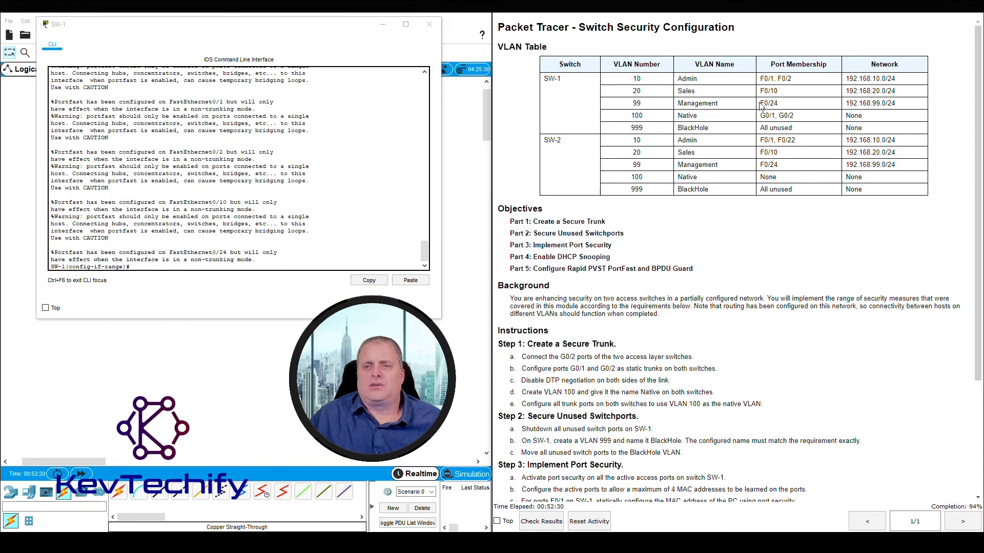
{"action": "left_click_drag", "start_coordinate": [760, 104], "coordinate": [785, 108]}
{"action": "scroll", "coordinate": [657, 352], "scroll_direction": "down", "scroll_amount": 3}
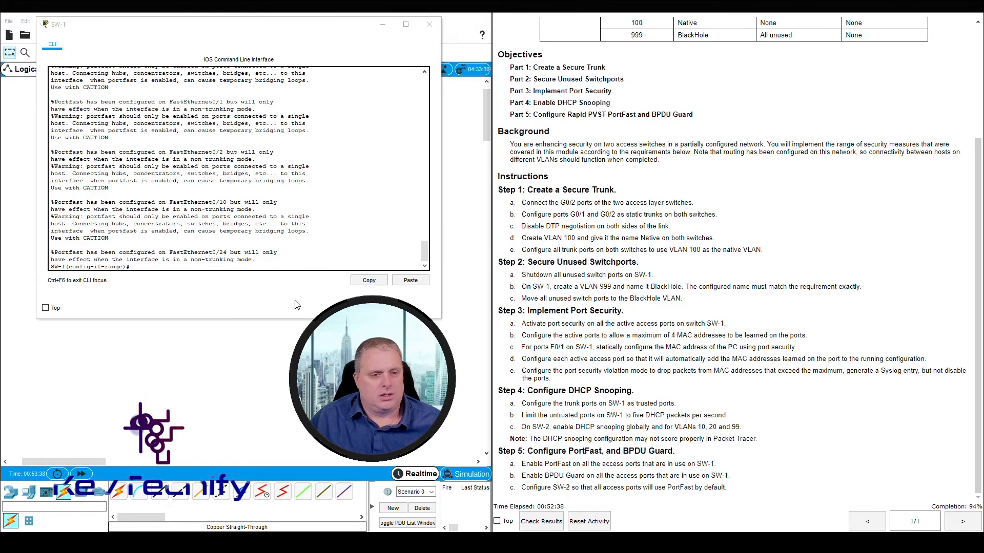
Review the PortFast messages for FastEthernet0/2 and FastEthernet0/1 in SW-1's CLI output.
{"action": "left_click", "coordinate": [259, 266]}
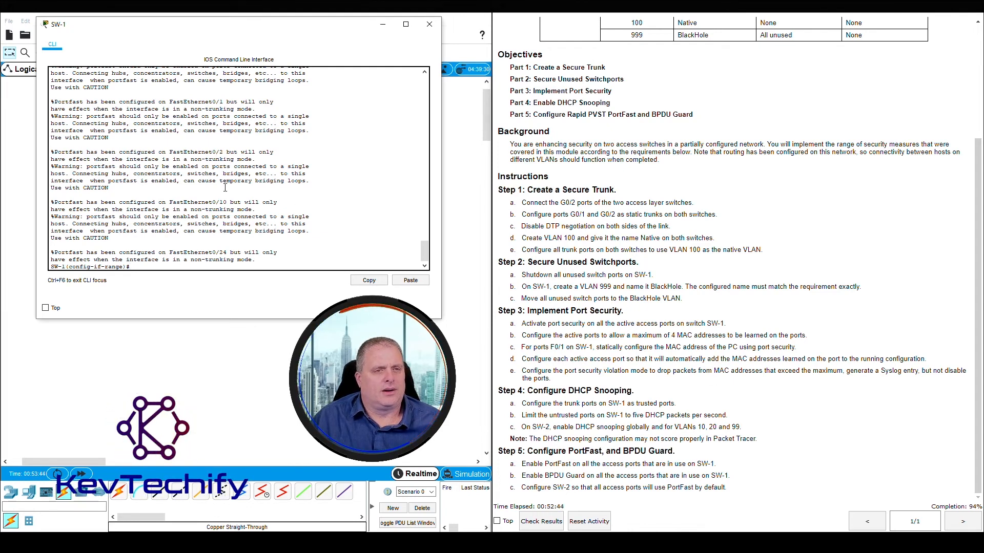
{"action": "left_click_drag", "start_coordinate": [65, 154], "coordinate": [274, 152]}
{"action": "scroll", "coordinate": [195, 179], "scroll_direction": "up", "scroll_amount": 2}
{"action": "scroll", "coordinate": [195, 179], "scroll_direction": "down", "scroll_amount": 3}
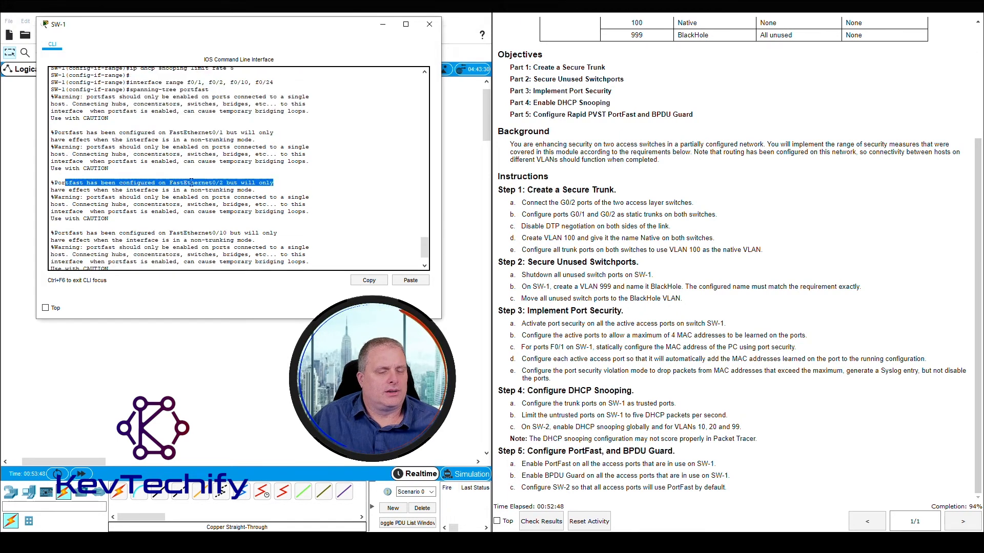
{"action": "left_click", "coordinate": [257, 121]}
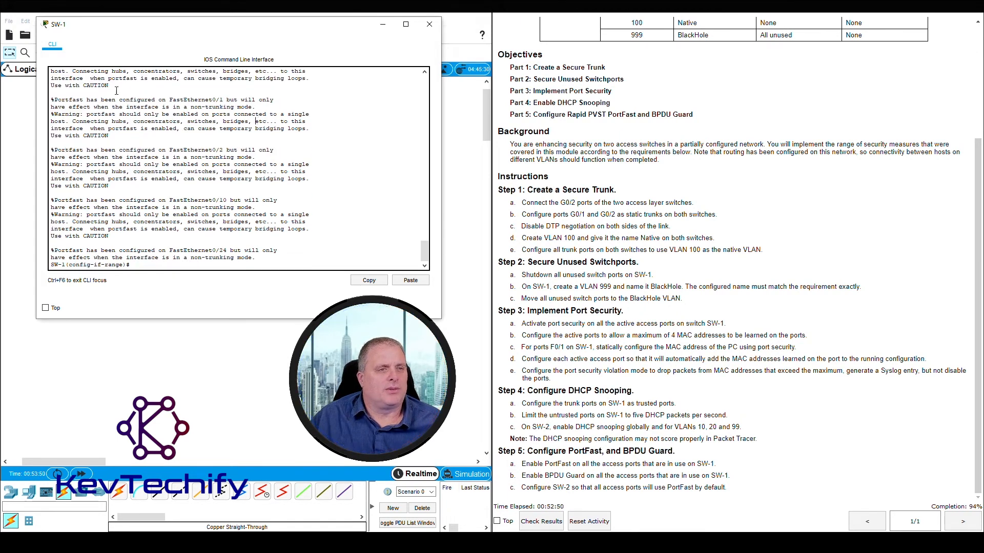
{"action": "left_click_drag", "start_coordinate": [66, 98], "coordinate": [275, 100]}
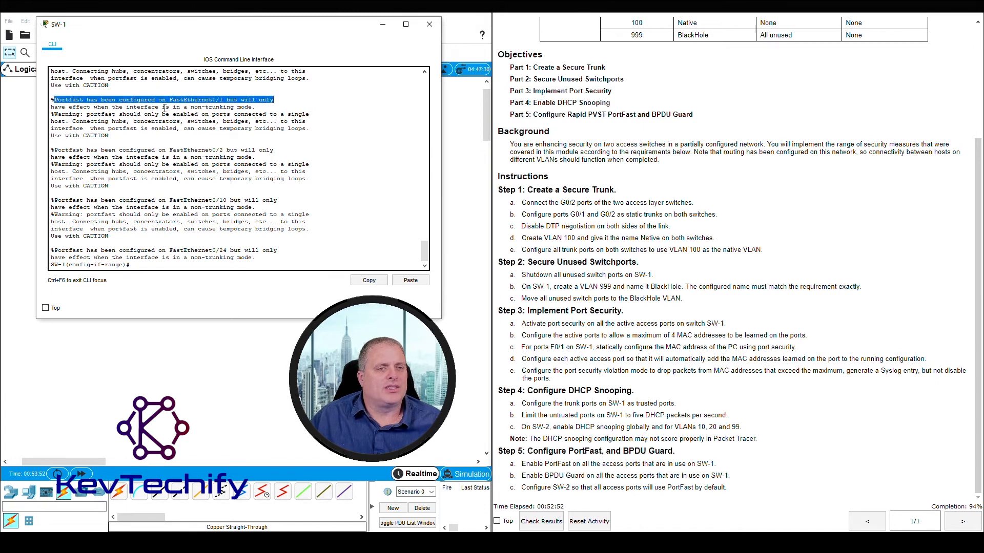
{"action": "left_click", "coordinate": [148, 129]}
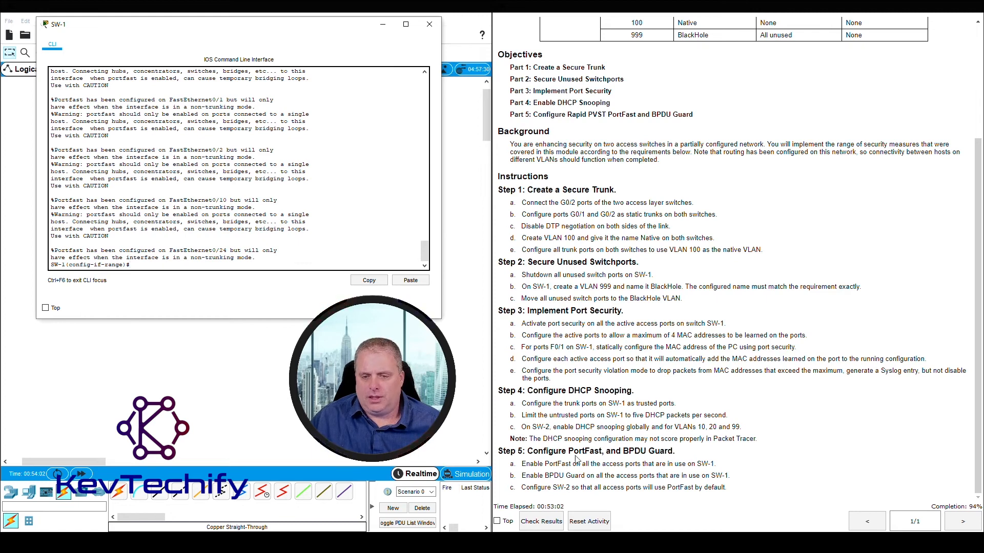
Recheck the Step 5a PortFast requirement and read the Step 5b BPDU Guard requirement for SW-1's access ports.
{"action": "left_click", "coordinate": [523, 462]}
{"action": "left_click_drag", "start_coordinate": [523, 466], "coordinate": [747, 468]}
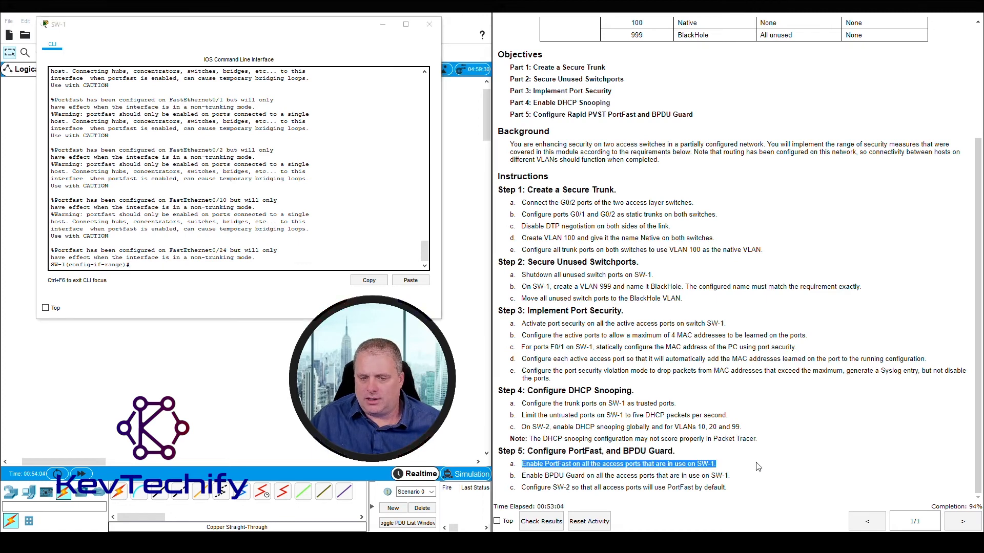
{"action": "left_click_drag", "start_coordinate": [523, 476], "coordinate": [755, 478]}
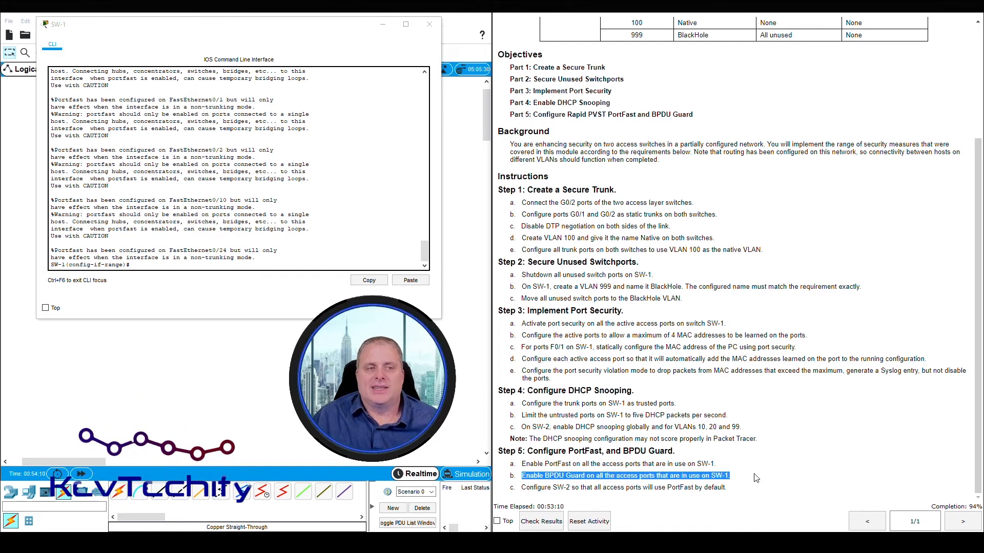
Enable BPDU Guard on the selected SW-1 access ports with spanning-tree bpduguard enable.
{"action": "left_click", "coordinate": [218, 269]}
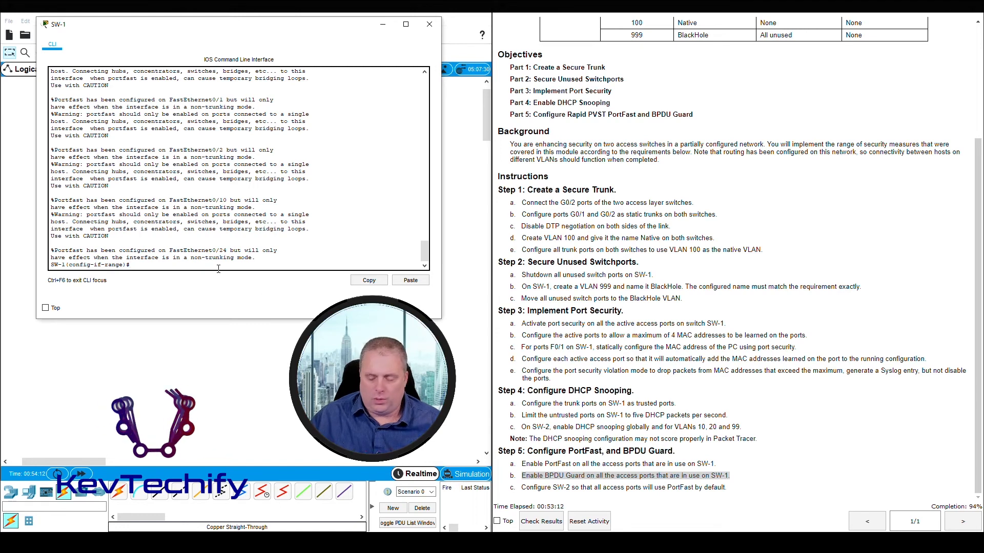
{"action": "key", "text": "Return"}
{"action": "key", "text": "Return"}
{"action": "key", "text": "Return"}
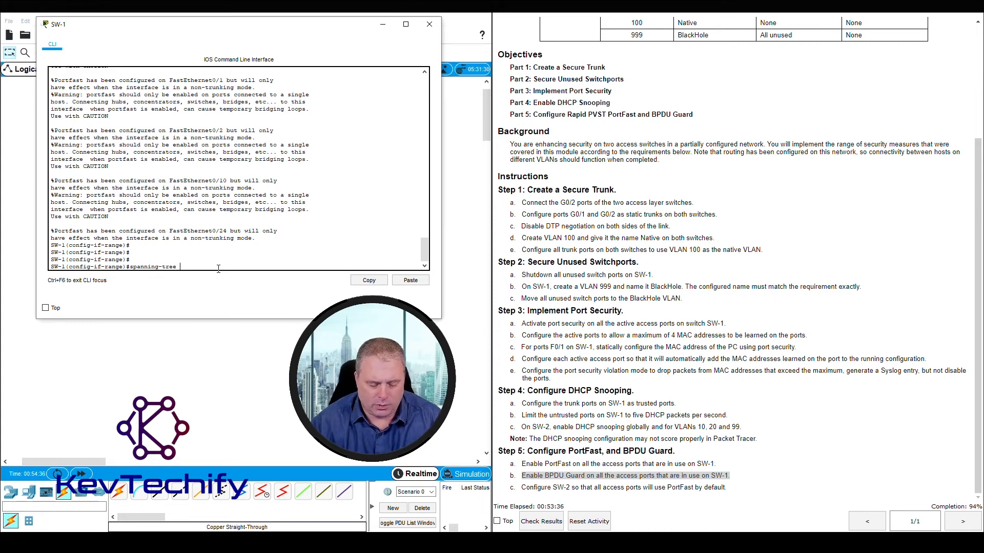
{"action": "type", "text": "b"}
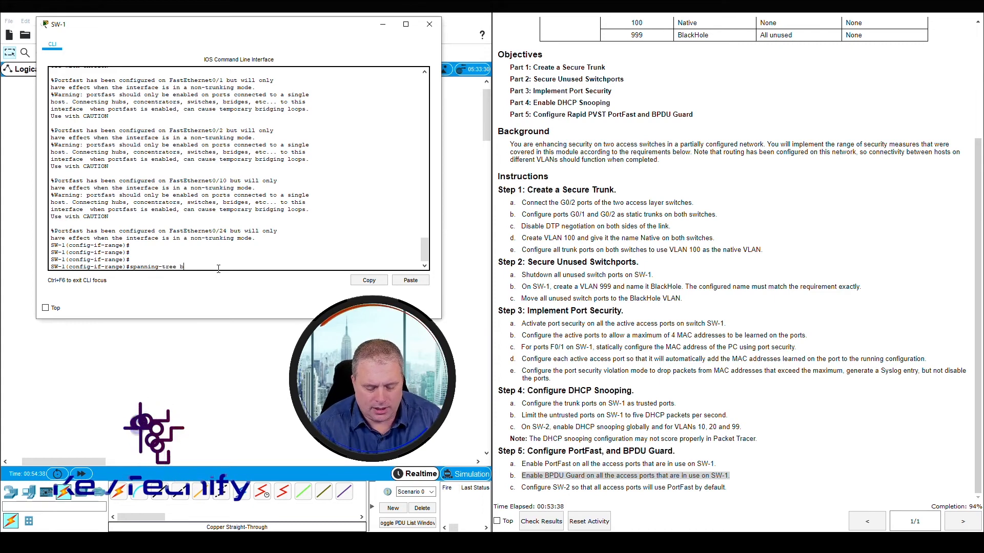
{"action": "type", "text": "pd"}
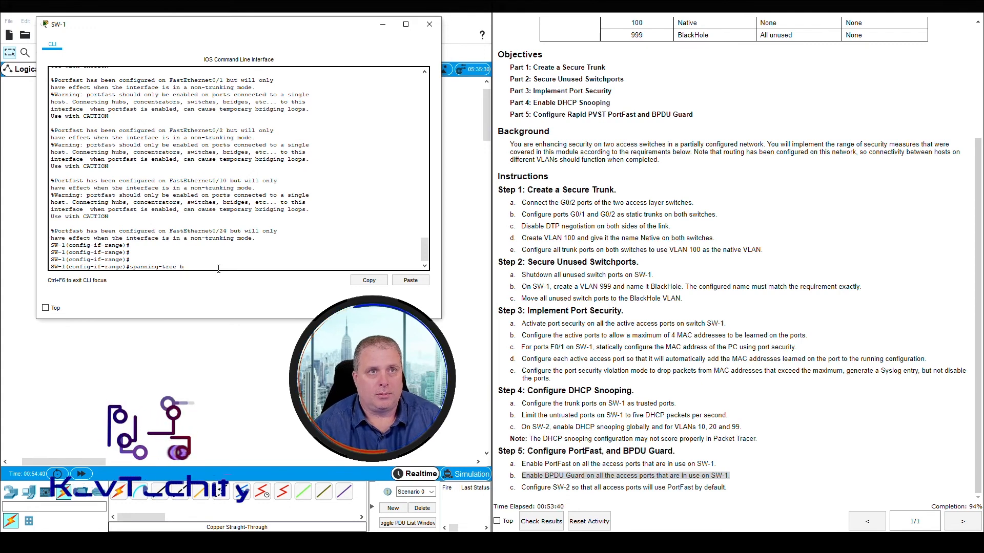
{"action": "type", "text": "u"}
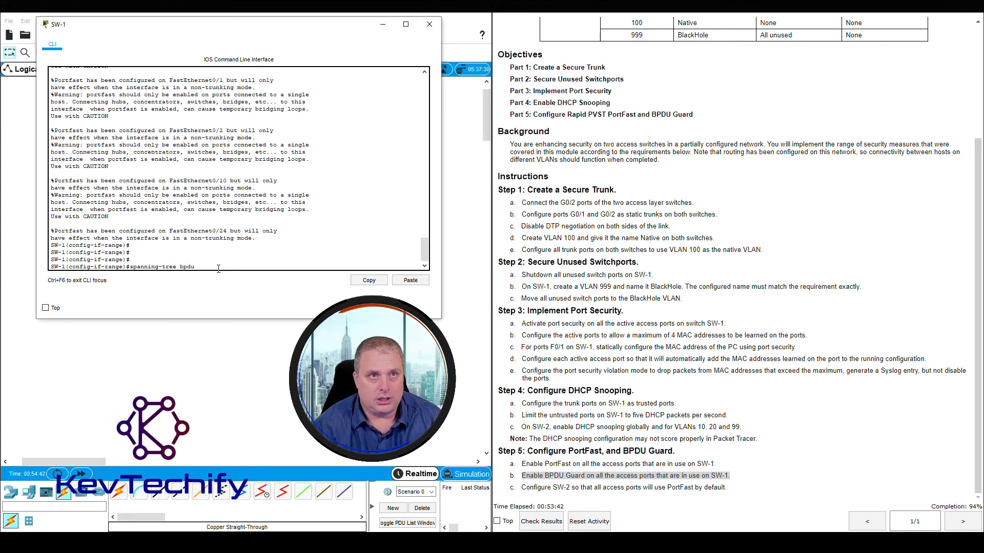
{"action": "type", "text": "guard"}
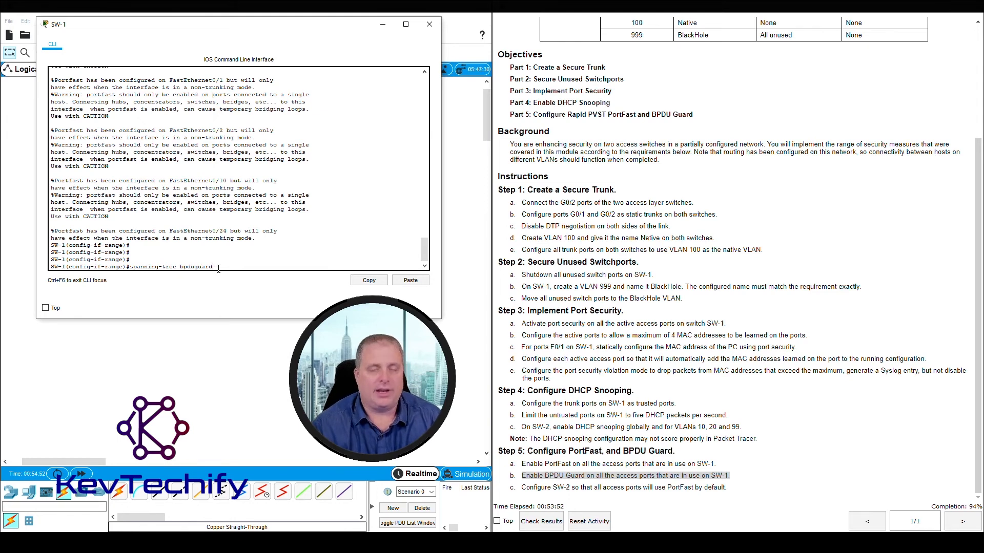
{"action": "type", "text": "enabl"}
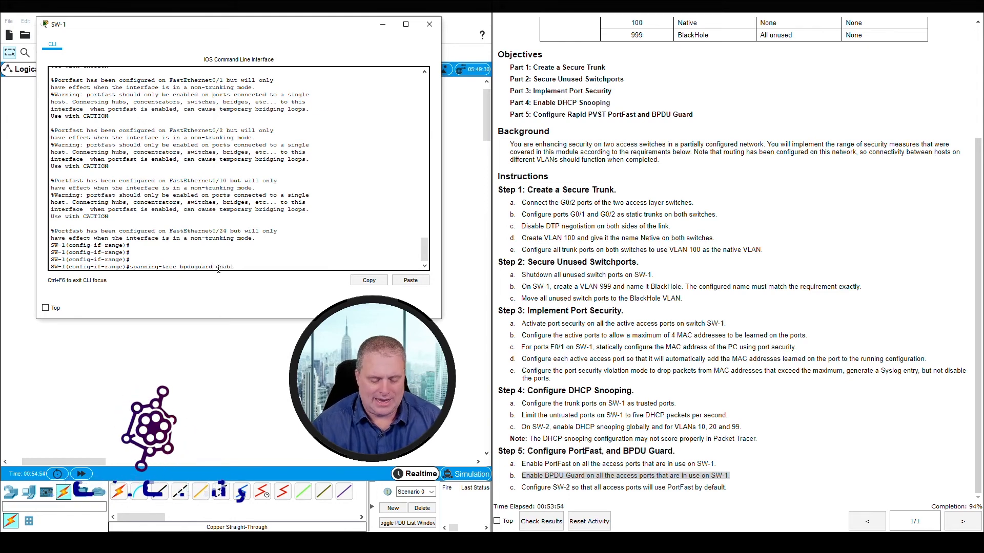
{"action": "type", "text": "e"}
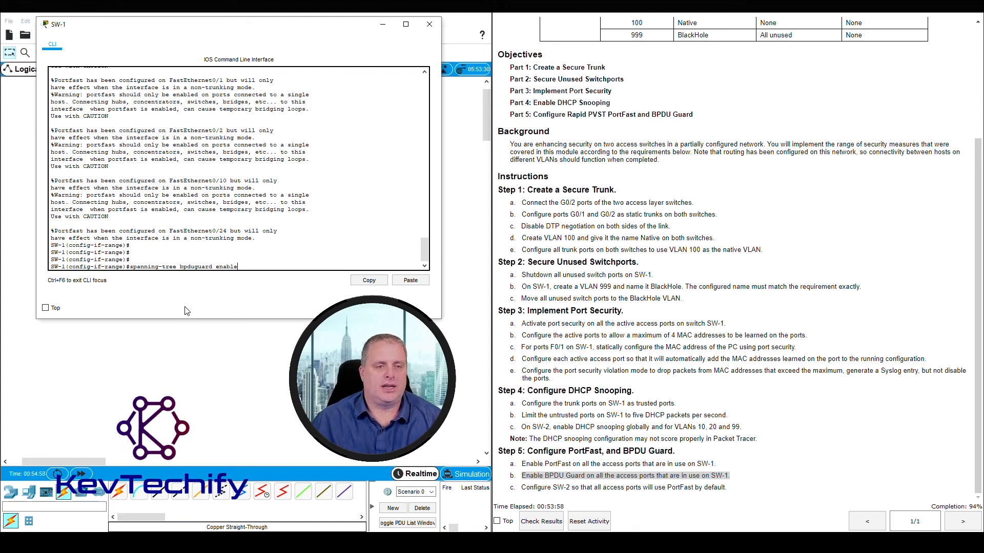
{"action": "key", "text": "Return"}
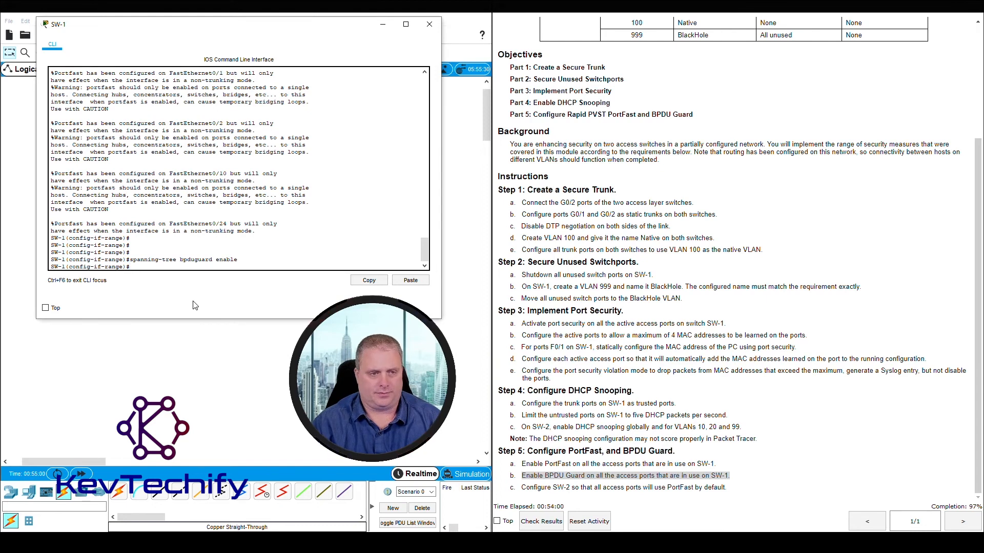
Read the Step 5c PortFast requirement for SW-2, minimize SW-1's window and open SW-2's CLI at its global configuration prompt.
{"action": "left_click", "coordinate": [551, 478]}
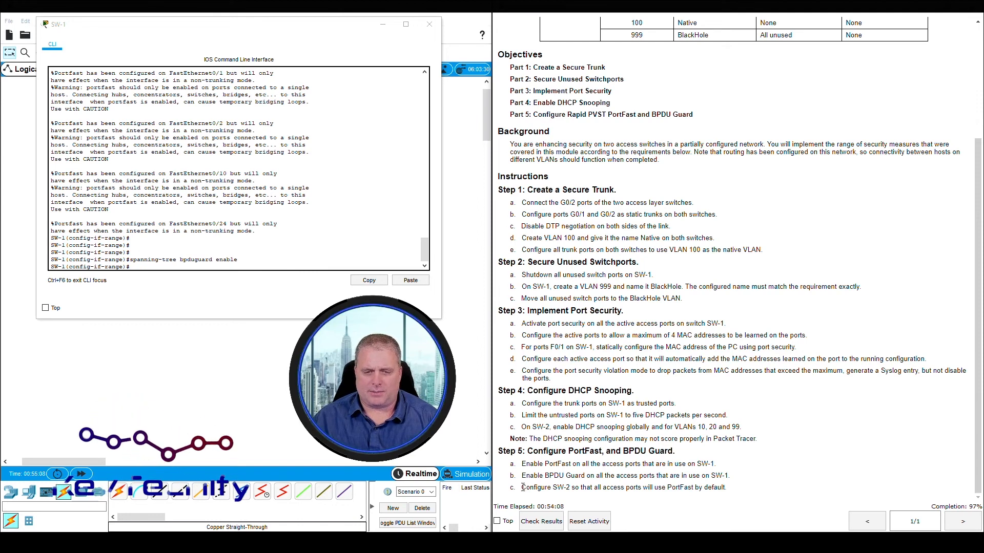
{"action": "left_click_drag", "start_coordinate": [522, 488], "coordinate": [733, 490]}
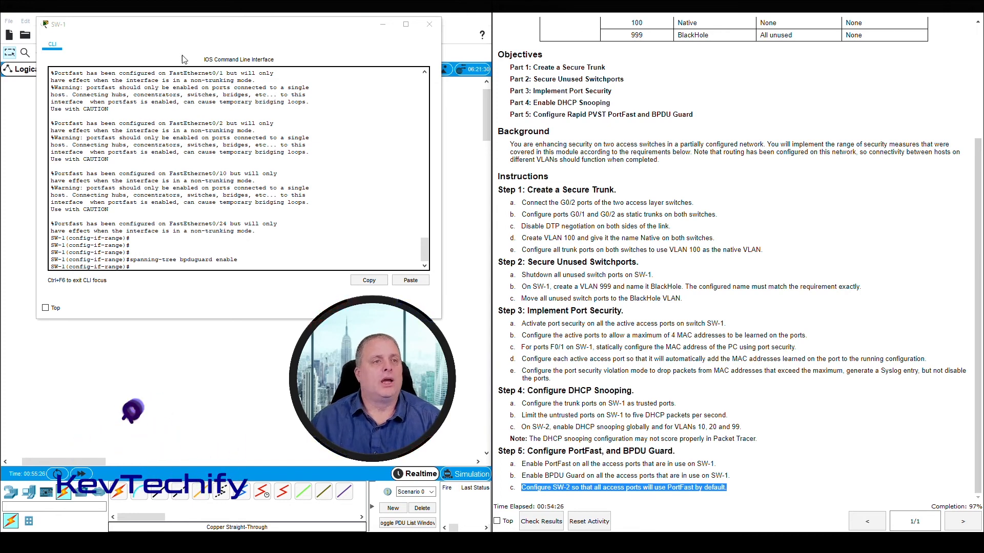
{"action": "left_click", "coordinate": [383, 27]}
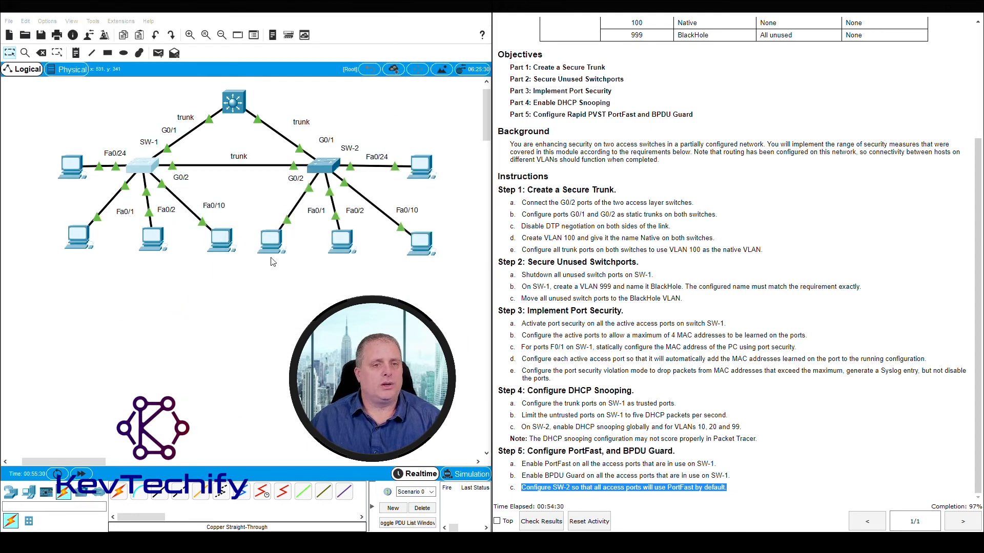
{"action": "left_click", "coordinate": [326, 166]}
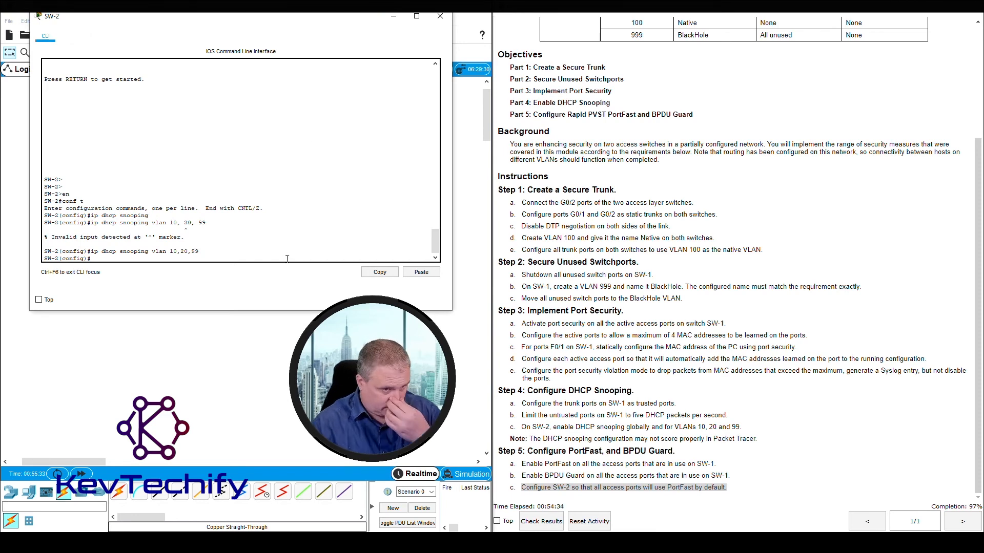
{"action": "key", "text": "Return"}
{"action": "key", "text": "Return"}
{"action": "key", "text": "Return"}
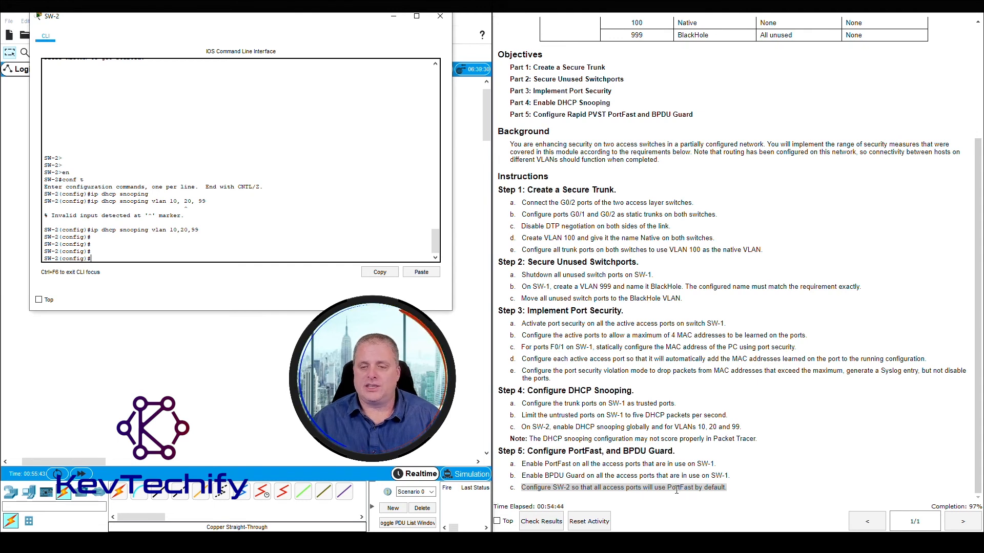
Make PortFast the default on all SW-2 access ports with spanning-tree portfast default, and review the Step 5 instructions.
{"action": "left_click", "coordinate": [594, 490]}
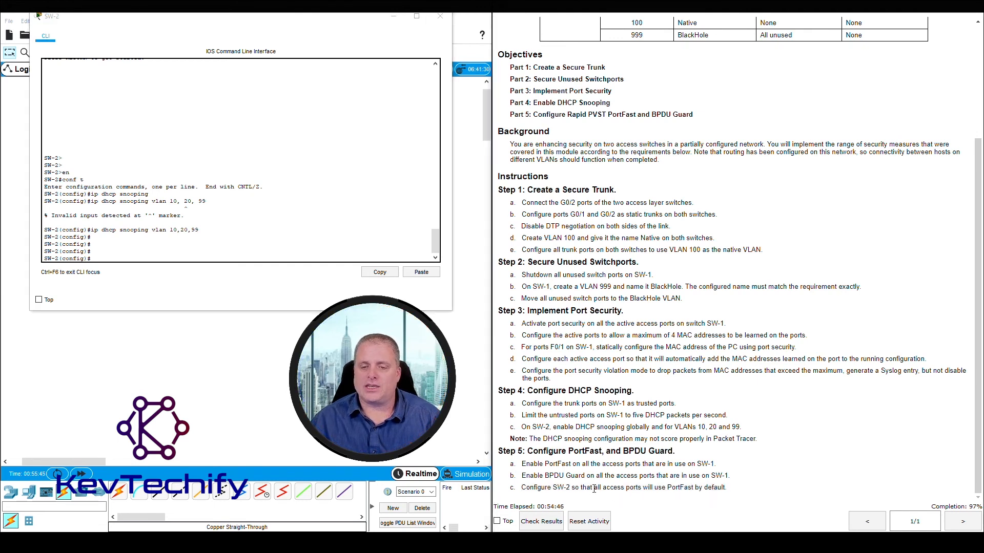
{"action": "left_click_drag", "start_coordinate": [594, 488], "coordinate": [632, 491]}
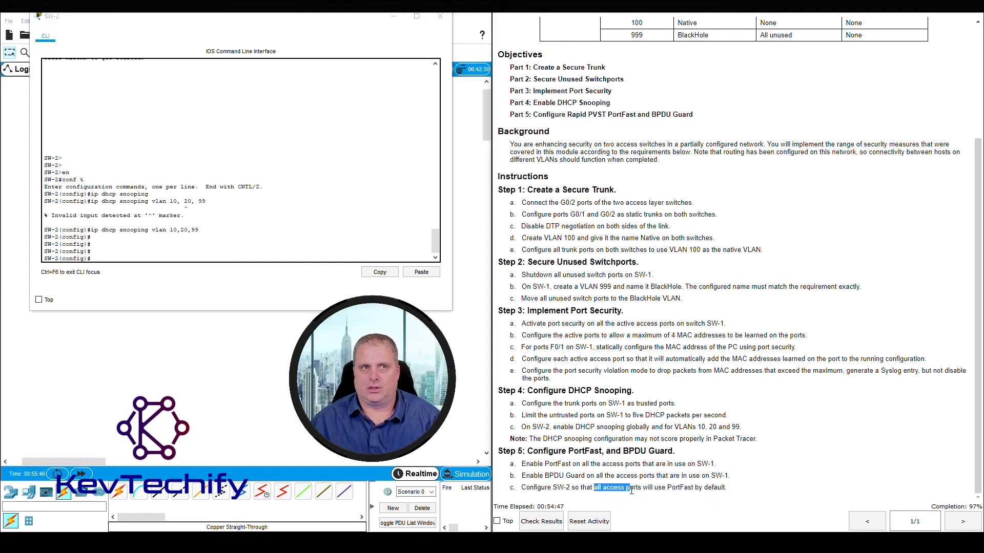
{"action": "left_click", "coordinate": [735, 490]}
{"action": "left_click", "coordinate": [100, 258]}
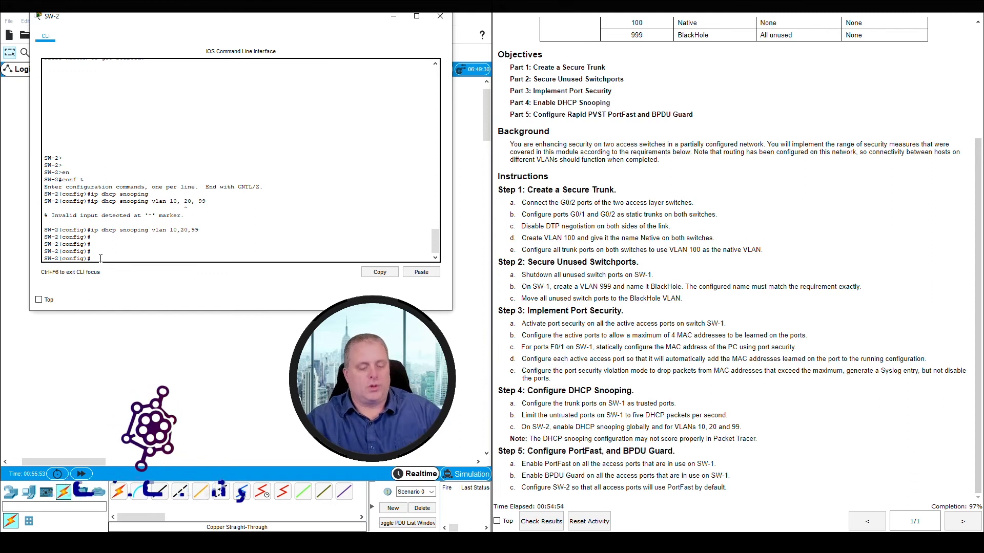
{"action": "type", "text": "sp"}
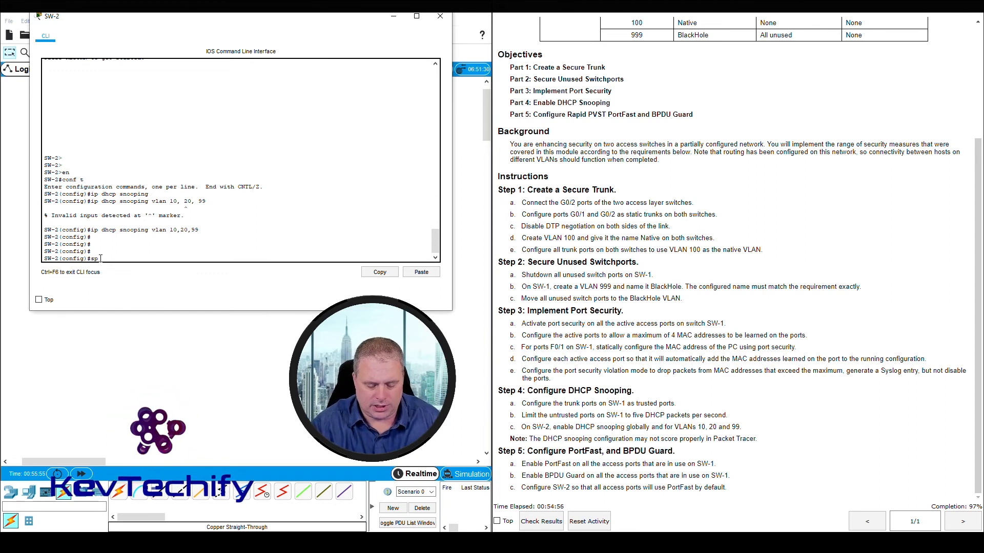
{"action": "type", "text": "annin"}
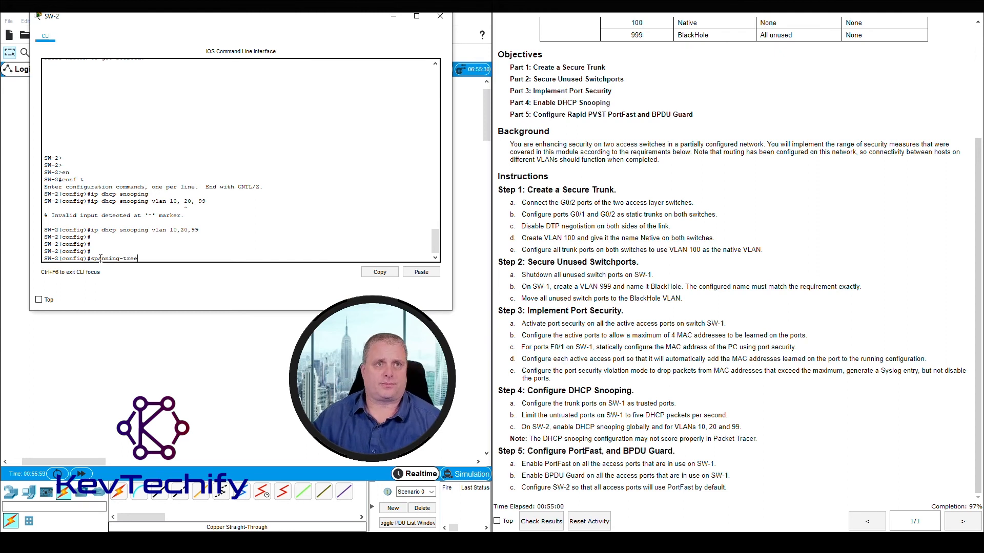
{"action": "type", "text": "g-tree"}
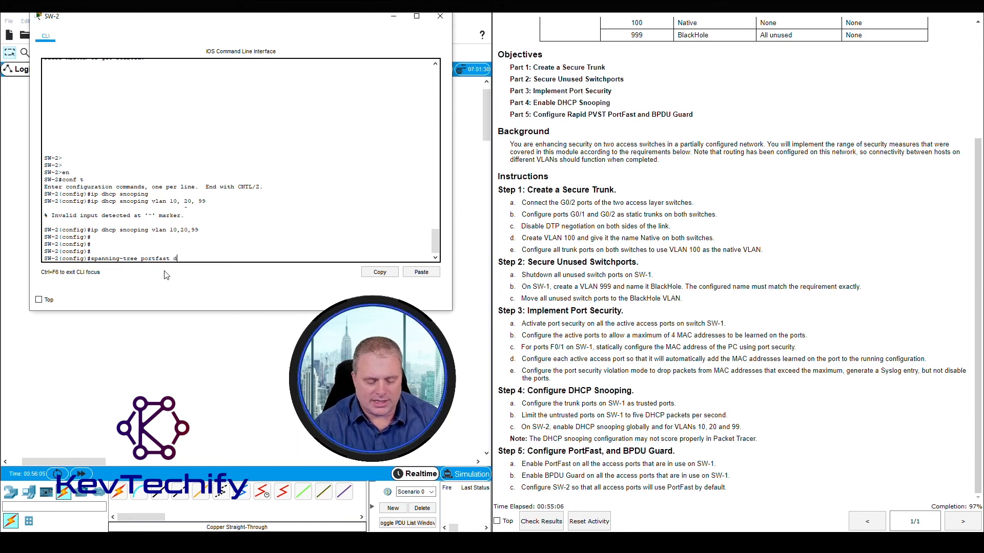
{"action": "type", "text": "portfast default"}
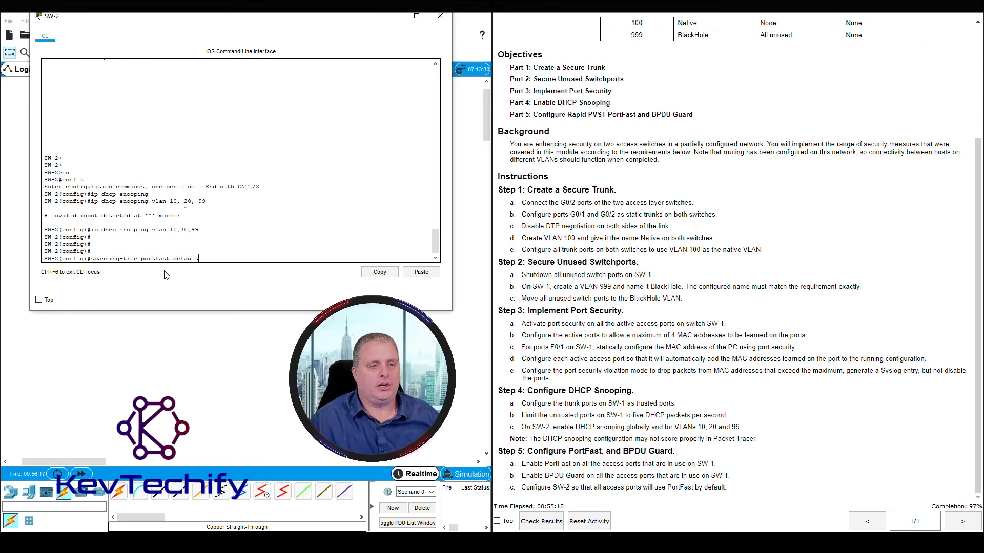
{"action": "key", "text": "Return"}
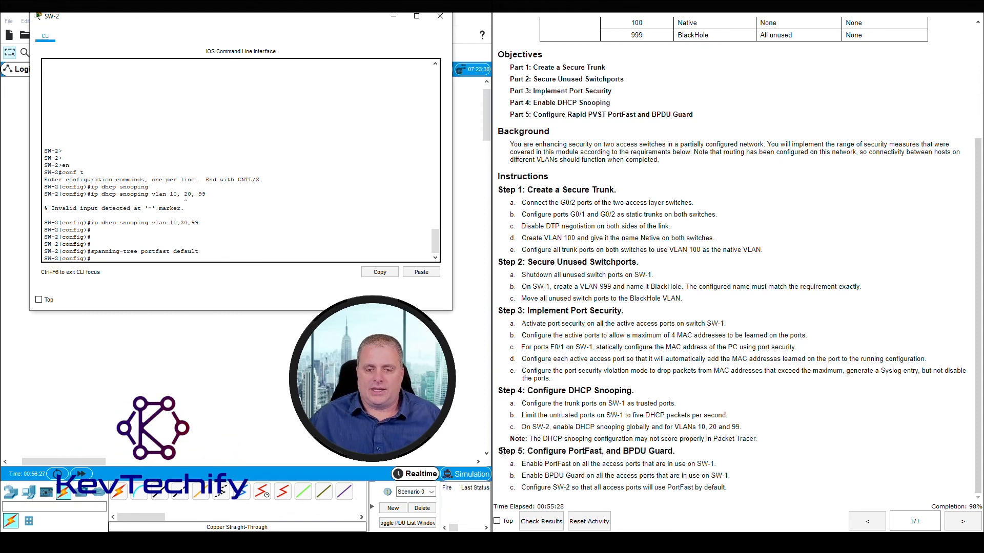
{"action": "left_click_drag", "start_coordinate": [498, 451], "coordinate": [600, 485]}
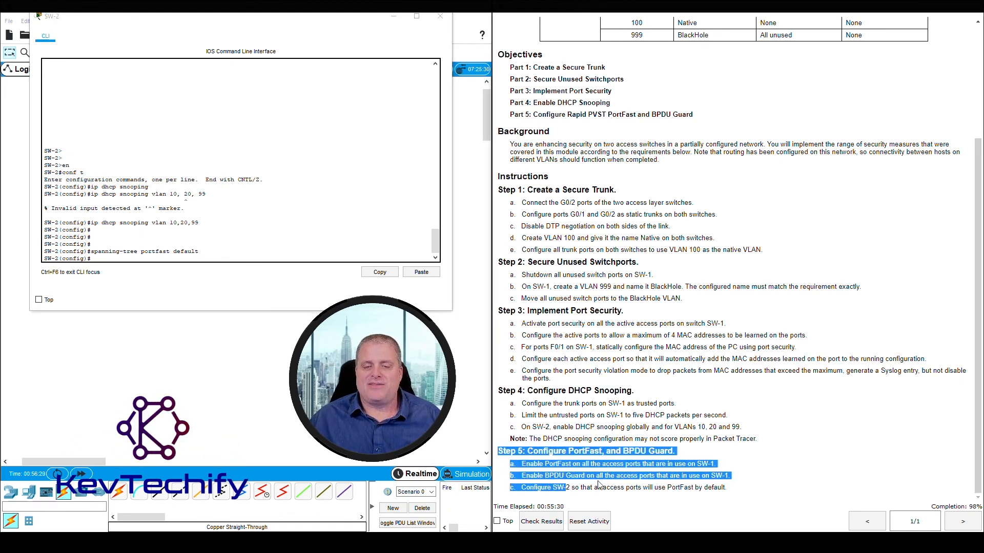
{"action": "left_click", "coordinate": [624, 415]}
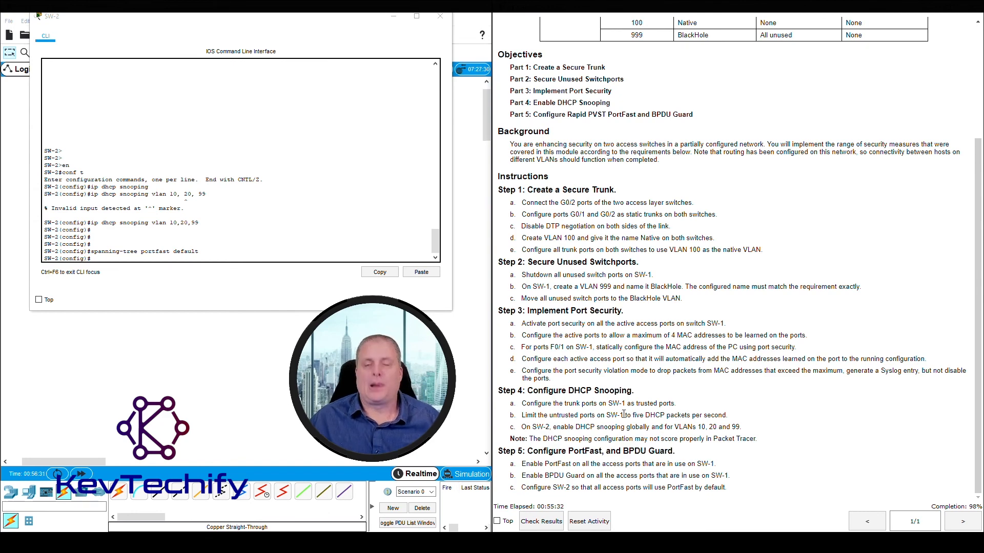